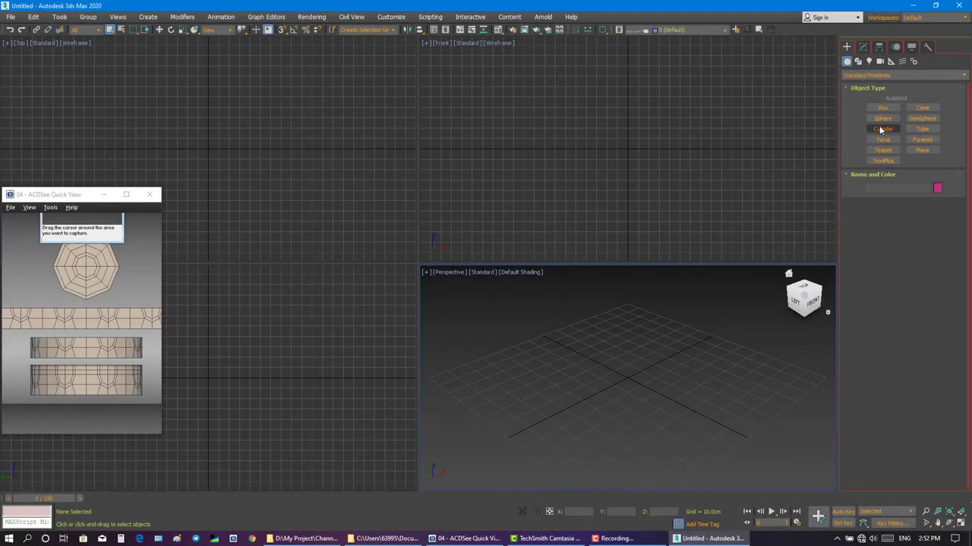
# Draw a cylinder at the grid centre, about 29 cm radius and 5.2 cm tall, with edged faces shown.
pyautogui.click(885, 130)
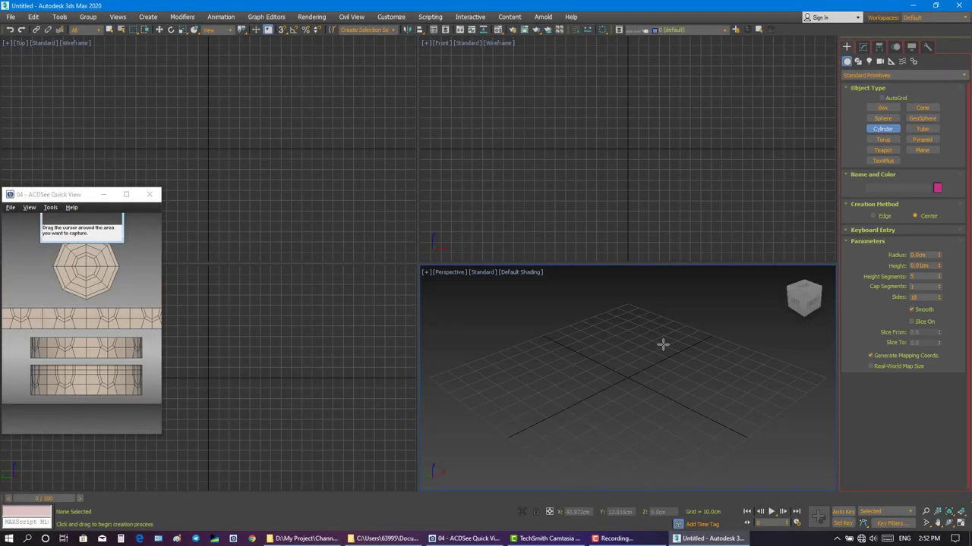
pyautogui.moveTo(630, 372); pyautogui.dragTo(638, 410)
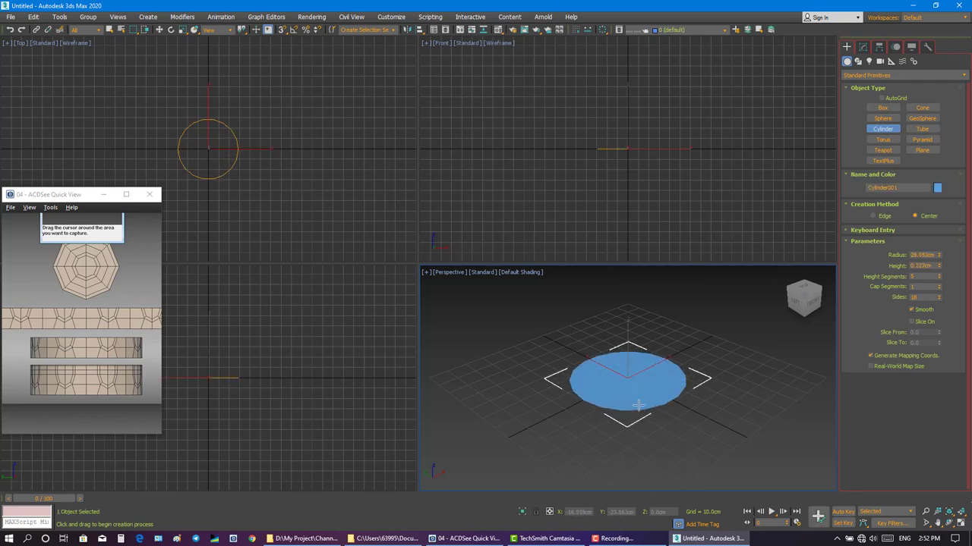
pyautogui.click(637, 399)
pyautogui.press('F4')
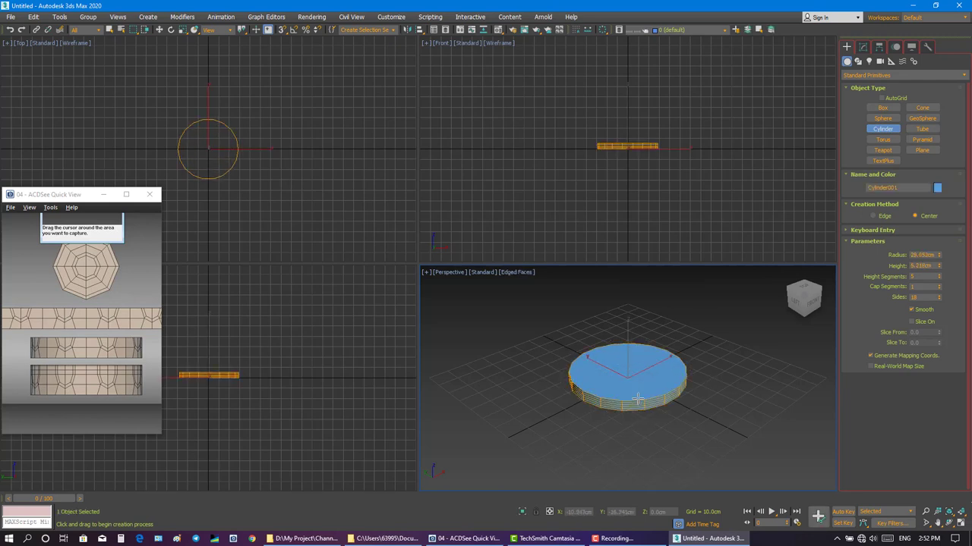
pyautogui.click(863, 47)
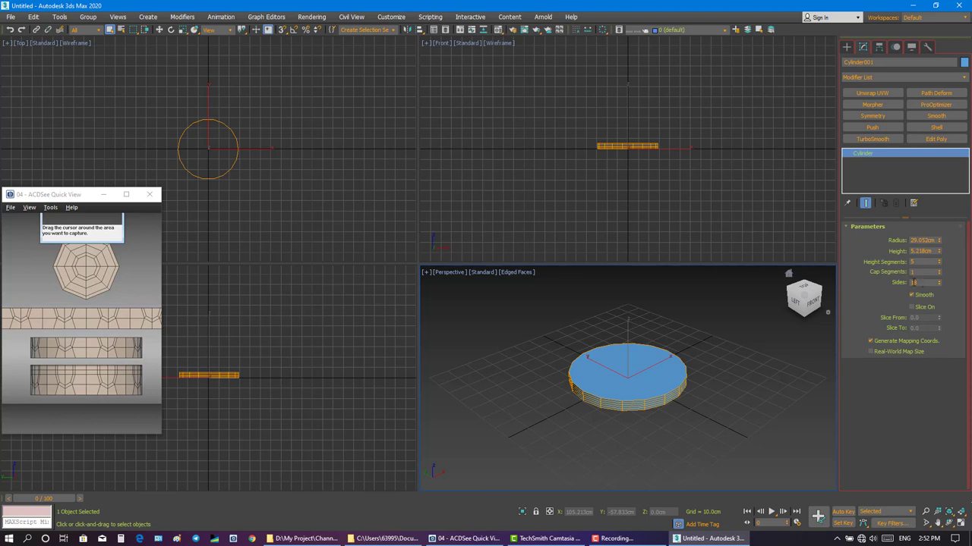
# Give the cylinder 8 sides, 1 height segment and a 30 cm radius.
pyautogui.doubleClick(919, 282)
pyautogui.write('8')
pyautogui.press('Return')
pyautogui.rightClick(938, 265)
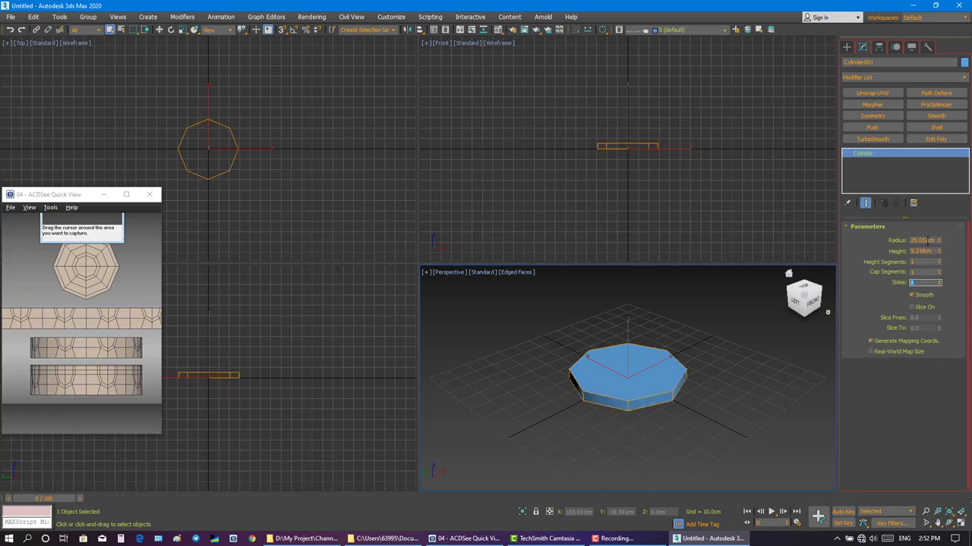
pyautogui.doubleClick(926, 240)
pyautogui.write('30')
pyautogui.press('Return')
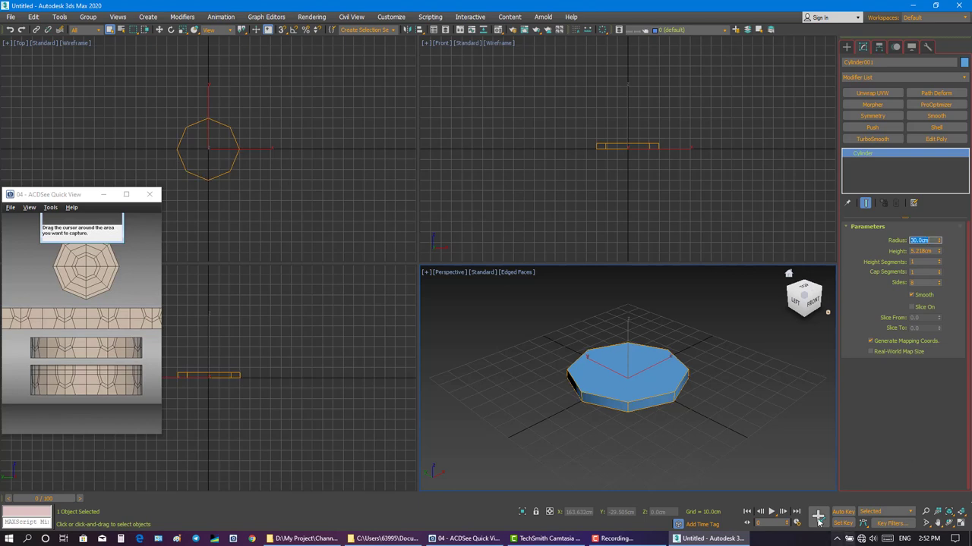
# Set the cylinder height to 15 cm and cap segments to 2, then widen the viewports.
pyautogui.doubleClick(925, 251)
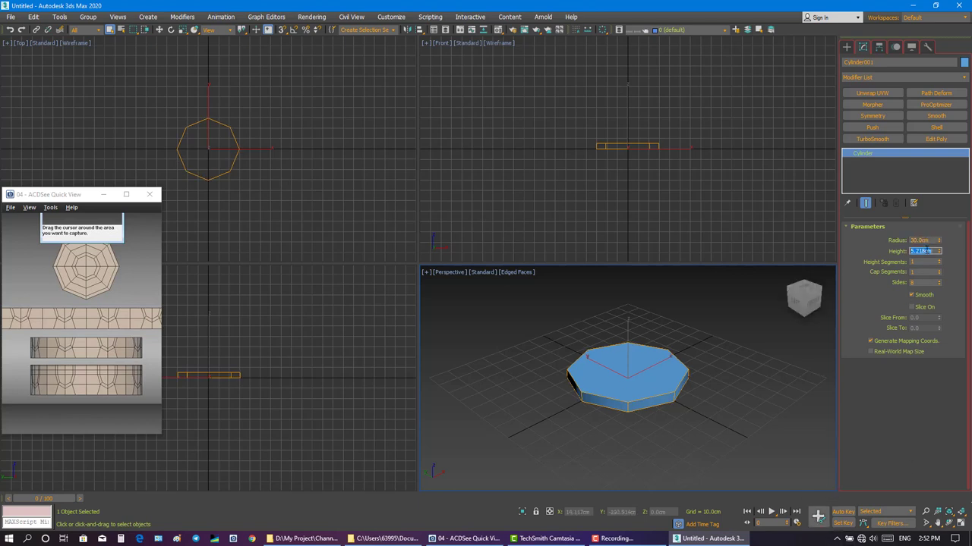
pyautogui.write('10')
pyautogui.press('Return')
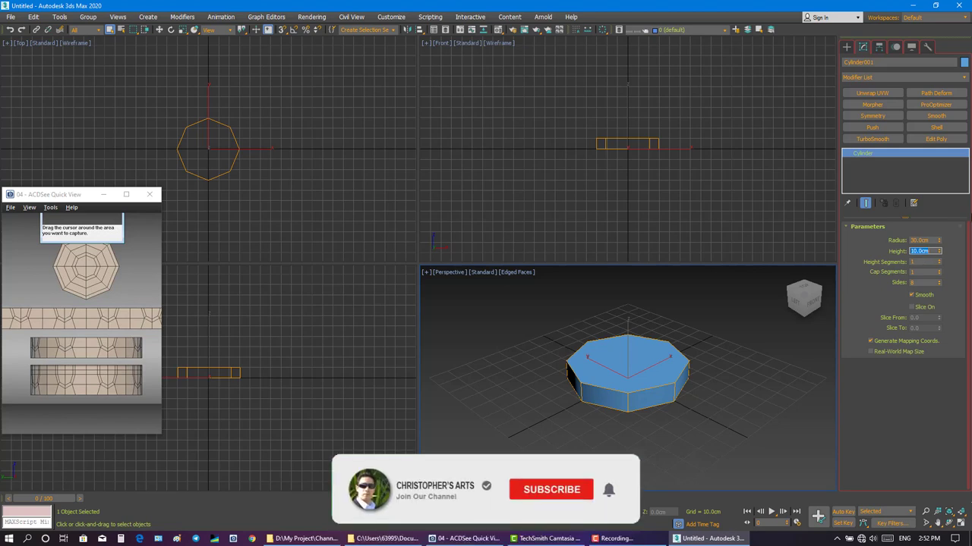
pyautogui.write('15')
pyautogui.press('Return')
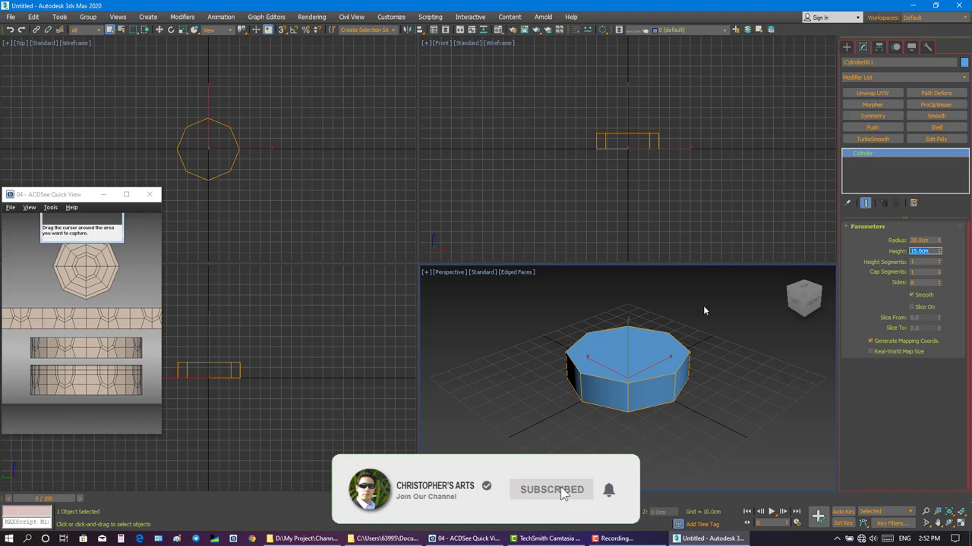
pyautogui.keyDown('alt'); pyautogui.moveTo(677, 331); pyautogui.dragTo(667, 336, button='middle'); pyautogui.keyUp('alt')
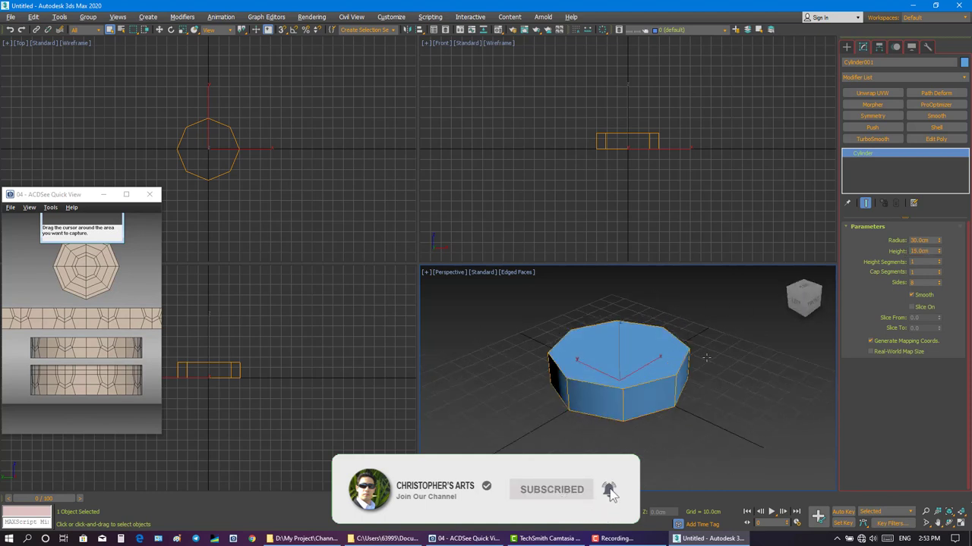
pyautogui.keyDown('alt'); pyautogui.moveTo(730, 344); pyautogui.dragTo(701, 367, button='middle'); pyautogui.keyUp('alt')
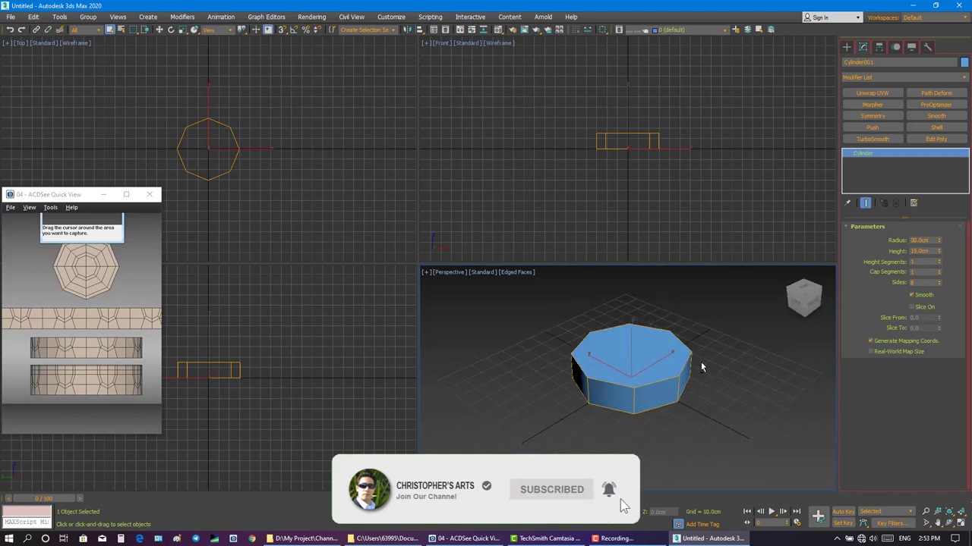
pyautogui.click(939, 271)
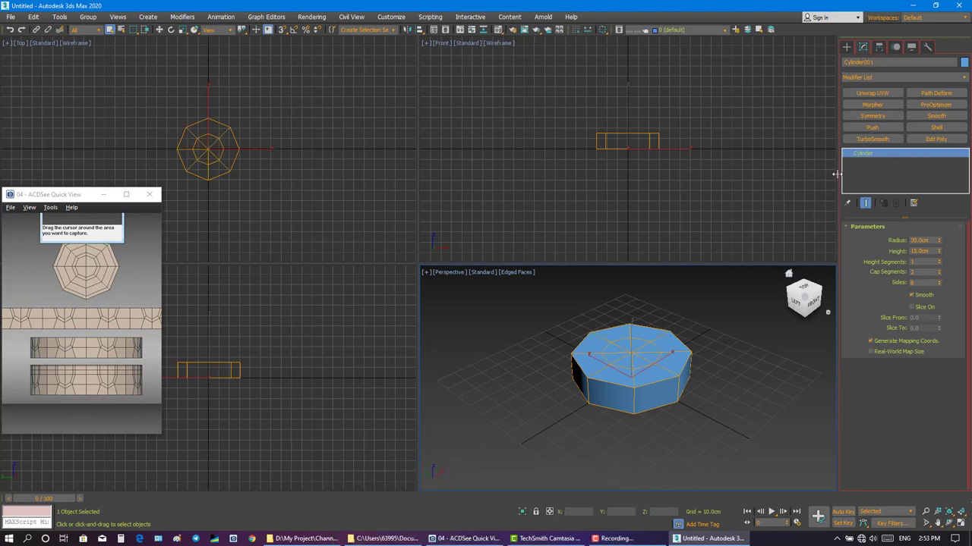
pyautogui.moveTo(836, 174)
pyautogui.mouseDown()
pyautogui.moveTo(879, 173)
pyautogui.moveTo(872, 178)
pyautogui.mouseUp()
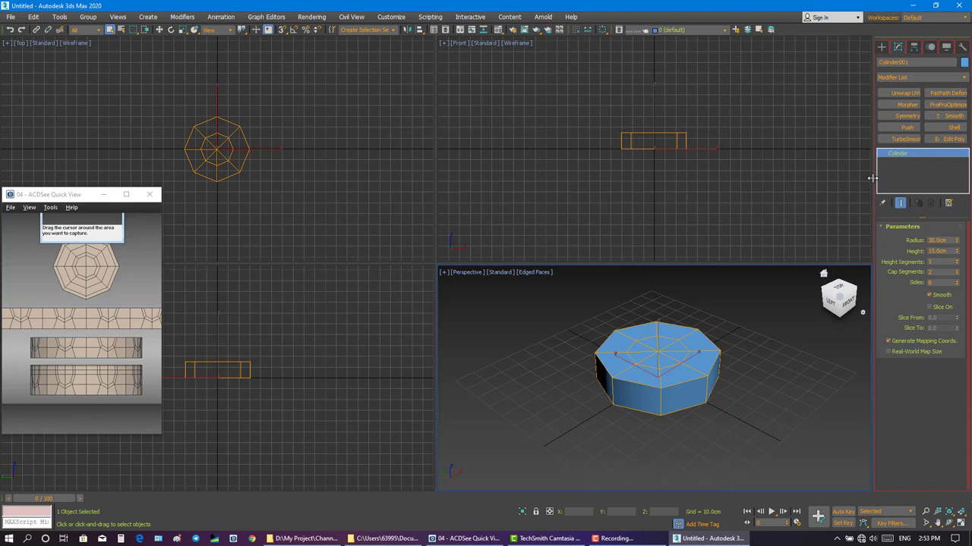
# Zoom extents, maximize the Perspective view, and make the prism's object colour grey.
pyautogui.hotkey('ctrl', 'd')
pyautogui.press('z')
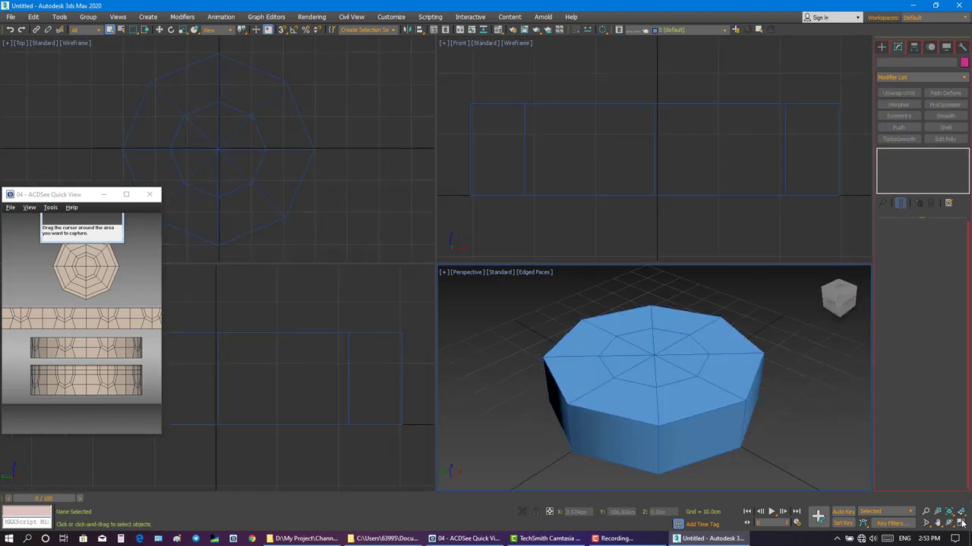
pyautogui.hotkey('alt', 'w')
pyautogui.scroll(-3, 451, 199)
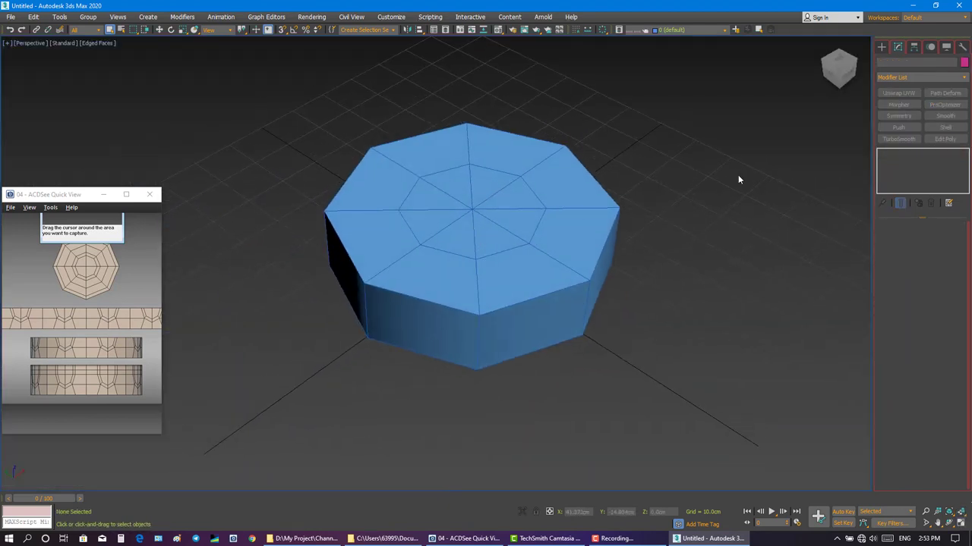
pyautogui.hotkey('ctrl', 'a')
pyautogui.click(963, 63)
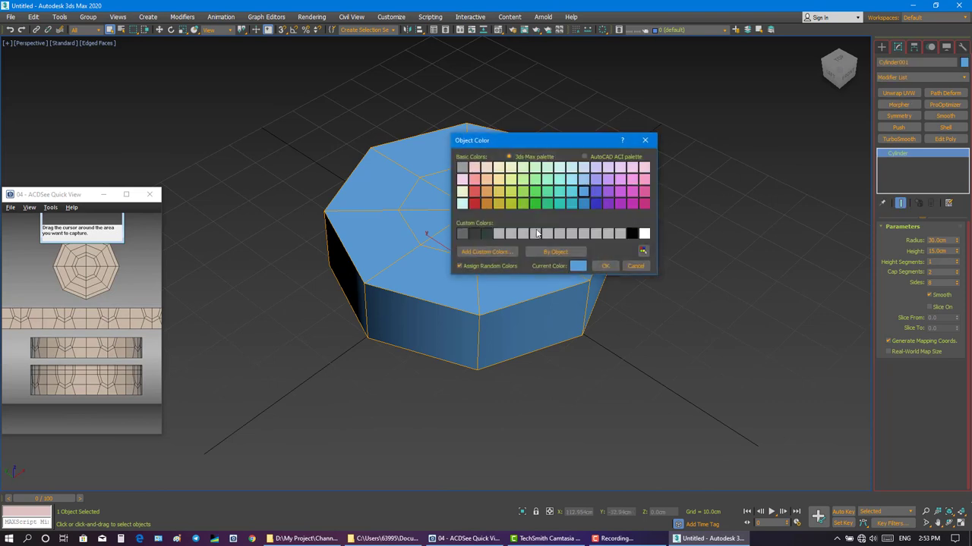
pyautogui.click(605, 266)
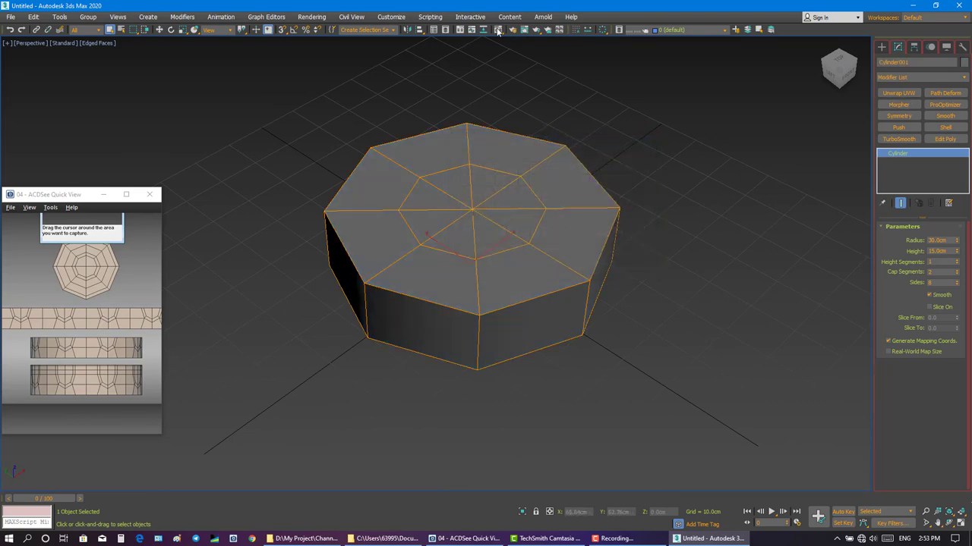
# Assign a material to the prism in the Material Editor with a darker grey diffuse colour.
pyautogui.press('m')
pyautogui.click(323, 192)
pyautogui.click(355, 319)
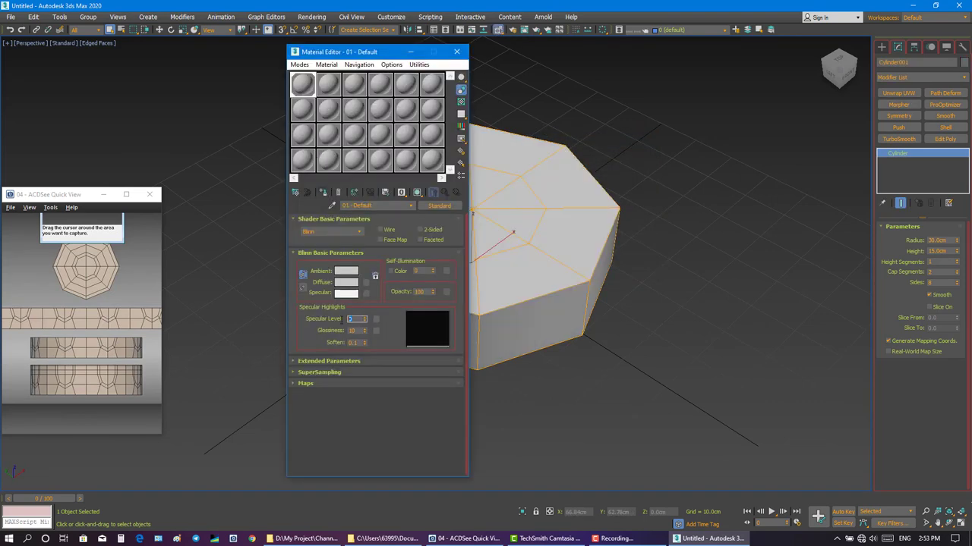
pyautogui.write('65')
pyautogui.press('Tab')
pyautogui.write('30')
pyautogui.press('Return')
pyautogui.click(347, 282)
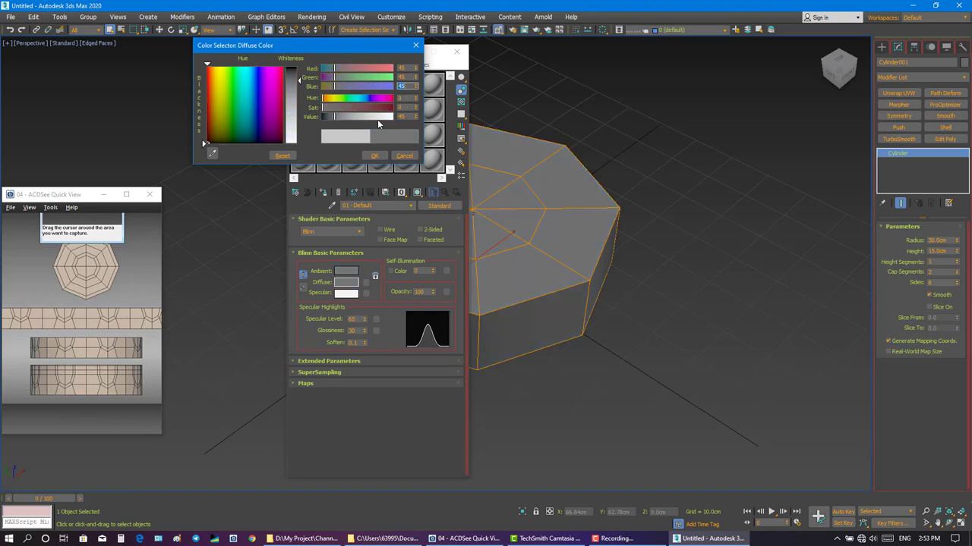
pyautogui.click(374, 155)
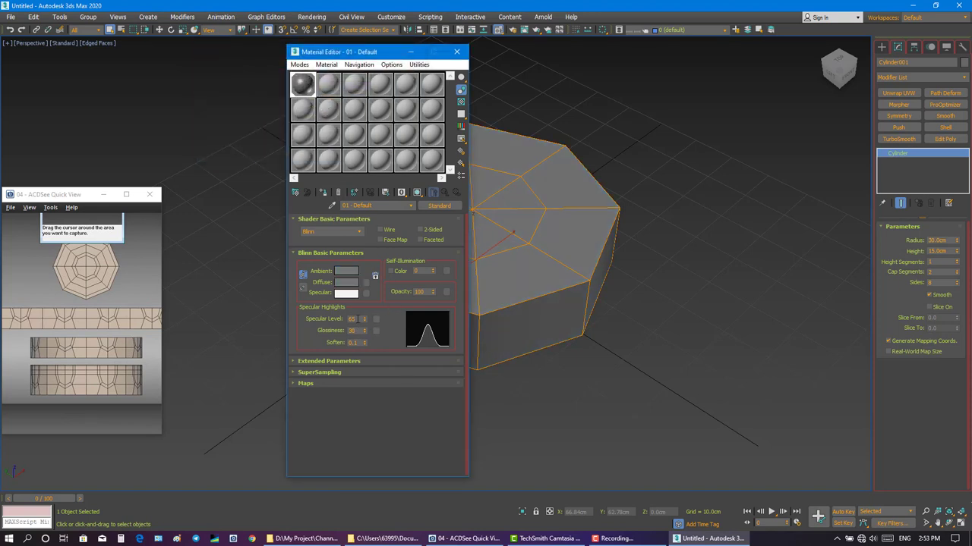
# Set the material's specular level to 45.
pyautogui.moveTo(359, 319); pyautogui.dragTo(342, 319)
pyautogui.write('80')
pyautogui.press('Return')
pyautogui.moveTo(359, 331); pyautogui.dragTo(343, 332)
pyautogui.write('5')
pyautogui.press('Return')
pyautogui.moveTo(360, 320); pyautogui.dragTo(338, 319)
pyautogui.write('50')
pyautogui.press('Return')
pyautogui.write('45')
pyautogui.press('Return')
pyautogui.click(307, 89)
# Set the material's glossiness to 25 and close the Material Editor.
pyautogui.doubleClick(352, 331)
pyautogui.press('Return')
pyautogui.doubleClick(351, 330)
pyautogui.write('25')
pyautogui.press('Return')
pyautogui.click(456, 54)
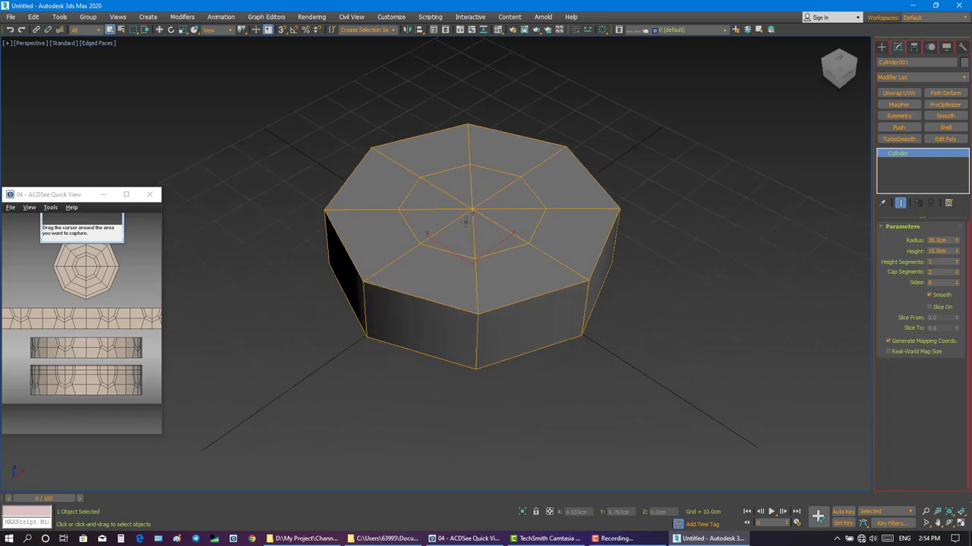
# Increase the prism's cap segments to 4.
pyautogui.keyDown('alt'); pyautogui.moveTo(466, 220); pyautogui.dragTo(456, 229, button='middle'); pyautogui.keyUp('alt')
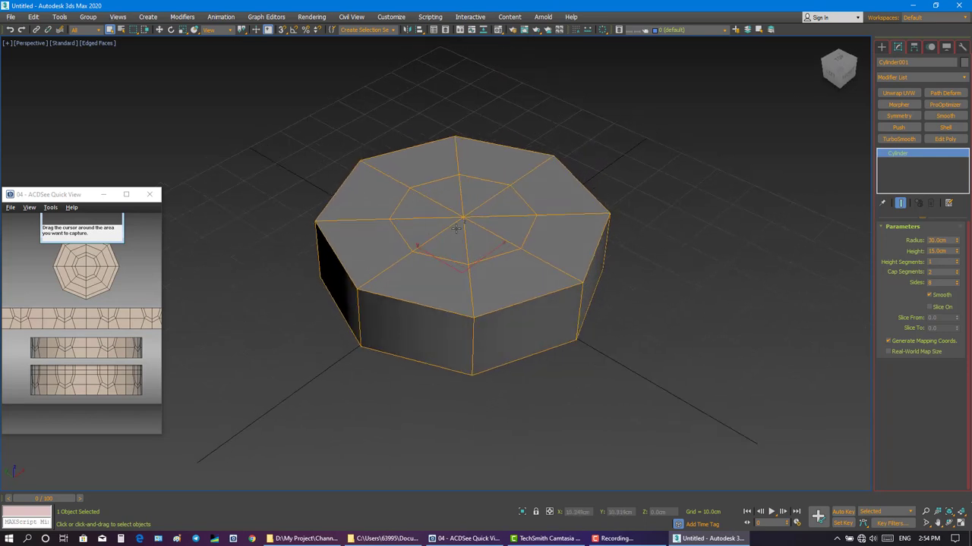
pyautogui.keyDown('alt'); pyautogui.moveTo(464, 218); pyautogui.dragTo(602, 257, button='middle'); pyautogui.keyUp('alt')
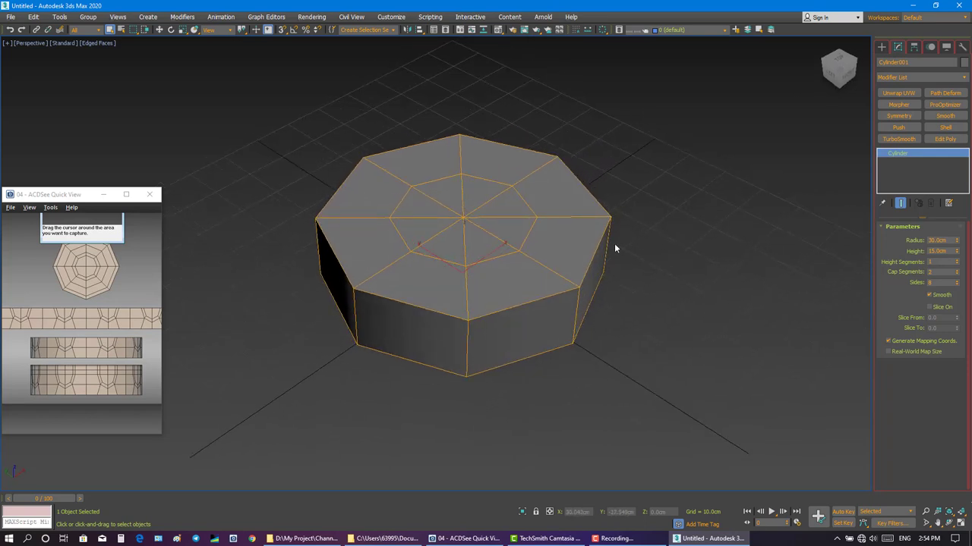
pyautogui.doubleClick(936, 271)
pyautogui.write('3')
pyautogui.press('Return')
pyautogui.write('4')
pyautogui.press('Return')
# Add an Edit Poly modifier and select the prism's polygons from the side view.
pyautogui.click(945, 138)
pyautogui.click(930, 226)
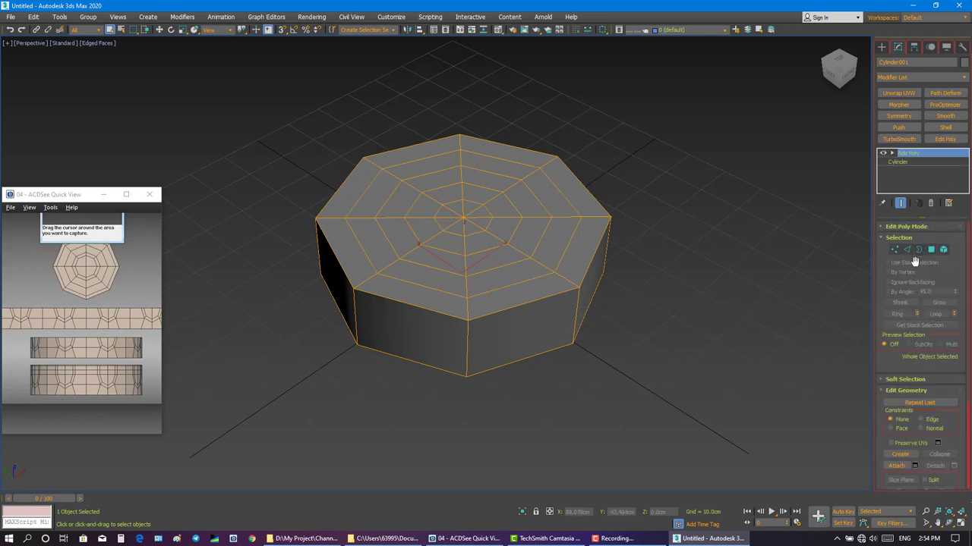
pyautogui.click(906, 249)
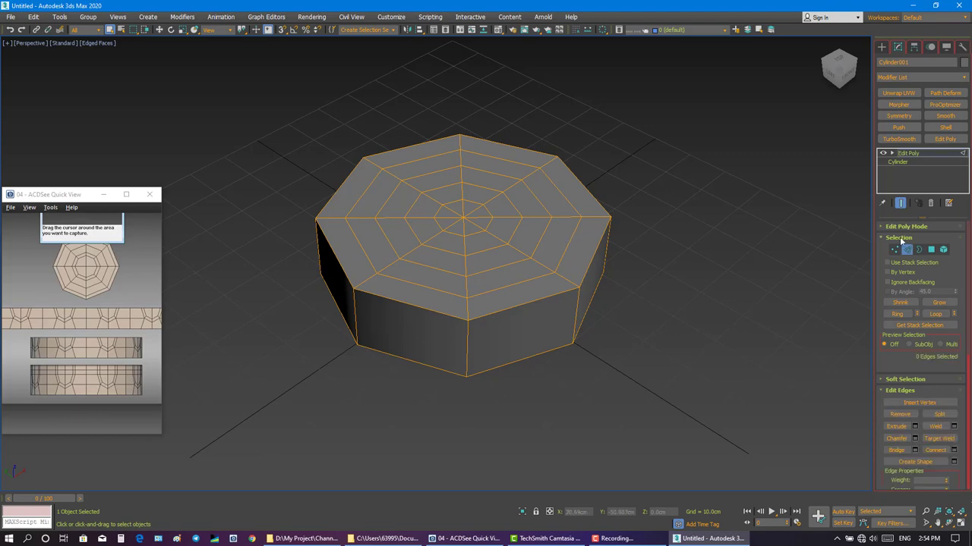
pyautogui.click(931, 249)
pyautogui.click(833, 76)
pyautogui.moveTo(313, 333); pyautogui.dragTo(677, 271)
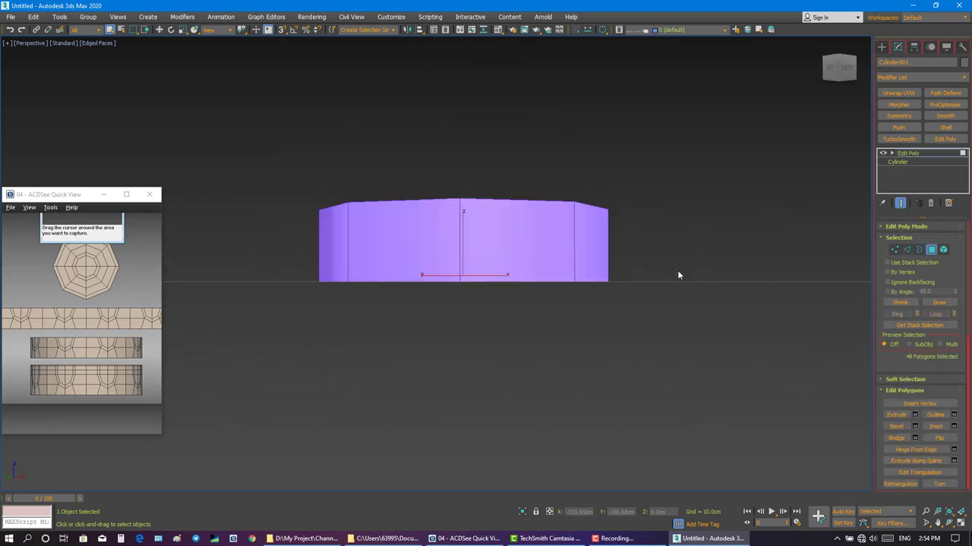
pyautogui.moveTo(708, 223)
pyautogui.keyDown('alt'); pyautogui.mouseDown(button='middle')
pyautogui.moveTo(563, 277)
pyautogui.moveTo(753, 277)
pyautogui.mouseUp(button='middle'); pyautogui.keyUp('alt')
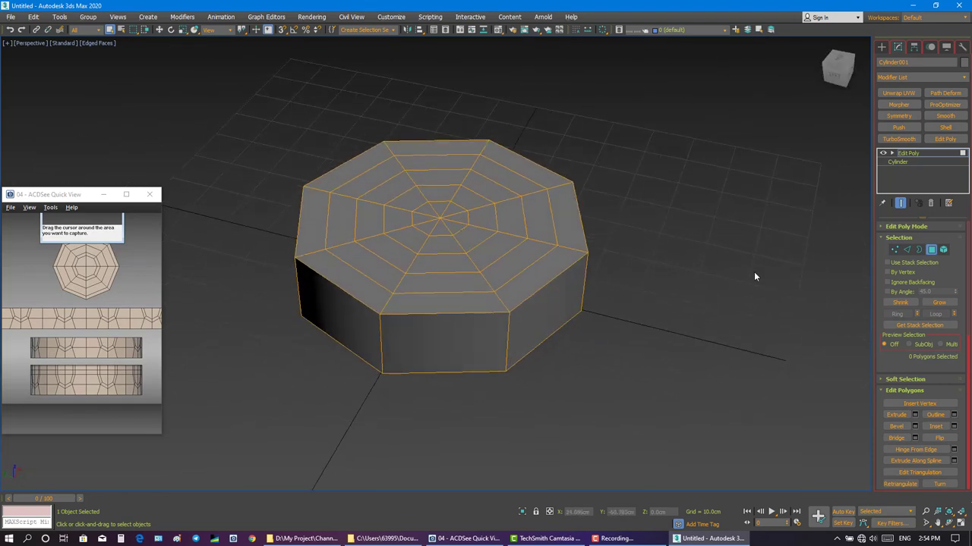
# Select the cap's inner edge loop and scale it outward into a narrow band around the centre.
pyautogui.press('2')
pyautogui.doubleClick(523, 267)
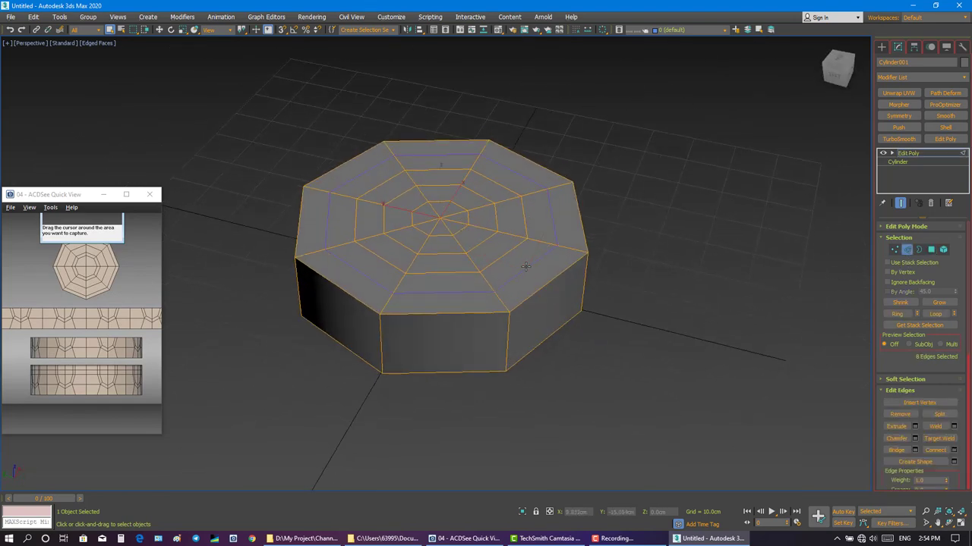
pyautogui.press('r')
pyautogui.moveTo(441, 218); pyautogui.dragTo(440, 208)
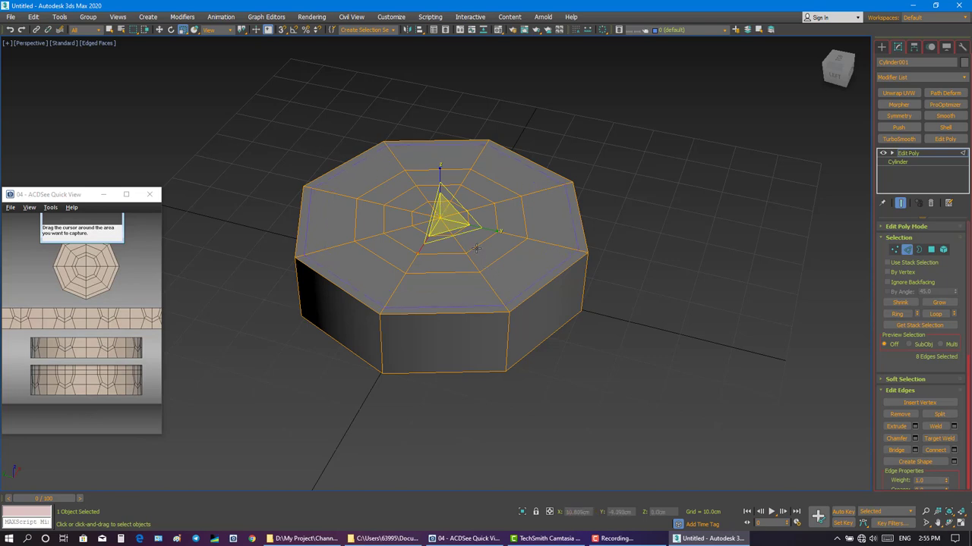
pyautogui.hotkey('ctrl', 'z')
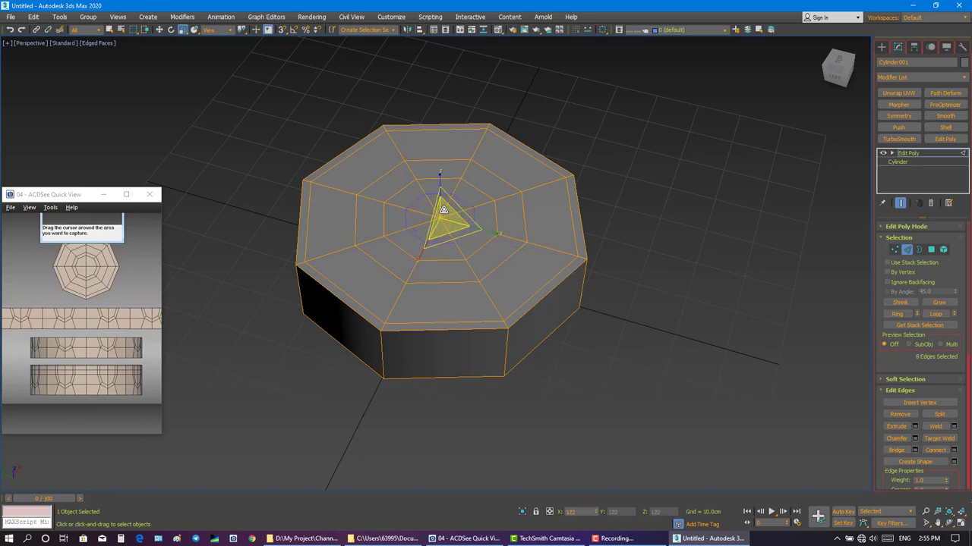
pyautogui.moveTo(443, 209)
pyautogui.mouseDown()
pyautogui.moveTo(442, 193)
pyautogui.moveTo(447, 229)
pyautogui.mouseUp()
pyautogui.moveTo(447, 229); pyautogui.dragTo(446, 213)
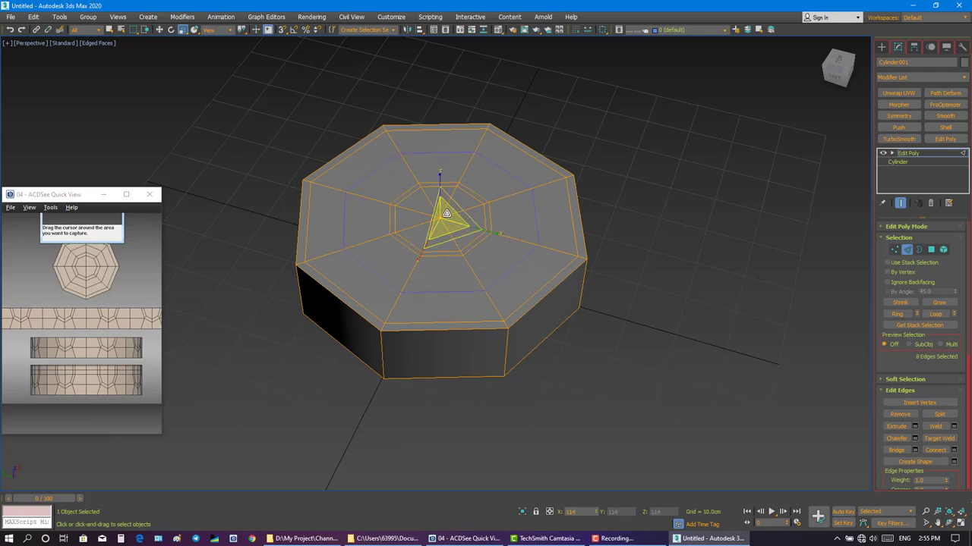
pyautogui.keyDown('alt'); pyautogui.moveTo(446, 214); pyautogui.dragTo(457, 245, button='middle'); pyautogui.keyUp('alt')
pyautogui.press('q')
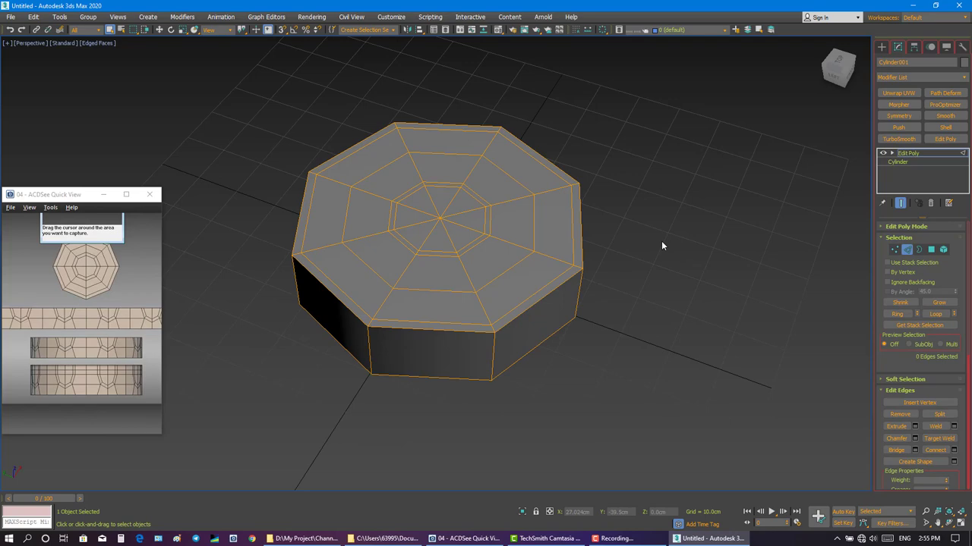
pyautogui.scroll(2, 661, 246)
# Deselect the prism, reframe it from above, and return to the four-viewport layout.
pyautogui.click(809, 98)
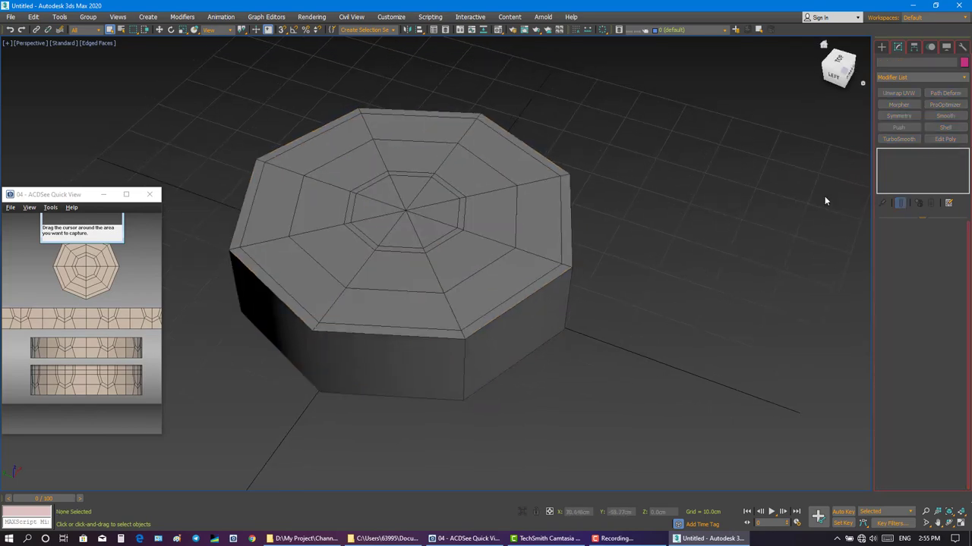
pyautogui.scroll(-2, 824, 196)
pyautogui.click(961, 523)
pyautogui.click(960, 511)
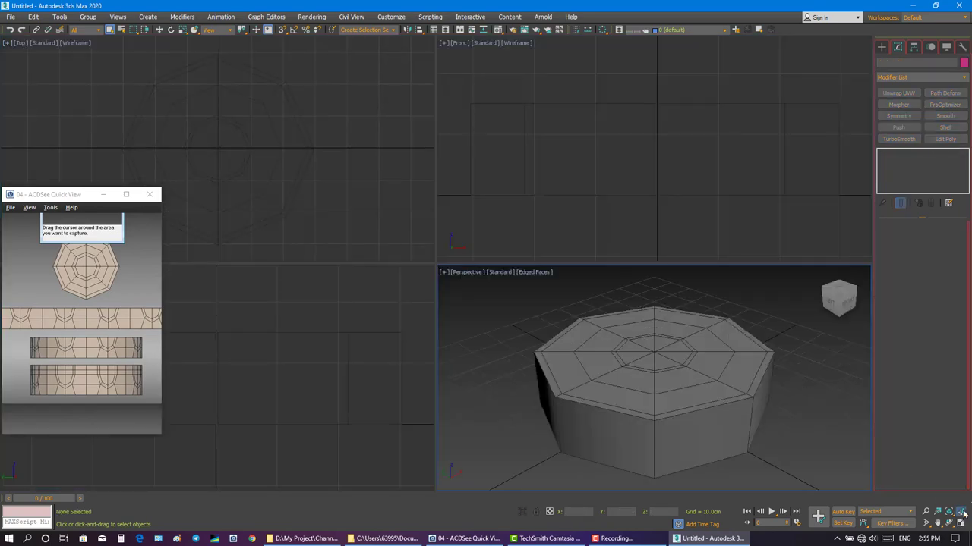
pyautogui.click(961, 523)
pyautogui.scroll(-2, 416, 255)
pyautogui.scroll(-1, 421, 296)
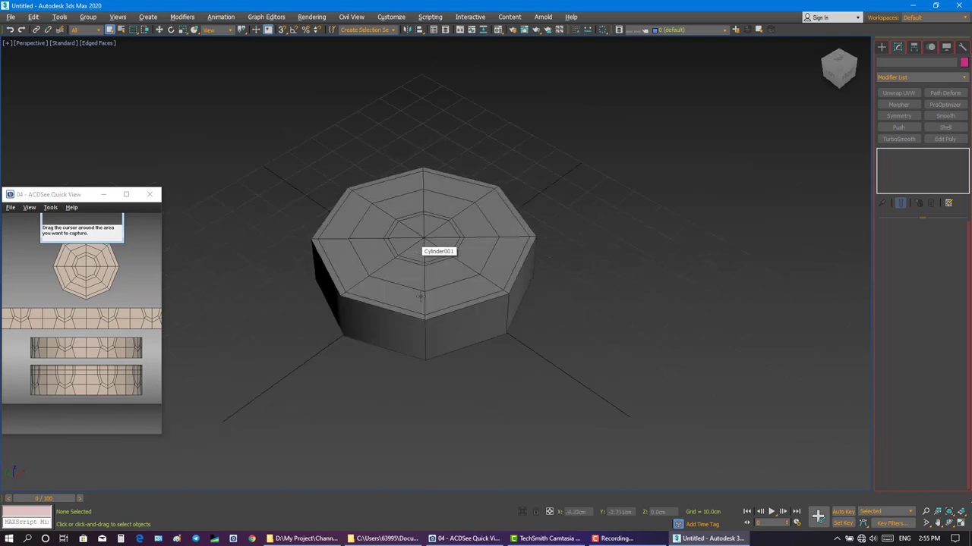
pyautogui.moveTo(421, 296)
pyautogui.keyDown('alt'); pyautogui.mouseDown(button='middle')
pyautogui.moveTo(440, 271)
pyautogui.moveTo(435, 264)
pyautogui.moveTo(421, 281)
pyautogui.mouseUp(button='middle'); pyautogui.keyUp('alt')
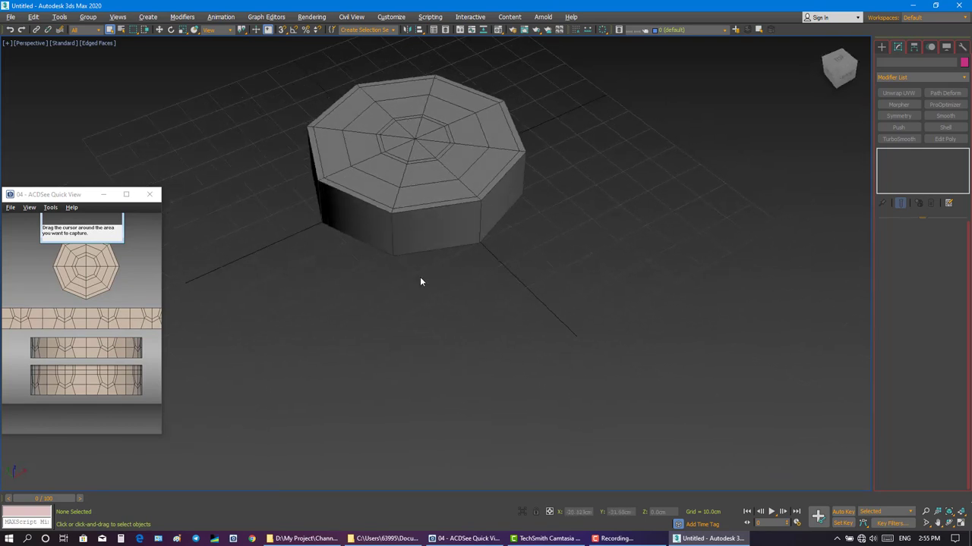
pyautogui.hotkey('alt', 'w')
# Draw a Plane in front of the prism and lift it slightly in the Front view.
pyautogui.click(882, 47)
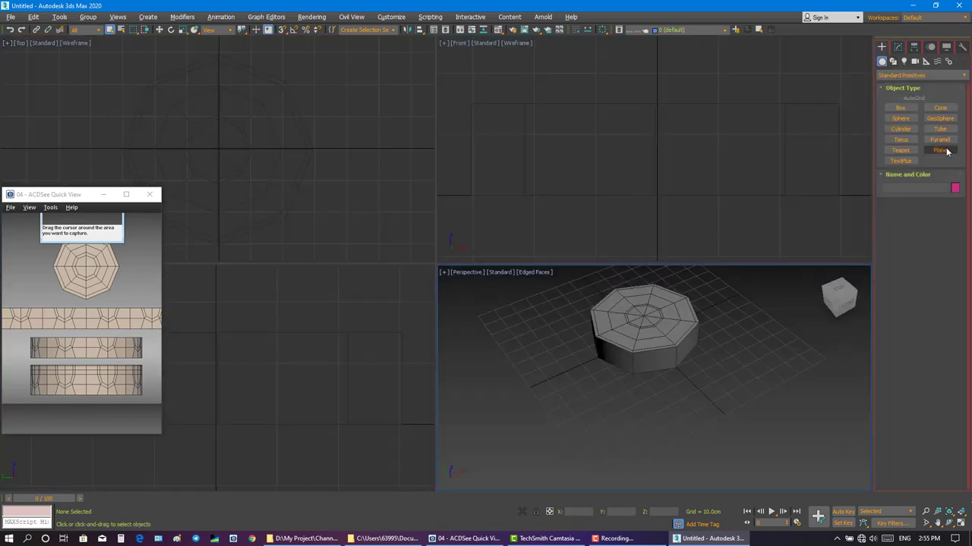
pyautogui.click(940, 150)
pyautogui.moveTo(584, 438)
pyautogui.mouseDown()
pyautogui.moveTo(662, 460)
pyautogui.moveTo(710, 430)
pyautogui.mouseUp()
pyautogui.press('w')
pyautogui.rightClick(552, 176)
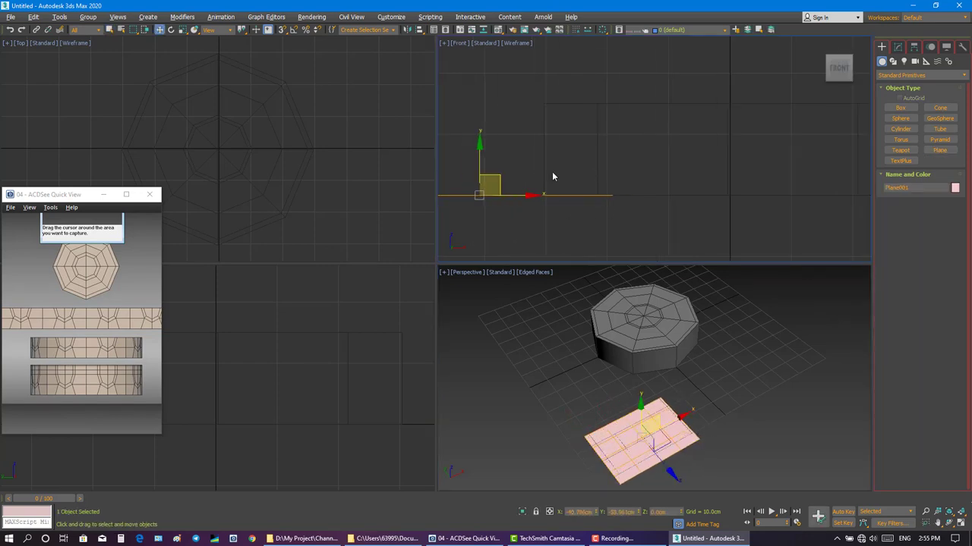
pyautogui.moveTo(481, 163); pyautogui.dragTo(480, 158)
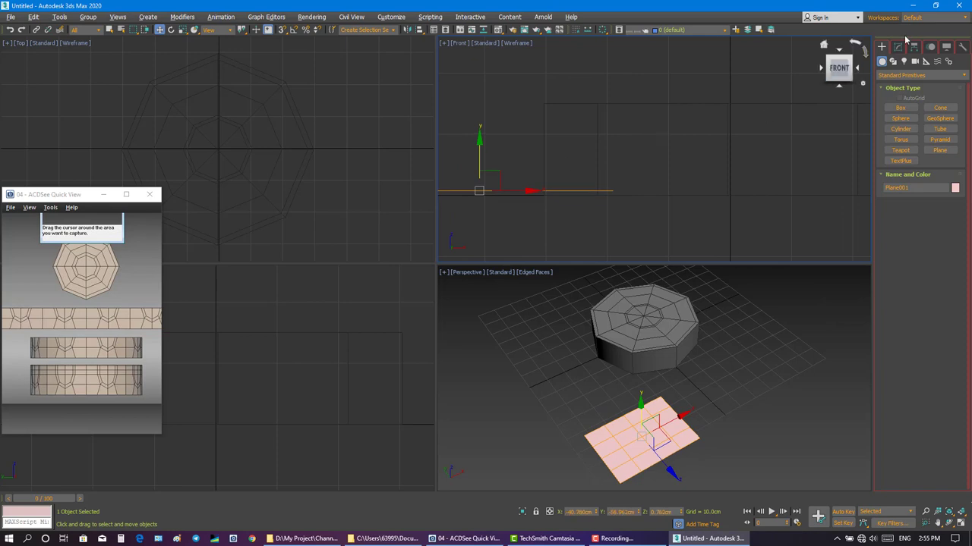
pyautogui.click(898, 47)
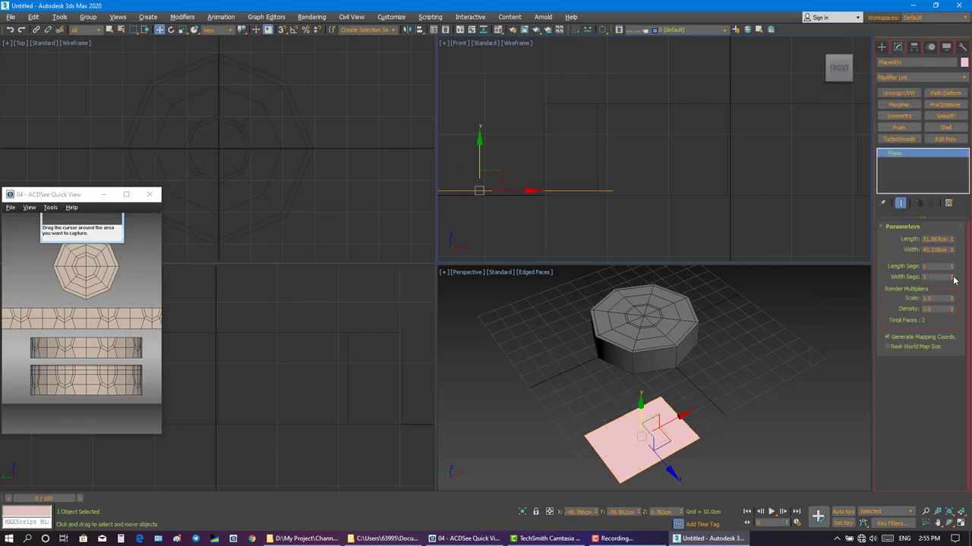
pyautogui.moveTo(62, 307); pyautogui.dragTo(165, 305)
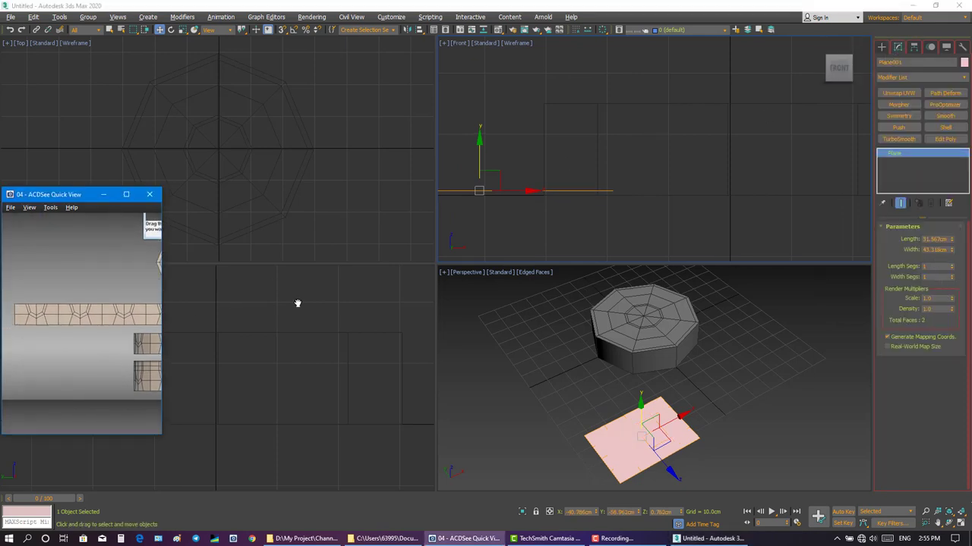
# Make the plane 30 cm long and 50 cm wide with 2 segments each way.
pyautogui.doubleClick(935, 239)
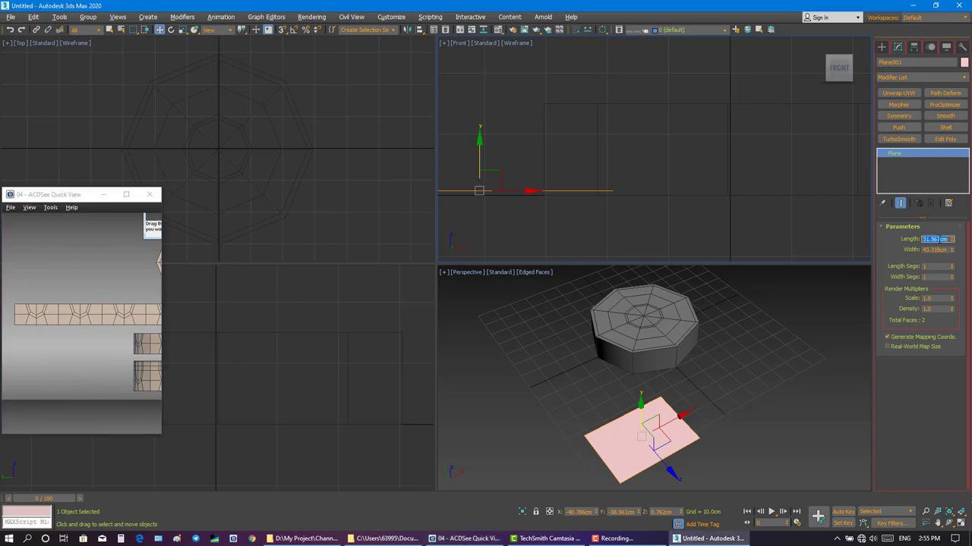
pyautogui.press('Return')
pyautogui.doubleClick(933, 249)
pyautogui.write('50.0cm')
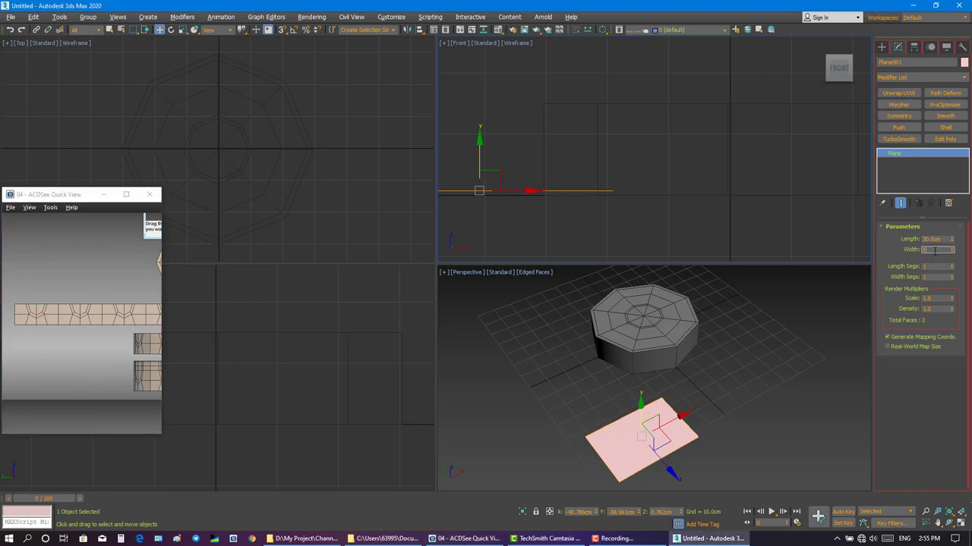
pyautogui.press('Return')
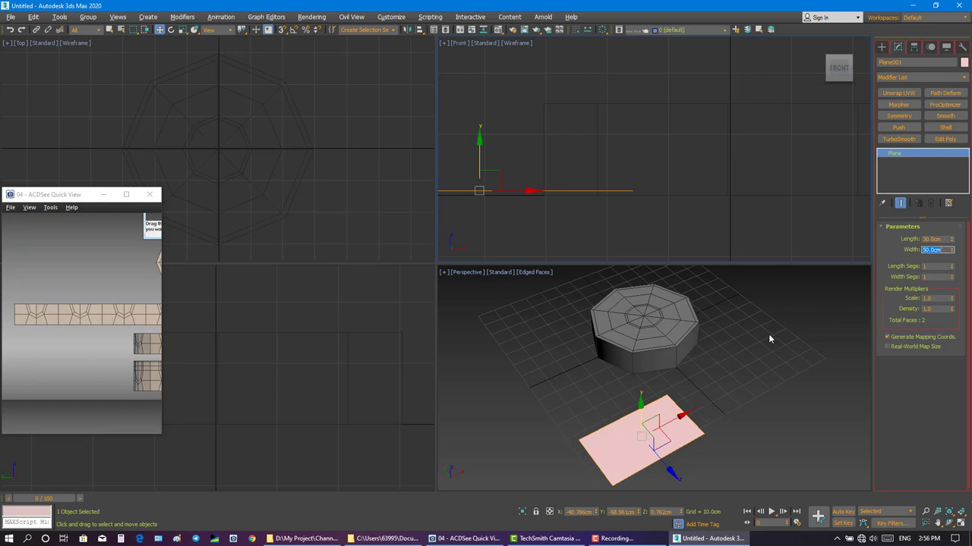
pyautogui.click(952, 265)
# Add Edit Poly to the plane, deselect it, and maximize the Top view.
pyautogui.rightClick(777, 364)
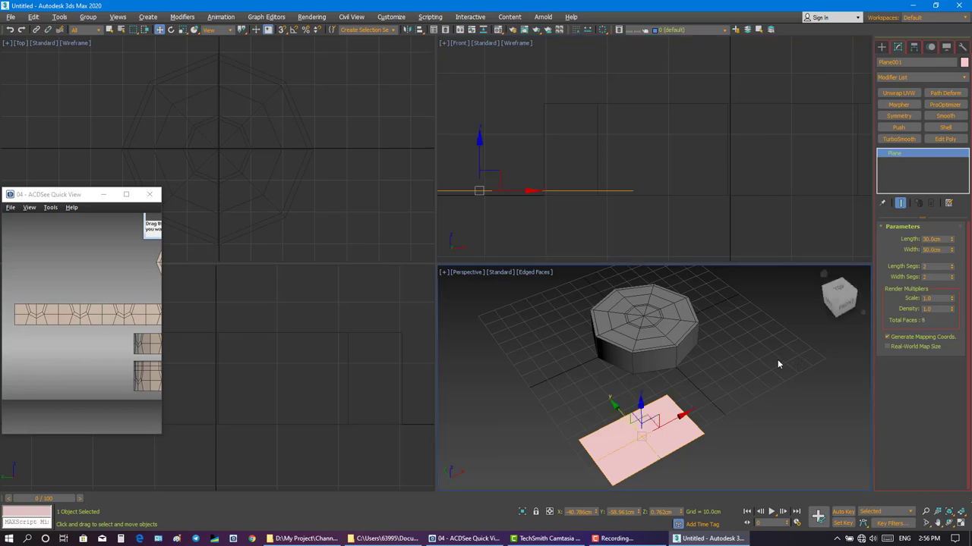
pyautogui.press('m')
pyautogui.press('m')
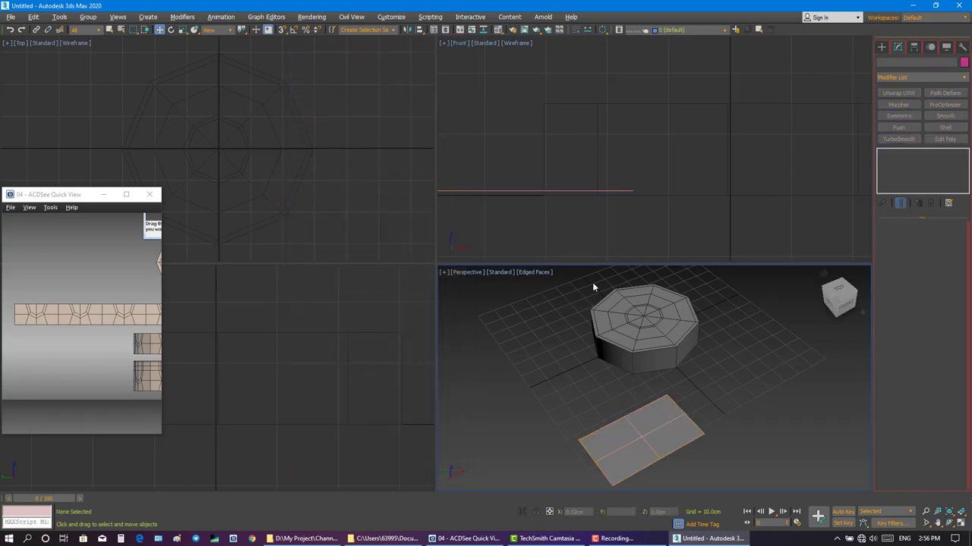
pyautogui.click(963, 62)
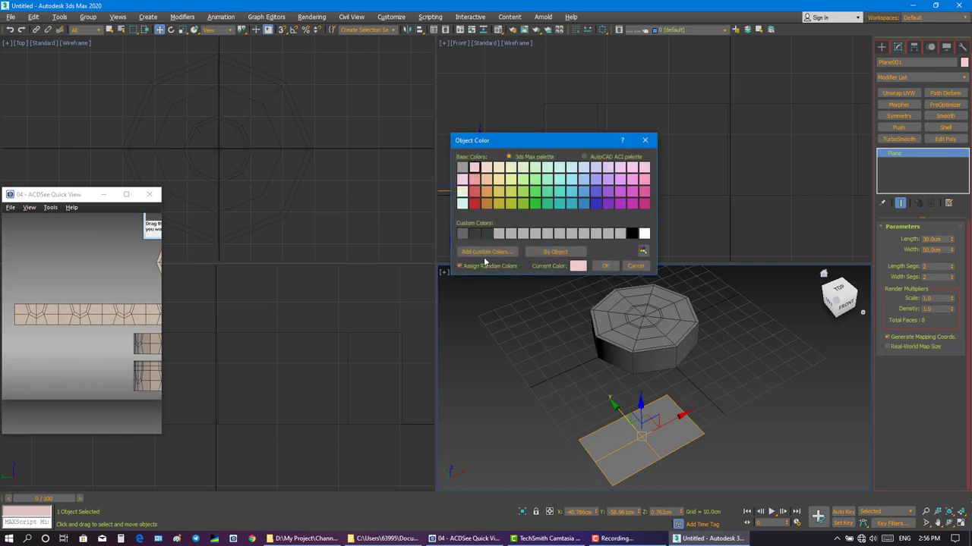
pyautogui.click(607, 265)
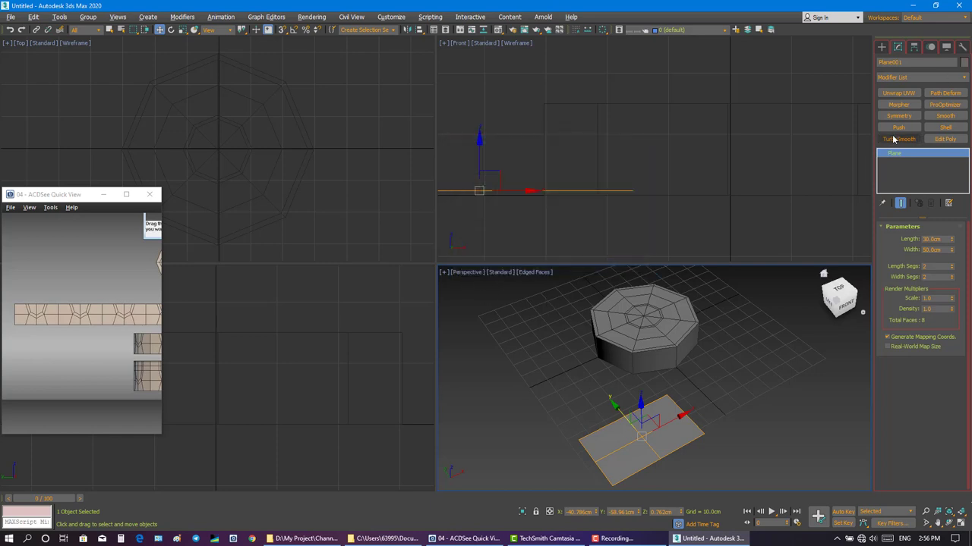
pyautogui.click(525, 346)
pyautogui.click(302, 287)
pyautogui.click(271, 211)
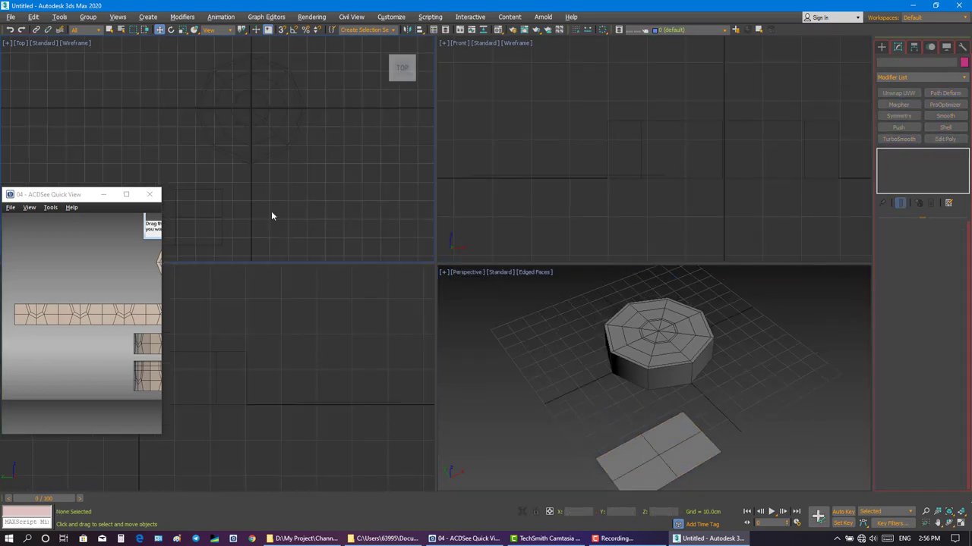
pyautogui.hotkey('alt', 'w')
# Save the scene as Z_Kitbash_018.max.
pyautogui.click(103, 194)
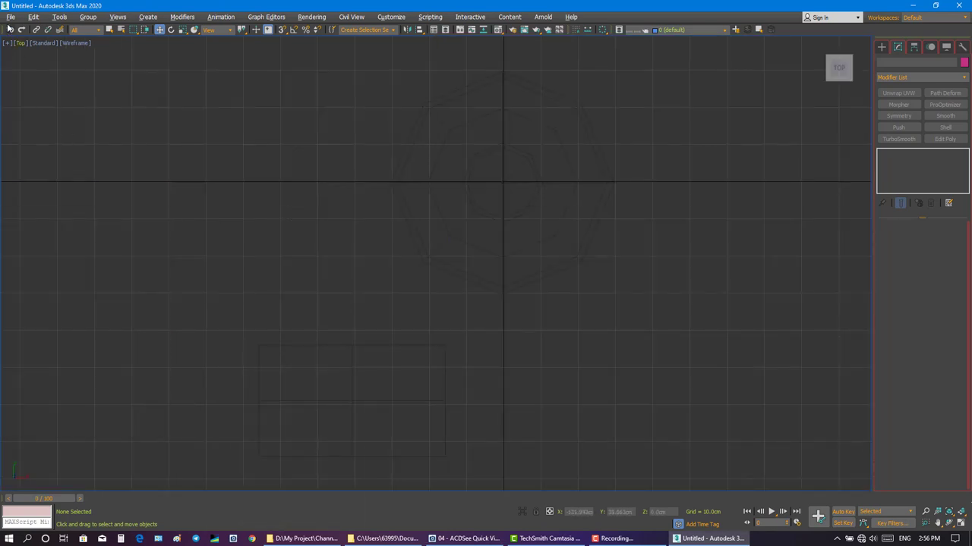
pyautogui.click(11, 16)
pyautogui.click(30, 107)
pyautogui.moveTo(291, 97); pyautogui.dragTo(291, 171)
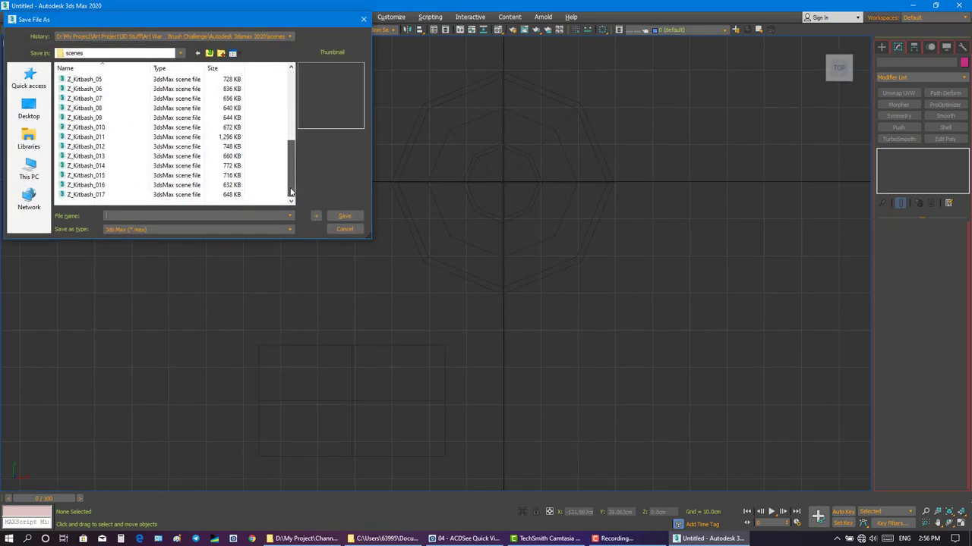
pyautogui.click(126, 196)
pyautogui.click(255, 216)
pyautogui.press('BackSpace')
pyautogui.write('8')
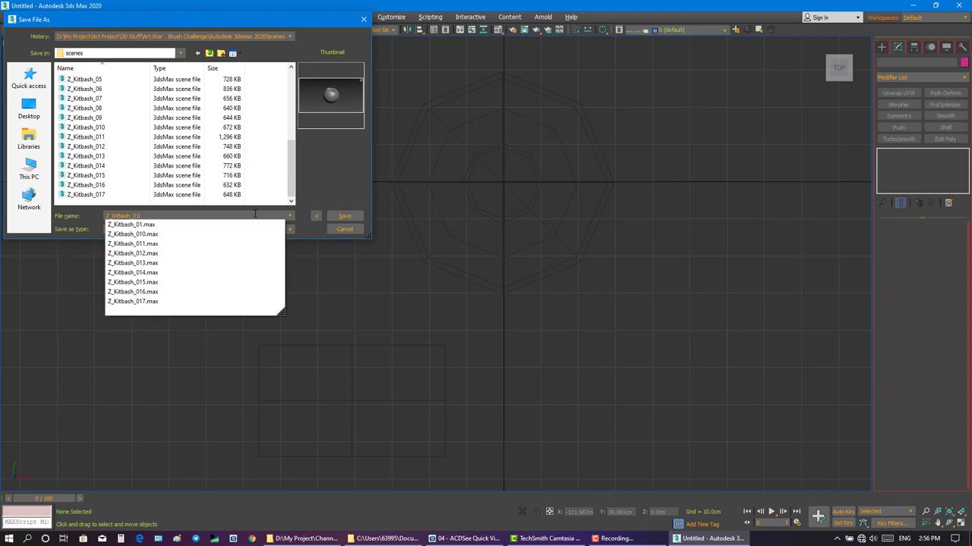
pyautogui.press('Return')
# Centre the plane on the origin by zeroing its X, Y and Z positions.
pyautogui.click(344, 353)
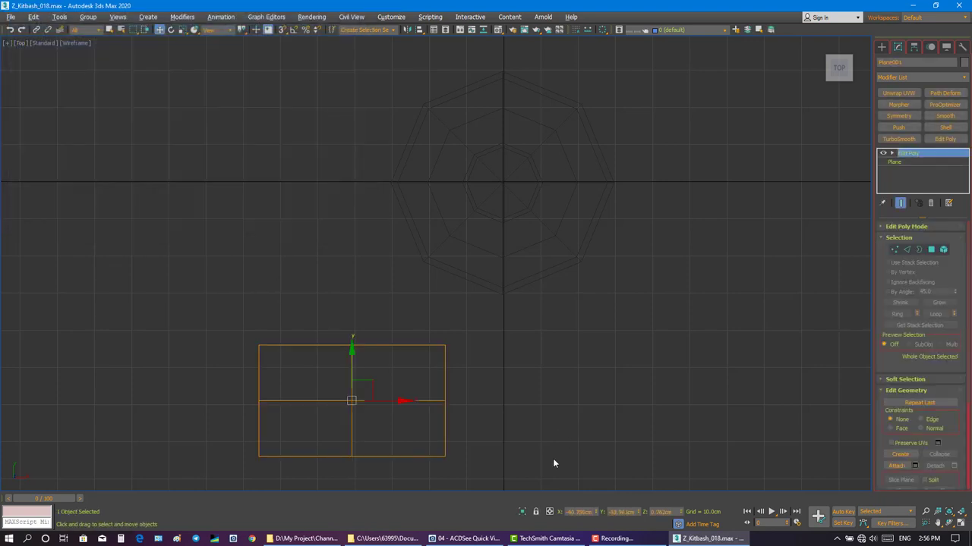
pyautogui.click(465, 538)
pyautogui.moveTo(314, 324); pyautogui.dragTo(340, 287, button='middle')
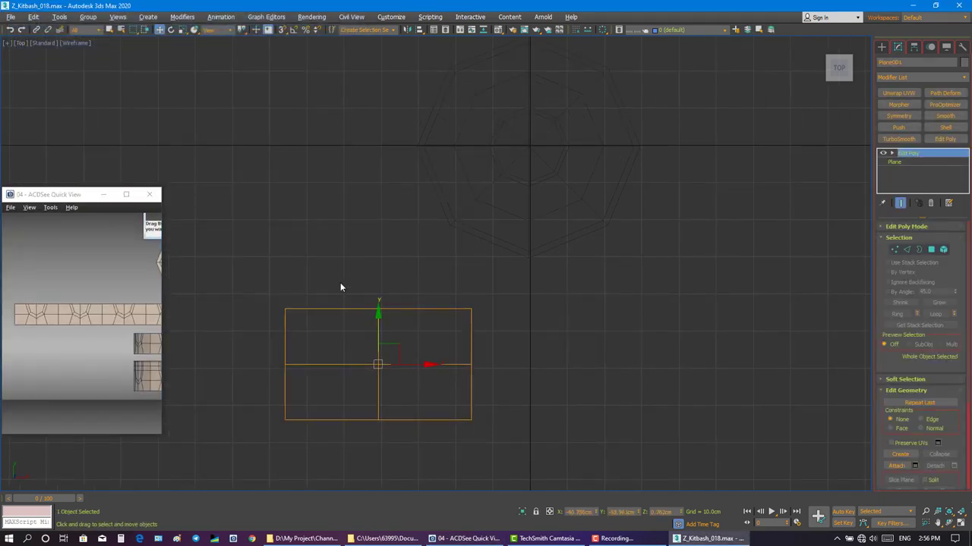
pyautogui.rightClick(599, 513)
pyautogui.rightClick(639, 514)
pyautogui.rightClick(681, 514)
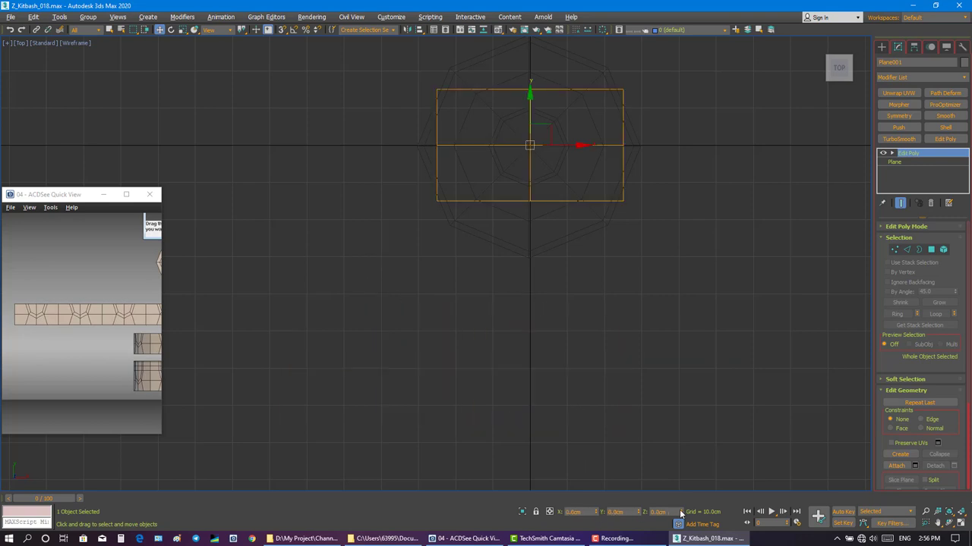
pyautogui.press('z')
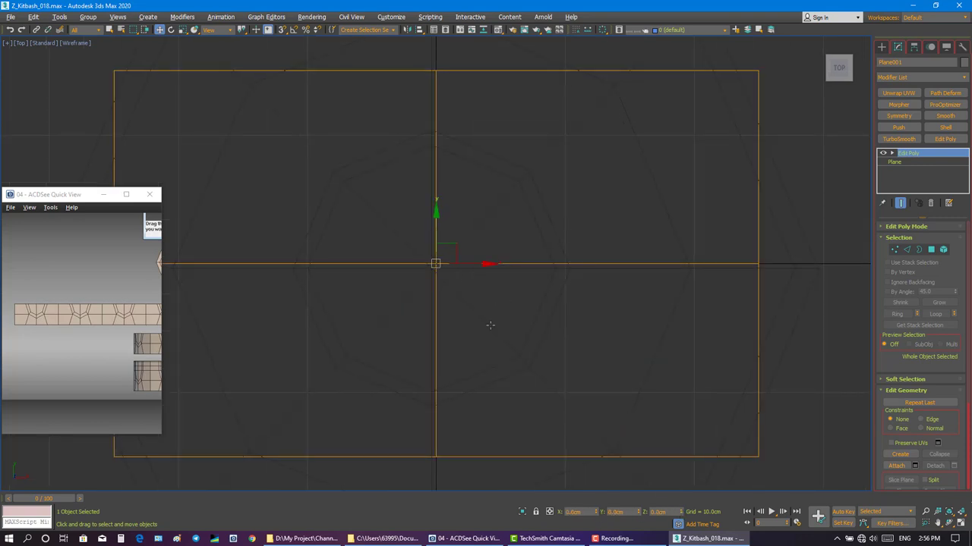
# Zero the octagonal cylinder's Y position, then reselect the plane.
pyautogui.click(489, 325)
pyautogui.rightClick(639, 514)
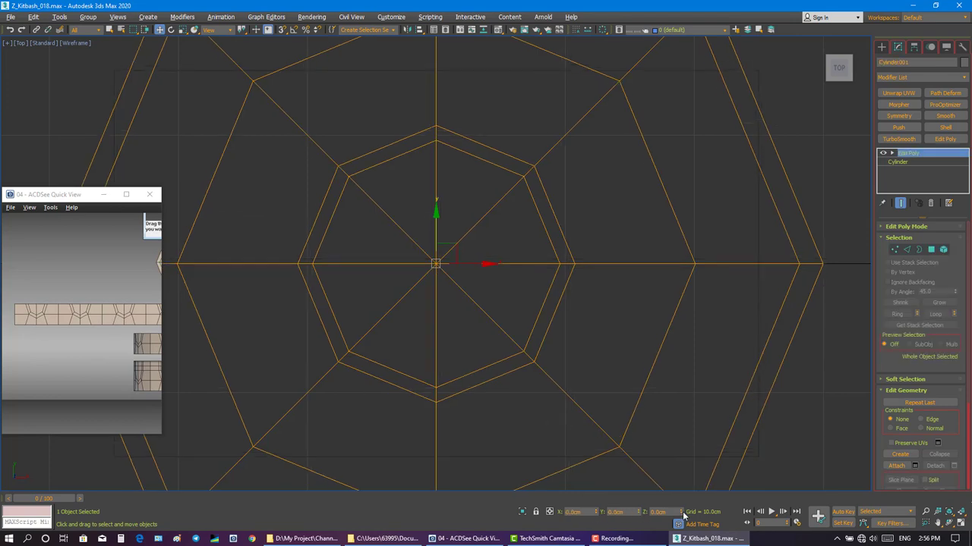
pyautogui.click(790, 468)
pyautogui.click(759, 440)
# In the maximized Top view, move the plane down away from the octagonal cap.
pyautogui.hotkey('alt', 'w')
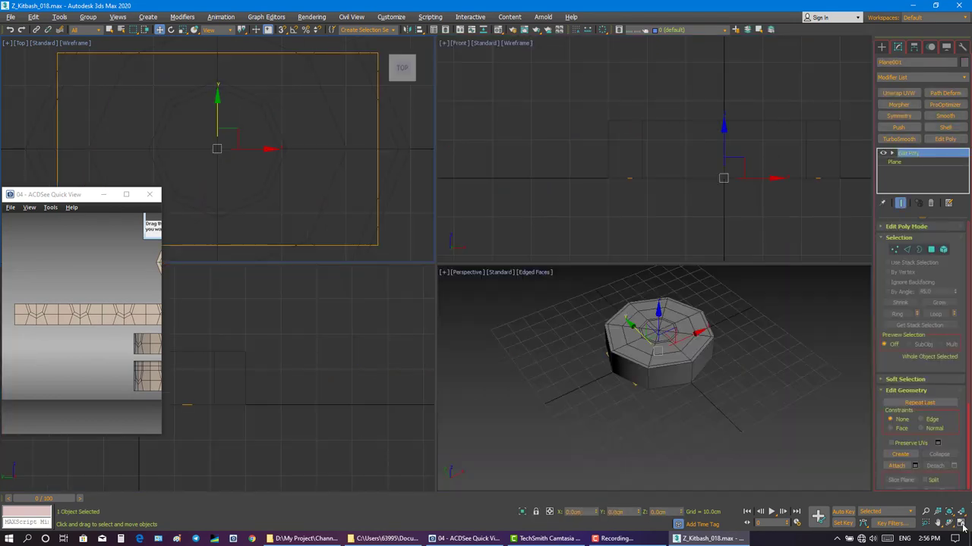
pyautogui.rightClick(728, 156)
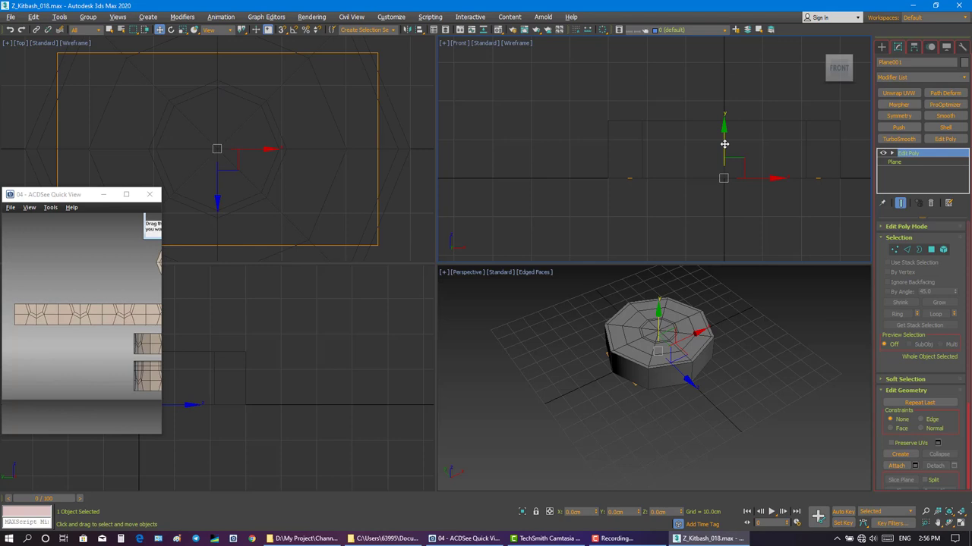
pyautogui.rightClick(363, 210)
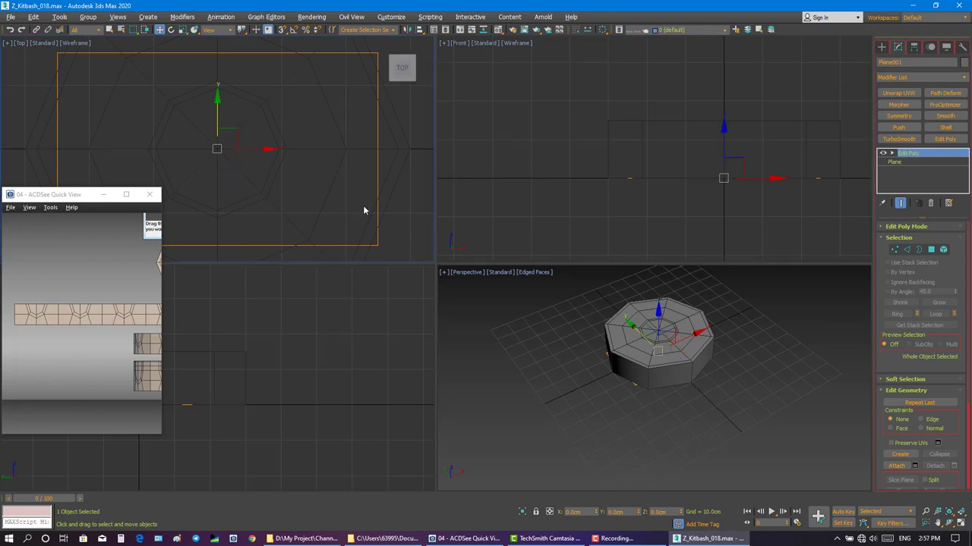
pyautogui.hotkey('alt', 'w')
pyautogui.scroll(-3, 409, 205)
pyautogui.scroll(4, 409, 211)
pyautogui.moveTo(409, 212); pyautogui.dragTo(435, 218, button='middle')
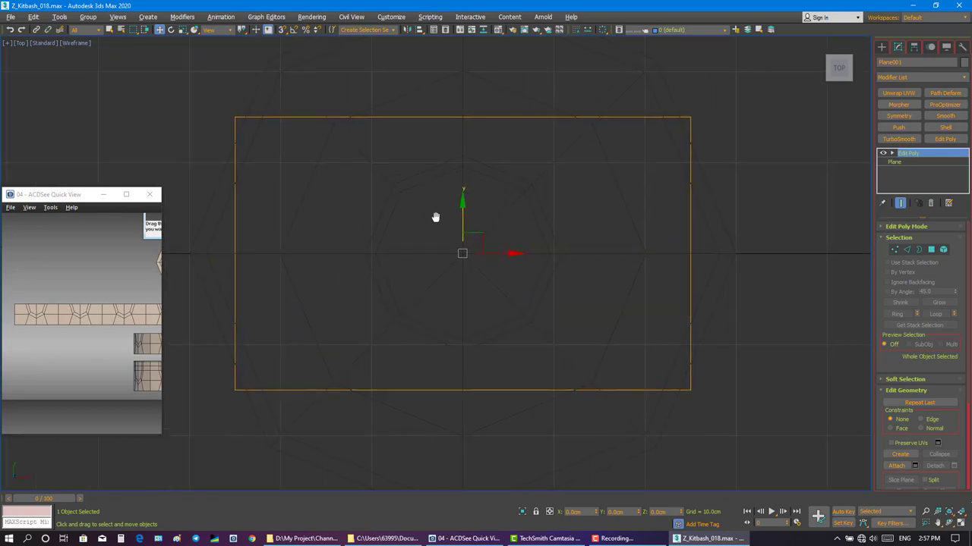
pyautogui.scroll(-2, 436, 220)
pyautogui.moveTo(470, 186); pyautogui.dragTo(468, 312)
# Reselect the plane in the maximized Top view and zoom in on it.
pyautogui.hotkey('alt', 'w')
pyautogui.click(579, 216)
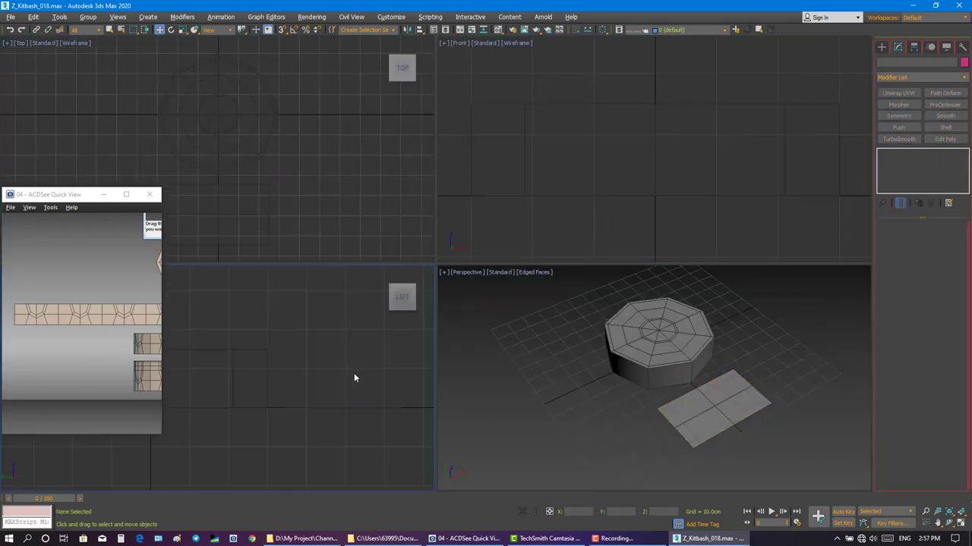
pyautogui.hotkey('alt', 'w')
pyautogui.click(387, 335)
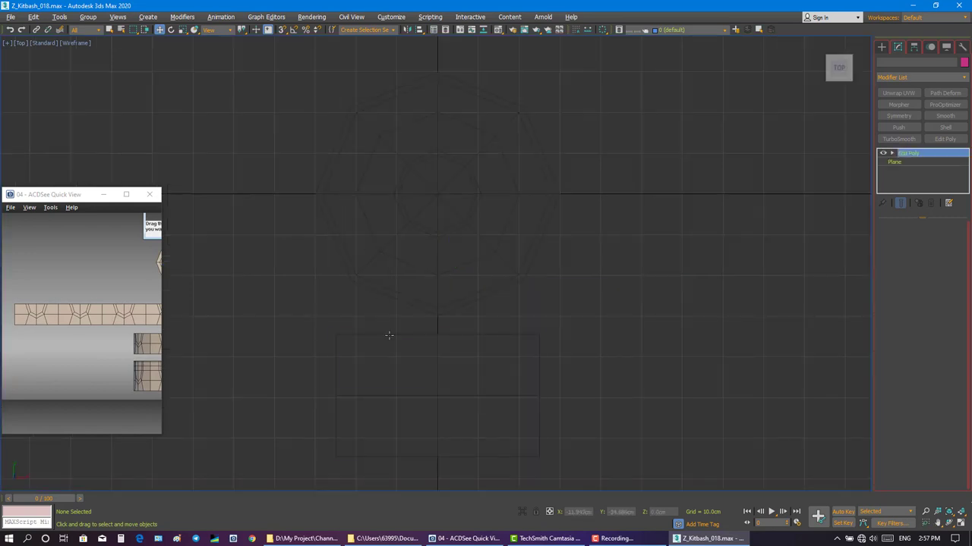
pyautogui.moveTo(401, 373); pyautogui.dragTo(425, 277, button='middle')
pyautogui.scroll(2, 425, 277)
pyautogui.scroll(2, 425, 277)
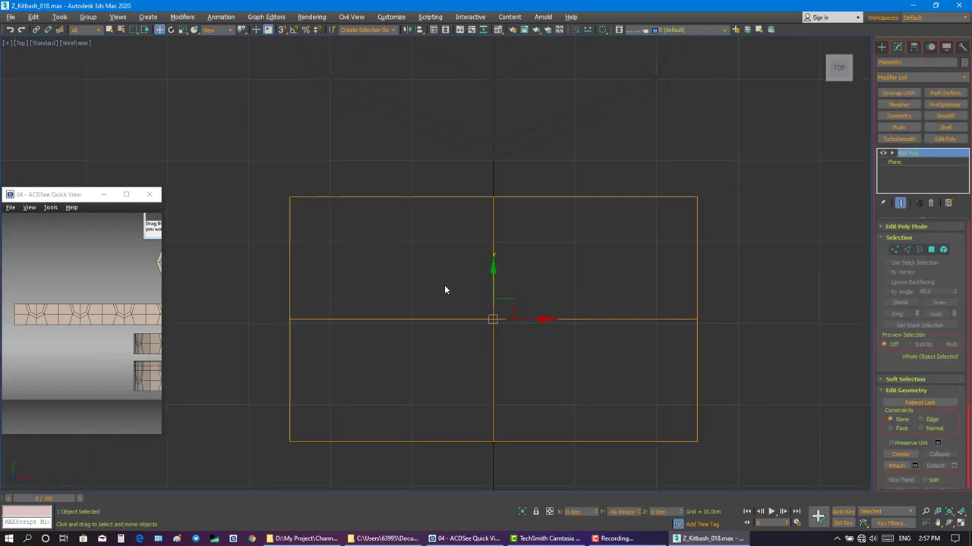
# In Vertex mode, Cut an angled edge from the plane's centre vertex to the top edge.
pyautogui.click(894, 250)
pyautogui.rightClick(747, 214)
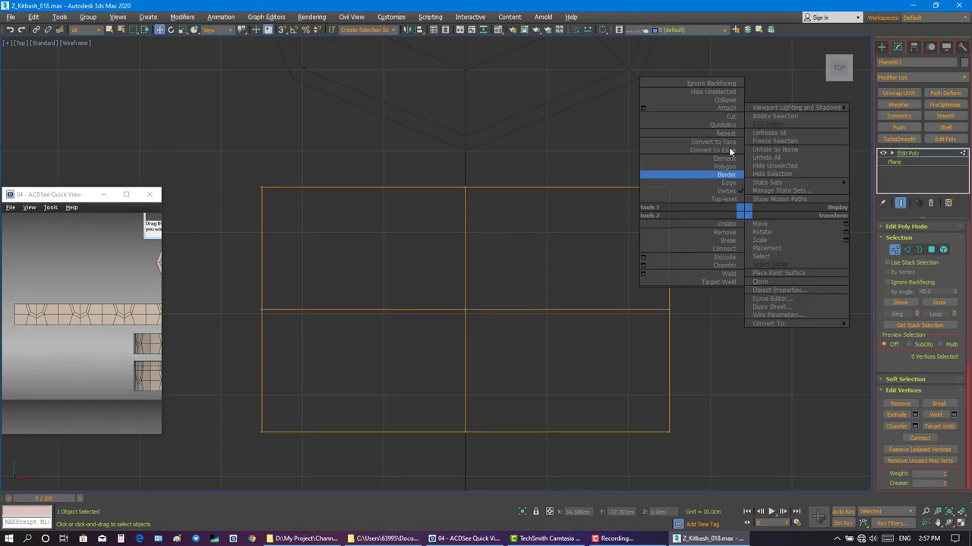
pyautogui.click(725, 134)
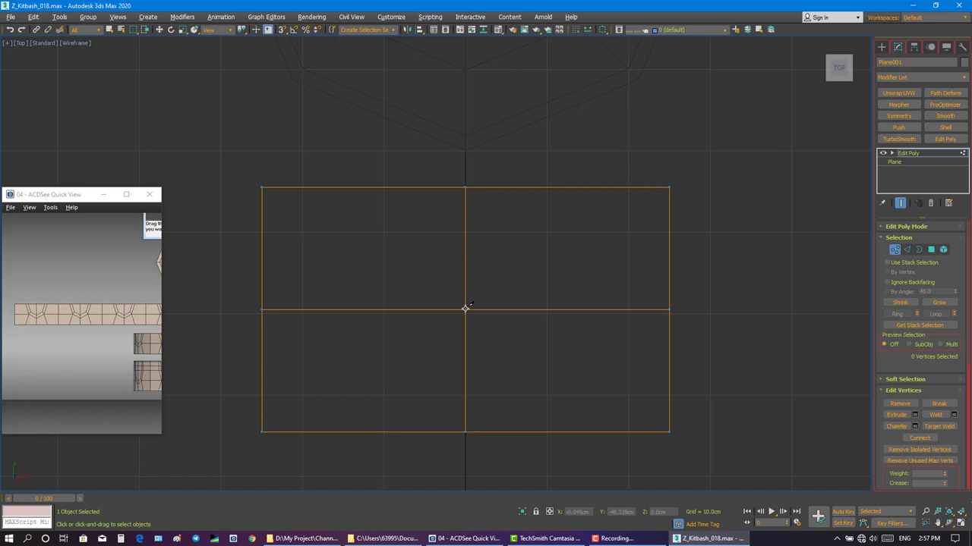
pyautogui.click(465, 308)
pyautogui.click(411, 282)
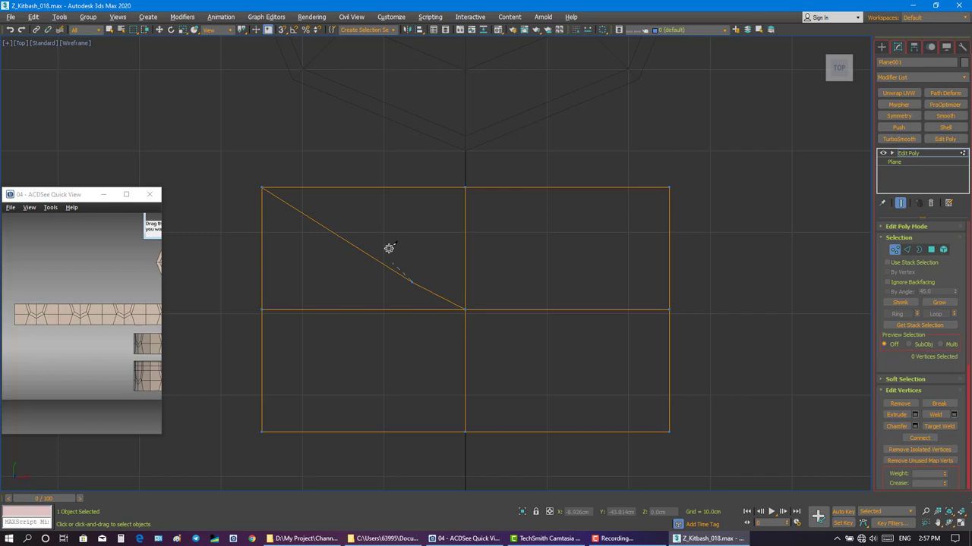
pyautogui.click(343, 187)
# Cut a second parallel edge to the top edge and a branch down to the bottom edge.
pyautogui.click(465, 329)
pyautogui.click(400, 300)
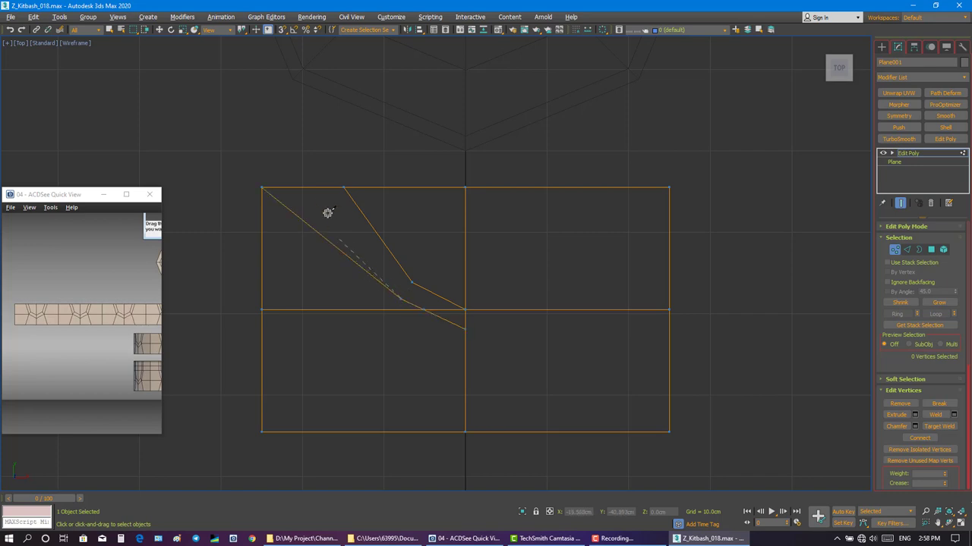
pyautogui.click(320, 188)
pyautogui.click(400, 300)
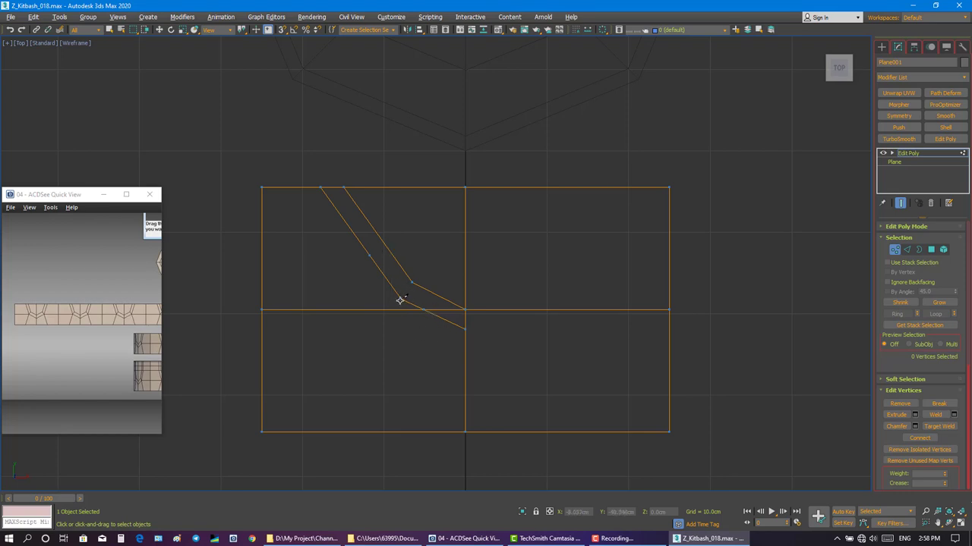
pyautogui.click(355, 431)
# Target Weld the stray cut vertex onto its neighbour.
pyautogui.press('w')
pyautogui.rightClick(507, 379)
pyautogui.click(513, 422)
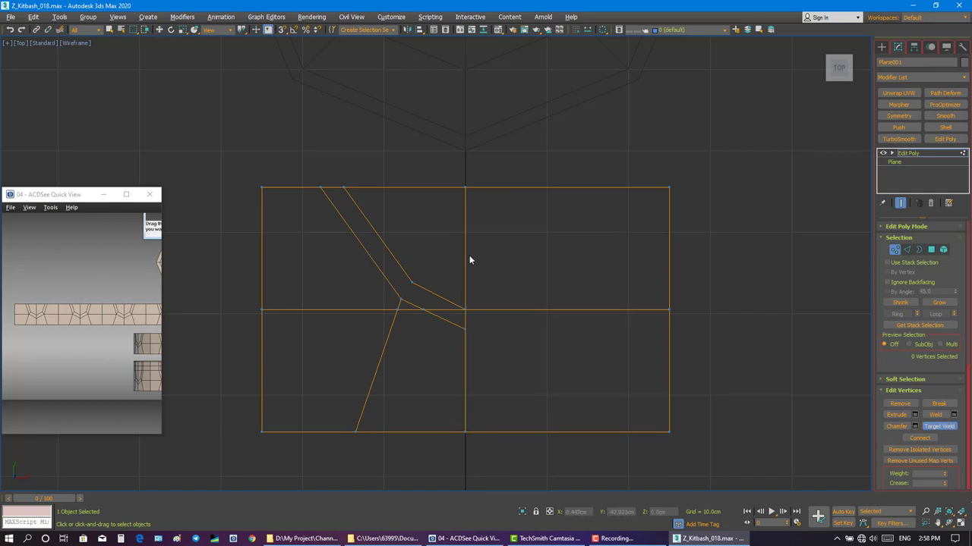
pyautogui.rightClick(481, 276)
pyautogui.click(463, 182)
pyautogui.click(412, 281)
pyautogui.press('w')
# Remove the two unwanted edges near the centre.
pyautogui.click(907, 249)
pyautogui.click(447, 314)
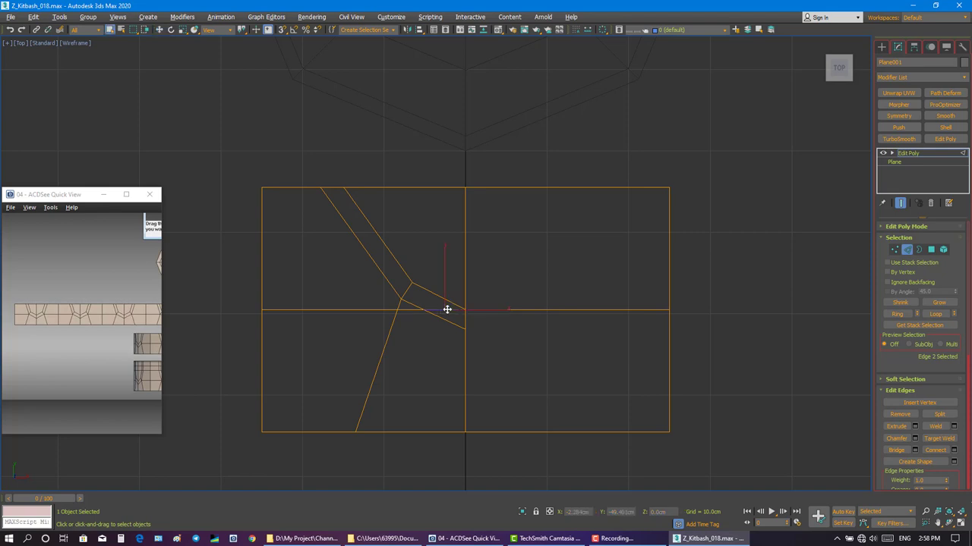
pyautogui.keyDown('ctrl'); pyautogui.click(411, 311); pyautogui.keyUp('ctrl')
pyautogui.press('BackSpace')
# Target Weld the upper vertex onto the lower one and nudge the junction vertex down.
pyautogui.press('1')
pyautogui.rightClick(435, 255)
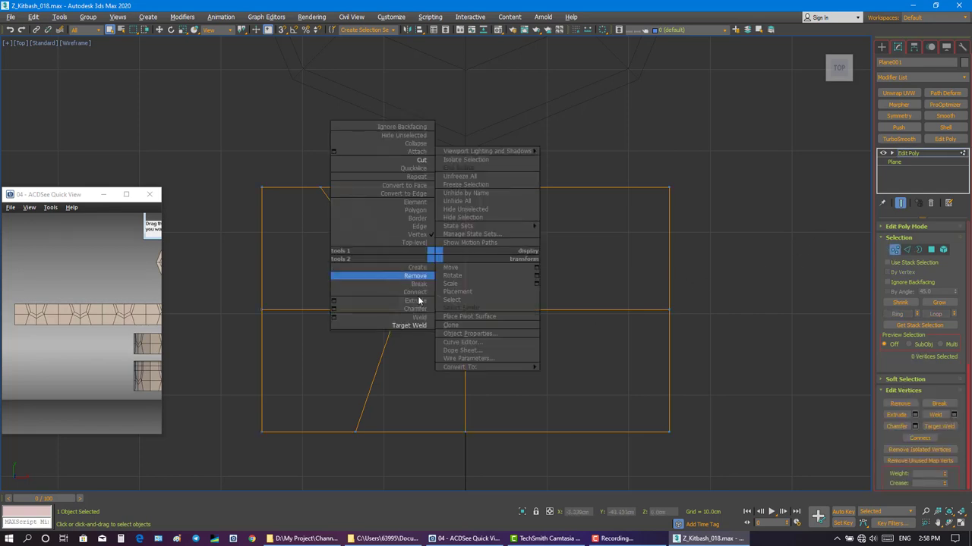
pyautogui.click(410, 325)
pyautogui.click(399, 310)
pyautogui.rightClick(437, 312)
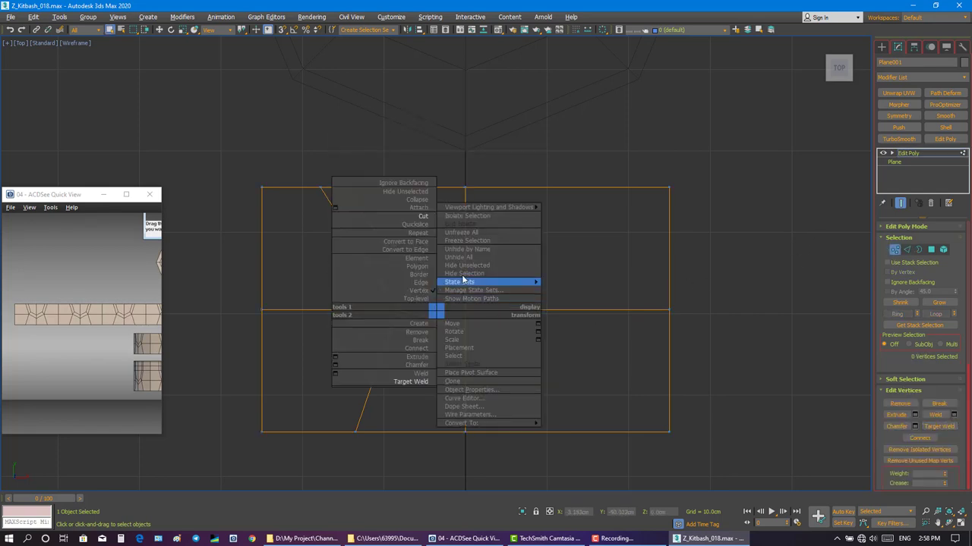
pyautogui.click(459, 282)
pyautogui.click(421, 282)
pyautogui.press('w')
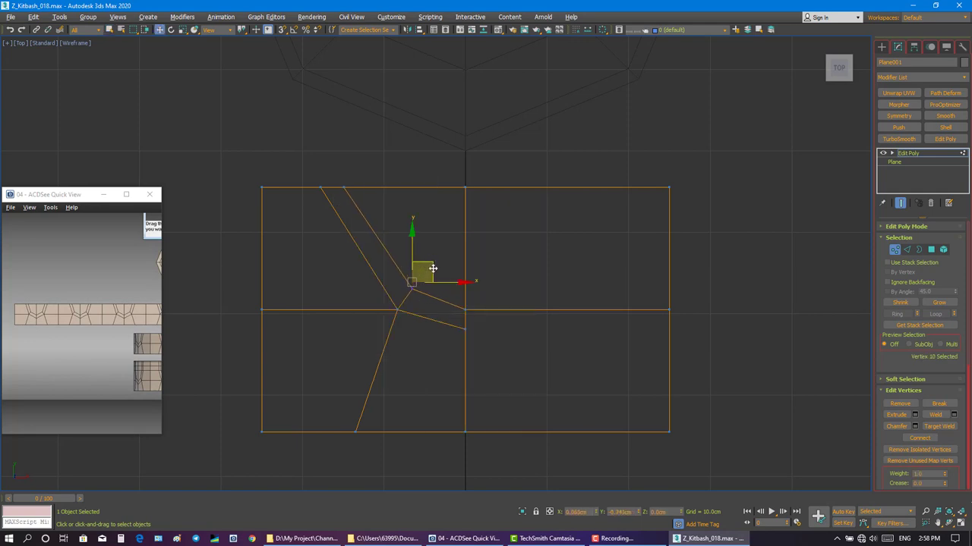
pyautogui.moveTo(431, 262); pyautogui.dragTo(430, 271)
# Select a polygon of the plane's right half in Polygon mode.
pyautogui.click(393, 224)
pyautogui.click(345, 189)
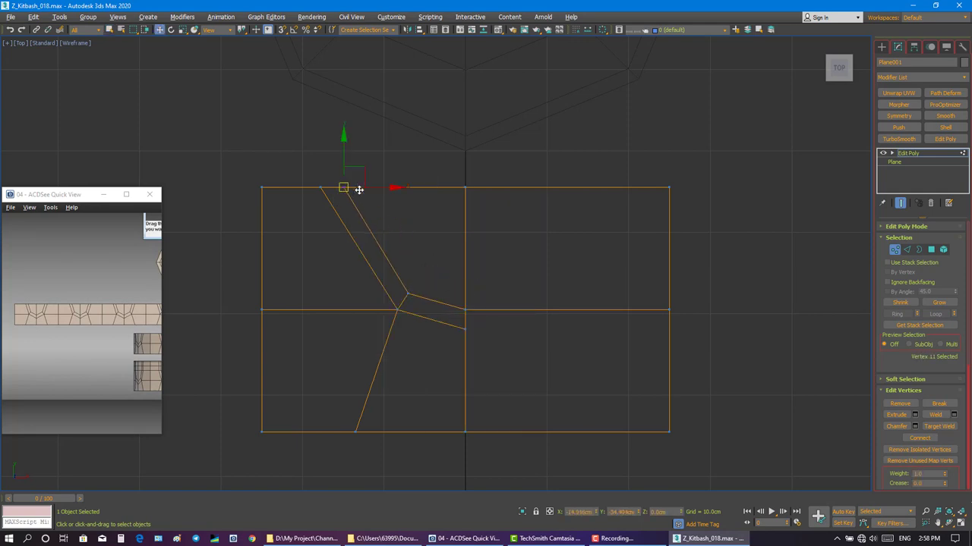
pyautogui.click(413, 238)
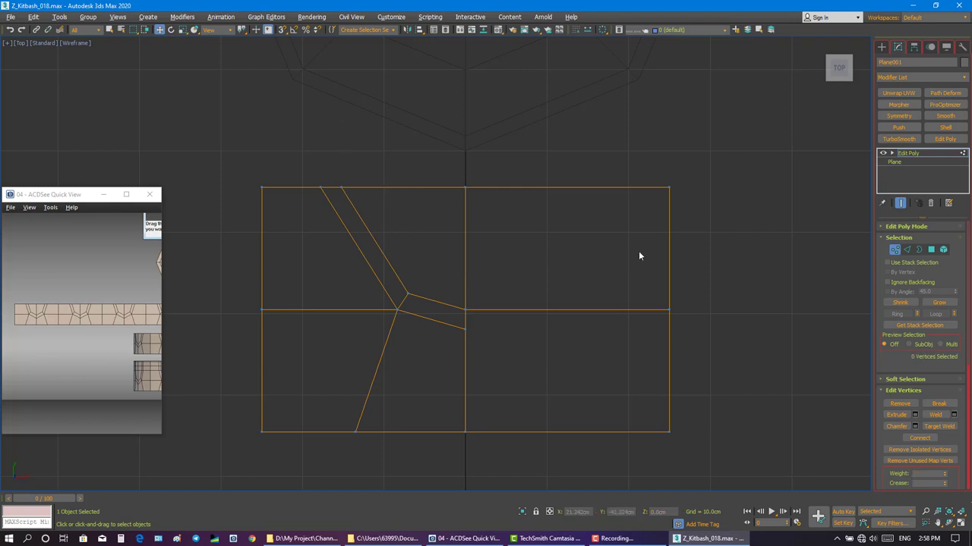
pyautogui.click(928, 253)
pyautogui.click(569, 243)
# Delete the plane's right-half polygons and create a mirrored X instance.
pyautogui.keyDown('ctrl'); pyautogui.click(655, 341); pyautogui.keyUp('ctrl')
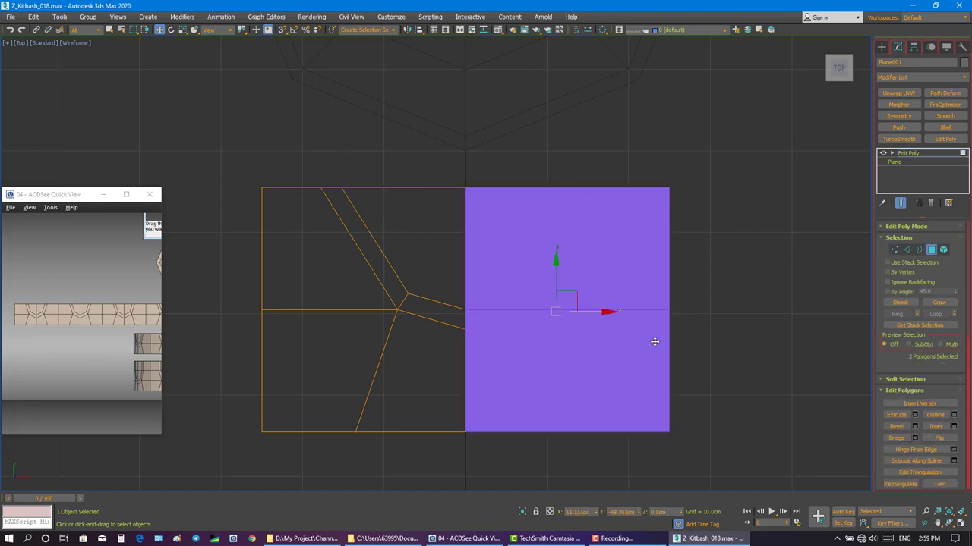
pyautogui.press('Delete')
pyautogui.press('4')
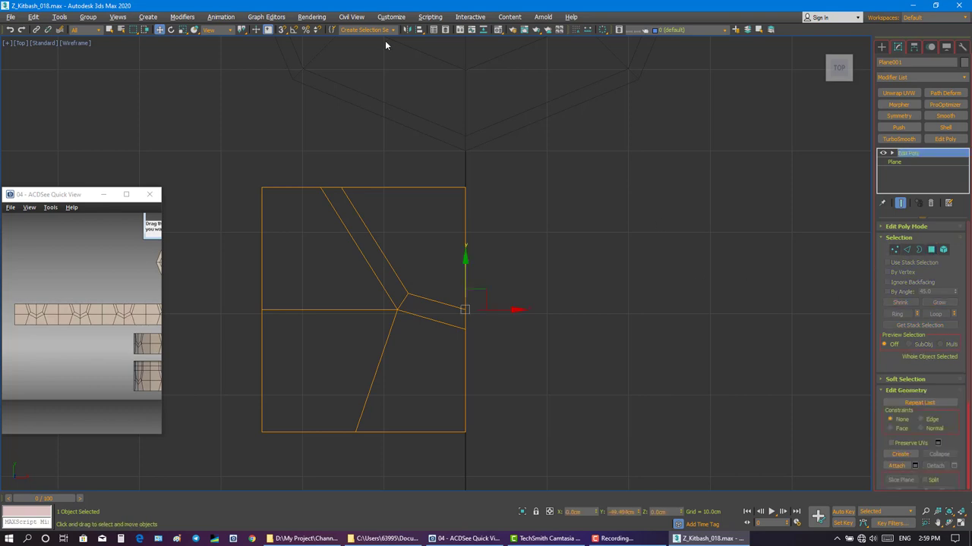
pyautogui.click(408, 30)
pyautogui.click(473, 304)
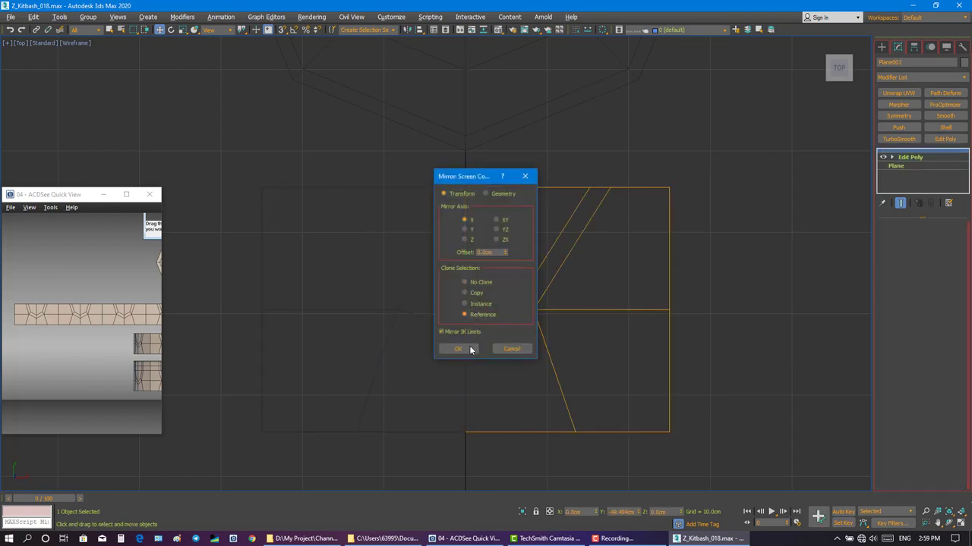
pyautogui.click(458, 348)
# Shift the strip's top vertices right and lower the four middle vertices.
pyautogui.click(895, 251)
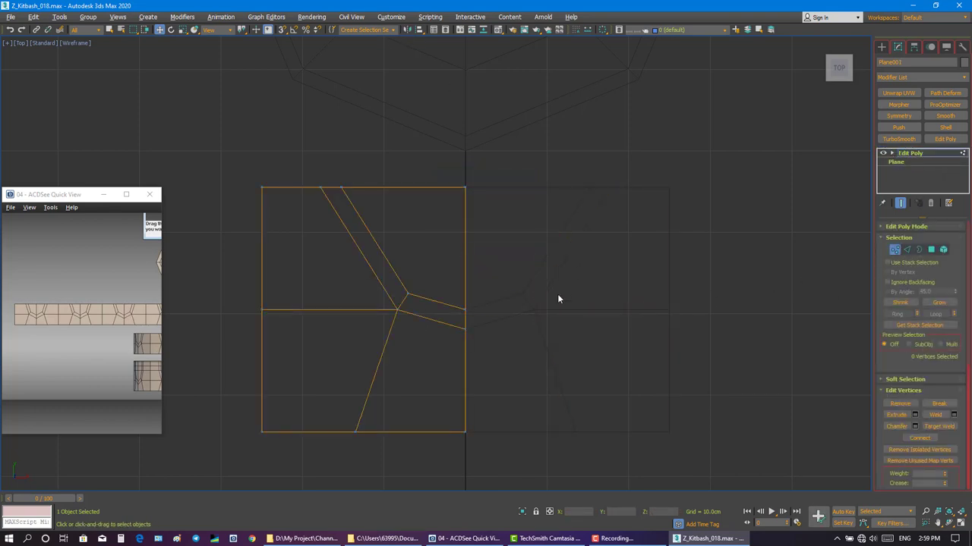
pyautogui.moveTo(307, 171)
pyautogui.mouseDown()
pyautogui.moveTo(360, 210)
pyautogui.moveTo(399, 187)
pyautogui.mouseUp()
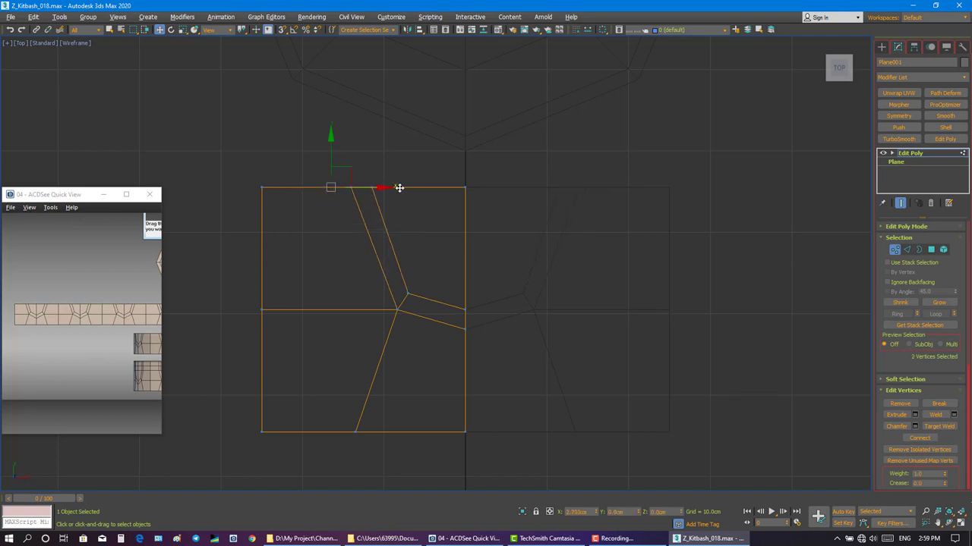
pyautogui.moveTo(484, 306); pyautogui.dragTo(391, 334)
pyautogui.moveTo(434, 277); pyautogui.dragTo(434, 289)
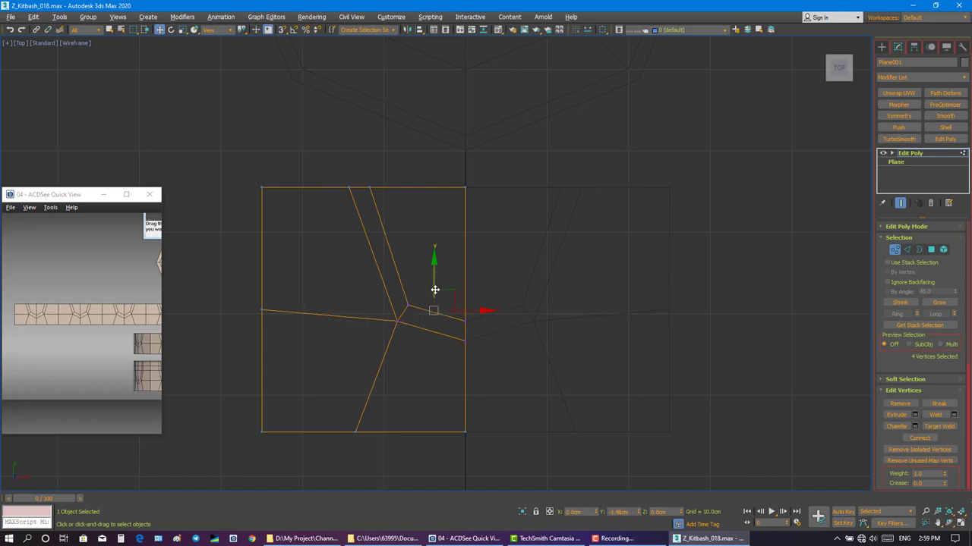
pyautogui.hotkey('ctrl', 'z')
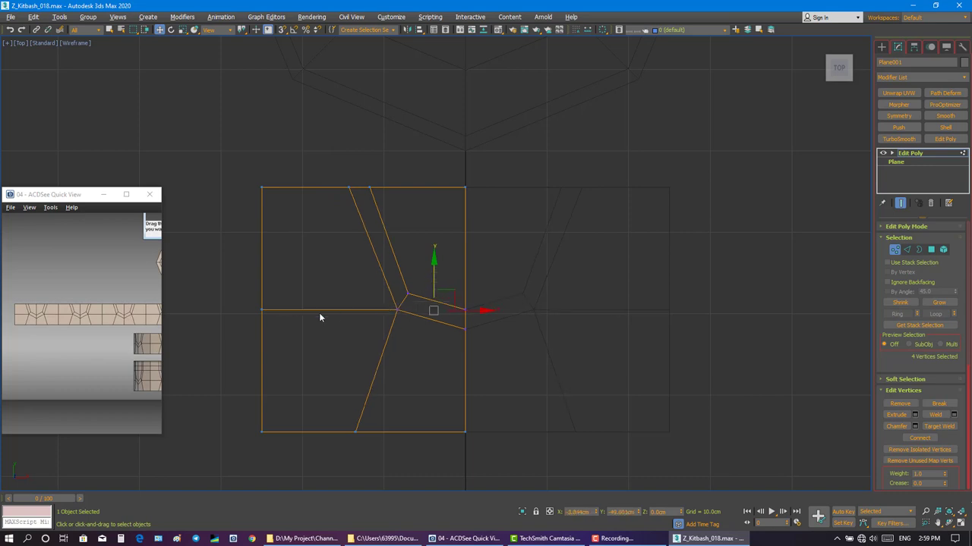
pyautogui.hotkey('ctrl', 'y')
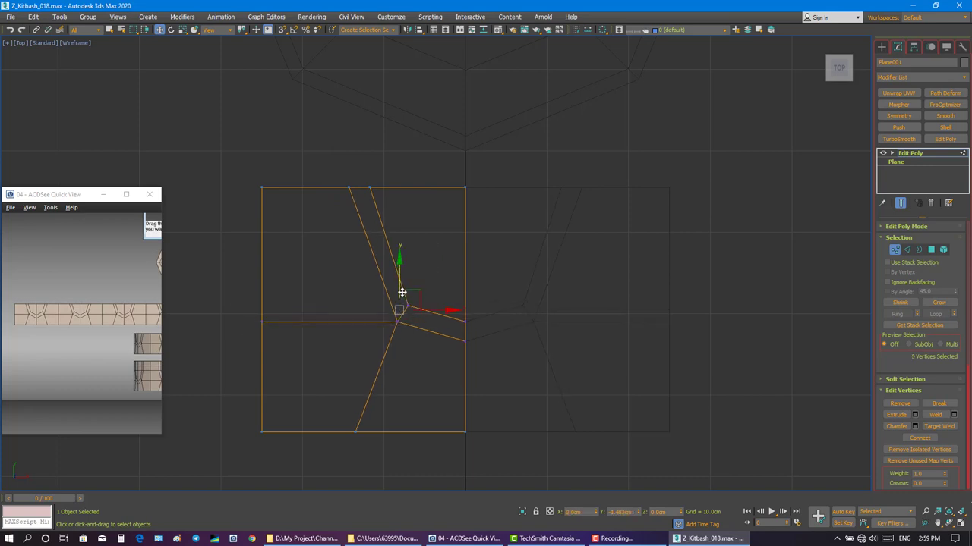
pyautogui.moveTo(402, 293); pyautogui.dragTo(404, 295)
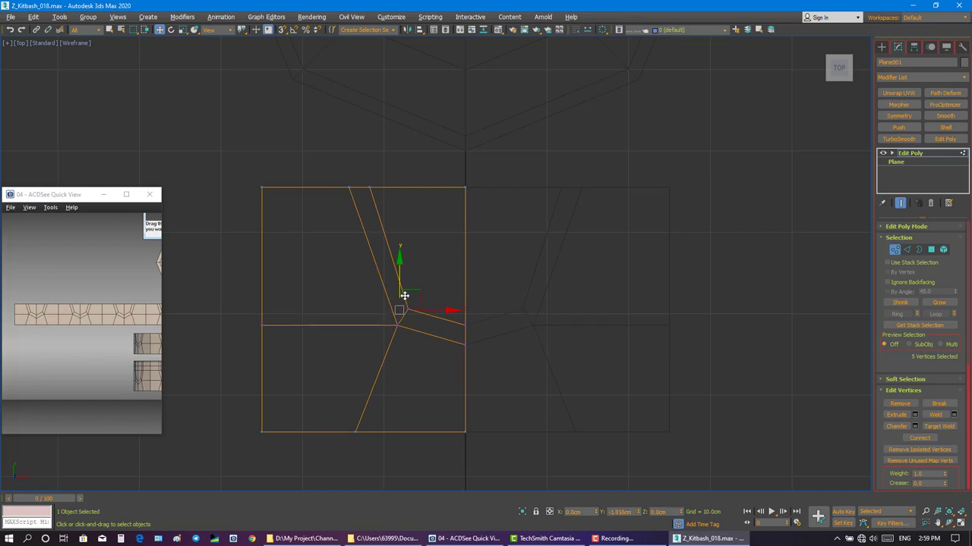
# Nudge the junction vertex slightly down so the centre edge meets it straight.
pyautogui.moveTo(338, 169); pyautogui.dragTo(421, 234)
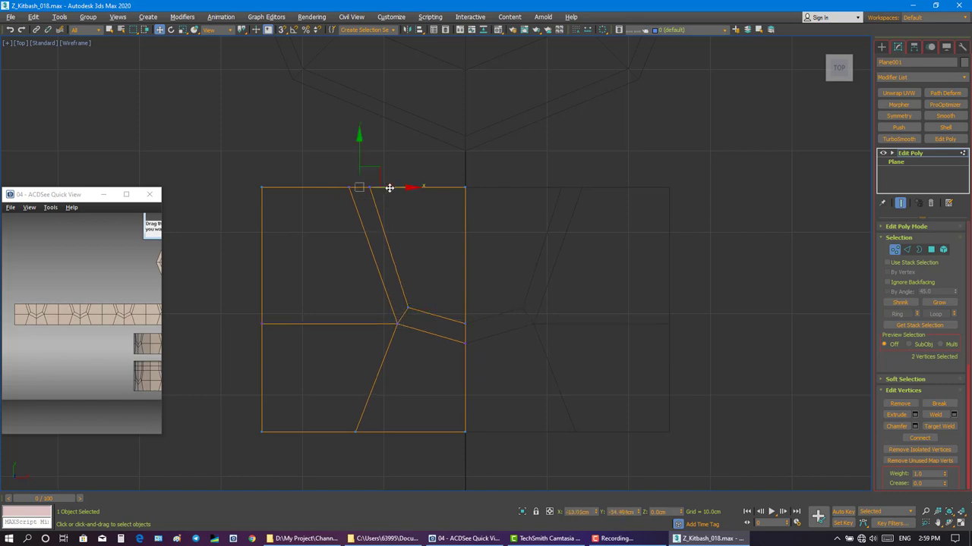
pyautogui.click(667, 254)
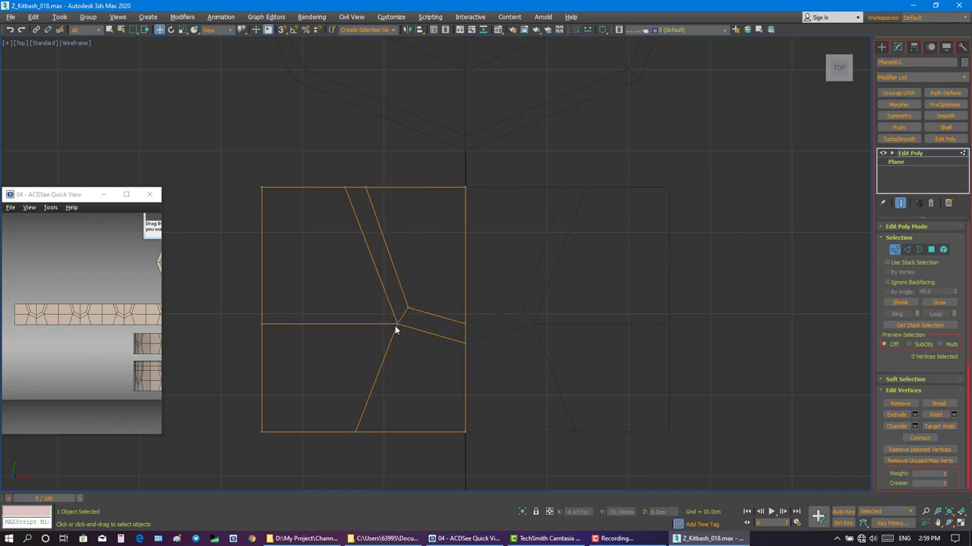
pyautogui.moveTo(249, 317); pyautogui.dragTo(291, 331)
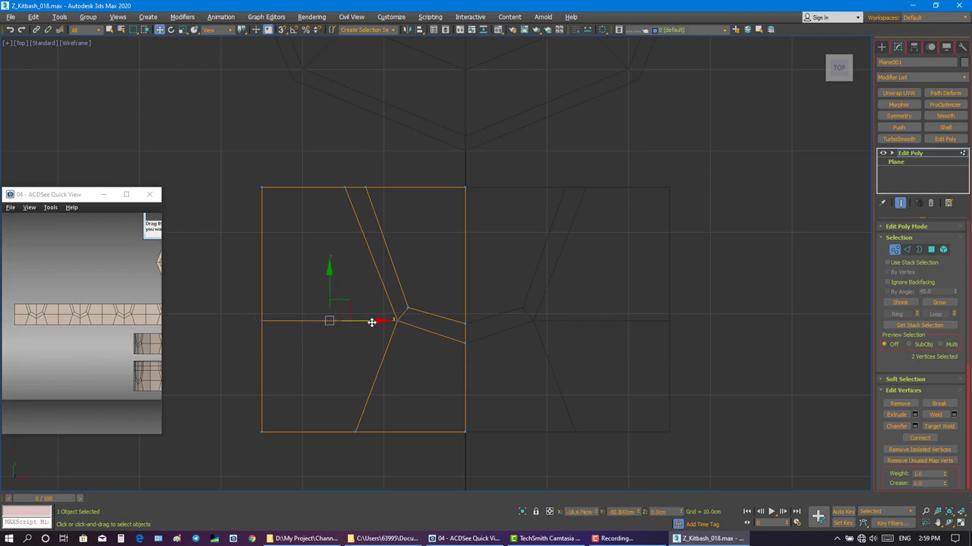
pyautogui.click(398, 322)
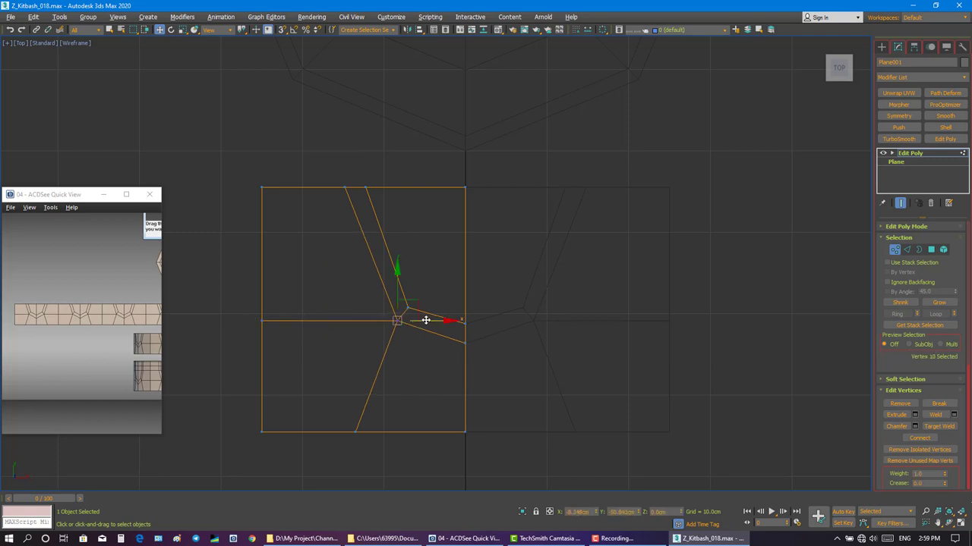
pyautogui.moveTo(397, 281); pyautogui.dragTo(396, 291)
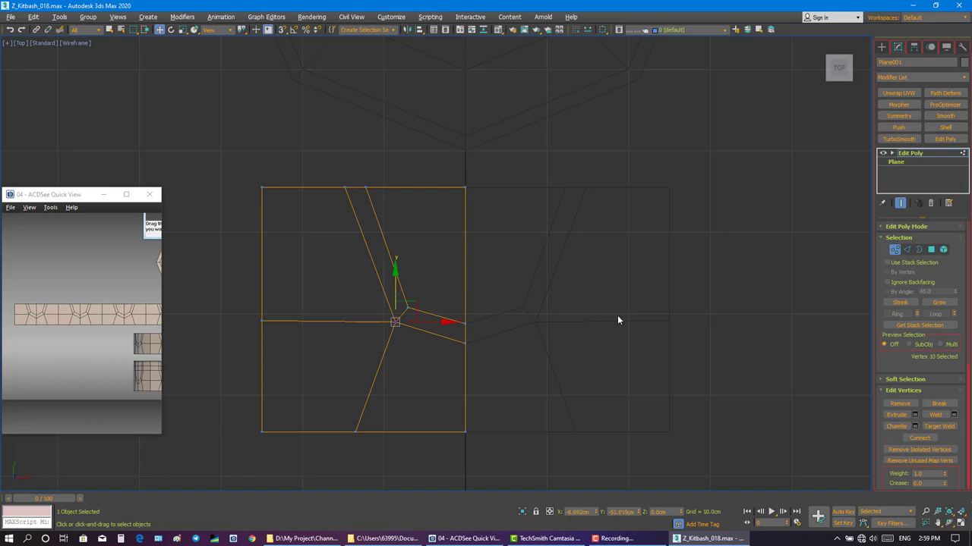
# Leave vertex editing and select the left half of the plane.
pyautogui.click(894, 249)
pyautogui.click(694, 217)
pyautogui.click(667, 212)
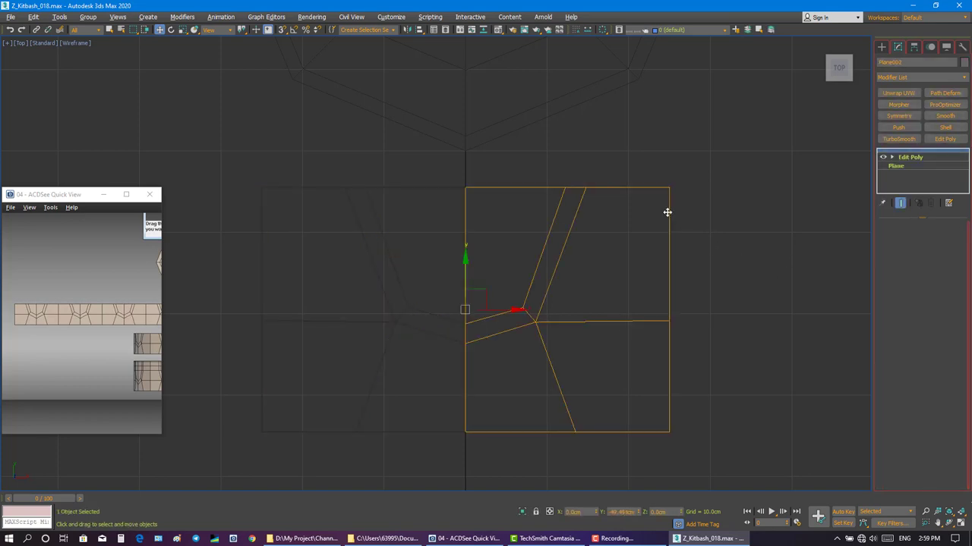
pyautogui.click(667, 213)
pyautogui.press('q')
pyautogui.click(451, 186)
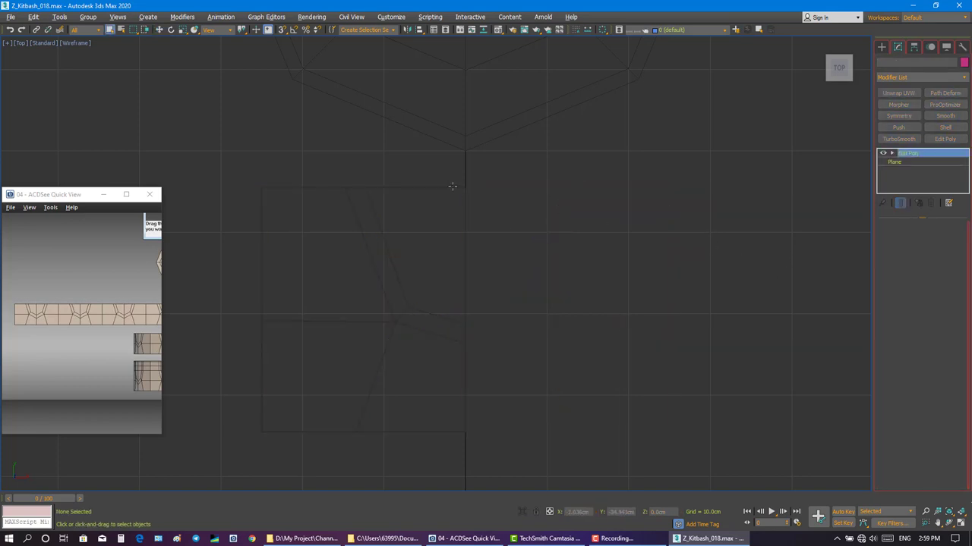
# Mirror the half panel on X as a Copy and attach it to Plane001.
pyautogui.click(407, 31)
pyautogui.click(479, 292)
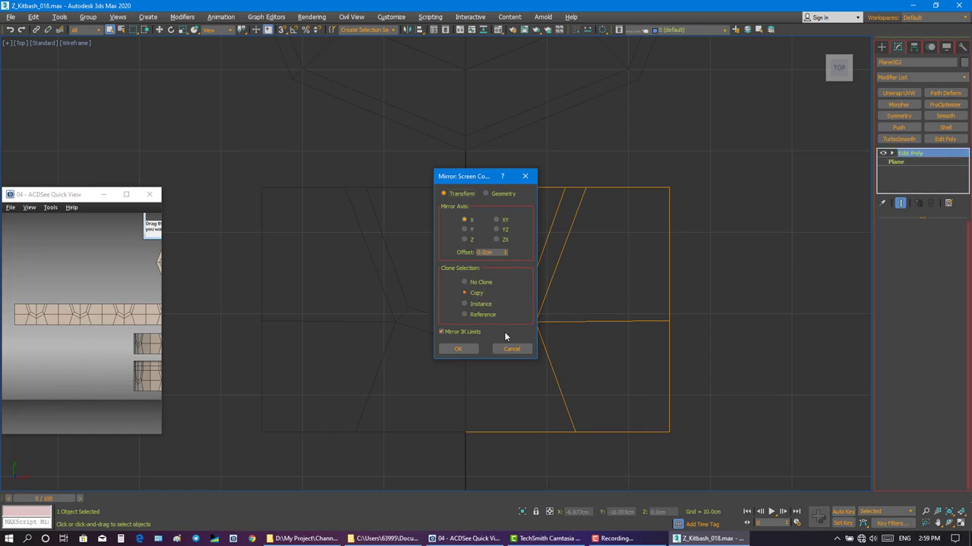
pyautogui.click(458, 348)
pyautogui.click(897, 465)
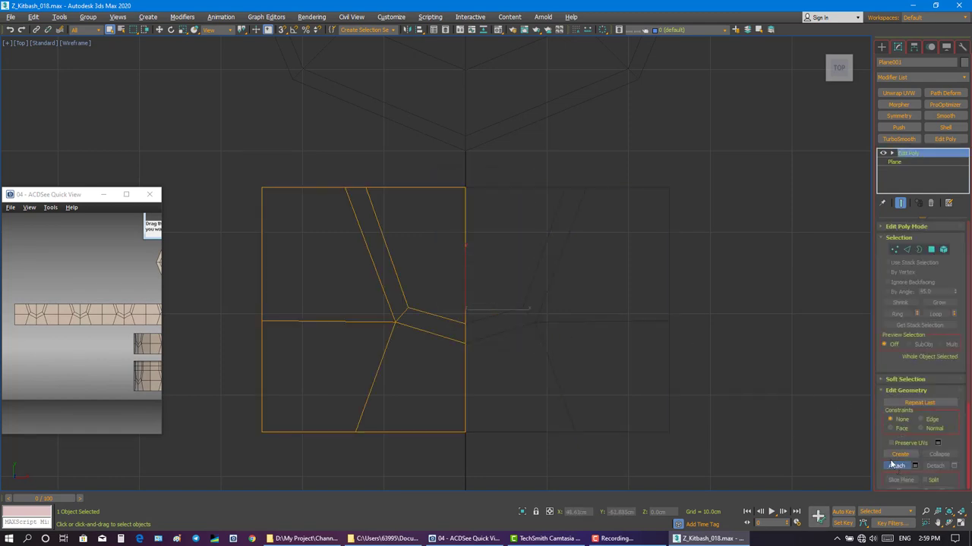
pyautogui.click(565, 228)
# Weld the centre-seam vertices, reducing 24 vertices to 20, and maximize Perspective.
pyautogui.press('w')
pyautogui.press('1')
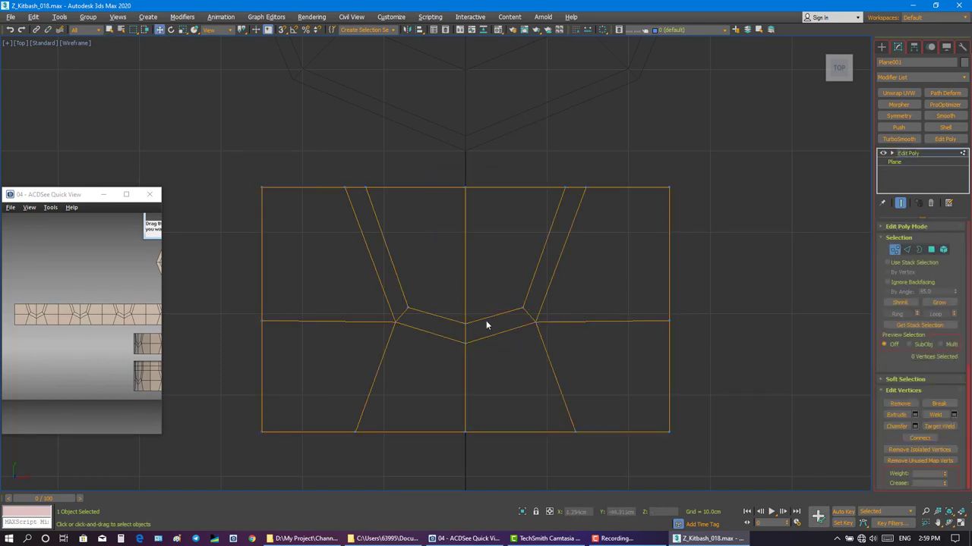
pyautogui.moveTo(448, 167); pyautogui.dragTo(486, 456)
pyautogui.rightClick(503, 300)
pyautogui.click(456, 346)
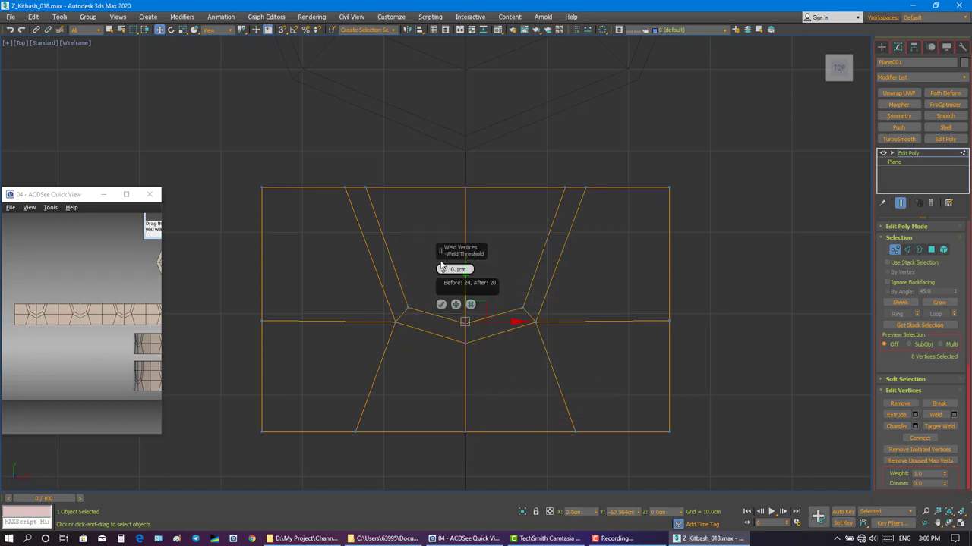
pyautogui.moveTo(441, 266); pyautogui.dragTo(767, 192)
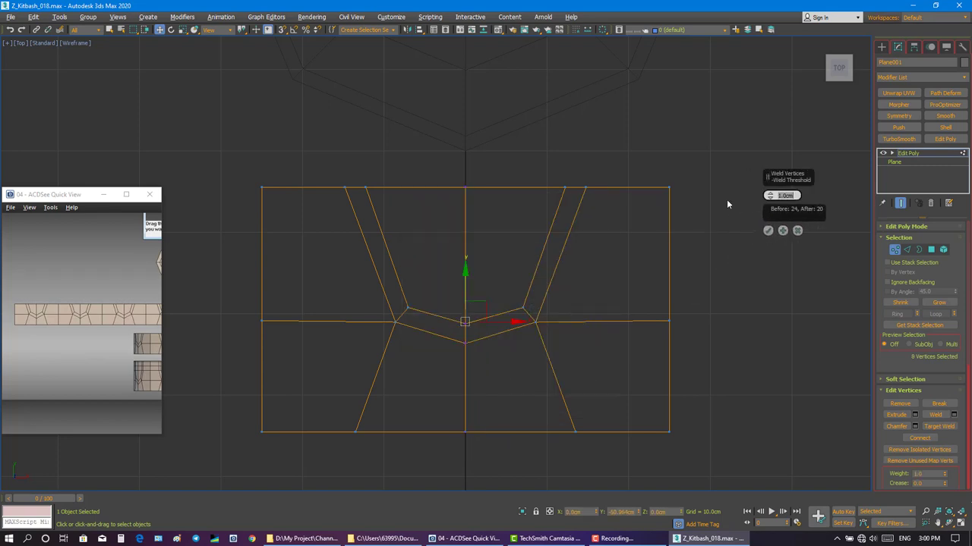
pyautogui.click(767, 230)
pyautogui.hotkey('alt', 'w')
pyautogui.hotkey('alt', 'w')
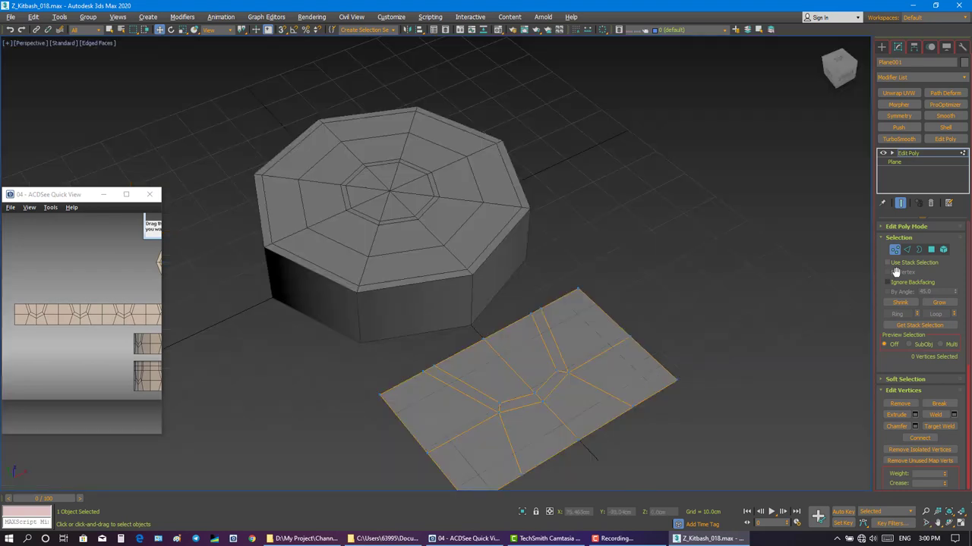
# Reselect the joined panel and slide it left along X.
pyautogui.click(894, 250)
pyautogui.click(575, 278)
pyautogui.click(530, 352)
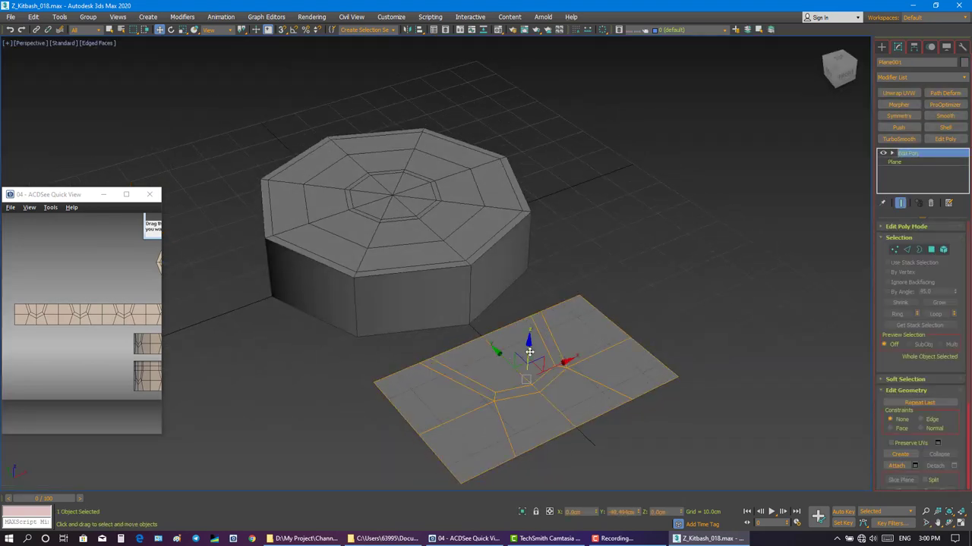
pyautogui.scroll(-6, 531, 304)
pyautogui.click(624, 284)
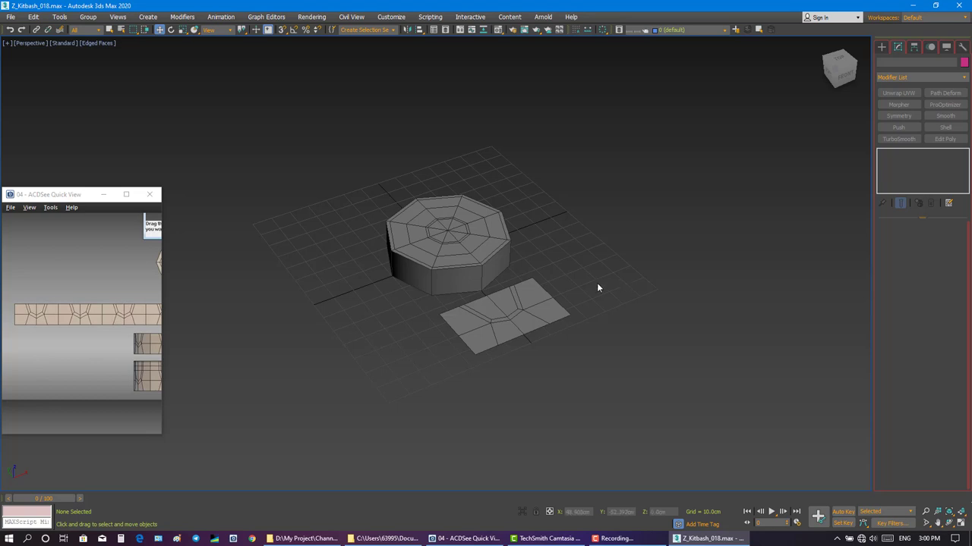
pyautogui.moveTo(149, 343); pyautogui.dragTo(46, 346)
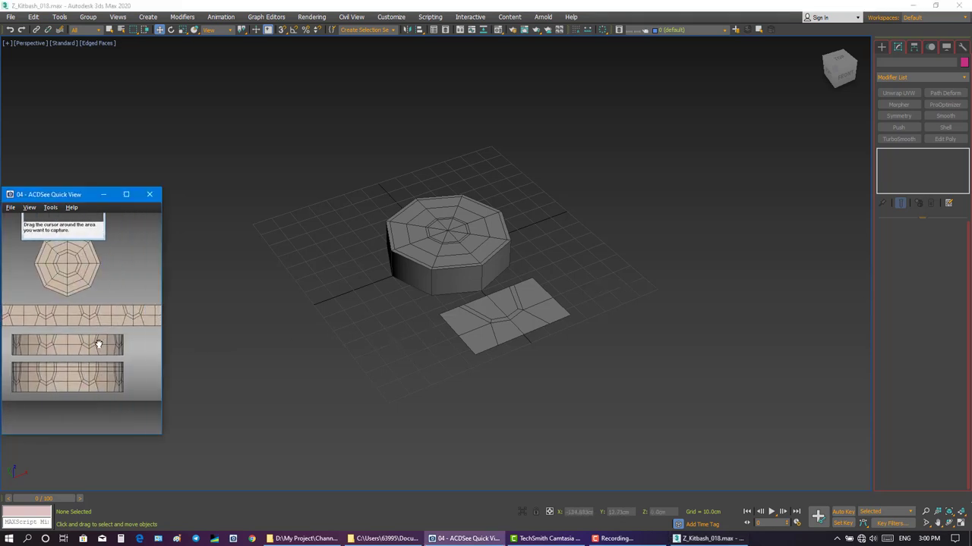
pyautogui.click(486, 319)
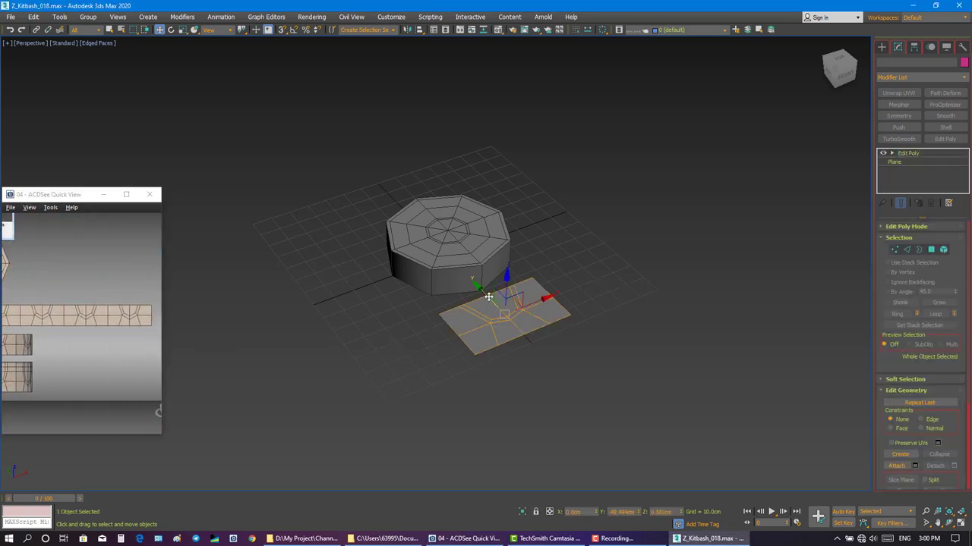
pyautogui.keyDown('alt'); pyautogui.moveTo(486, 319); pyautogui.dragTo(473, 337, button='middle'); pyautogui.keyUp('alt')
pyautogui.moveTo(541, 309); pyautogui.dragTo(482, 309)
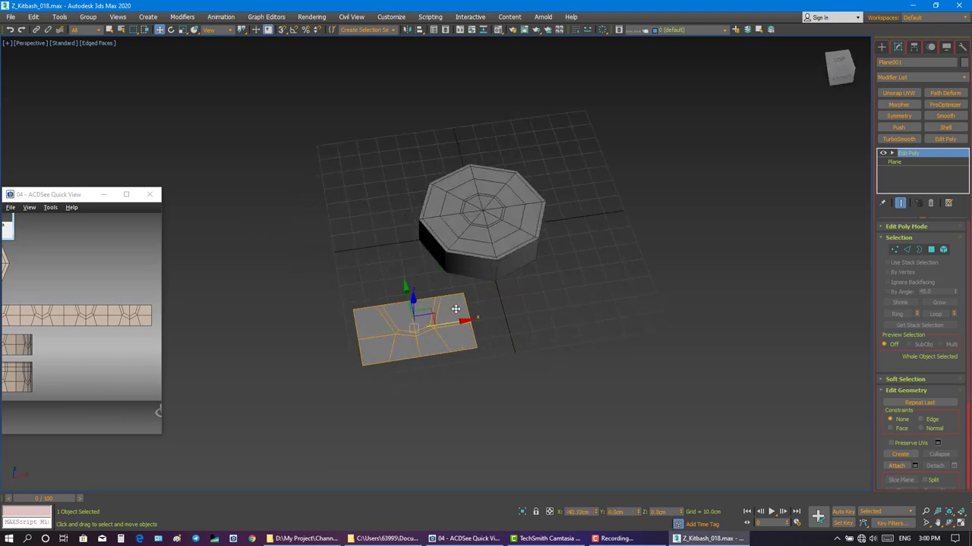
# In the Top view, nudge the panel into place and Shift-drag a copy to the left.
pyautogui.hotkey('alt', 'w')
pyautogui.hotkey('alt', 'w')
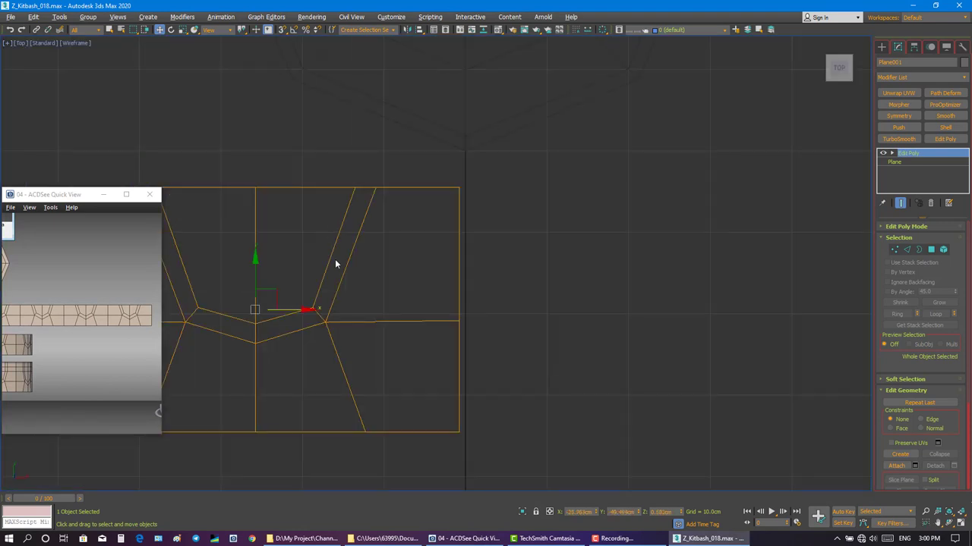
pyautogui.press('z')
pyautogui.moveTo(427, 258); pyautogui.dragTo(430, 258)
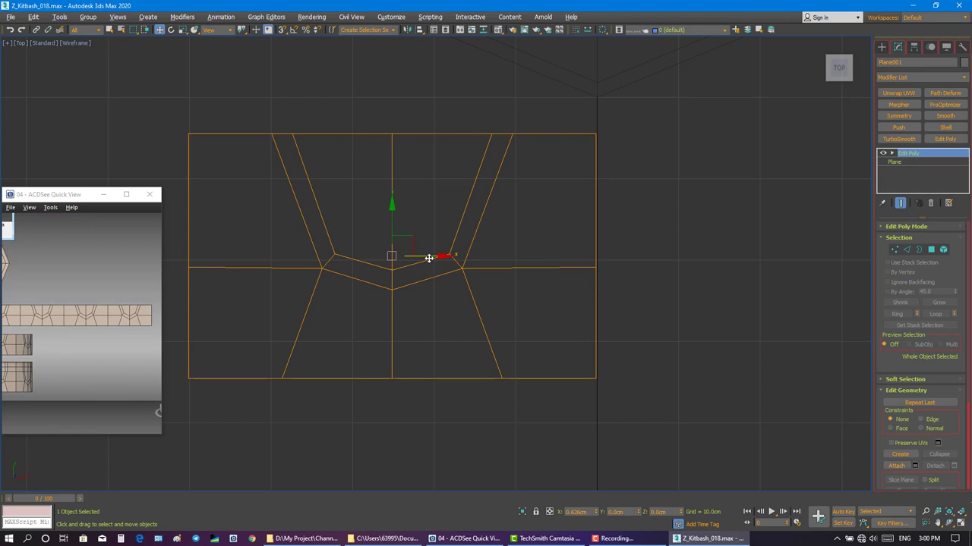
pyautogui.moveTo(393, 221); pyautogui.dragTo(391, 213)
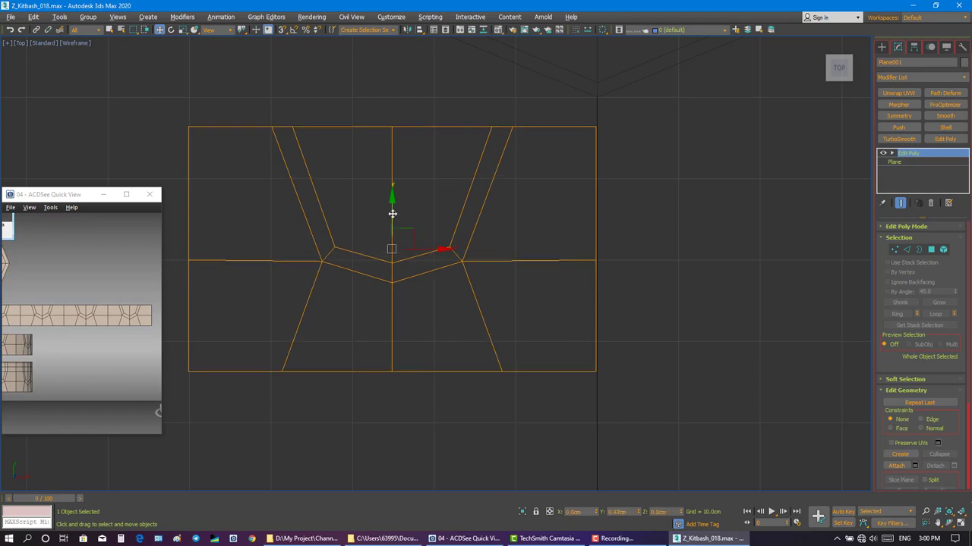
pyautogui.scroll(-3, 405, 237)
pyautogui.scroll(-3, 405, 237)
pyautogui.moveTo(405, 237); pyautogui.dragTo(574, 248, button='middle')
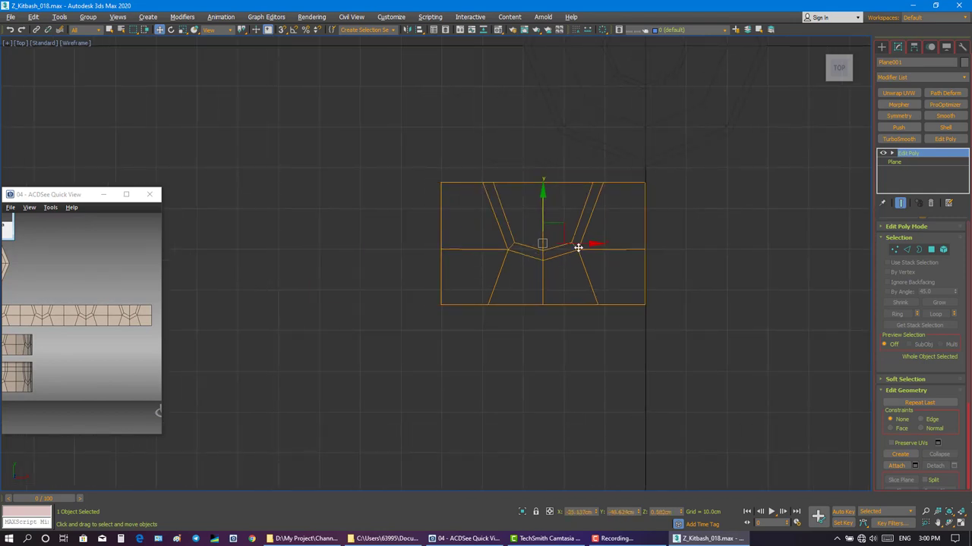
pyautogui.keyDown('shift'); pyautogui.moveTo(578, 248); pyautogui.dragTo(384, 237); pyautogui.keyUp('shift')
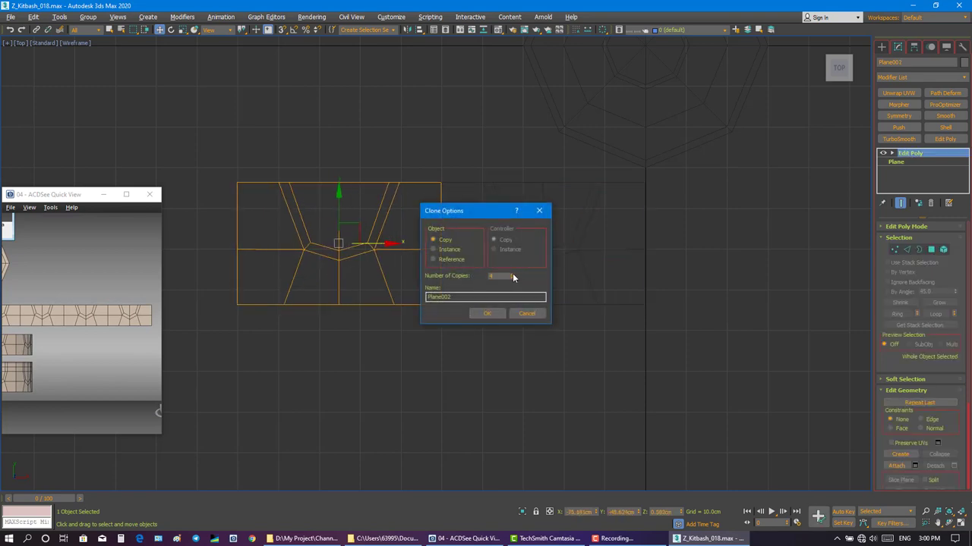
# Confirm the panel clones, then delete the extra leftmost panel.
pyautogui.click(500, 314)
pyautogui.click(504, 351)
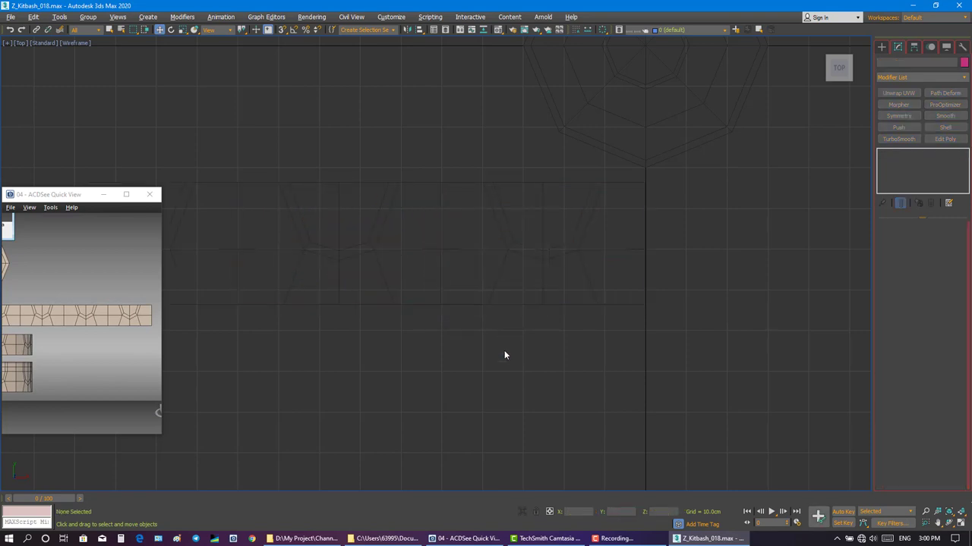
pyautogui.scroll(-2, 504, 355)
pyautogui.moveTo(504, 354); pyautogui.dragTo(674, 345, button='middle')
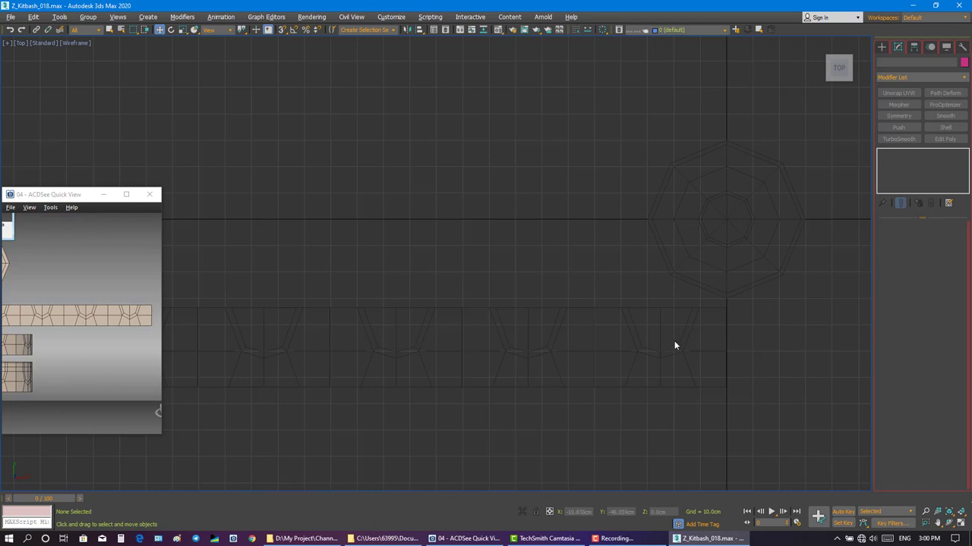
pyautogui.click(103, 195)
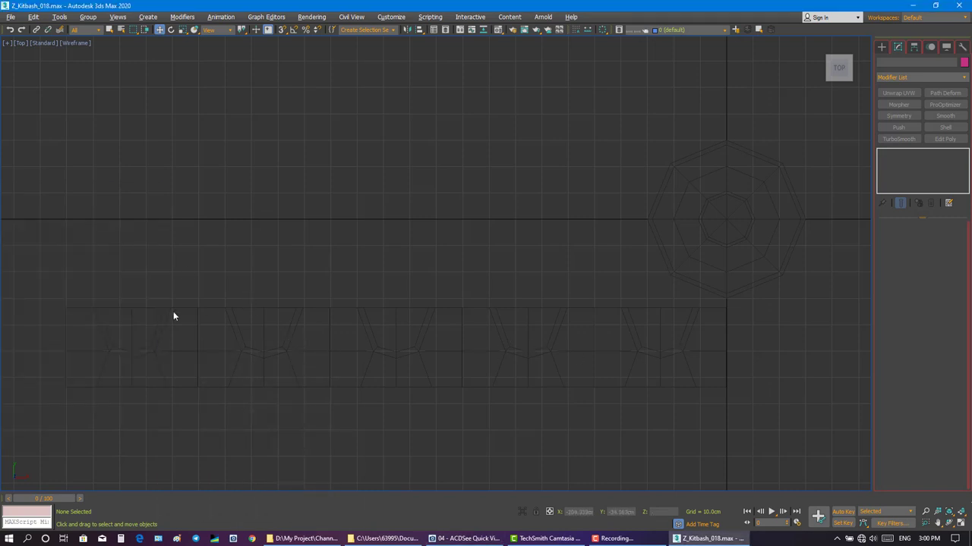
pyautogui.click(145, 347)
pyautogui.press('Delete')
# Shift-drag the four panels to the right to copy them into a row of eight.
pyautogui.moveTo(524, 368); pyautogui.dragTo(338, 417, button='middle')
pyautogui.hotkey('ctrl', 'a')
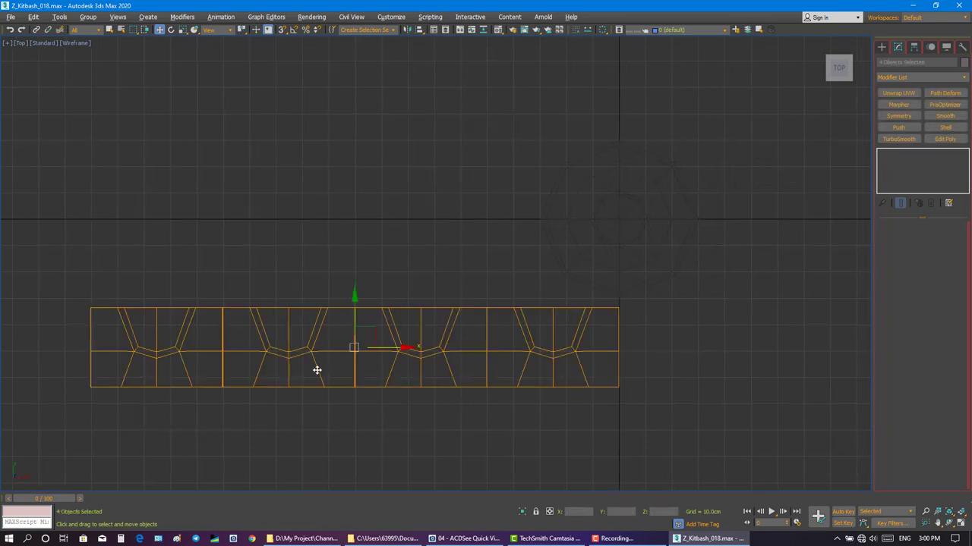
pyautogui.keyDown('shift'); pyautogui.moveTo(388, 349); pyautogui.dragTo(918, 349); pyautogui.keyUp('shift')
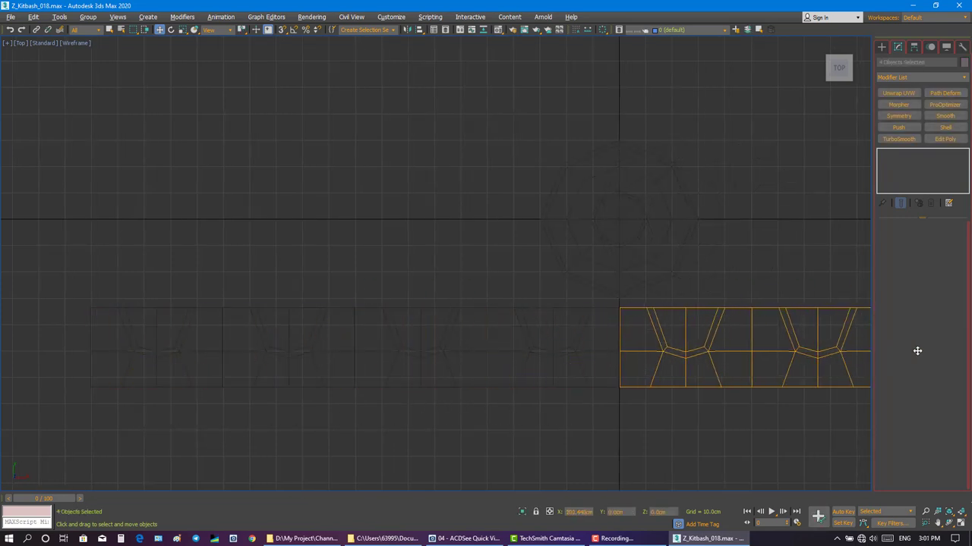
pyautogui.click(486, 313)
pyautogui.click(453, 278)
# Select all eight panels, view the strip in Perspective, and select the left-end panel.
pyautogui.press('q')
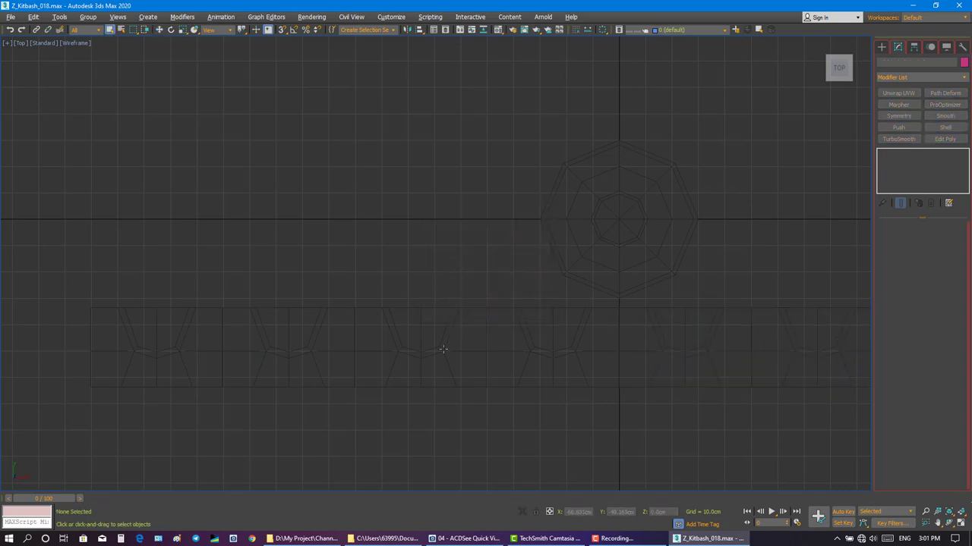
pyautogui.press('z')
pyautogui.hotkey('ctrl', 'a')
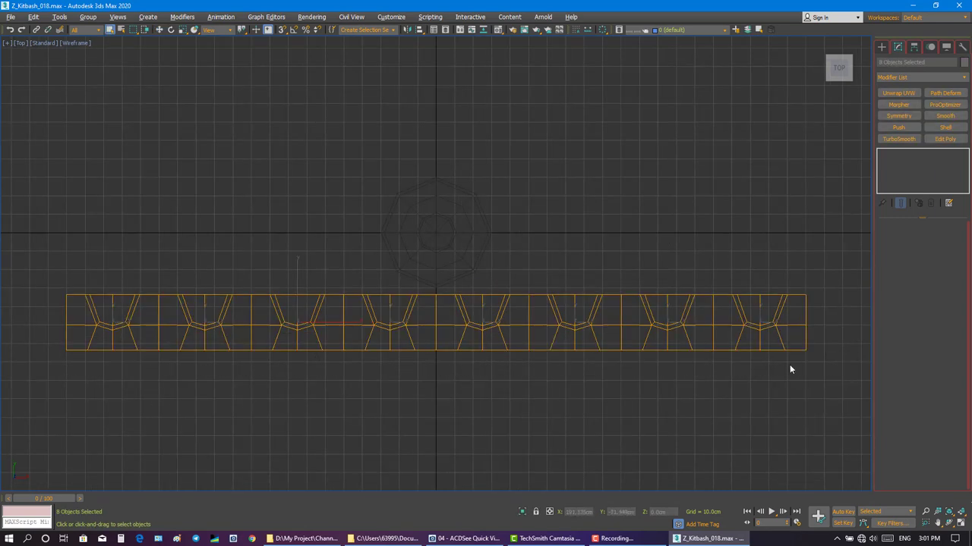
pyautogui.press('p')
pyautogui.scroll(-3, 640, 356)
pyautogui.keyDown('alt'); pyautogui.moveTo(641, 356); pyautogui.dragTo(476, 258, button='middle'); pyautogui.keyUp('alt')
pyautogui.scroll(5, 477, 258)
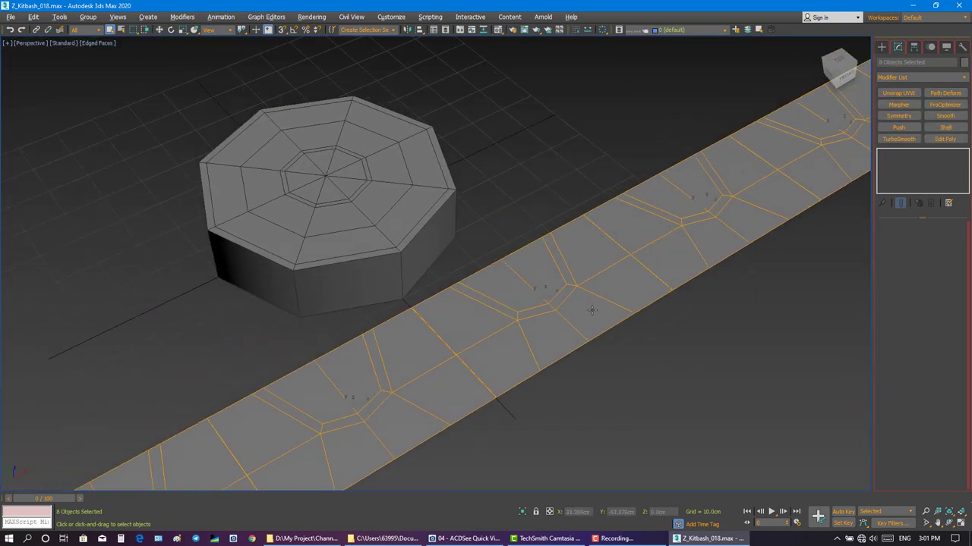
pyautogui.scroll(-5, 592, 310)
pyautogui.click(458, 343)
pyautogui.click(252, 343)
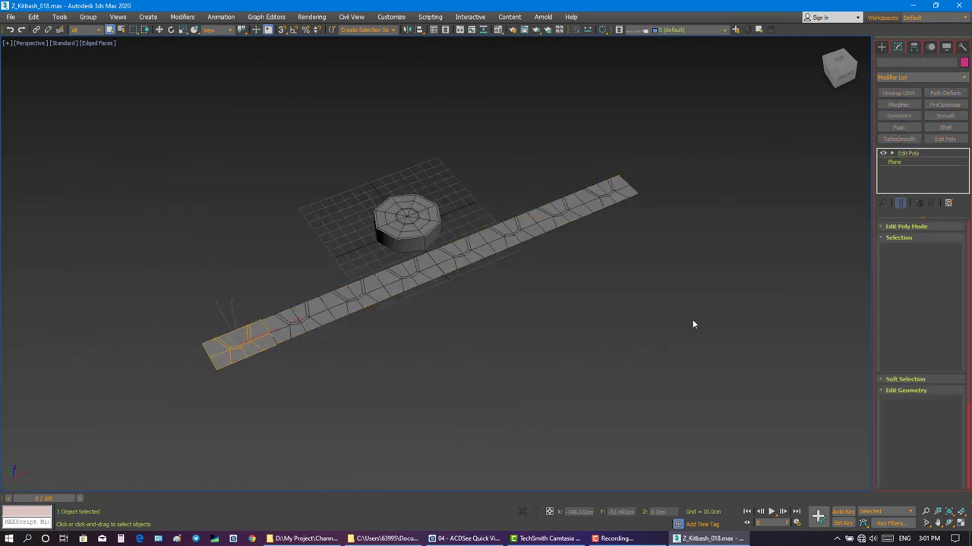
# Collapse the left-end panel to an editable poly and attach the other seven panels.
pyautogui.rightClick(924, 195)
pyautogui.click(835, 281)
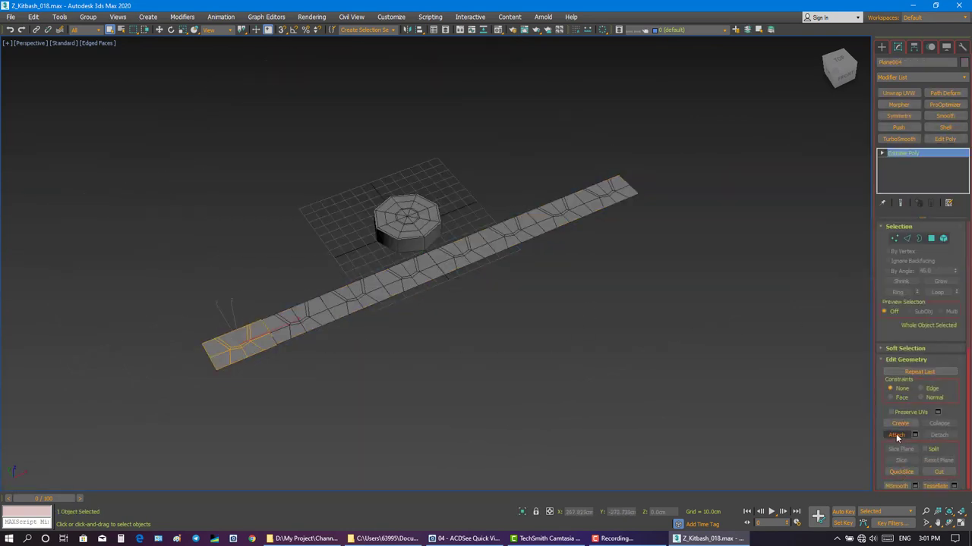
pyautogui.click(896, 435)
pyautogui.click(299, 321)
pyautogui.click(355, 298)
pyautogui.click(409, 275)
pyautogui.click(461, 254)
pyautogui.click(560, 213)
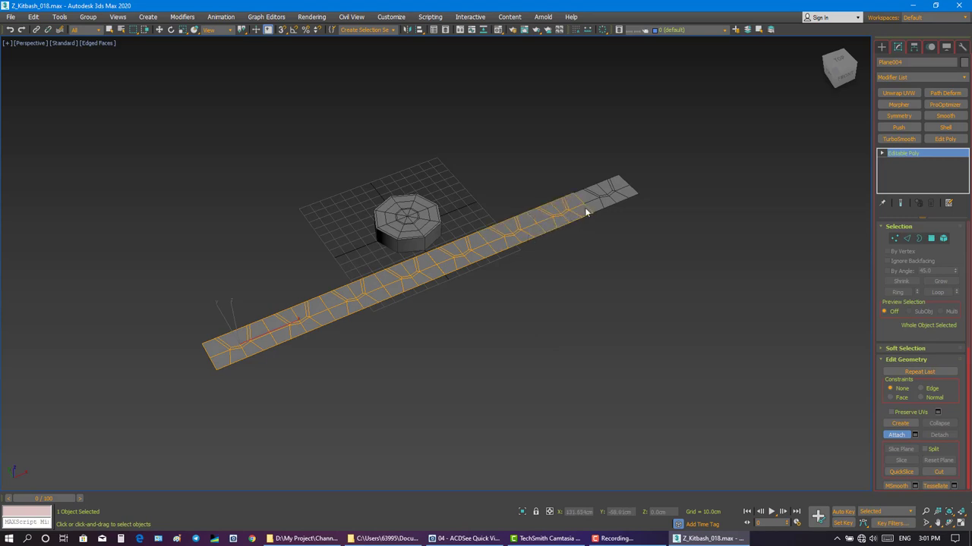
pyautogui.click(585, 213)
pyautogui.click(465, 539)
# Reselect the combined strip and box-select all 160 of its vertices.
pyautogui.click(523, 338)
pyautogui.press('w')
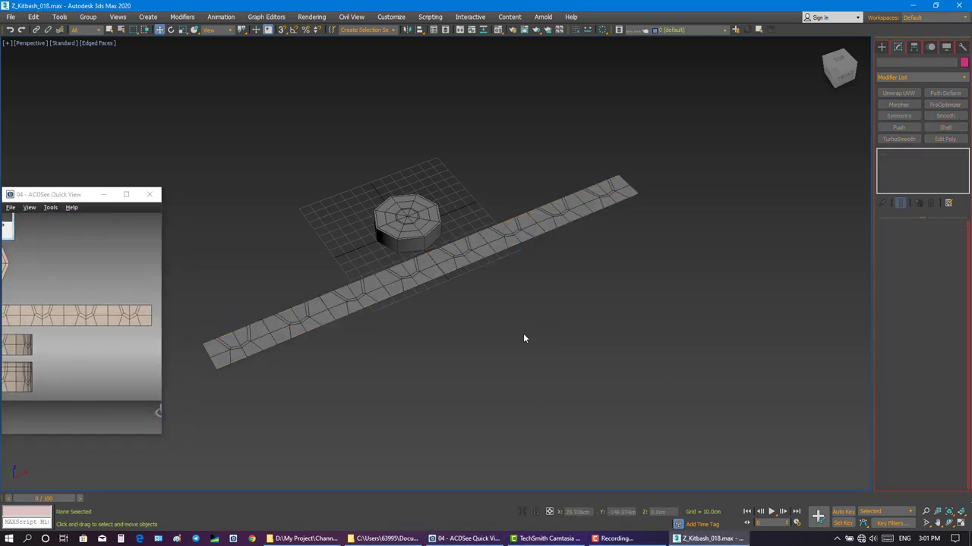
pyautogui.press('q')
pyautogui.click(380, 296)
pyautogui.press('1')
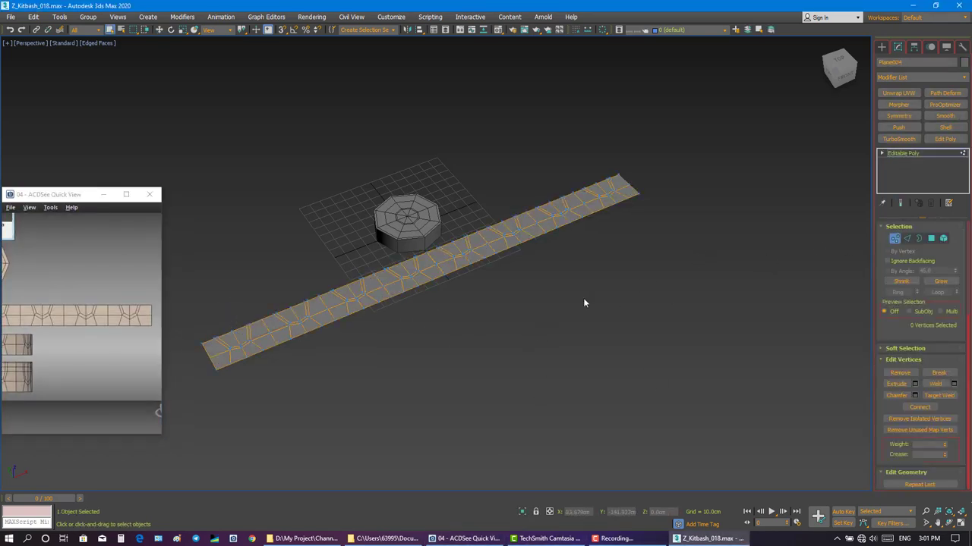
pyautogui.scroll(-3, 415, 266)
pyautogui.moveTo(693, 444); pyautogui.dragTo(693, 444)
pyautogui.scroll(5, 407, 329)
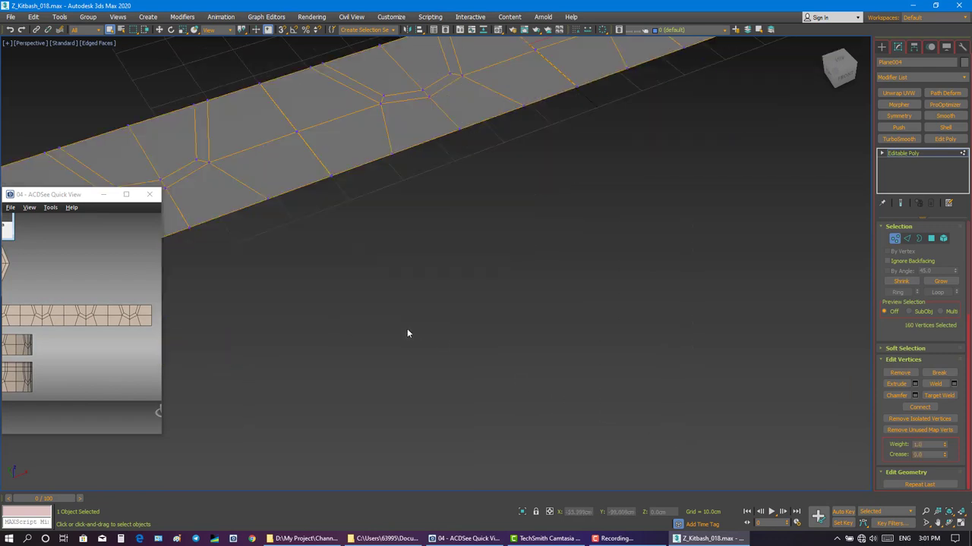
pyautogui.scroll(5, 407, 329)
pyautogui.moveTo(583, 448); pyautogui.dragTo(308, 224, button='middle')
# Weld the vertices with a 1.0 cm threshold, then exit Vertex mode and deselect.
pyautogui.rightClick(448, 275)
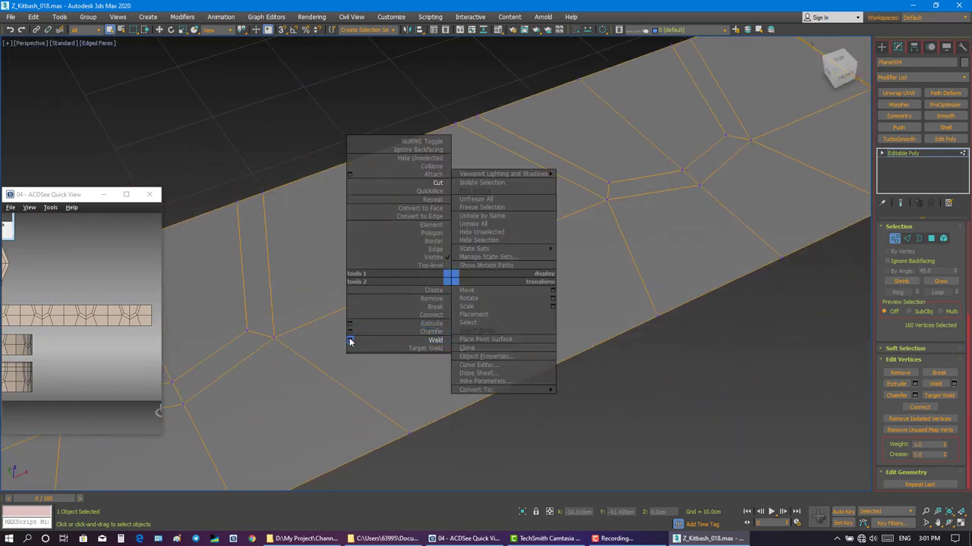
pyautogui.click(444, 342)
pyautogui.moveTo(770, 195); pyautogui.dragTo(770, 190)
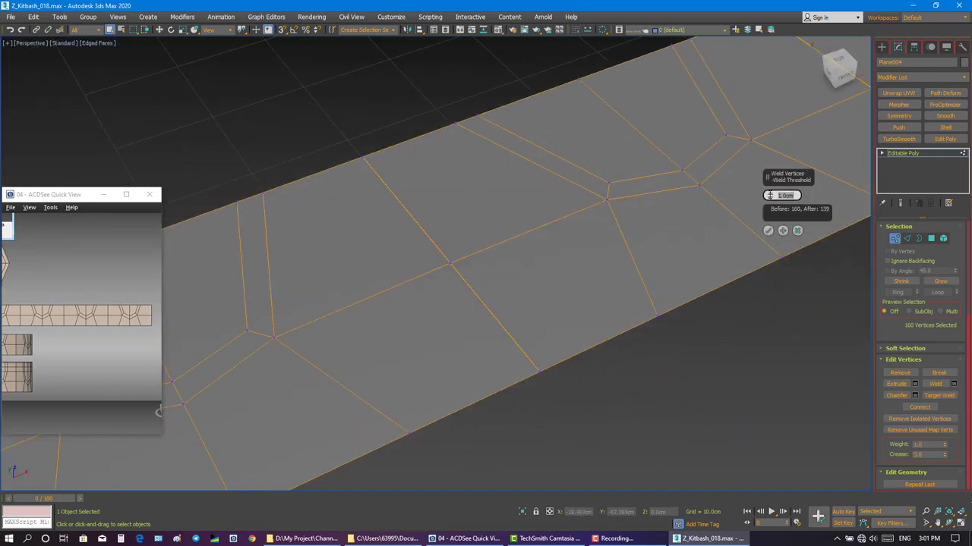
pyautogui.click(768, 231)
pyautogui.click(728, 275)
pyautogui.keyDown('alt'); pyautogui.moveTo(729, 276); pyautogui.dragTo(748, 339, button='middle'); pyautogui.keyUp('alt')
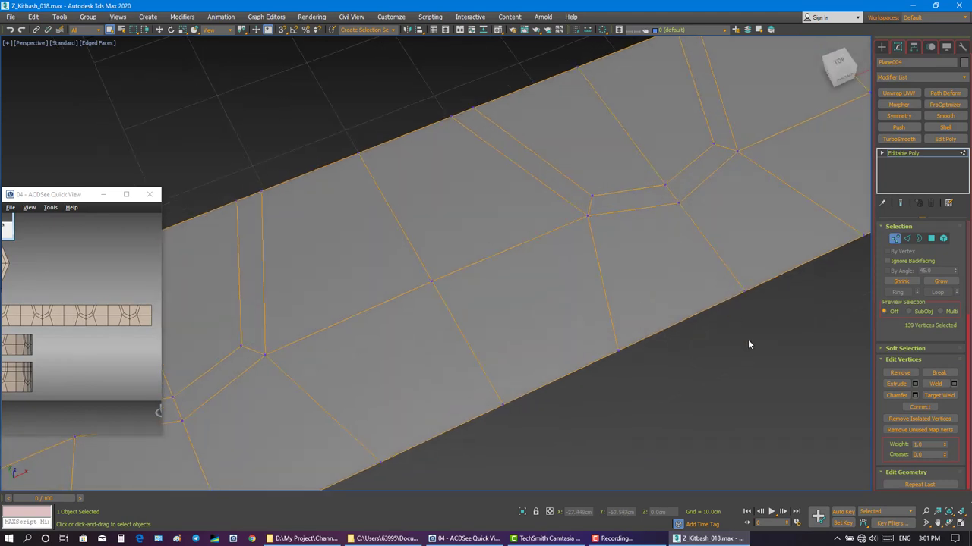
pyautogui.click(895, 241)
pyautogui.scroll(-5, 806, 303)
pyautogui.click(807, 304)
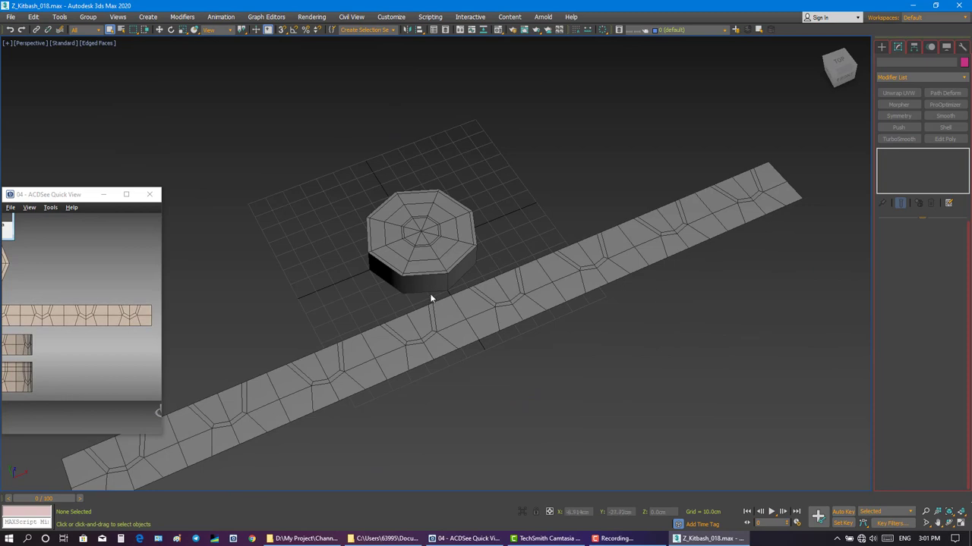
# Select the strip and centre its pivot on the object using Affect Pivot Only.
pyautogui.moveTo(139, 313)
pyautogui.mouseDown()
pyautogui.moveTo(216, 288)
pyautogui.moveTo(290, 311)
pyautogui.mouseUp()
pyautogui.moveTo(292, 311)
pyautogui.keyDown('alt'); pyautogui.mouseDown(button='middle')
pyautogui.moveTo(429, 325)
pyautogui.moveTo(665, 275)
pyautogui.mouseUp(button='middle'); pyautogui.keyUp('alt')
pyautogui.click(428, 324)
pyautogui.press('e')
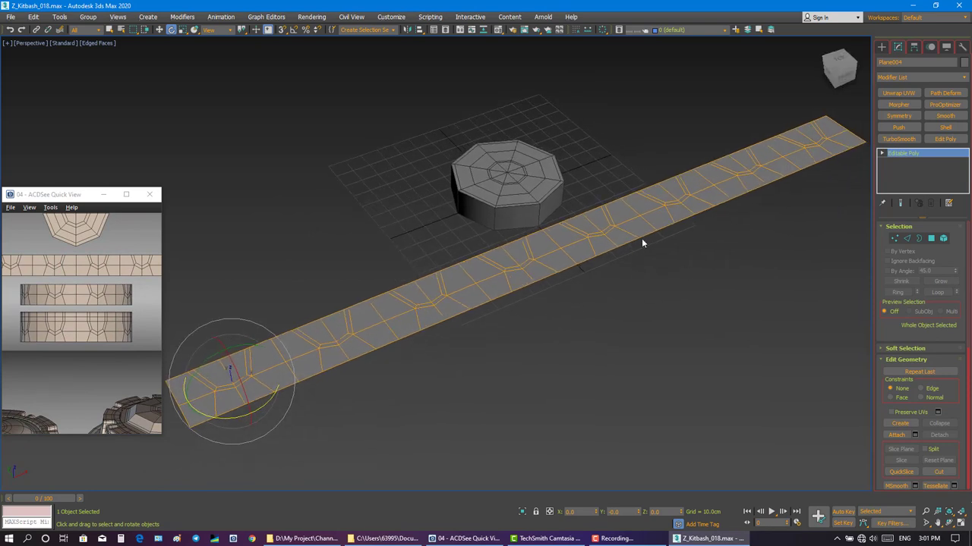
pyautogui.press('w')
pyautogui.click(913, 47)
pyautogui.click(920, 117)
pyautogui.click(920, 169)
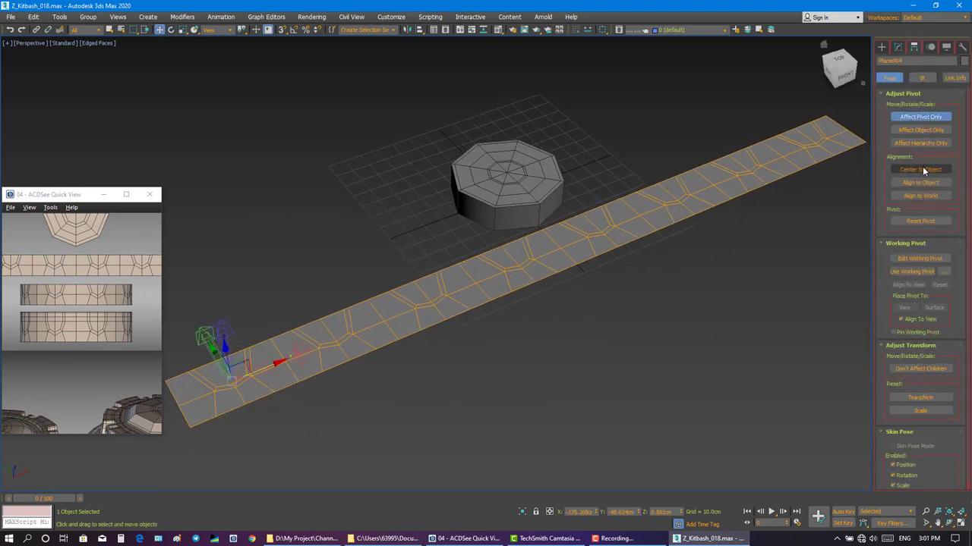
pyautogui.click(897, 47)
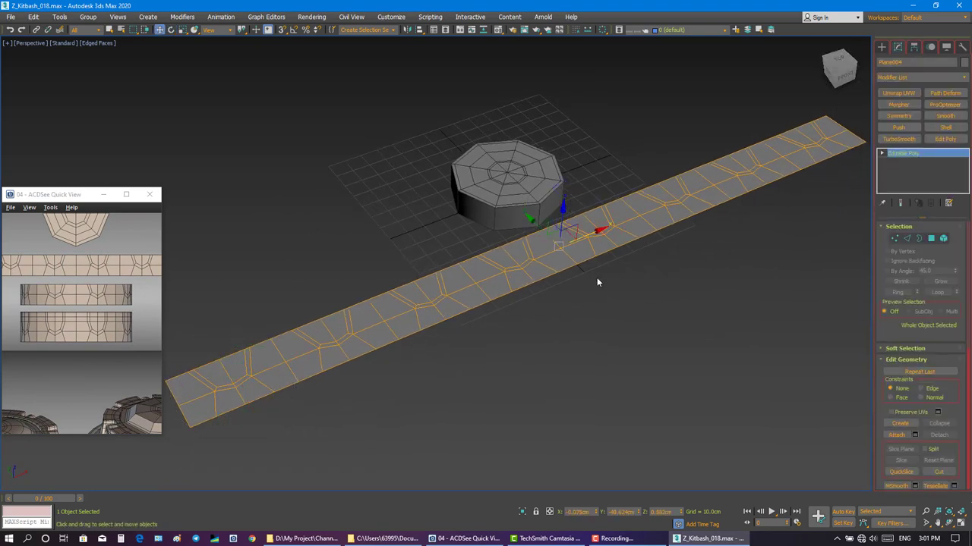
# Rotate the strip 85° about X to stand it upright, then reselect it.
pyautogui.press('e')
pyautogui.moveTo(572, 226)
pyautogui.mouseDown()
pyautogui.moveTo(583, 267)
pyautogui.moveTo(569, 243)
pyautogui.mouseUp()
pyautogui.press('w')
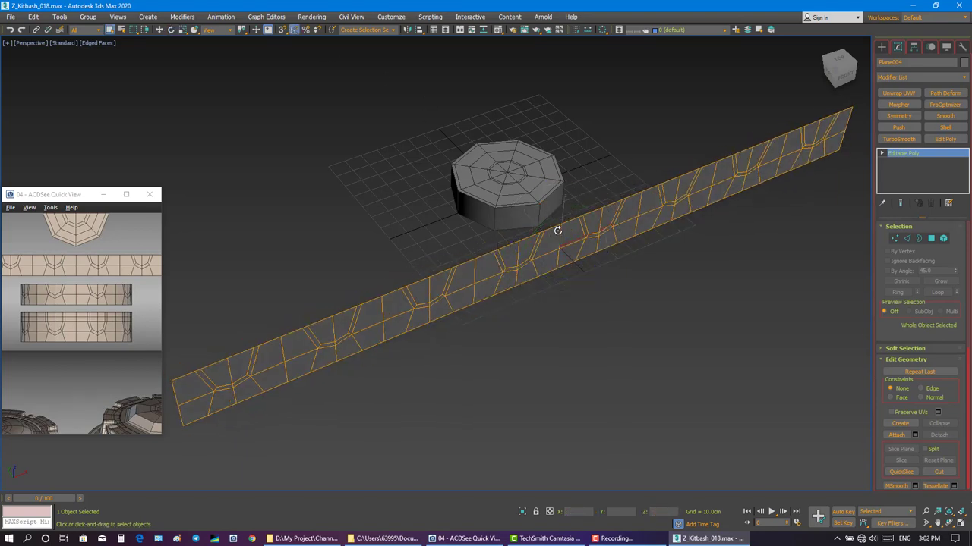
pyautogui.scroll(-3, 541, 245)
pyautogui.hotkey('ctrl', 'z')
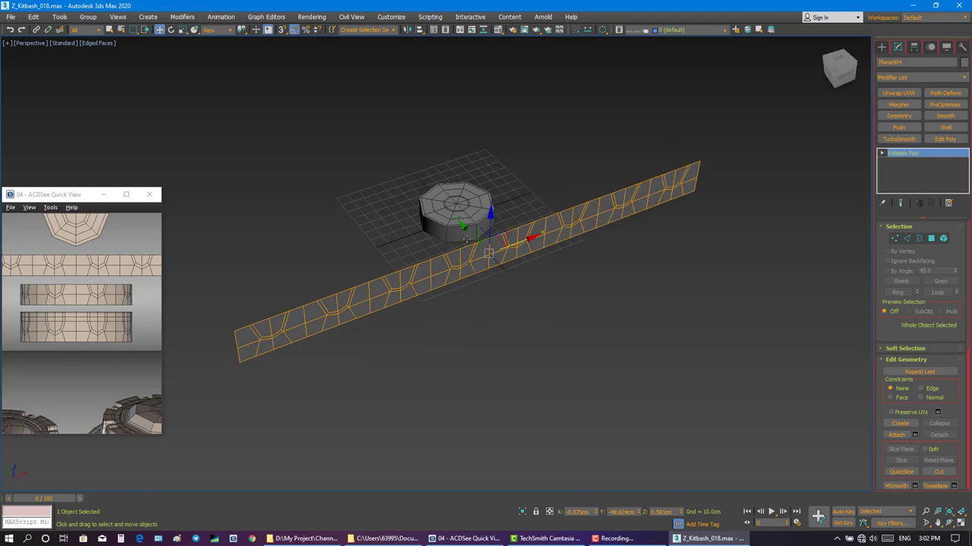
pyautogui.hotkey('ctrl', 'z')
pyautogui.hotkey('ctrl', 'z')
pyautogui.hotkey('alt', 'z')
pyautogui.moveTo(482, 294); pyautogui.dragTo(483, 290)
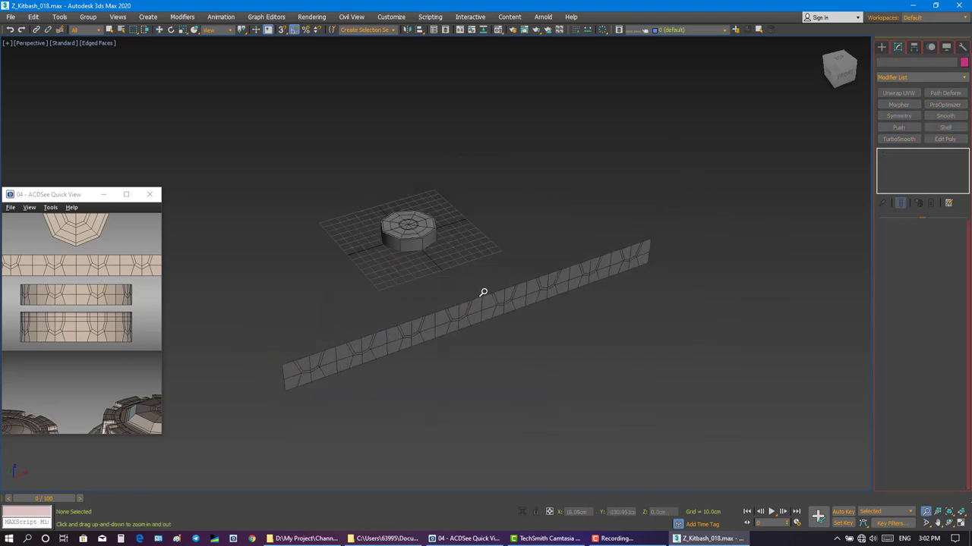
pyautogui.press('q')
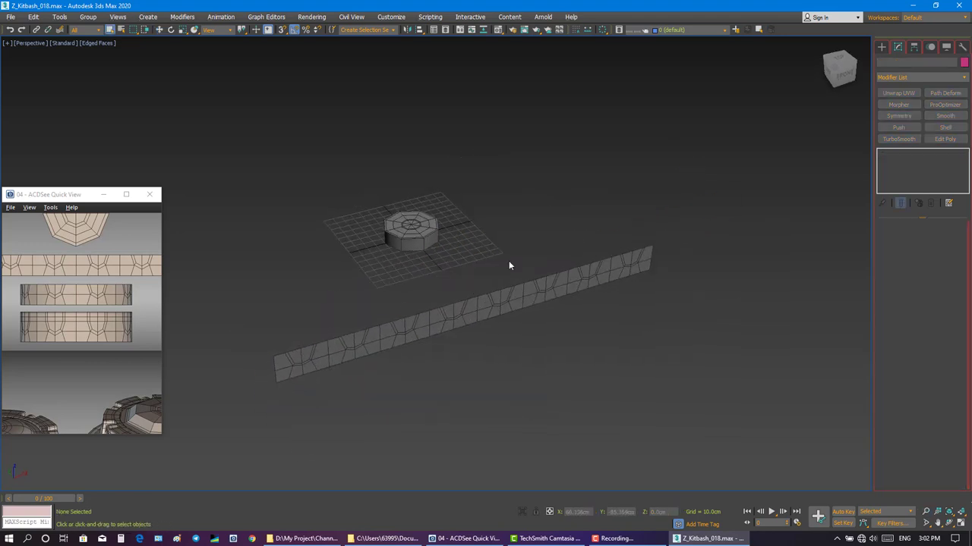
pyautogui.click(471, 305)
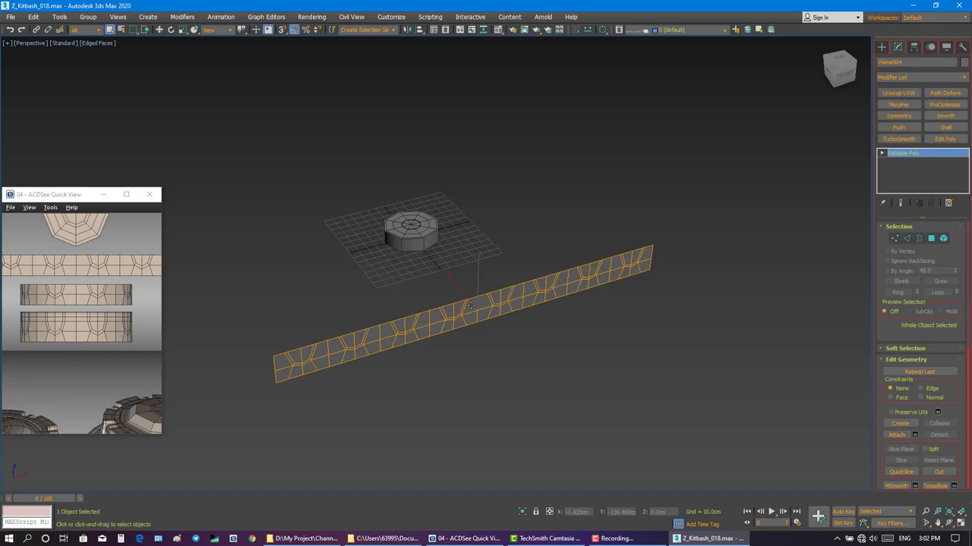
# Add a Bend modifier on the X axis with a 360° angle to close the ring.
pyautogui.click(921, 77)
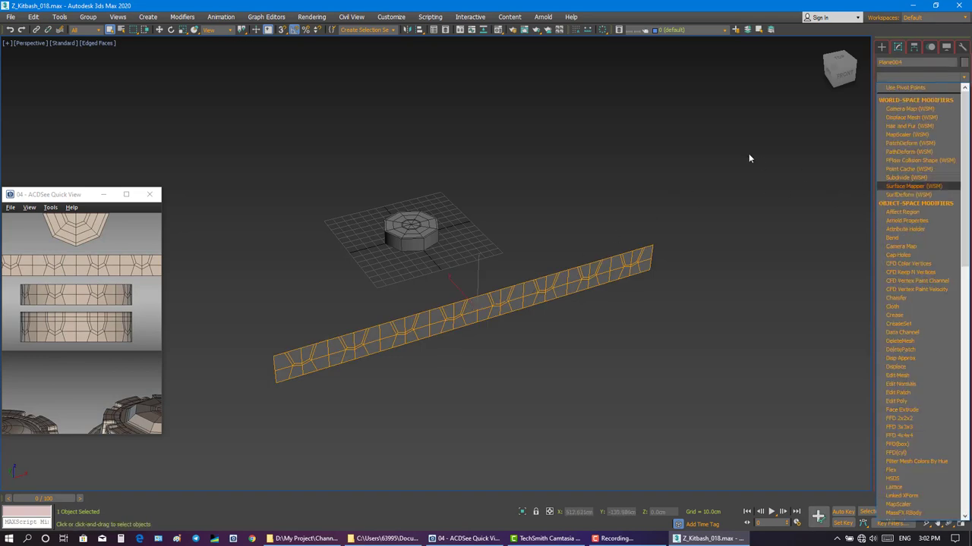
pyautogui.write('b')
pyautogui.press('Return')
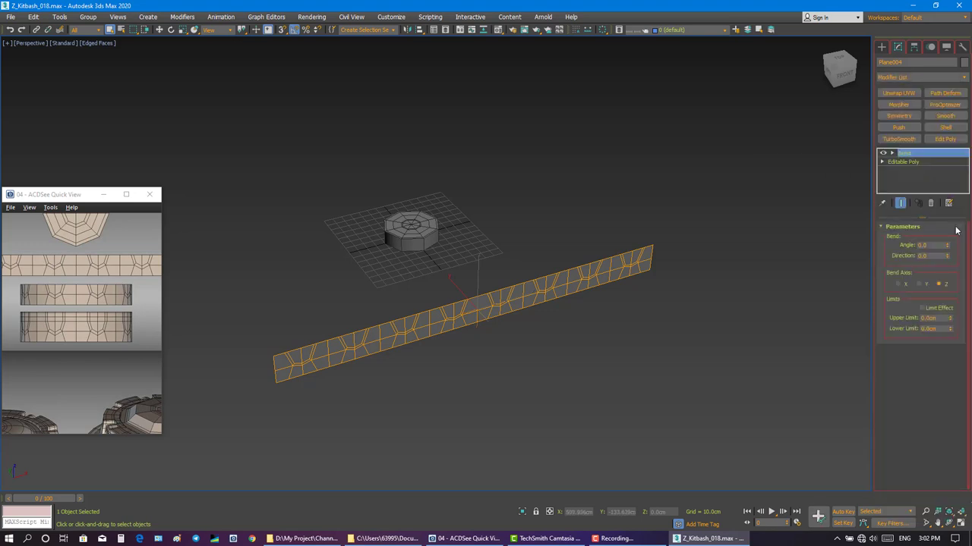
pyautogui.moveTo(948, 245)
pyautogui.mouseDown()
pyautogui.moveTo(949, 255)
pyautogui.moveTo(954, 235)
pyautogui.mouseUp()
pyautogui.click(921, 284)
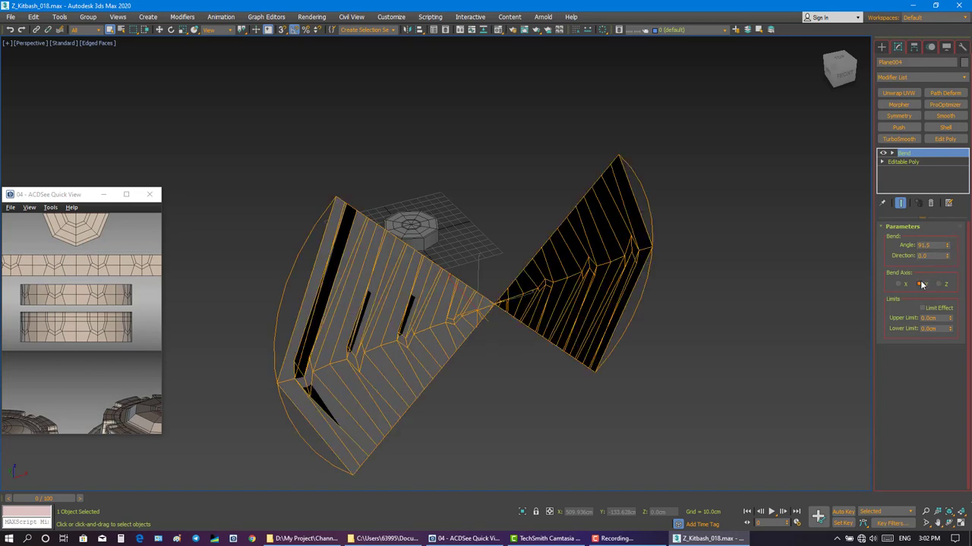
pyautogui.click(898, 284)
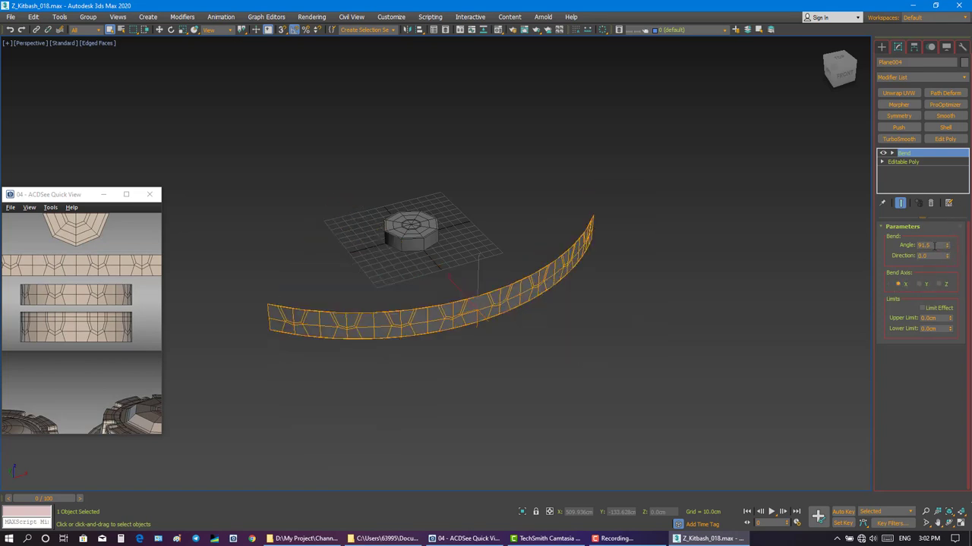
pyautogui.moveTo(936, 245); pyautogui.dragTo(897, 245)
pyautogui.write('180')
pyautogui.press('Return')
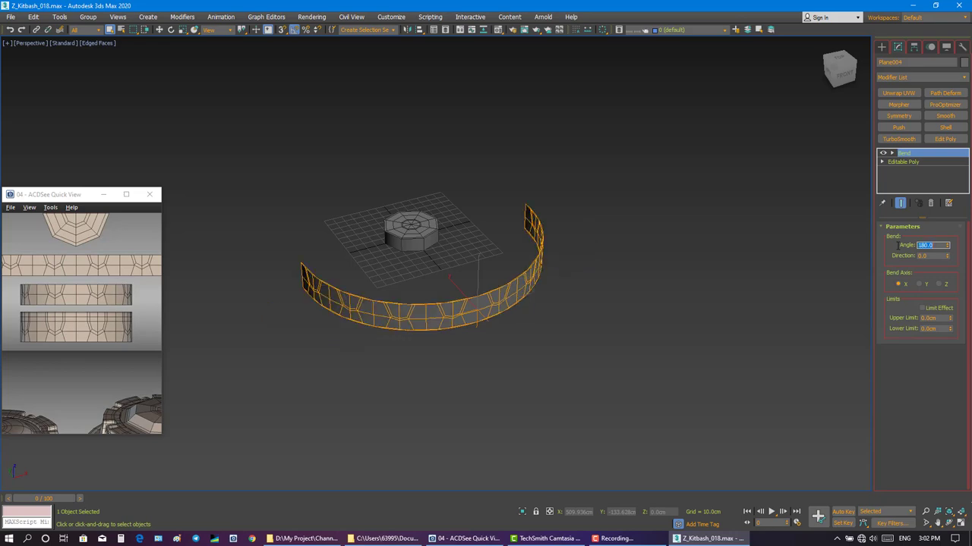
pyautogui.write('360')
pyautogui.press('Return')
# Stack an Edit Poly modifier above the Bend.
pyautogui.scroll(1, 598, 243)
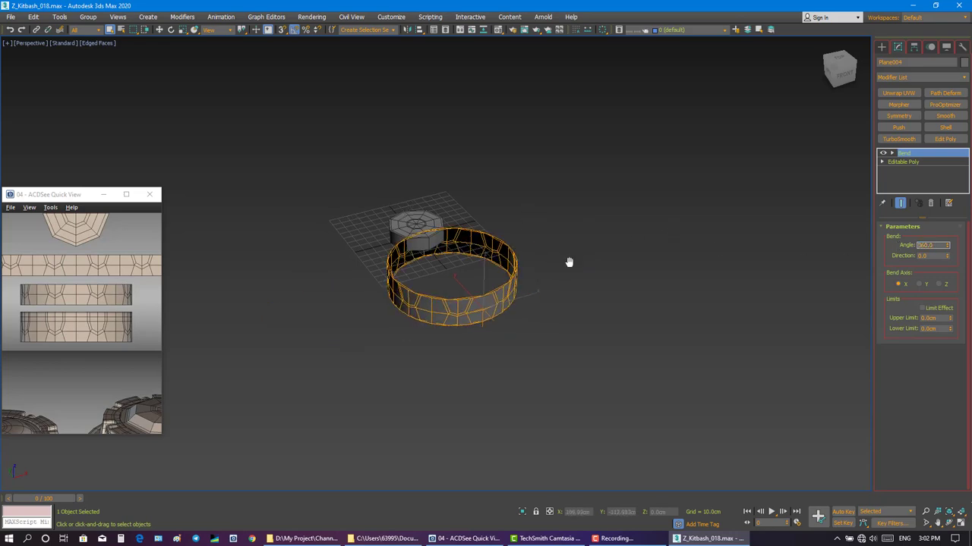
pyautogui.scroll(3, 577, 251)
pyautogui.scroll(2, 546, 258)
pyautogui.scroll(1, 550, 270)
pyautogui.keyDown('alt'); pyautogui.moveTo(555, 271); pyautogui.dragTo(536, 257, button='middle'); pyautogui.keyUp('alt')
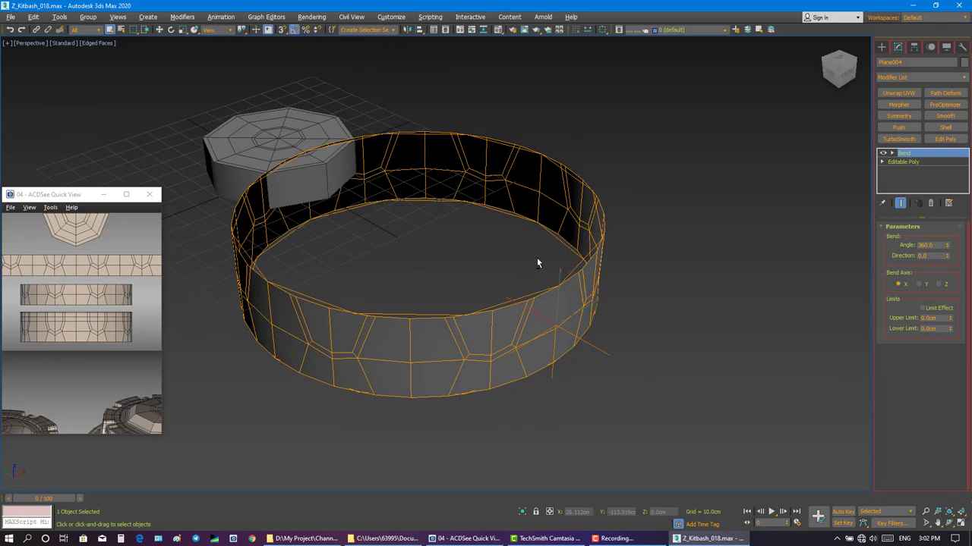
pyautogui.click(945, 139)
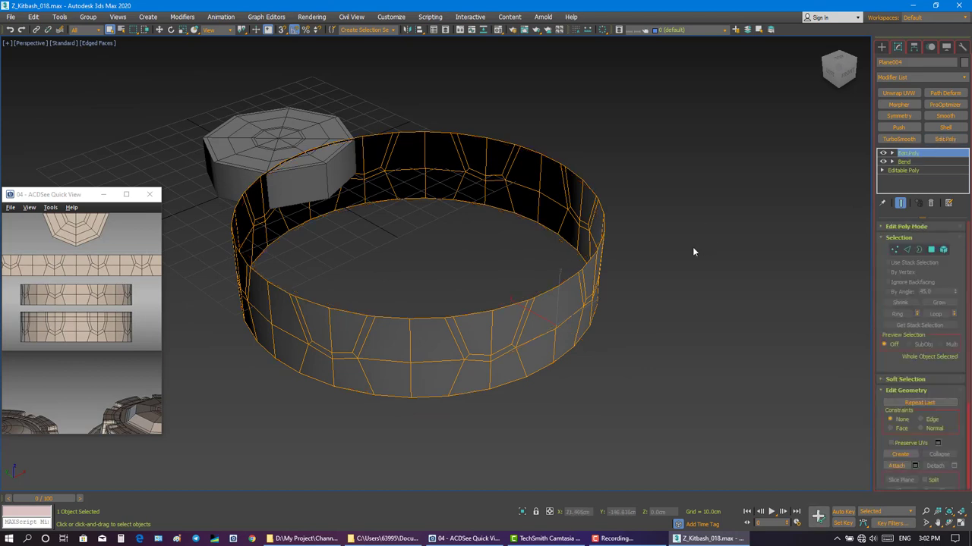
# Centre the ring's pivot on the object and align it to the world axes.
pyautogui.press('w')
pyautogui.keyDown('alt'); pyautogui.moveTo(687, 273); pyautogui.dragTo(678, 280, button='middle'); pyautogui.keyUp('alt')
pyautogui.click(599, 303)
pyautogui.click(599, 303)
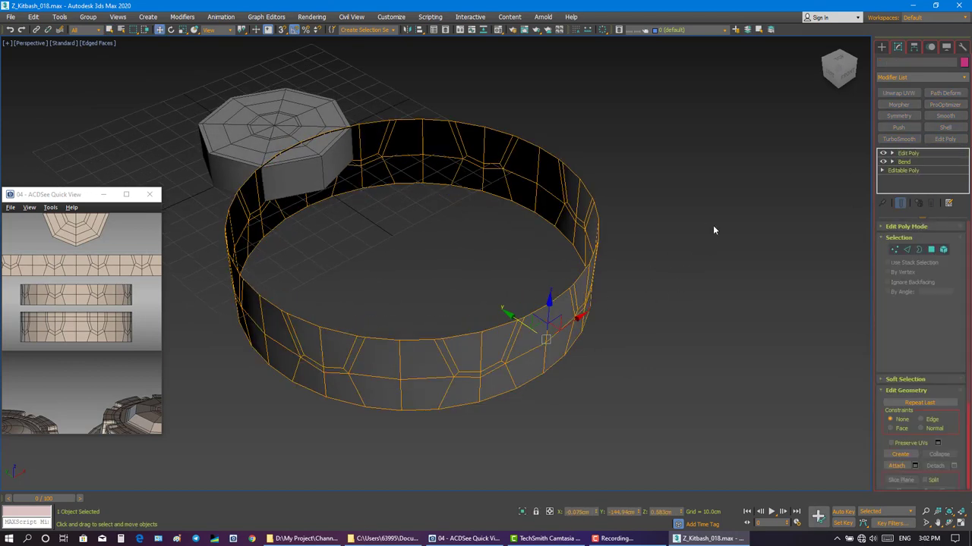
pyautogui.click(914, 48)
pyautogui.click(916, 115)
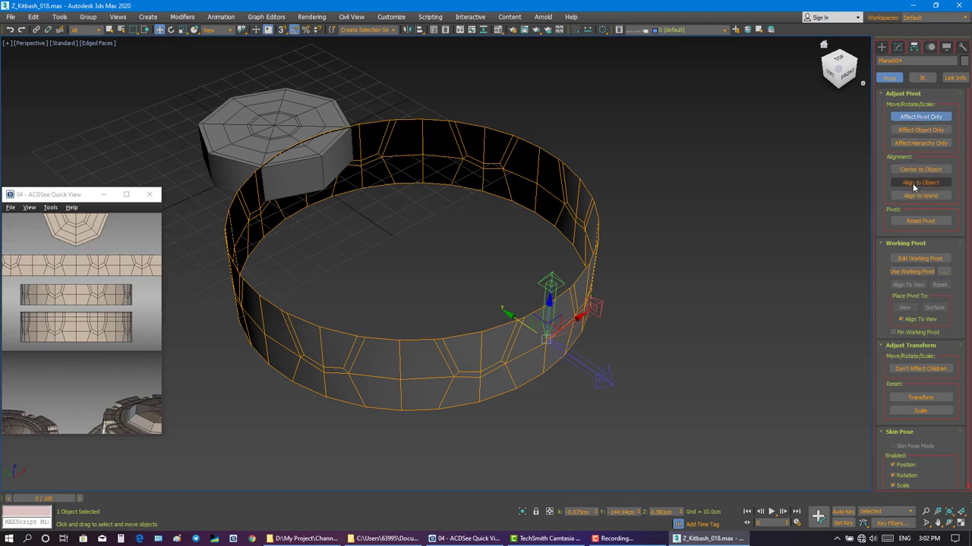
pyautogui.click(911, 170)
pyautogui.click(909, 194)
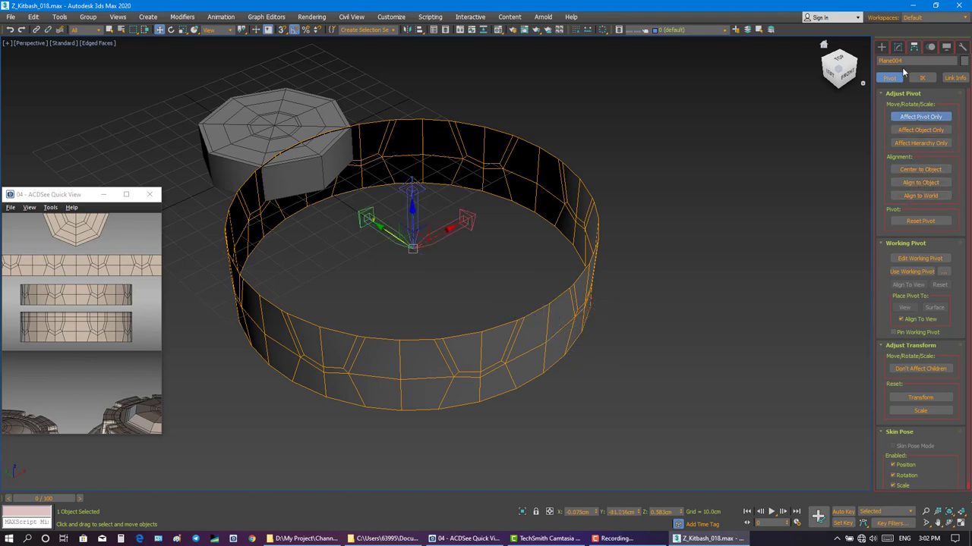
pyautogui.click(898, 47)
# Zero the ring's X and Y position so it encircles the octagonal cap.
pyautogui.click(651, 276)
pyautogui.click(448, 379)
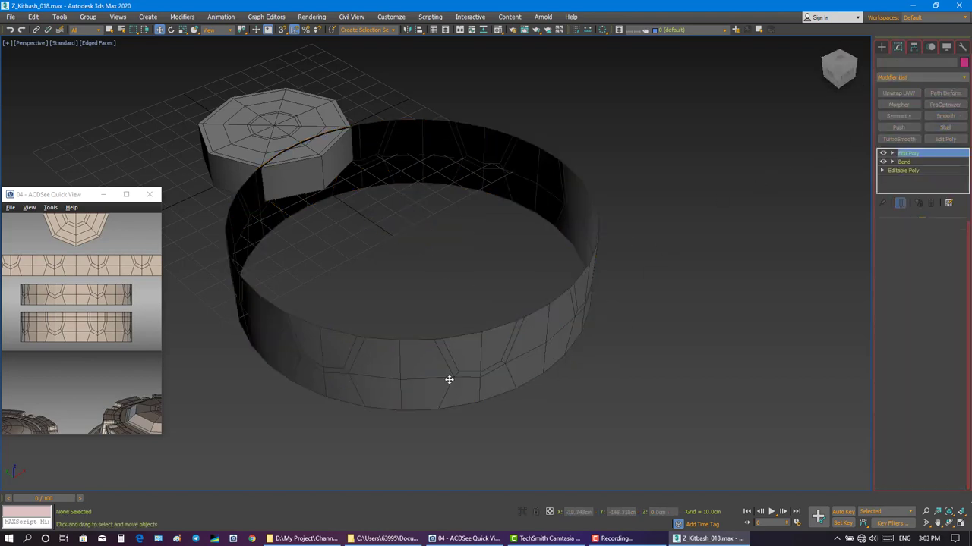
pyautogui.scroll(-5, 443, 382)
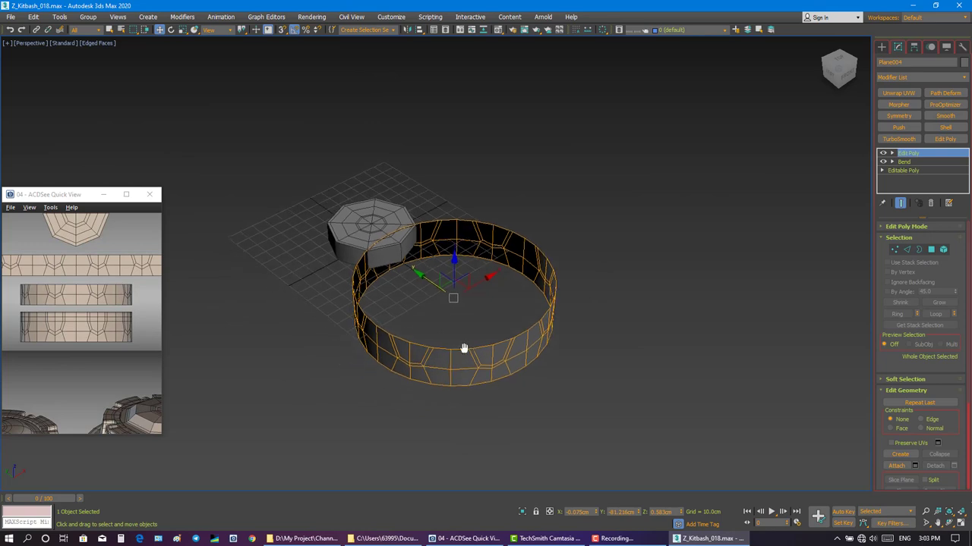
pyautogui.rightClick(598, 512)
pyautogui.rightClick(640, 512)
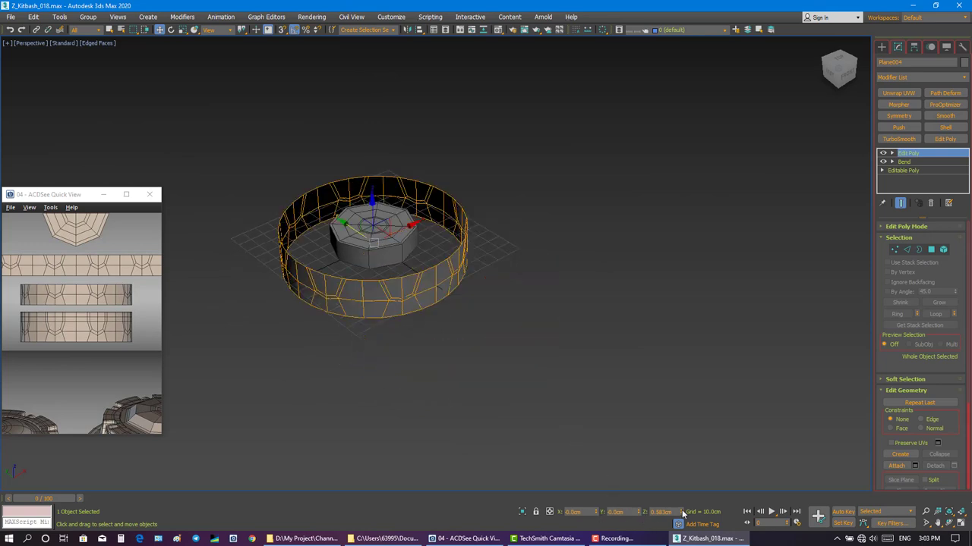
pyautogui.click(537, 445)
pyautogui.scroll(5, 516, 434)
pyautogui.hotkey('alt', 'w')
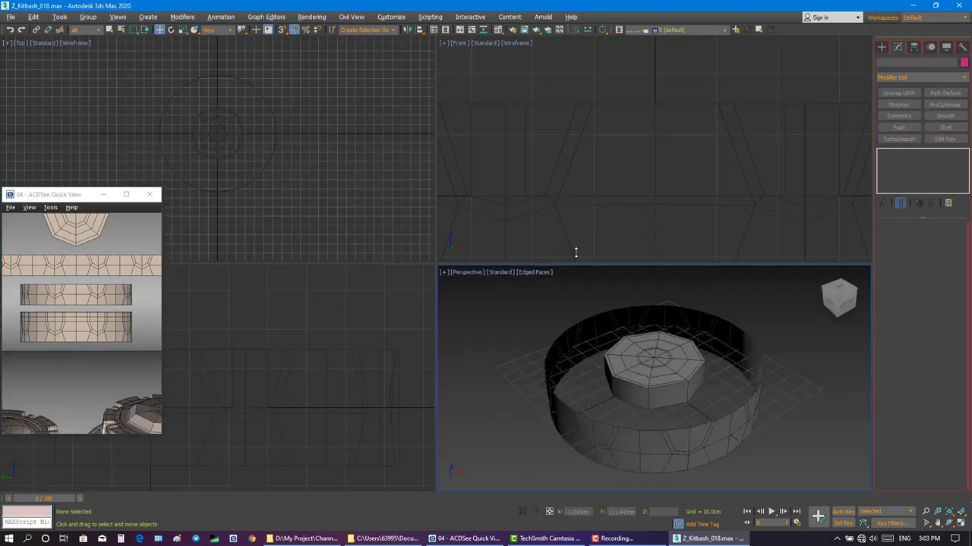
pyautogui.hotkey('alt', 'w')
pyautogui.scroll(-5, 517, 239)
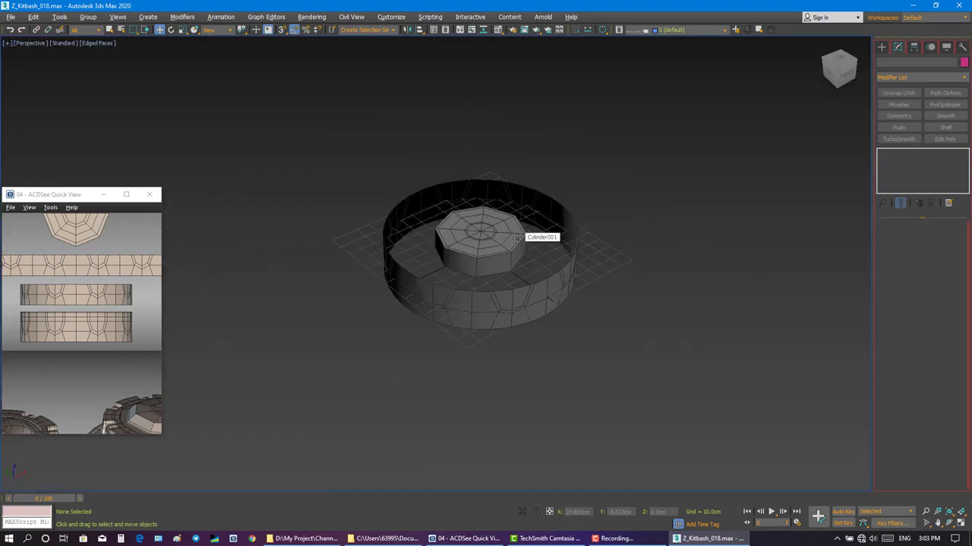
pyautogui.click(546, 286)
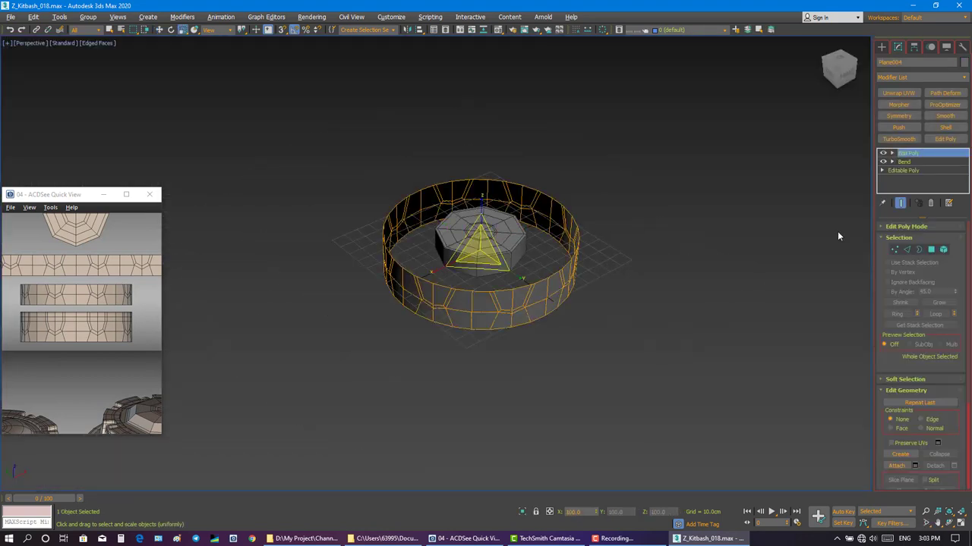
# Select the whole ring element and uniformly scale it down to hug the octagonal base.
pyautogui.click(943, 250)
pyautogui.click(540, 291)
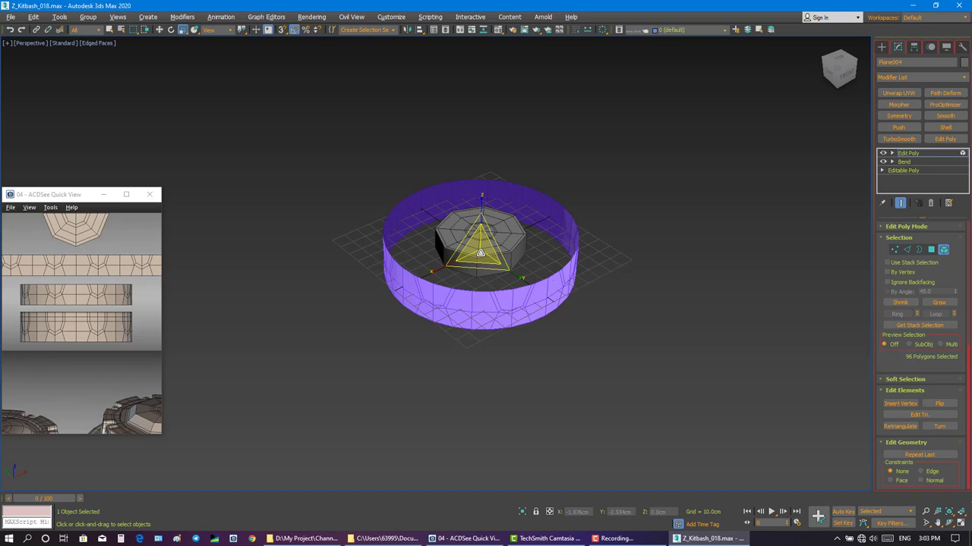
pyautogui.moveTo(481, 250); pyautogui.dragTo(408, 310)
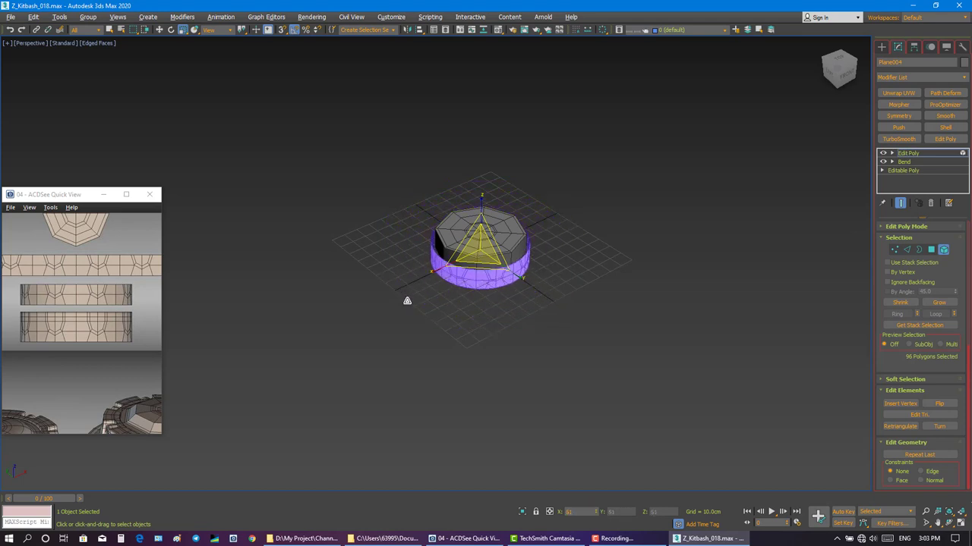
pyautogui.press('z')
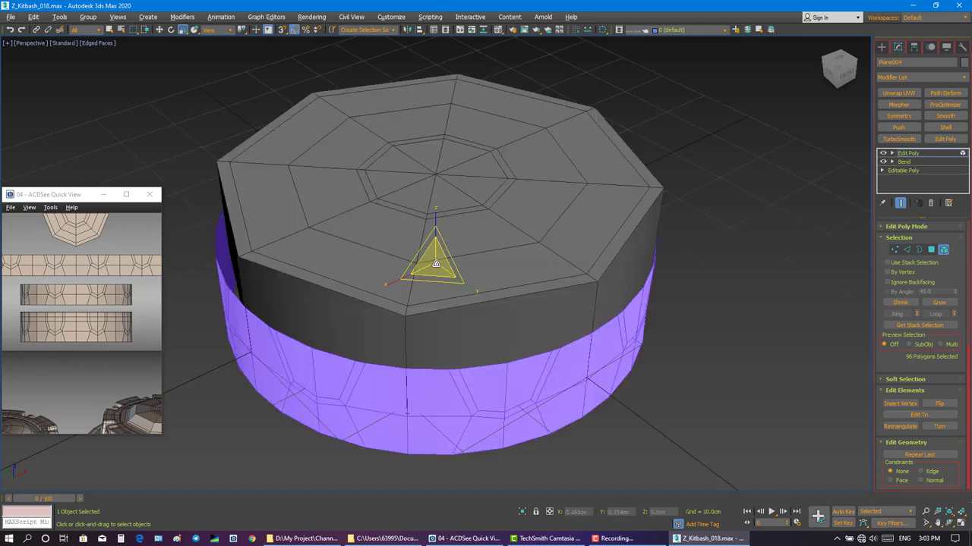
pyautogui.moveTo(434, 261); pyautogui.dragTo(436, 266)
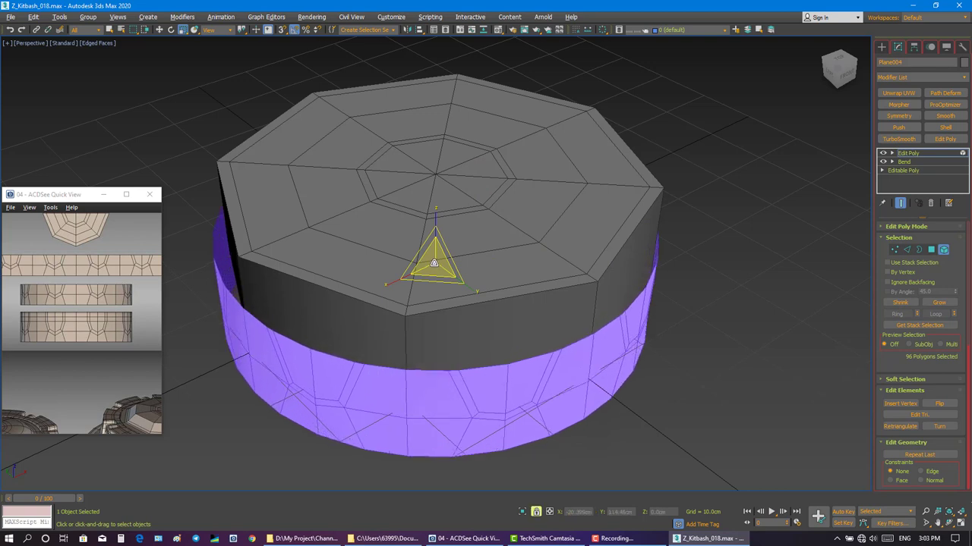
# Delete the octagonal cap's side faces, leaving only its top disc.
pyautogui.click(941, 253)
pyautogui.click(607, 227)
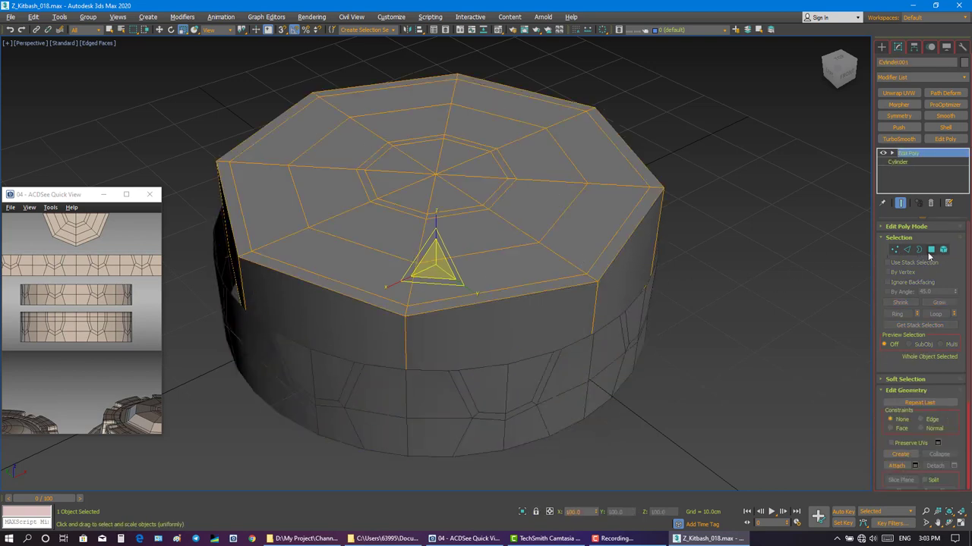
pyautogui.click(930, 250)
pyautogui.click(627, 258)
pyautogui.keyDown('shift'); pyautogui.click(563, 313); pyautogui.keyUp('shift')
pyautogui.press('q')
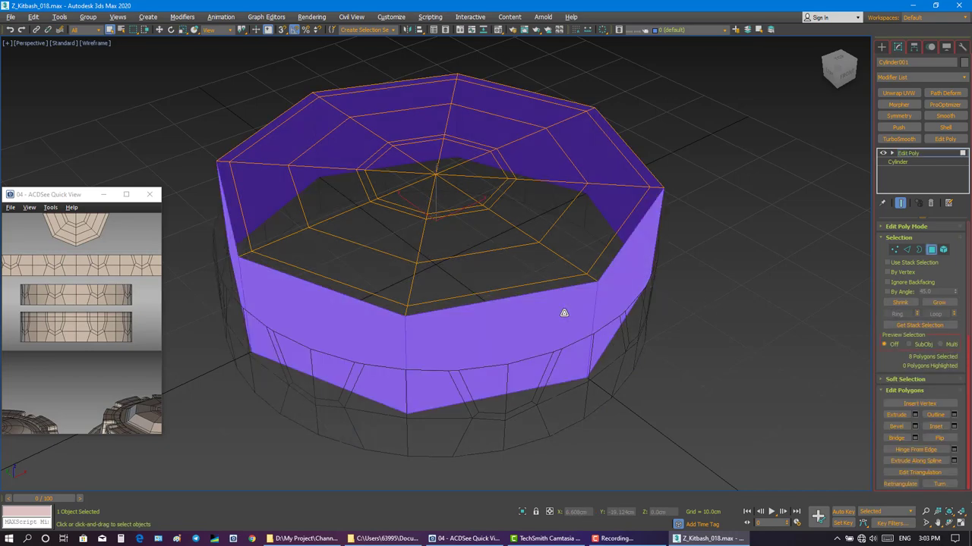
pyautogui.click(657, 328)
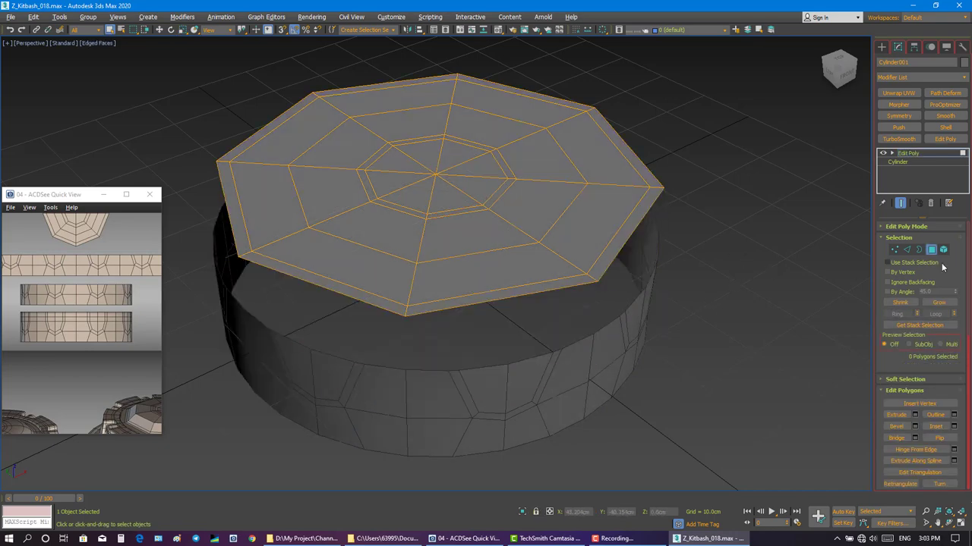
pyautogui.click(762, 255)
# Orbit and switch viewport layouts to inspect the ring and disc from the side.
pyautogui.keyDown('alt'); pyautogui.moveTo(762, 255); pyautogui.dragTo(521, 249, button='middle'); pyautogui.keyUp('alt')
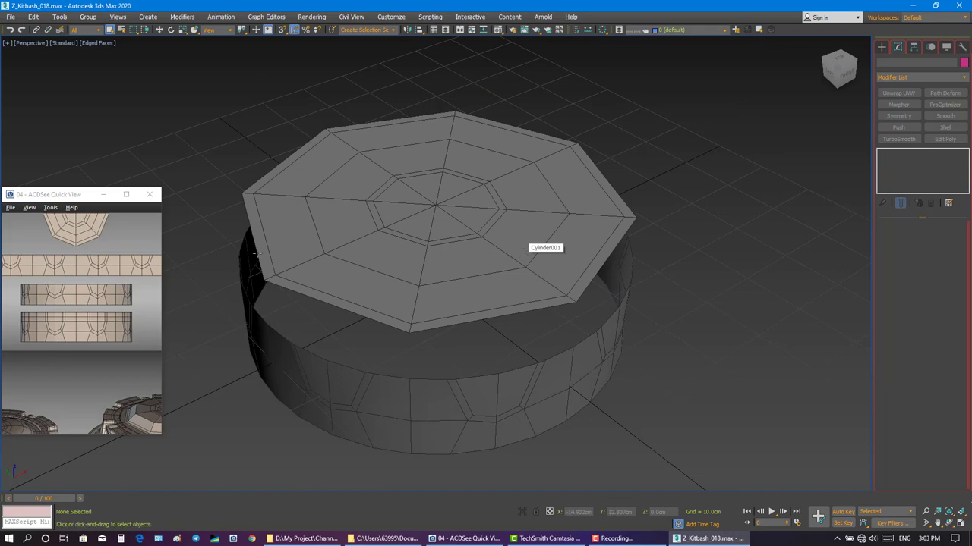
pyautogui.keyDown('alt'); pyautogui.moveTo(336, 313); pyautogui.dragTo(337, 270, button='middle'); pyautogui.keyUp('alt')
pyautogui.click(336, 269)
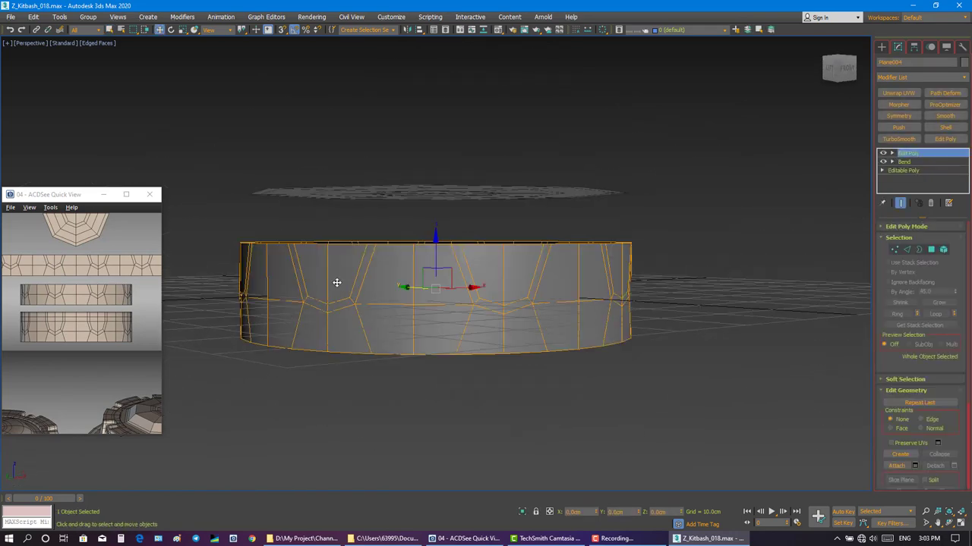
pyautogui.hotkey('alt', 'w')
pyautogui.hotkey('alt', 'w')
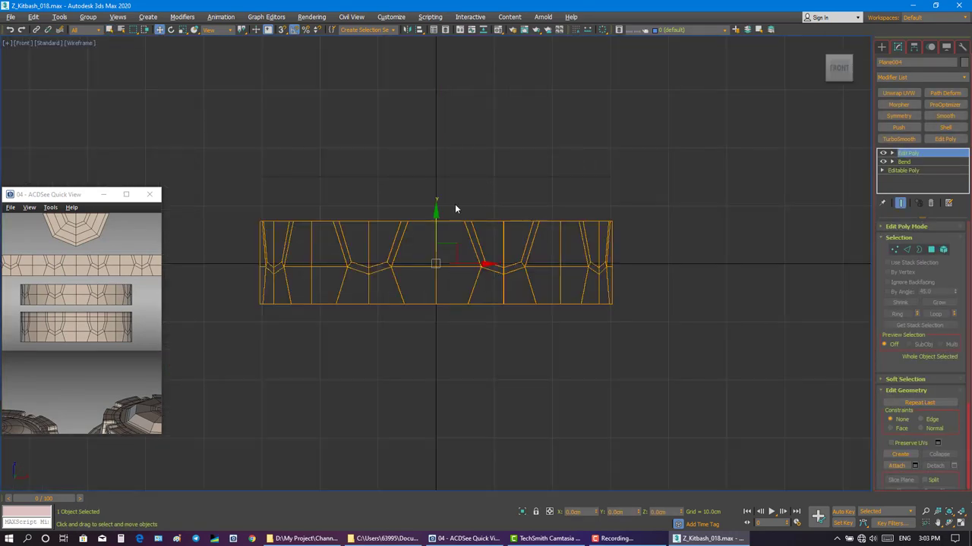
pyautogui.hotkey('alt', 'w')
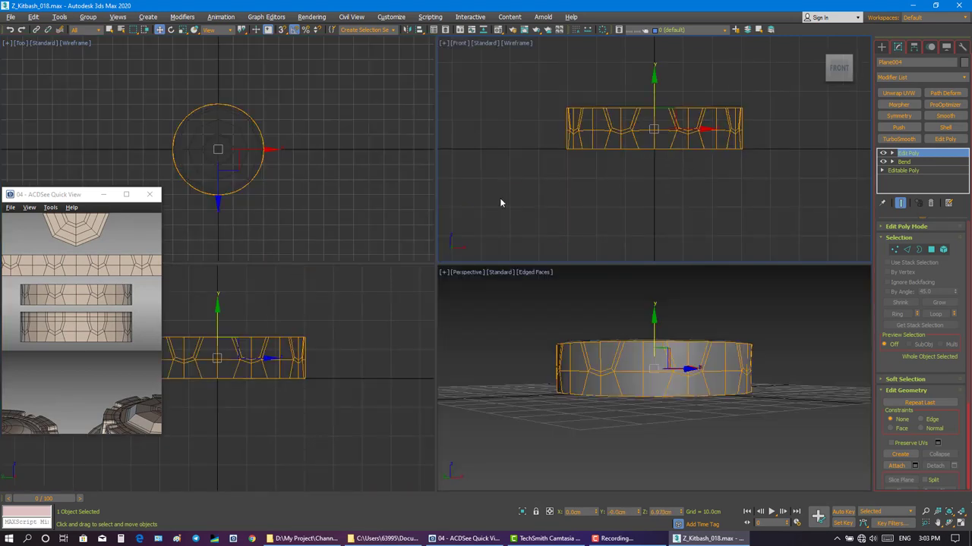
pyautogui.hotkey('alt', 'w')
pyautogui.rightClick(494, 304)
pyautogui.press('Escape')
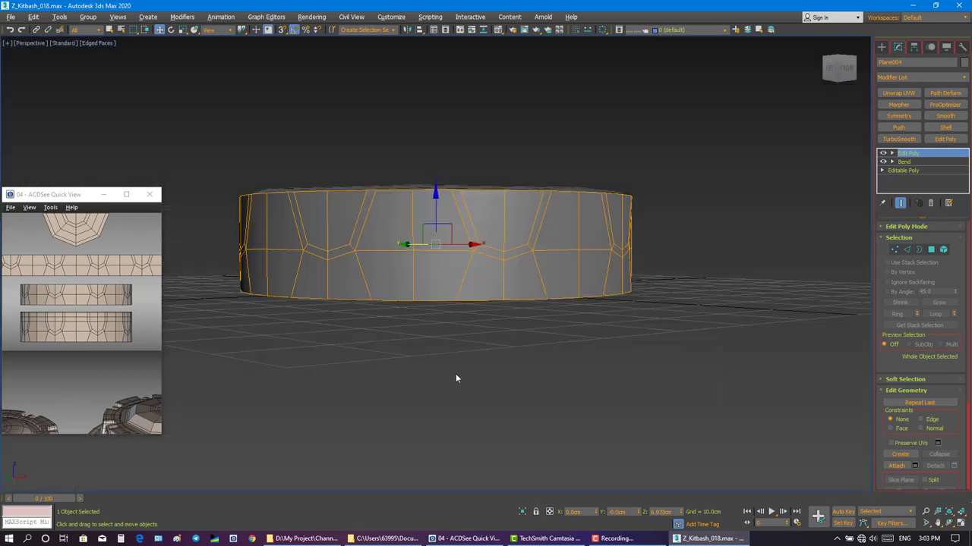
pyautogui.click(456, 373)
pyautogui.keyDown('alt'); pyautogui.moveTo(455, 374); pyautogui.dragTo(478, 356, button='middle'); pyautogui.keyUp('alt')
# Lift the octagonal top disc up above the panel ring.
pyautogui.click(444, 243)
pyautogui.moveTo(434, 262); pyautogui.dragTo(438, 231)
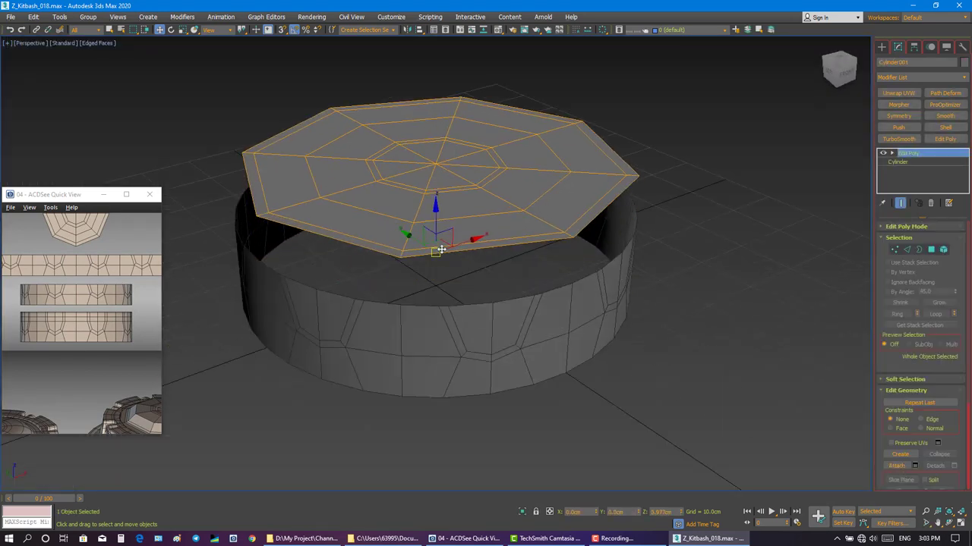
pyautogui.keyDown('alt'); pyautogui.moveTo(439, 232); pyautogui.dragTo(484, 260, button='middle'); pyautogui.keyUp('alt')
pyautogui.click(701, 265)
pyautogui.scroll(3, 429, 406)
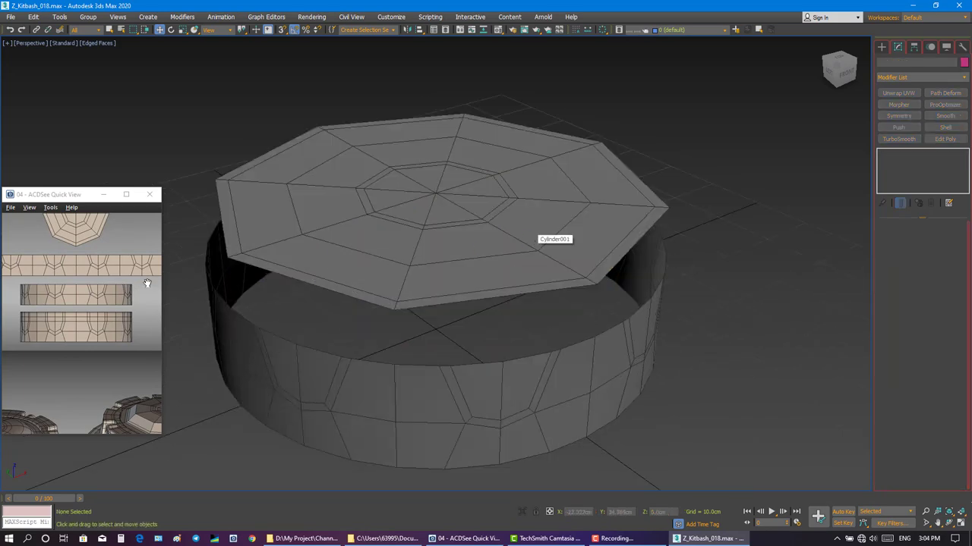
# Select the ring's top rim border as edges, then raise the lid higher.
pyautogui.click(313, 363)
pyautogui.moveTo(342, 351)
pyautogui.keyDown('alt'); pyautogui.mouseDown(button='middle')
pyautogui.moveTo(386, 316)
pyautogui.moveTo(752, 321)
pyautogui.mouseUp(button='middle'); pyautogui.keyUp('alt')
pyautogui.click(919, 249)
pyautogui.click(577, 259)
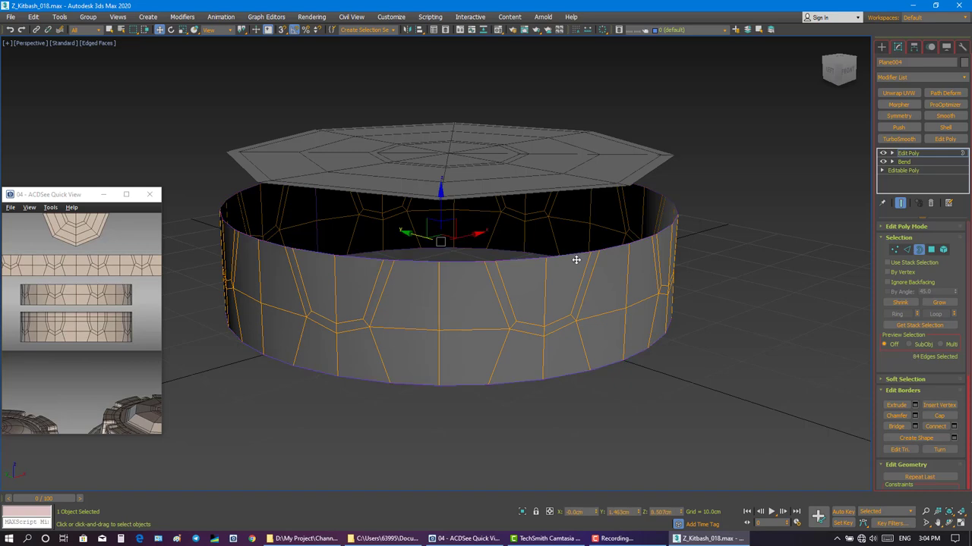
pyautogui.press('2')
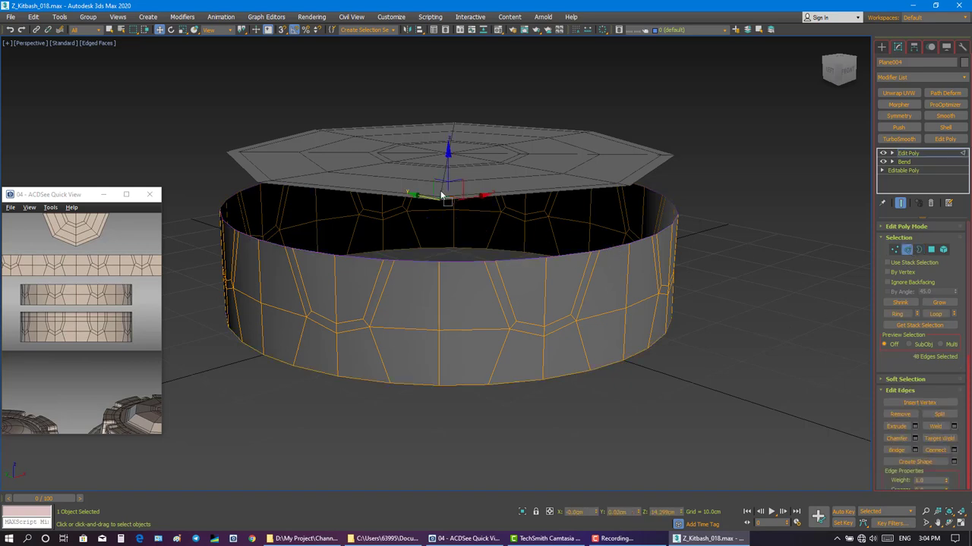
pyautogui.scroll(-3, 429, 228)
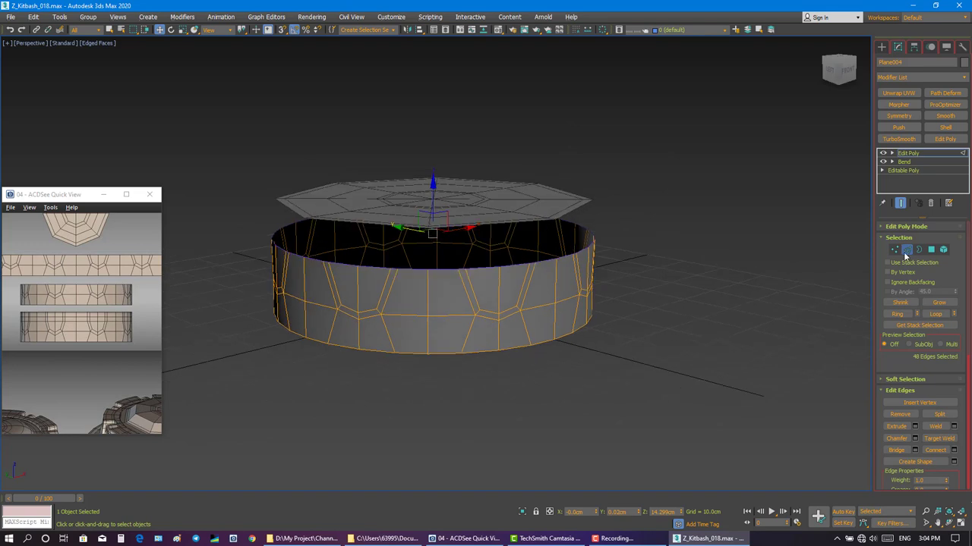
pyautogui.click(905, 250)
pyautogui.click(486, 199)
pyautogui.moveTo(433, 212); pyautogui.dragTo(434, 148)
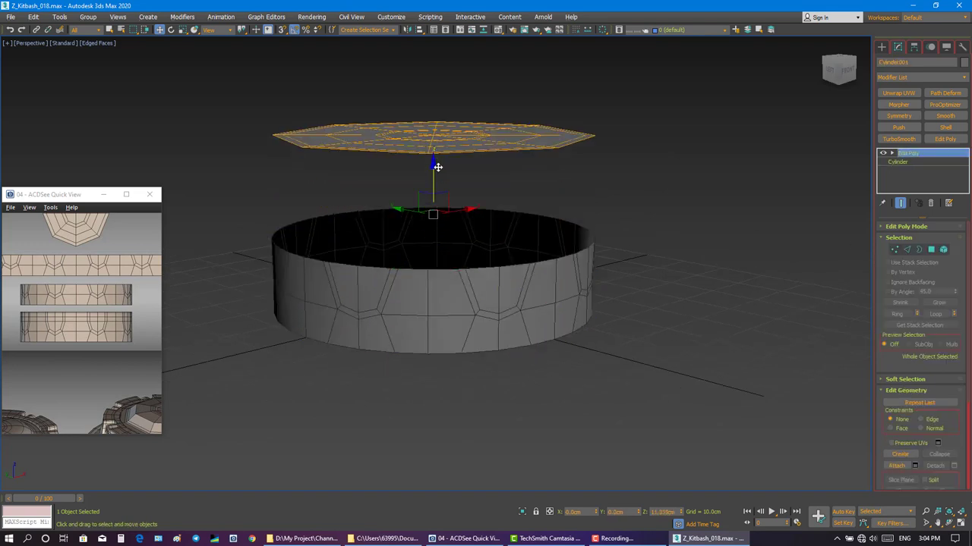
# Extrude the ring's top edges upward along Z to make the ring taller.
pyautogui.click(526, 281)
pyautogui.press('2')
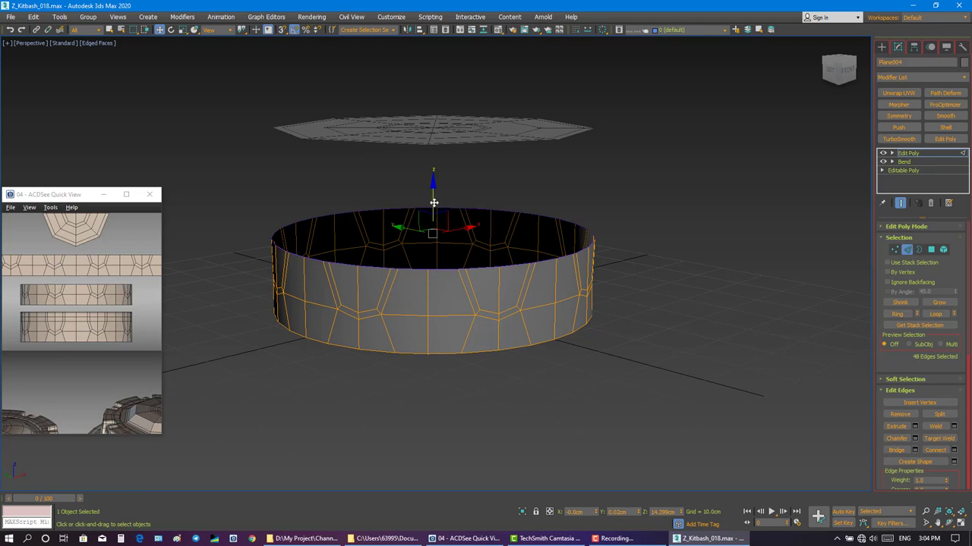
pyautogui.moveTo(433, 201); pyautogui.dragTo(434, 176)
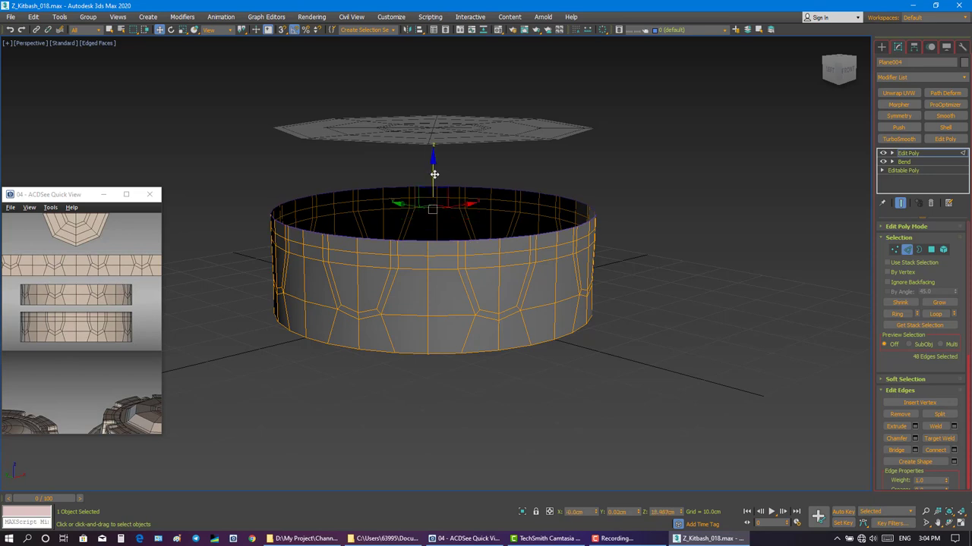
pyautogui.moveTo(434, 174); pyautogui.dragTo(434, 177)
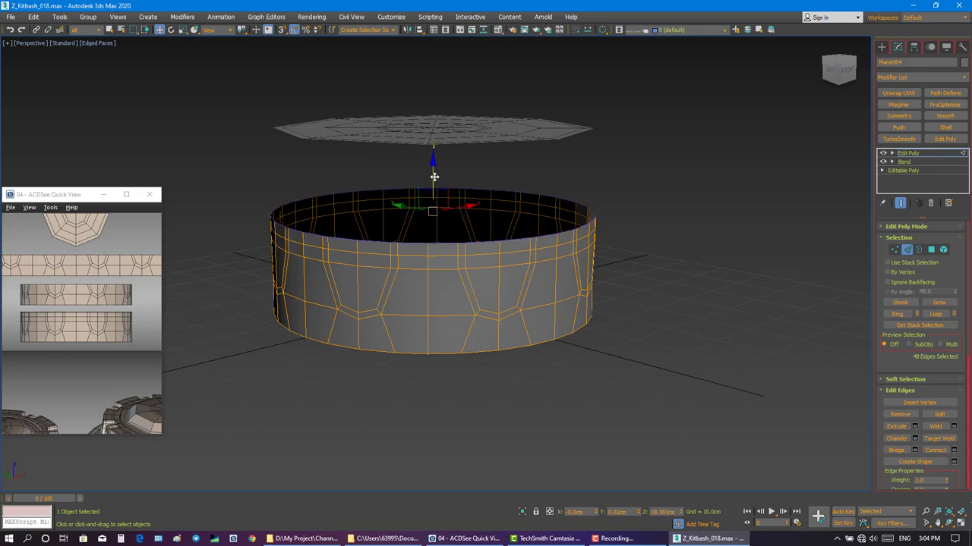
pyautogui.click(251, 250)
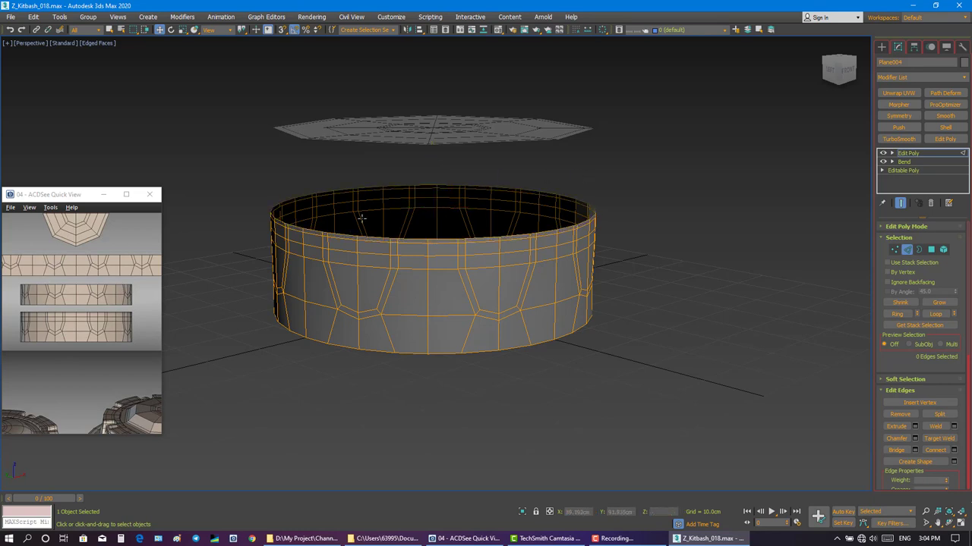
pyautogui.click(72, 325)
pyautogui.scroll(2, 72, 325)
pyautogui.scroll(1, 72, 325)
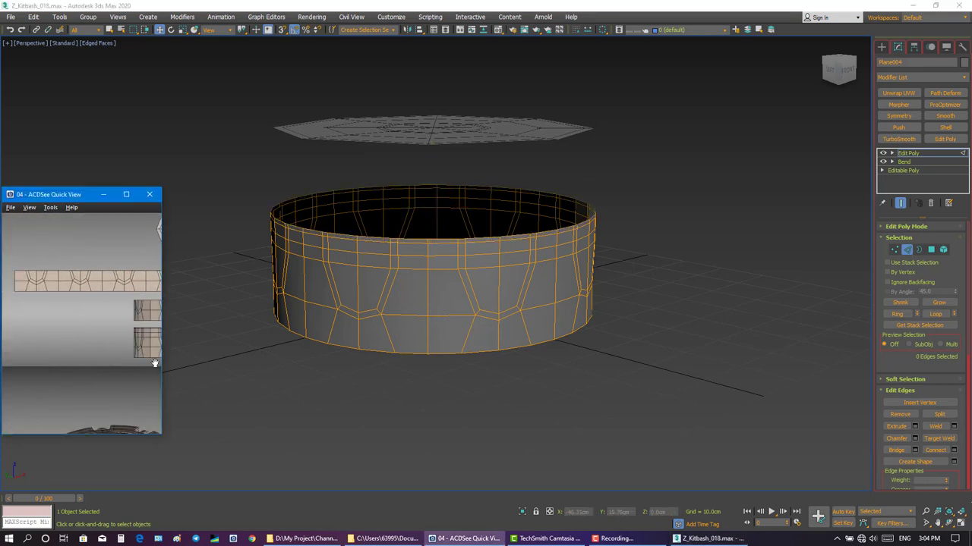
pyautogui.scroll(1, 76, 261)
pyautogui.scroll(-1, 75, 261)
pyautogui.scroll(1, 72, 304)
pyautogui.scroll(1, 69, 349)
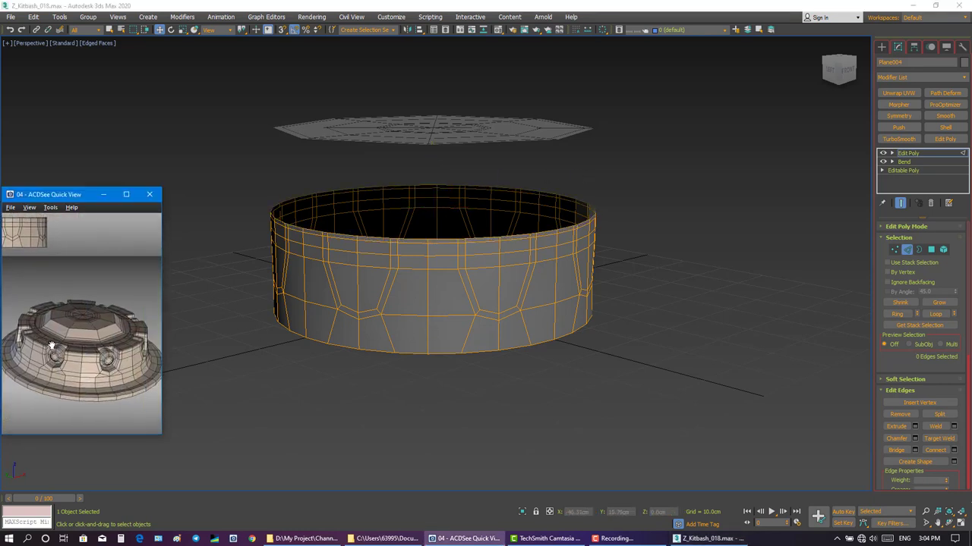
pyautogui.scroll(1, 67, 366)
pyautogui.scroll(-1, 67, 366)
pyautogui.scroll(-1, 76, 395)
pyautogui.scroll(-1, 89, 432)
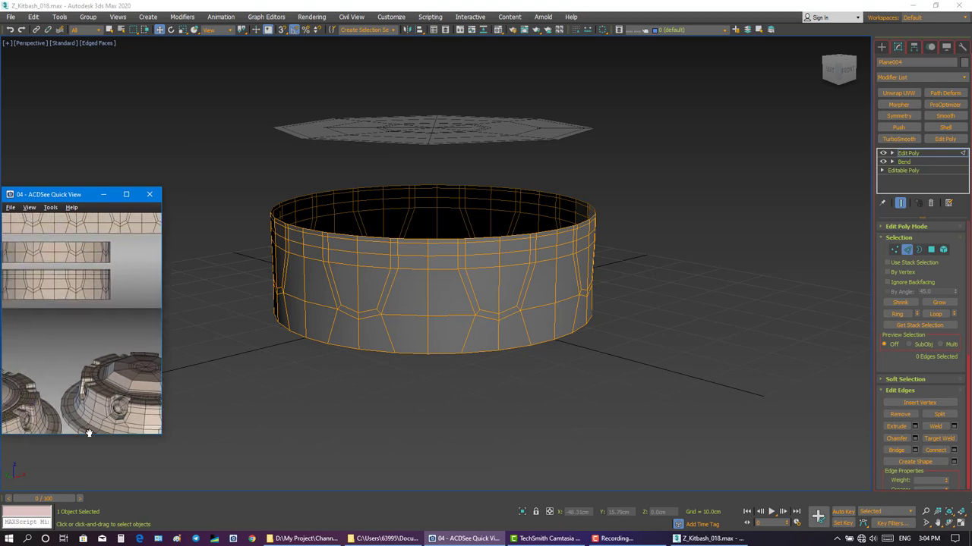
pyautogui.scroll(-1, 110, 251)
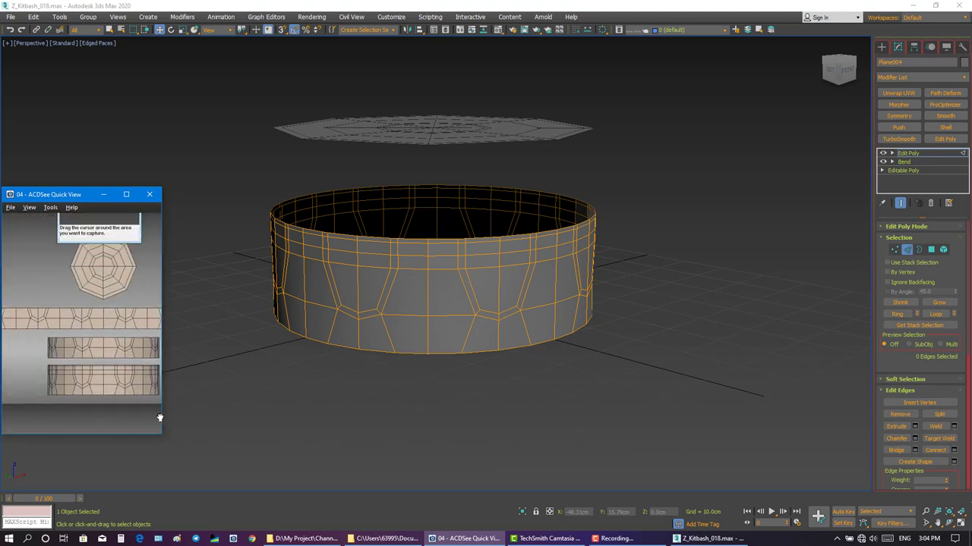
pyautogui.scroll(1, 53, 245)
pyautogui.scroll(-1, 84, 289)
pyautogui.click(214, 299)
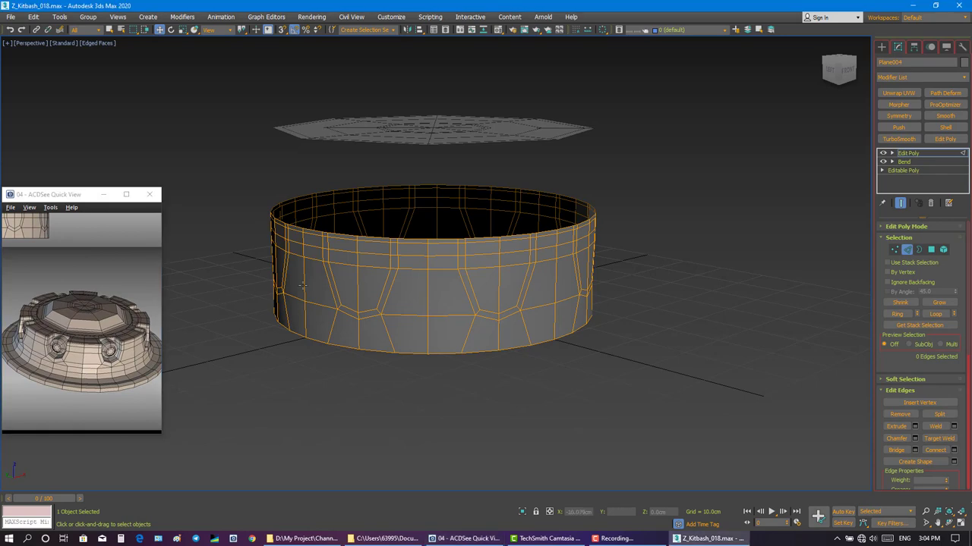
pyautogui.keyDown('alt'); pyautogui.moveTo(334, 304); pyautogui.dragTo(394, 321, button='middle'); pyautogui.keyUp('alt')
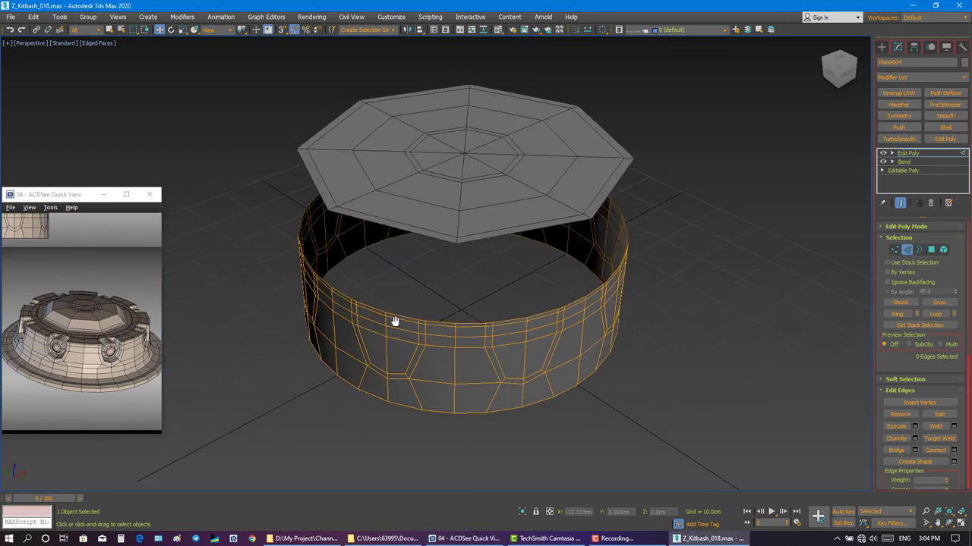
# Collapse the panel ring's and the lid's modifier stacks into editable meshes.
pyautogui.click(906, 250)
pyautogui.rightClick(914, 181)
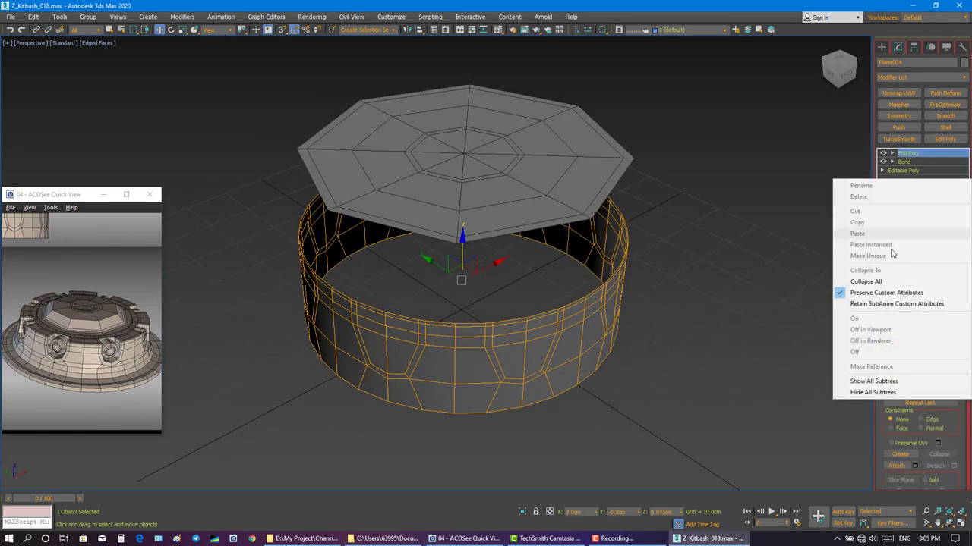
pyautogui.click(880, 282)
pyautogui.click(939, 145)
pyautogui.click(803, 212)
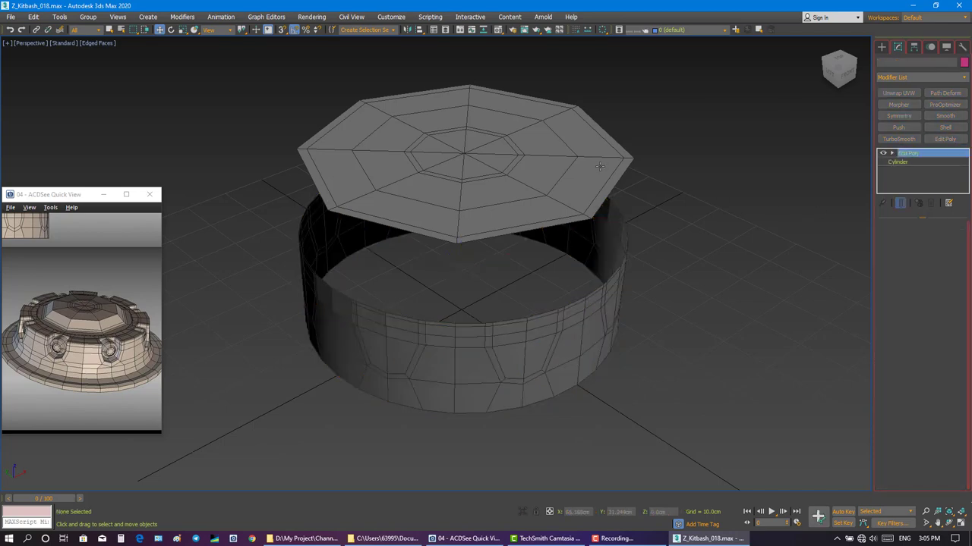
pyautogui.click(532, 137)
pyautogui.rightClick(929, 180)
pyautogui.click(896, 281)
pyautogui.click(662, 220)
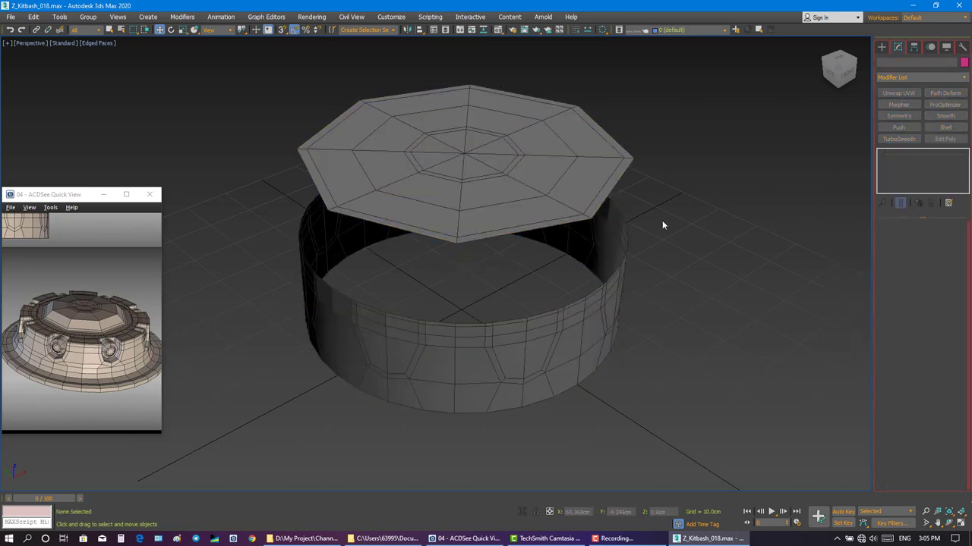
# Scale the octagonal lid element down in the Top view so it fits inside the ring.
pyautogui.keyDown('alt'); pyautogui.moveTo(661, 220); pyautogui.dragTo(588, 242, button='middle'); pyautogui.keyUp('alt')
pyautogui.click(561, 227)
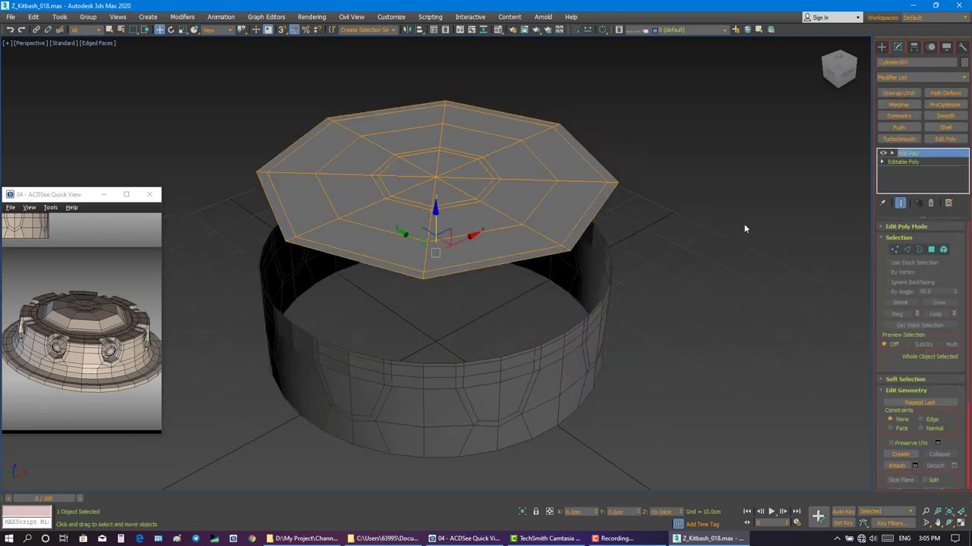
pyautogui.press('5')
pyautogui.click(523, 228)
pyautogui.press('r')
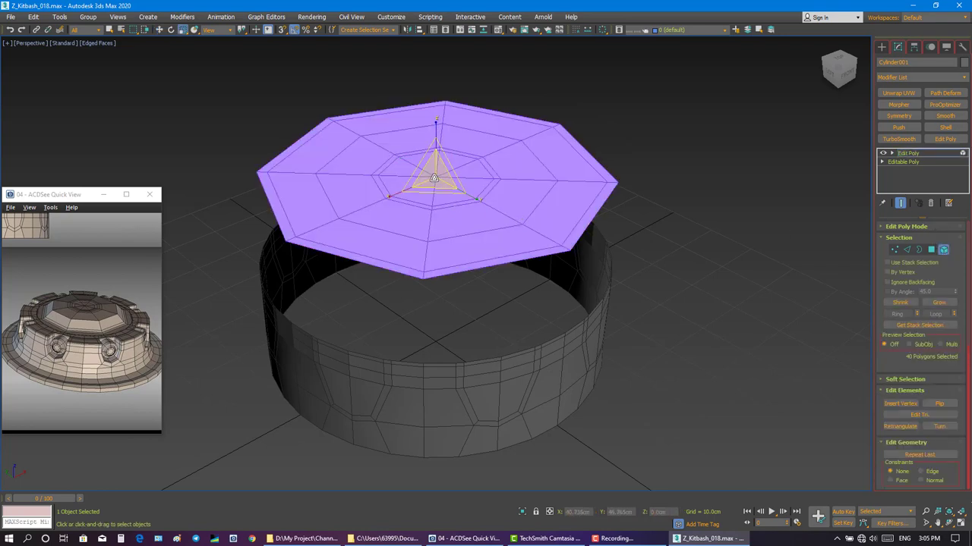
pyautogui.hotkey('alt', 'w')
pyautogui.hotkey('alt', 'w')
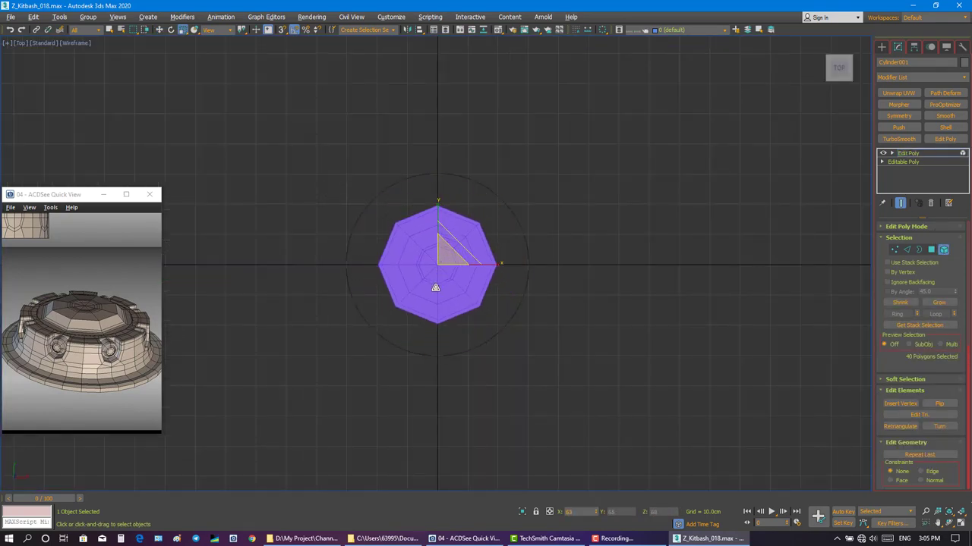
pyautogui.hotkey('alt', 'w')
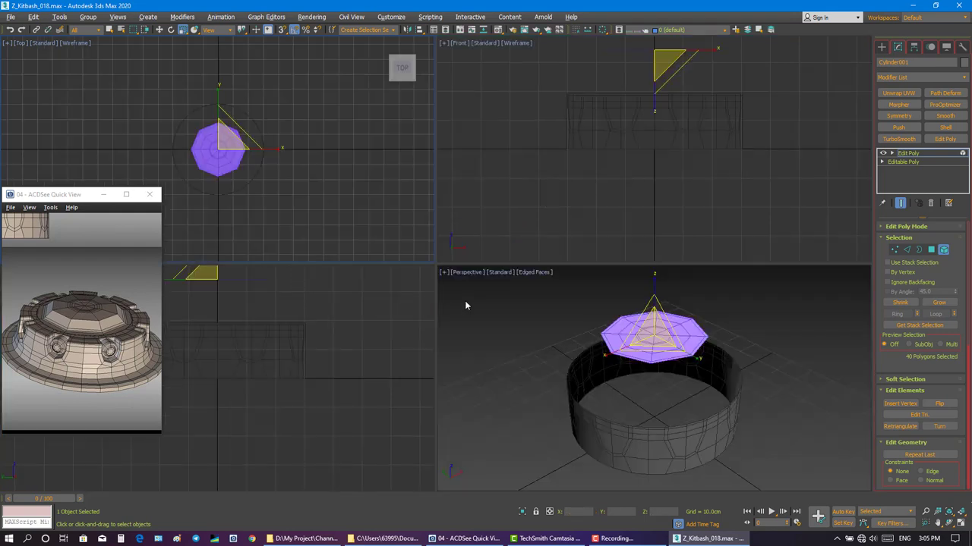
pyautogui.hotkey('alt', 'w')
pyautogui.press('w')
pyautogui.press('q')
pyautogui.press('4')
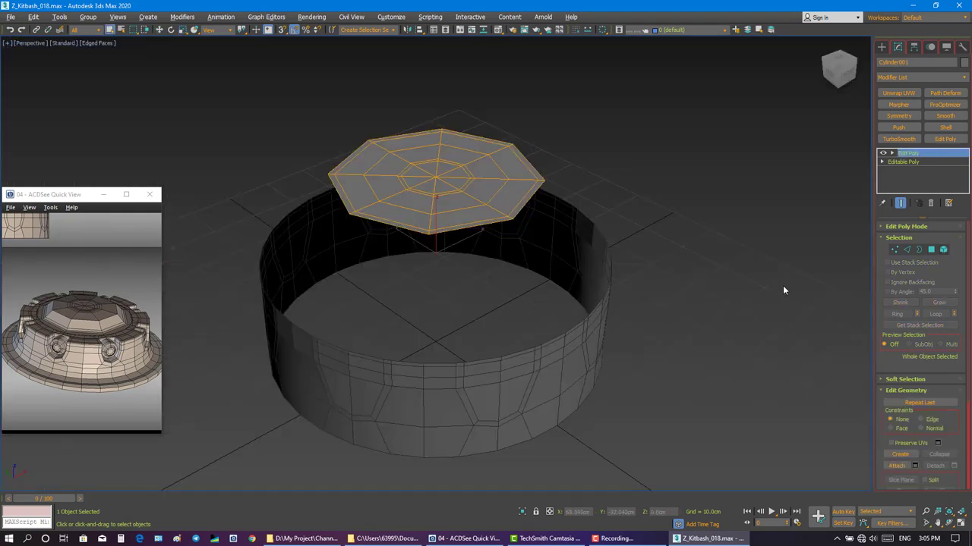
pyautogui.click(784, 290)
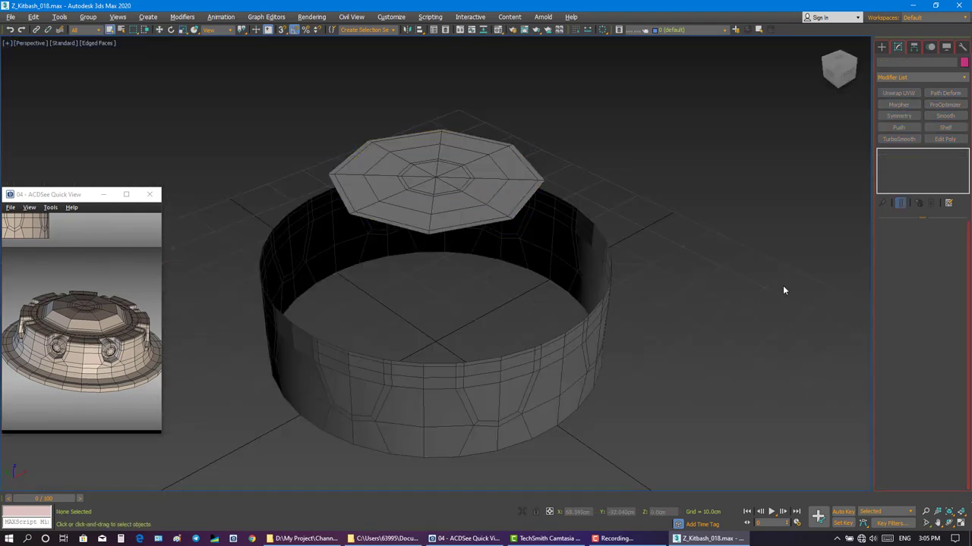
# Select the ring wall's top rim edge loop, 32 edges, in Edge mode.
pyautogui.click(596, 317)
pyautogui.press('z')
pyautogui.press('2')
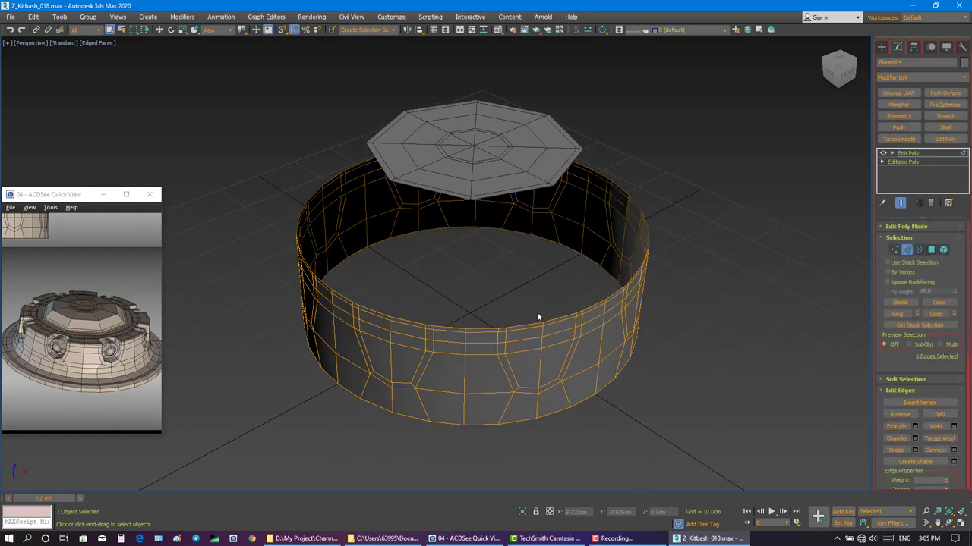
pyautogui.doubleClick(481, 327)
pyautogui.keyDown('alt'); pyautogui.moveTo(481, 328); pyautogui.dragTo(465, 326, button='middle'); pyautogui.keyUp('alt')
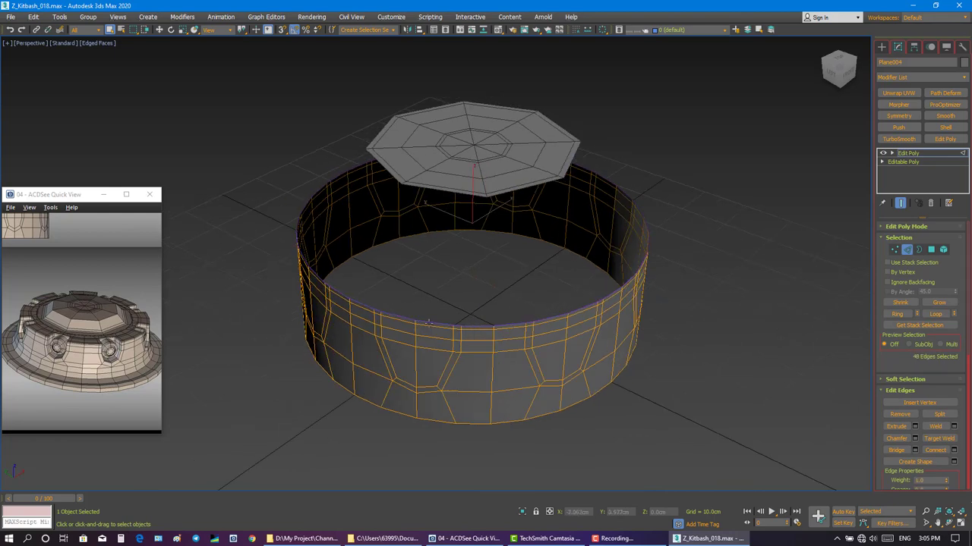
pyautogui.moveTo(404, 308)
pyautogui.keyDown('alt'); pyautogui.mouseDown(button='middle')
pyautogui.moveTo(500, 357)
pyautogui.moveTo(441, 361)
pyautogui.moveTo(468, 380)
pyautogui.moveTo(425, 347)
pyautogui.moveTo(422, 400)
pyautogui.moveTo(458, 396)
pyautogui.moveTo(398, 412)
pyautogui.moveTo(453, 384)
pyautogui.mouseUp(button='middle'); pyautogui.keyUp('alt')
pyautogui.rightClick(454, 375)
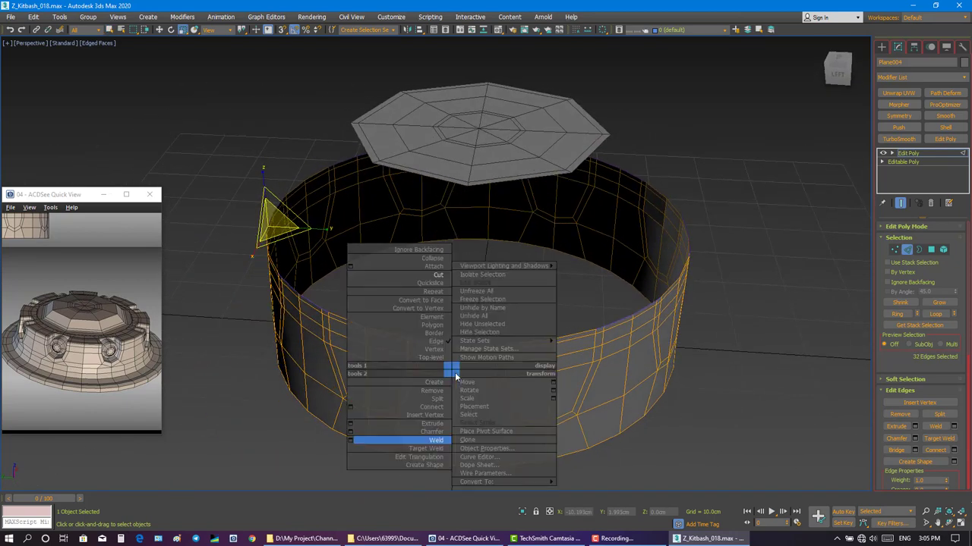
pyautogui.click(304, 260)
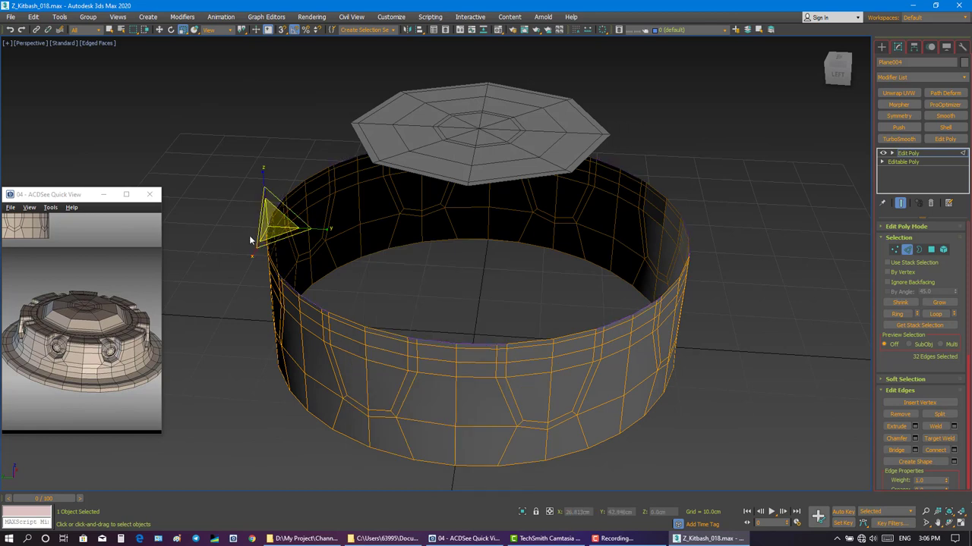
pyautogui.press('q')
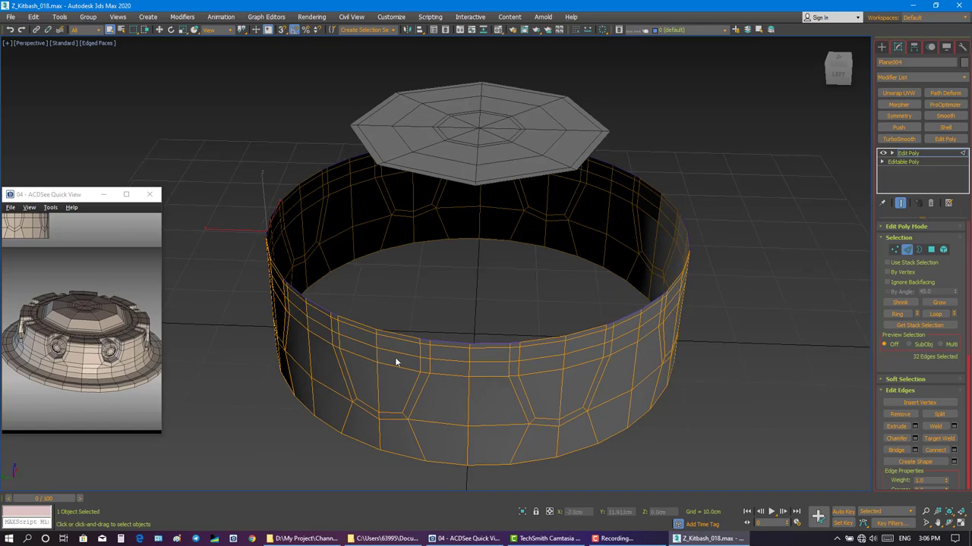
pyautogui.rightClick(391, 355)
pyautogui.click(290, 410)
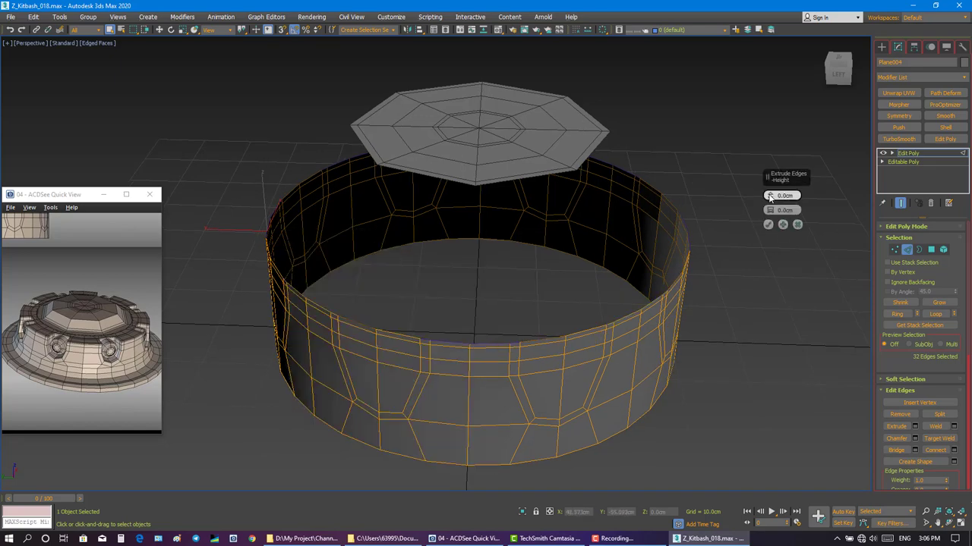
pyautogui.moveTo(770, 195); pyautogui.dragTo(771, 231)
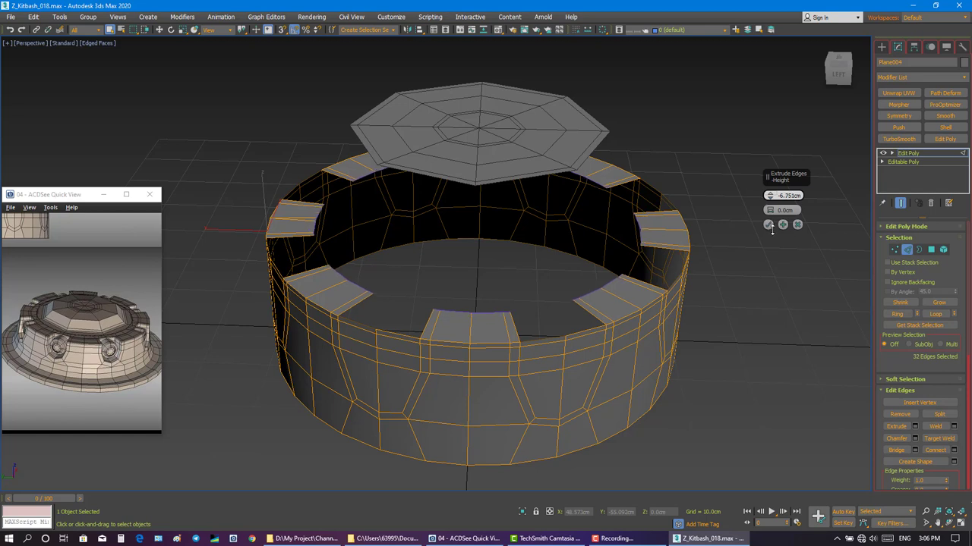
pyautogui.doubleClick(785, 195)
pyautogui.write('-5')
pyautogui.press('Return')
pyautogui.click(768, 225)
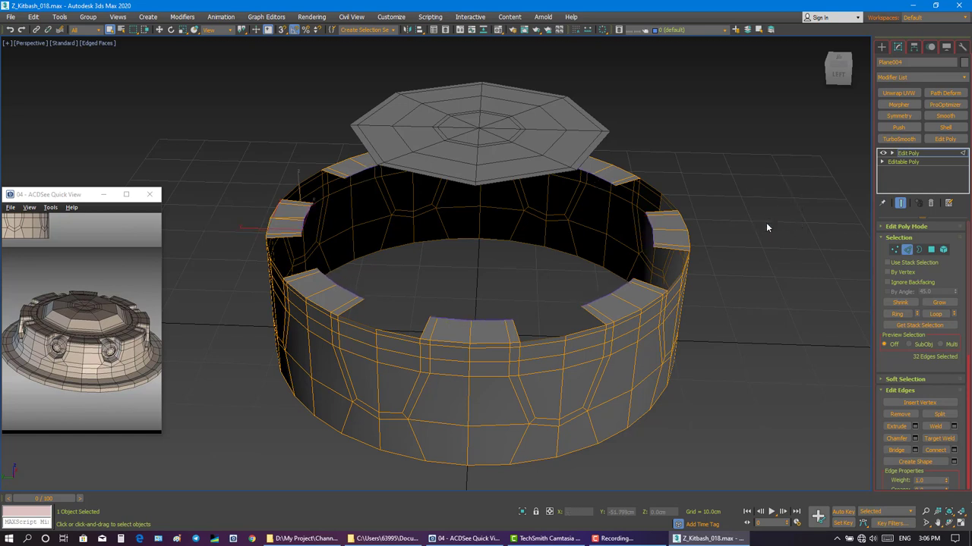
pyautogui.keyDown('alt'); pyautogui.moveTo(479, 320); pyautogui.dragTo(483, 320, button='middle'); pyautogui.keyUp('alt')
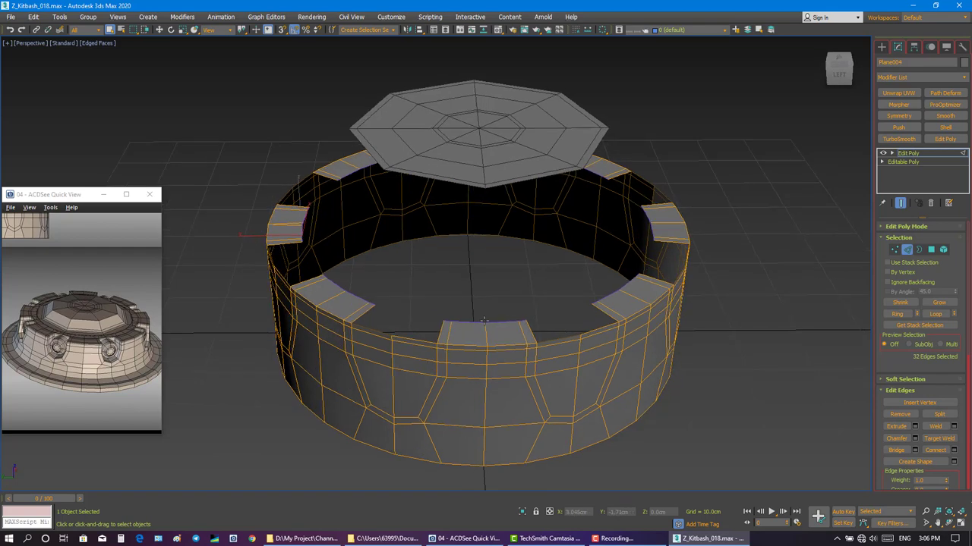
pyautogui.hotkey('ctrl', 'z')
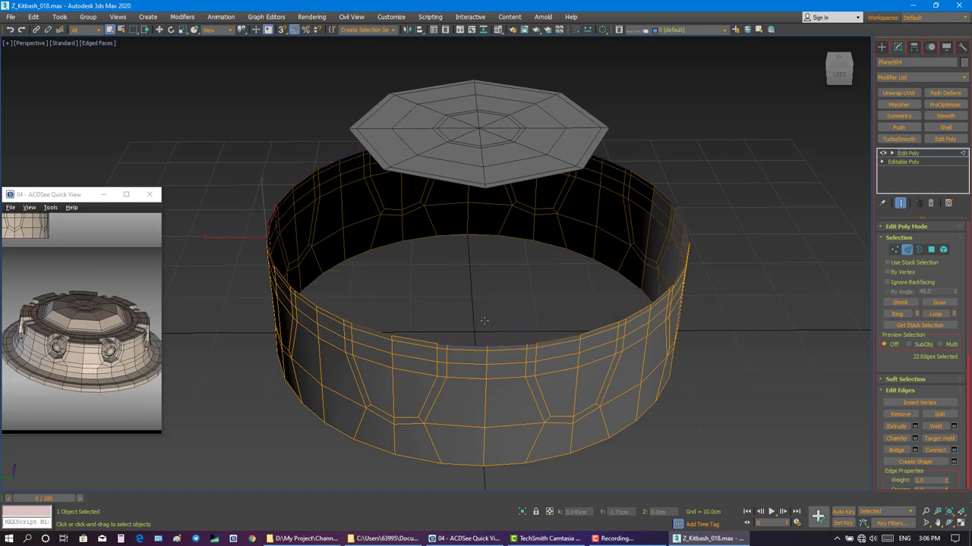
# In Polygon mode, select the first inset panel faces on the ring wall.
pyautogui.press('4')
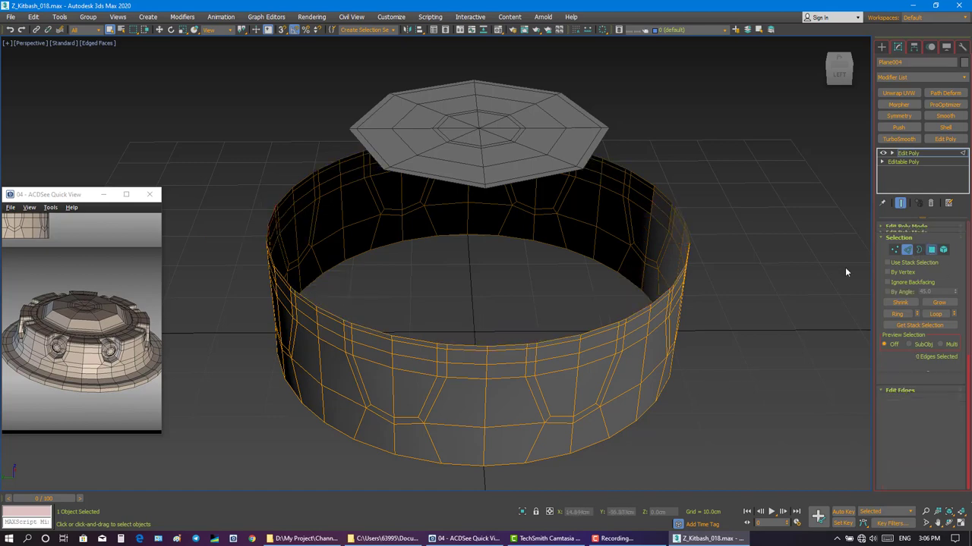
pyautogui.click(387, 345)
pyautogui.moveTo(387, 346)
pyautogui.keyDown('alt'); pyautogui.mouseDown(button='middle')
pyautogui.moveTo(537, 390)
pyautogui.moveTo(436, 287)
pyautogui.mouseUp(button='middle'); pyautogui.keyUp('alt')
pyautogui.keyDown('ctrl'); pyautogui.click(436, 286); pyautogui.keyUp('ctrl')
pyautogui.moveTo(541, 326)
pyautogui.keyDown('alt'); pyautogui.mouseDown(button='middle')
pyautogui.moveTo(488, 316)
pyautogui.moveTo(504, 339)
pyautogui.mouseUp(button='middle'); pyautogui.keyUp('alt')
pyautogui.click(504, 339)
pyautogui.scroll(-3, 503, 334)
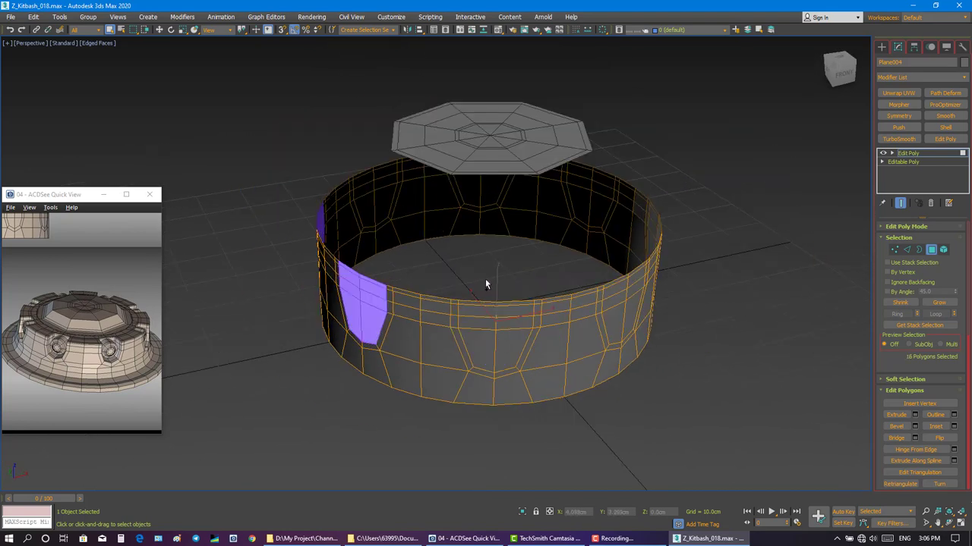
# Add the remaining inset panel groups for all 64 faces and bring up their Extrude settings.
pyautogui.moveTo(485, 279)
pyautogui.mouseDown(button='middle')
pyautogui.moveTo(503, 319)
pyautogui.moveTo(489, 299)
pyautogui.moveTo(495, 334)
pyautogui.moveTo(477, 386)
pyautogui.moveTo(448, 357)
pyautogui.moveTo(403, 341)
pyautogui.moveTo(434, 380)
pyautogui.mouseUp(button='middle')
pyautogui.keyDown('ctrl'); pyautogui.click(514, 340); pyautogui.keyUp('ctrl')
pyautogui.keyDown('ctrl'); pyautogui.click(488, 299); pyautogui.keyUp('ctrl')
pyautogui.keyDown('ctrl'); pyautogui.click(477, 386); pyautogui.keyUp('ctrl')
pyautogui.scroll(-2, 477, 386)
pyautogui.keyDown('ctrl'); pyautogui.click(448, 357); pyautogui.keyUp('ctrl')
pyautogui.keyDown('ctrl'); pyautogui.click(402, 341); pyautogui.keyUp('ctrl')
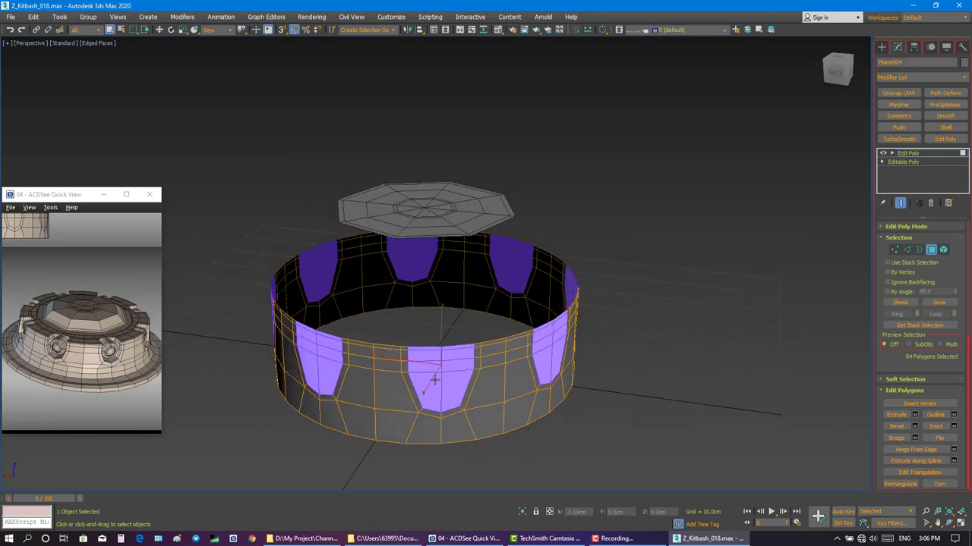
pyautogui.rightClick(457, 389)
# Extrude the 64 inset panel faces with a height of -5 cm and confirm.
pyautogui.click(354, 418)
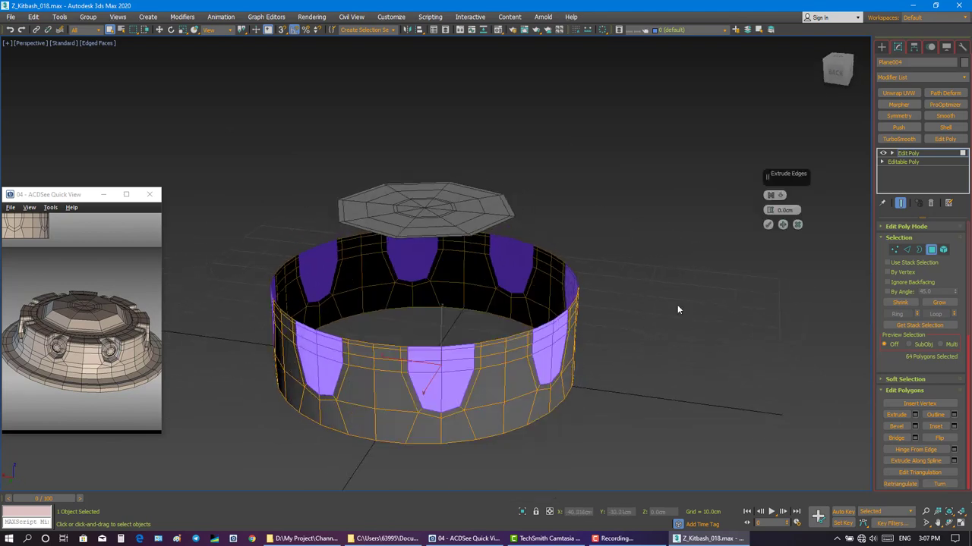
pyautogui.moveTo(769, 211); pyautogui.dragTo(751, 241)
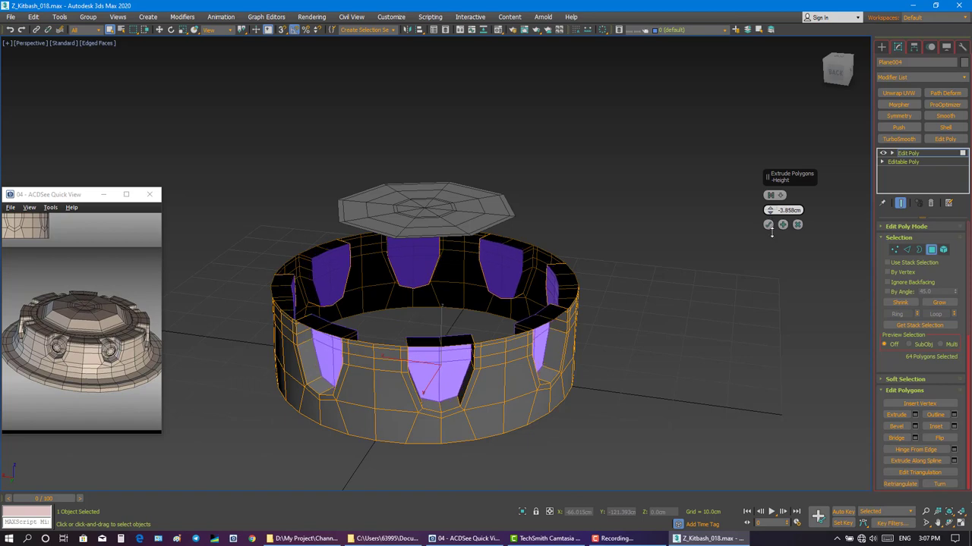
pyautogui.keyDown('alt'); pyautogui.moveTo(501, 299); pyautogui.dragTo(499, 316, button='middle'); pyautogui.keyUp('alt')
pyautogui.keyDown('alt'); pyautogui.moveTo(549, 282); pyautogui.dragTo(519, 298, button='middle'); pyautogui.keyUp('alt')
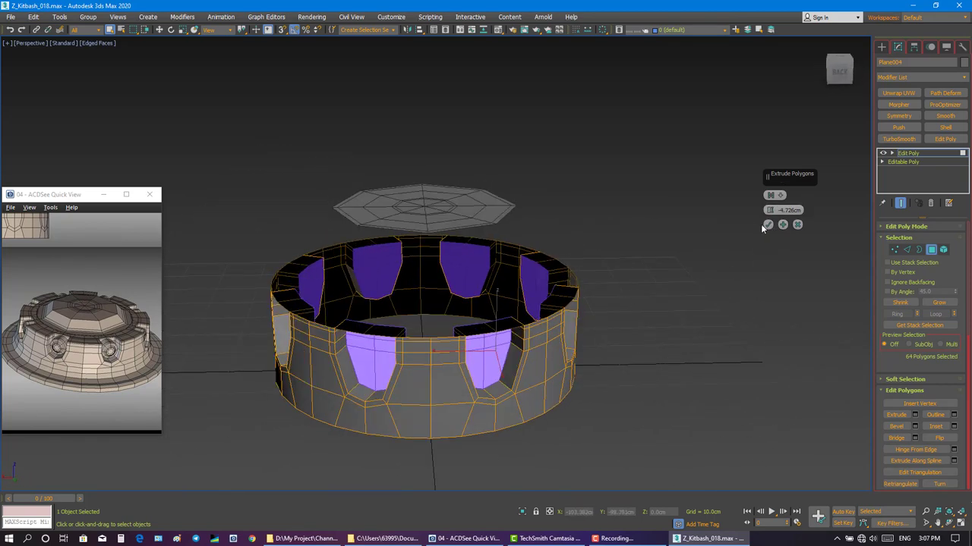
pyautogui.doubleClick(785, 210)
pyautogui.write('-5')
pyautogui.press('Return')
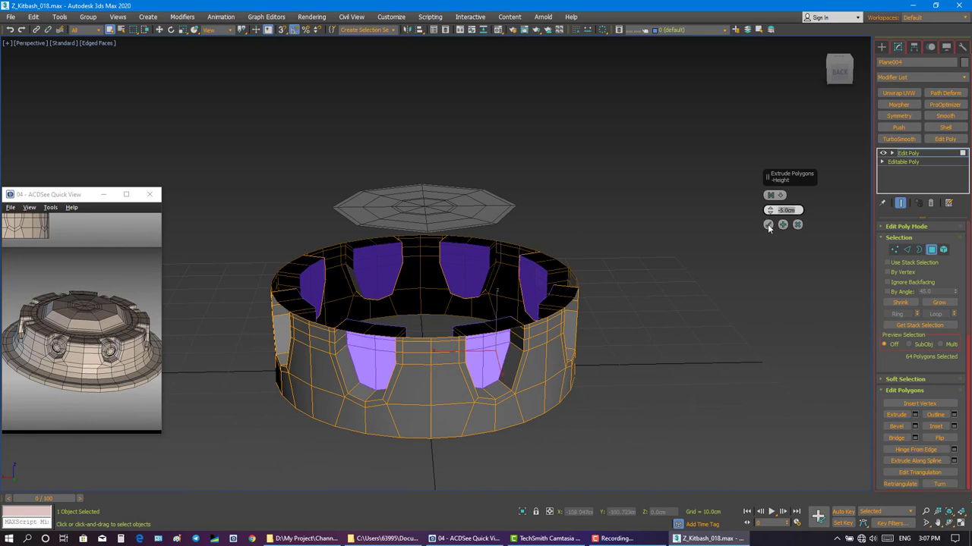
pyautogui.click(768, 226)
pyautogui.scroll(4, 481, 326)
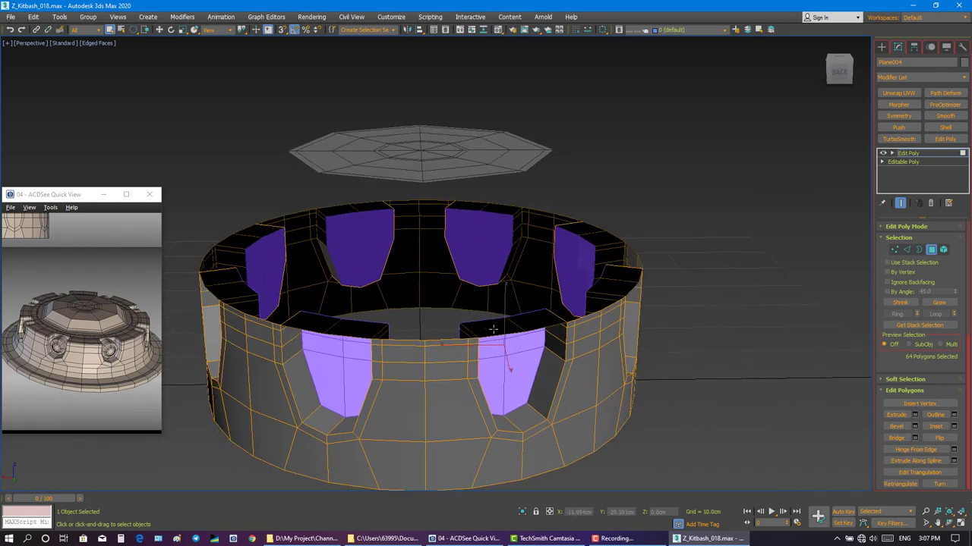
# Select the top faces sitting above each recessed panel around the ring.
pyautogui.click(493, 329)
pyautogui.keyDown('alt'); pyautogui.moveTo(492, 328); pyautogui.dragTo(486, 304, button='middle'); pyautogui.keyUp('alt')
pyautogui.keyDown('ctrl'); pyautogui.click(619, 262); pyautogui.keyUp('ctrl')
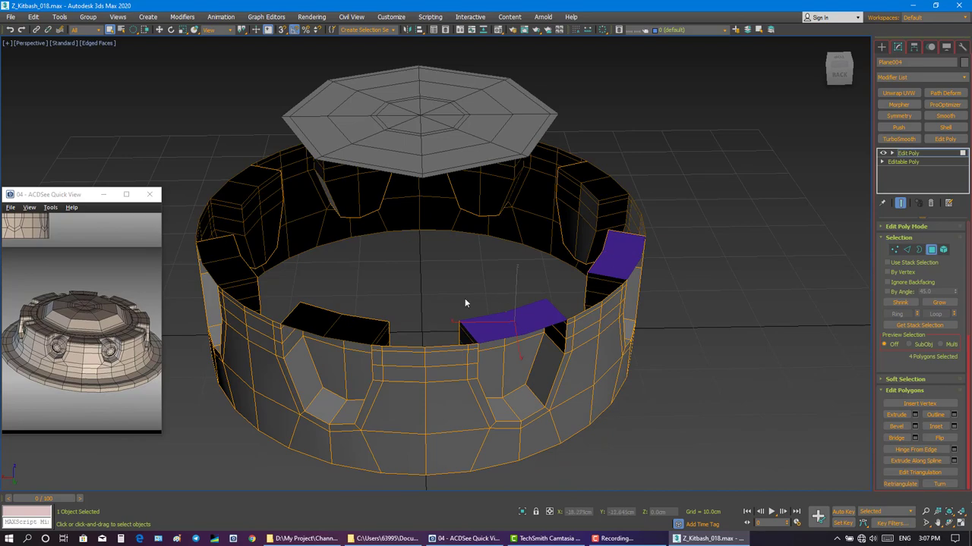
pyautogui.keyDown('ctrl'); pyautogui.click(334, 323); pyautogui.keyUp('ctrl')
pyautogui.moveTo(334, 323)
pyautogui.keyDown('alt'); pyautogui.mouseDown(button='middle')
pyautogui.moveTo(352, 342)
pyautogui.moveTo(476, 320)
pyautogui.moveTo(431, 350)
pyautogui.mouseUp(button='middle'); pyautogui.keyUp('alt')
pyautogui.keyDown('ctrl'); pyautogui.click(428, 309); pyautogui.keyUp('ctrl')
pyautogui.scroll(3, 432, 350)
pyautogui.keyDown('ctrl'); pyautogui.click(387, 296); pyautogui.keyUp('ctrl')
pyautogui.keyDown('ctrl'); pyautogui.click(274, 265); pyautogui.keyUp('ctrl')
pyautogui.scroll(-3, 273, 265)
pyautogui.scroll(1, 422, 319)
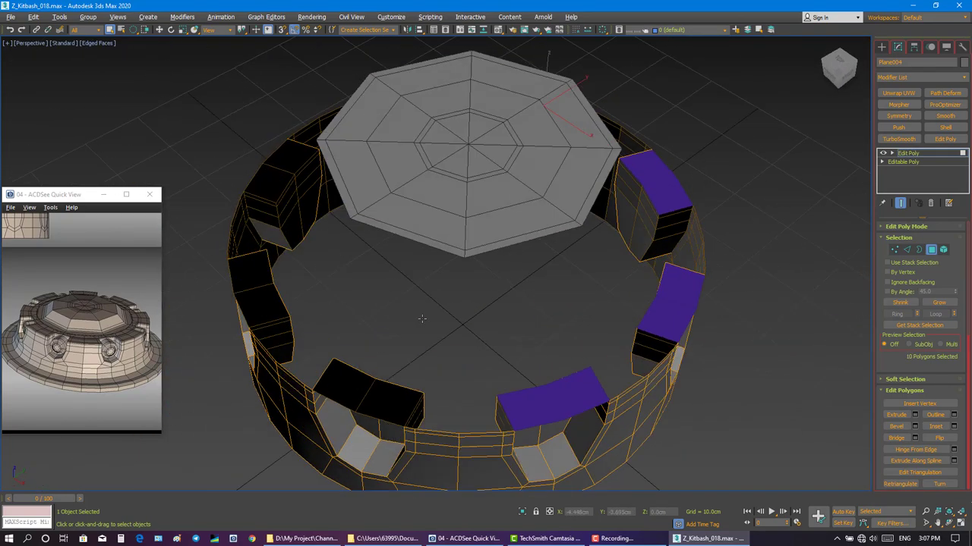
pyautogui.keyDown('ctrl'); pyautogui.click(387, 402); pyautogui.keyUp('ctrl')
pyautogui.keyDown('ctrl'); pyautogui.click(342, 384); pyautogui.keyUp('ctrl')
pyautogui.moveTo(341, 384)
pyautogui.keyDown('alt'); pyautogui.mouseDown(button='middle')
pyautogui.moveTo(491, 370)
pyautogui.moveTo(507, 356)
pyautogui.mouseUp(button='middle'); pyautogui.keyUp('alt')
pyautogui.keyDown('ctrl'); pyautogui.click(463, 364); pyautogui.keyUp('ctrl')
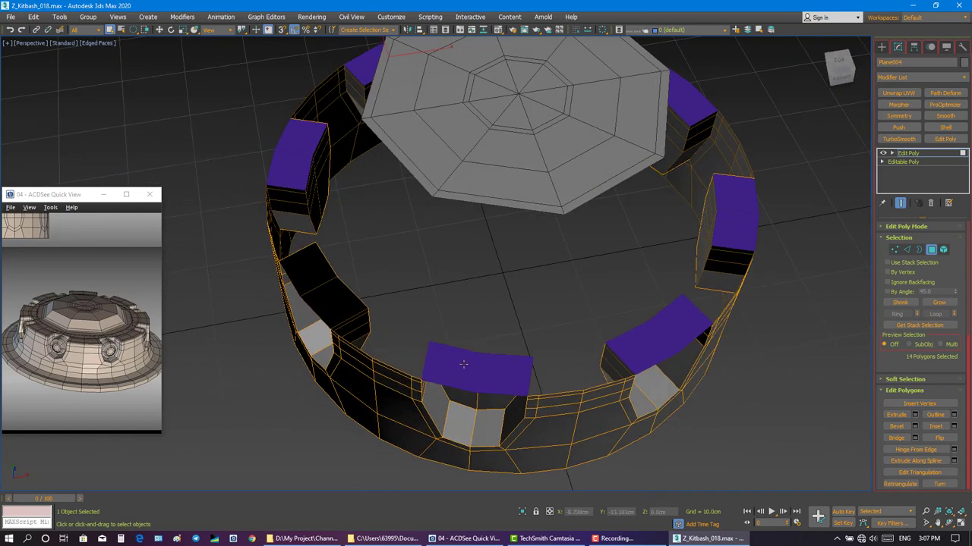
pyautogui.scroll(-3, 463, 364)
# Delete the selected top faces and inspect the notched, castellated rim.
pyautogui.press('Delete')
pyautogui.keyDown('alt'); pyautogui.moveTo(440, 347); pyautogui.dragTo(433, 364, button='middle'); pyautogui.keyUp('alt')
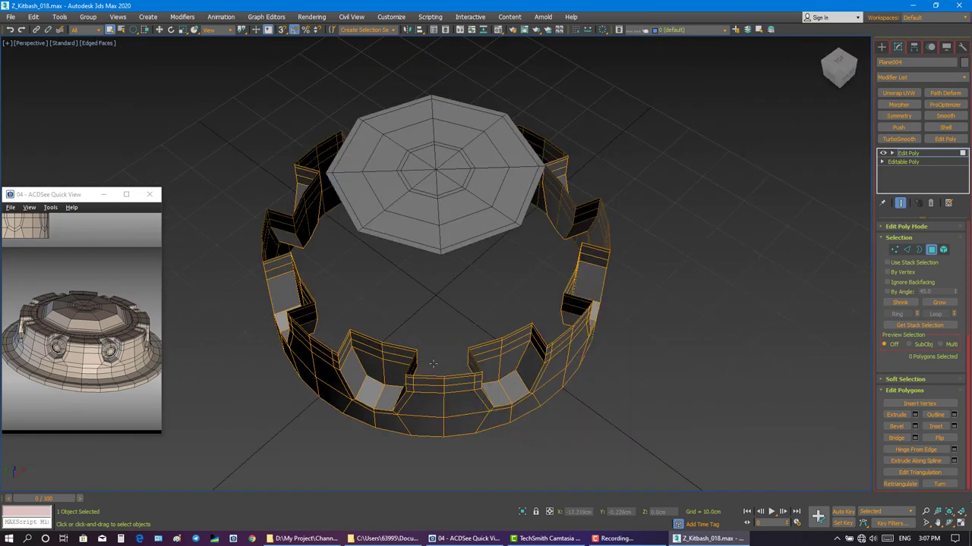
pyautogui.keyDown('alt'); pyautogui.moveTo(810, 113); pyautogui.dragTo(545, 317, button='middle'); pyautogui.keyUp('alt')
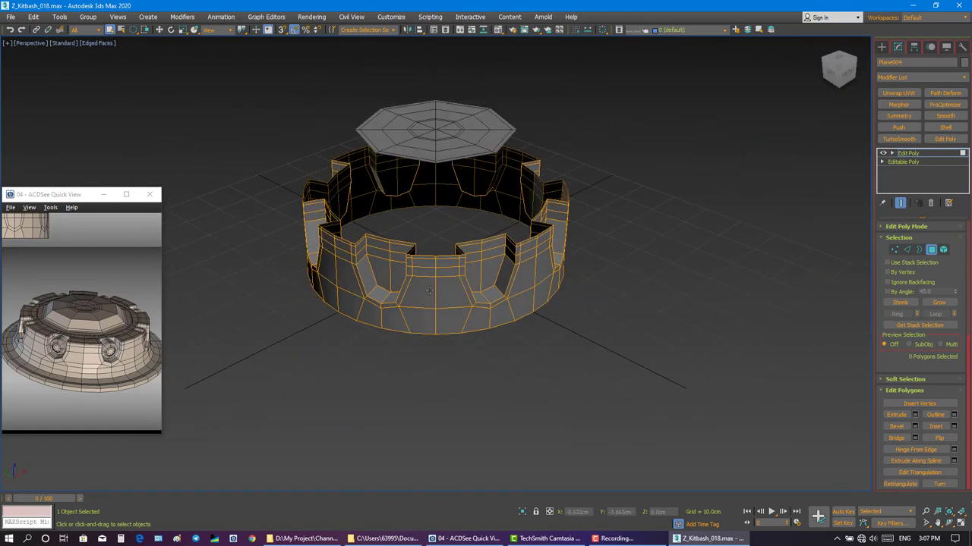
pyautogui.scroll(3, 429, 291)
pyautogui.scroll(3, 429, 290)
pyautogui.moveTo(435, 282); pyautogui.dragTo(443, 296, button='middle')
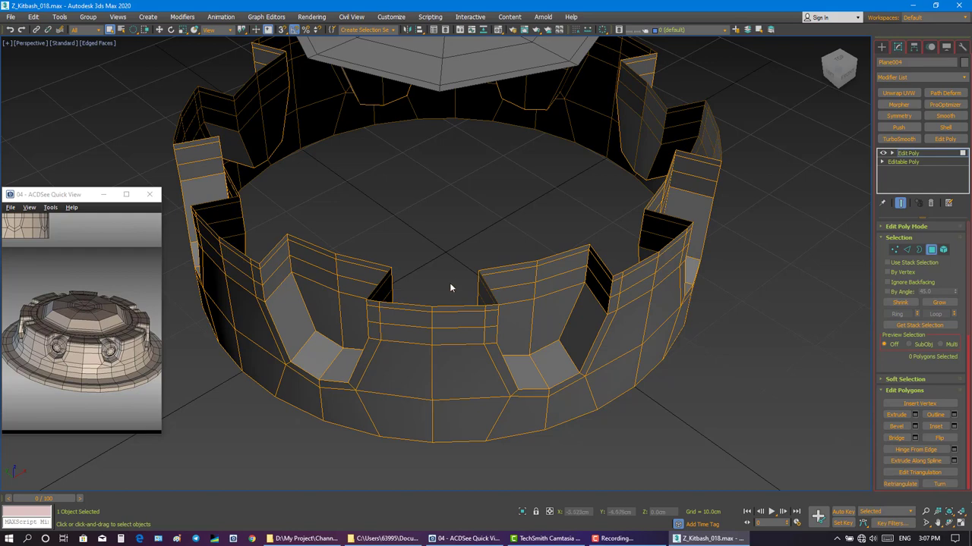
# Switch to Edge mode and select the wall's entire top edge loop.
pyautogui.scroll(1, 443, 278)
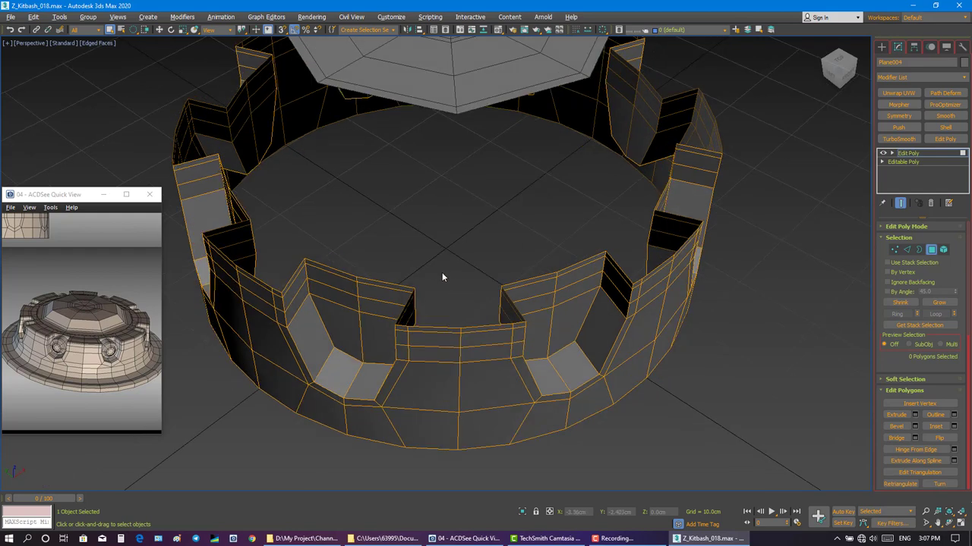
pyautogui.scroll(-3, 442, 277)
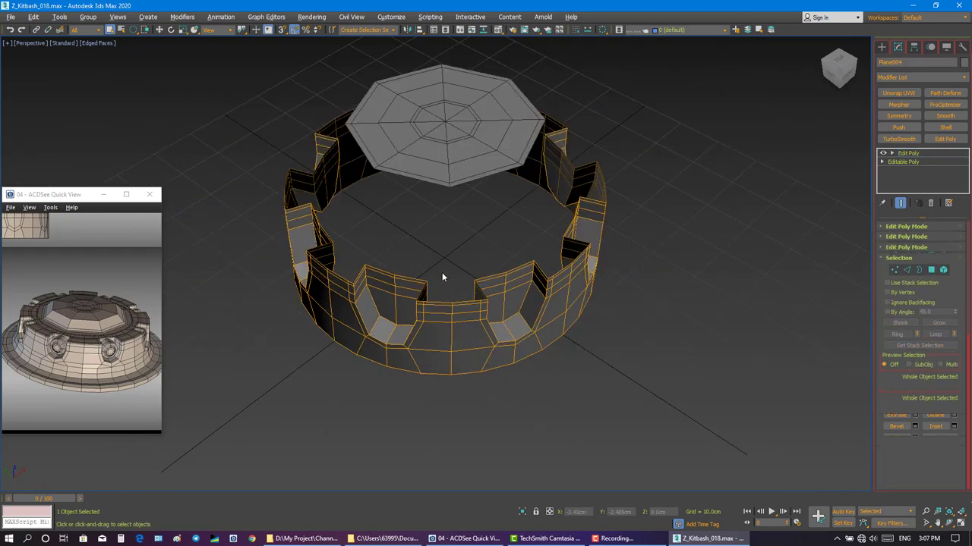
pyautogui.keyDown('alt'); pyautogui.moveTo(426, 280); pyautogui.dragTo(440, 277, button='middle'); pyautogui.keyUp('alt')
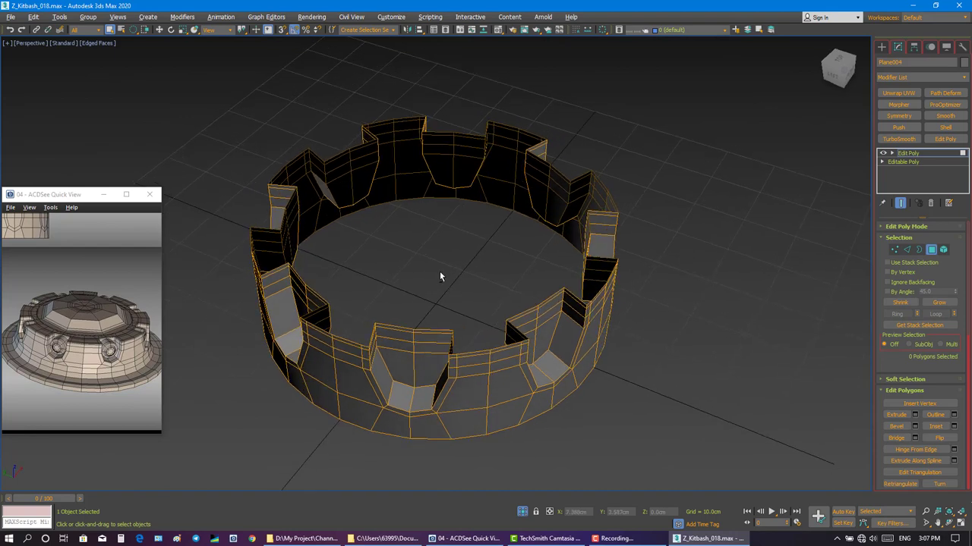
pyautogui.click(906, 250)
pyautogui.scroll(5, 477, 284)
pyautogui.moveTo(453, 314)
pyautogui.keyDown('alt'); pyautogui.mouseDown(button='middle')
pyautogui.moveTo(466, 284)
pyautogui.moveTo(477, 294)
pyautogui.mouseUp(button='middle'); pyautogui.keyUp('alt')
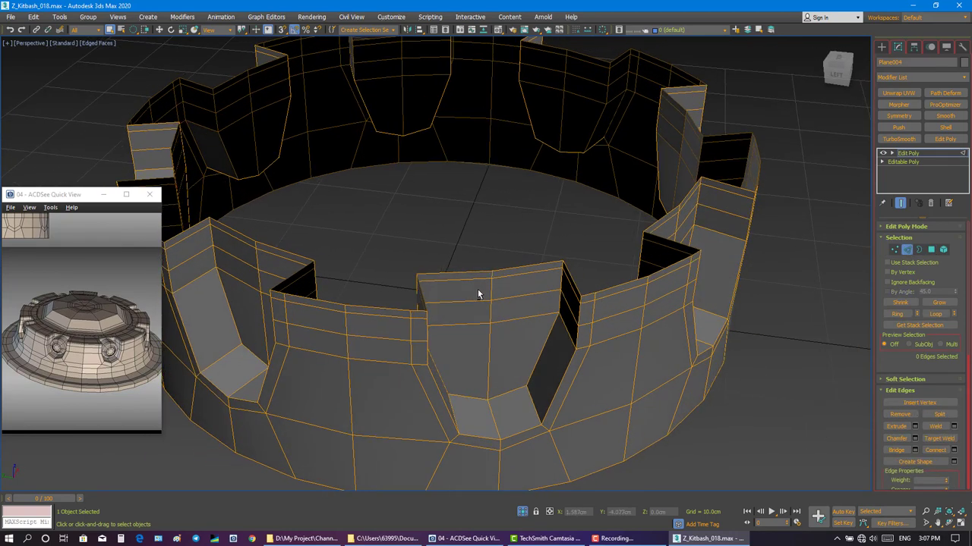
pyautogui.doubleClick(603, 289)
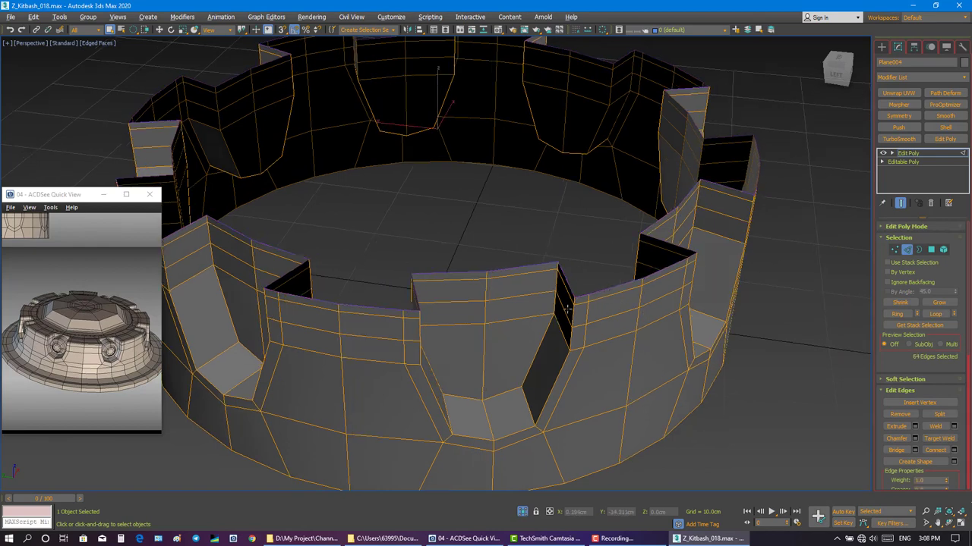
# Deselect the top edges running along the first crenel gaps.
pyautogui.keyDown('alt'); pyautogui.moveTo(603, 289); pyautogui.dragTo(421, 252, button='middle'); pyautogui.keyUp('alt')
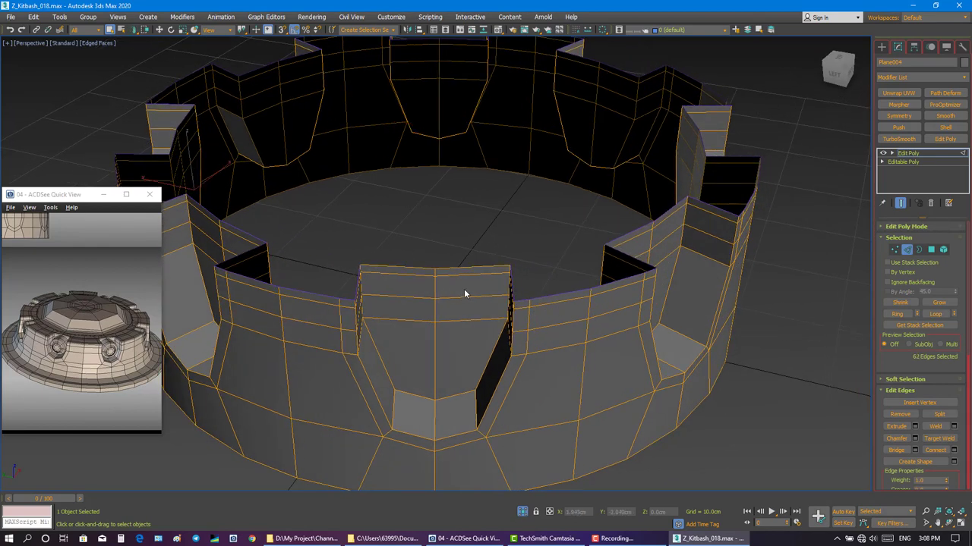
pyautogui.moveTo(460, 295)
pyautogui.keyDown('alt'); pyautogui.mouseDown(button='middle')
pyautogui.moveTo(343, 274)
pyautogui.moveTo(367, 305)
pyautogui.mouseUp(button='middle'); pyautogui.keyUp('alt')
pyautogui.keyDown('ctrl'); pyautogui.click(343, 272); pyautogui.keyUp('ctrl')
pyautogui.keyDown('alt'); pyautogui.click(343, 273); pyautogui.keyUp('alt')
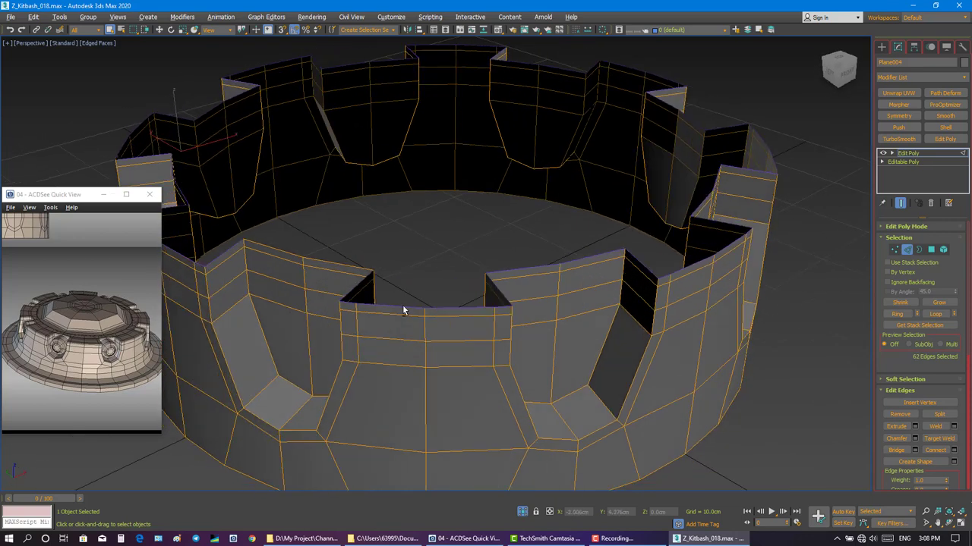
pyautogui.keyDown('alt'); pyautogui.click(310, 268); pyautogui.keyUp('alt')
pyautogui.keyDown('alt'); pyautogui.moveTo(310, 268); pyautogui.dragTo(475, 279, button='middle'); pyautogui.keyUp('alt')
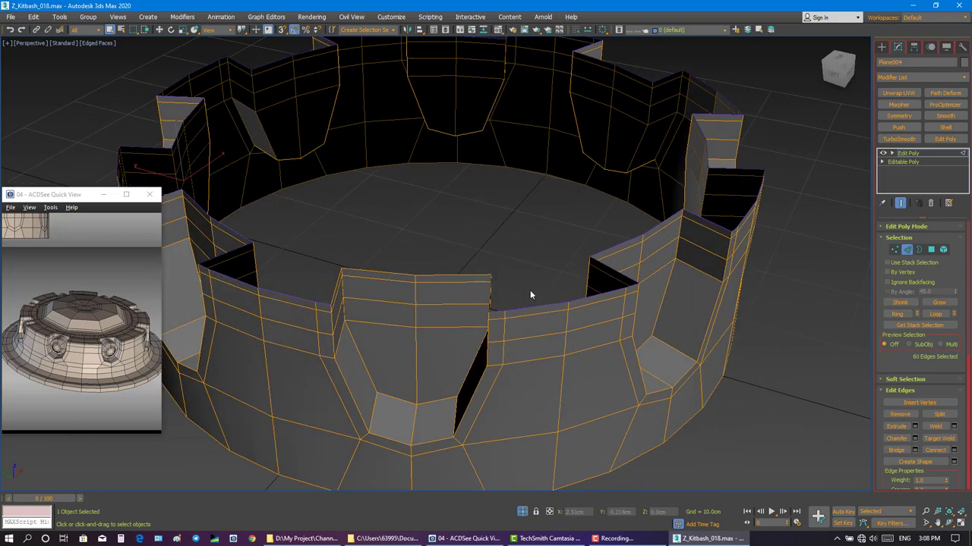
pyautogui.keyDown('alt'); pyautogui.moveTo(530, 295); pyautogui.dragTo(532, 290, button='middle'); pyautogui.keyUp('alt')
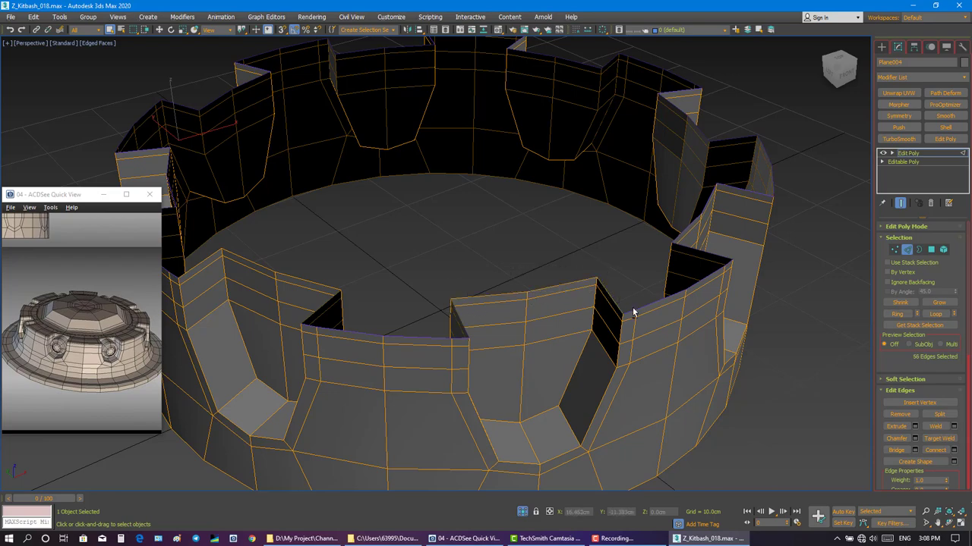
pyautogui.keyDown('alt'); pyautogui.moveTo(633, 310); pyautogui.dragTo(557, 301, button='middle'); pyautogui.keyUp('alt')
# Deselect the edges inside the remaining crenel gaps, leaving only merlon rim edges selected.
pyautogui.keyDown('alt'); pyautogui.click(529, 294); pyautogui.keyUp('alt')
pyautogui.keyDown('alt'); pyautogui.click(627, 243); pyautogui.keyUp('alt')
pyautogui.keyDown('alt'); pyautogui.moveTo(627, 243); pyautogui.dragTo(502, 256, button='middle'); pyautogui.keyUp('alt')
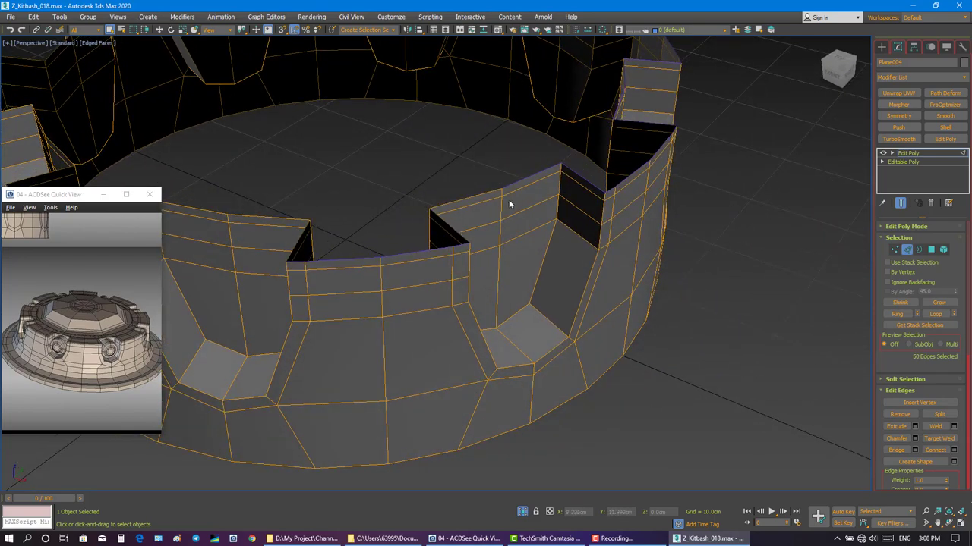
pyautogui.keyDown('alt'); pyautogui.click(565, 178); pyautogui.keyUp('alt')
pyautogui.keyDown('alt'); pyautogui.moveTo(565, 178); pyautogui.dragTo(485, 239, button='middle'); pyautogui.keyUp('alt')
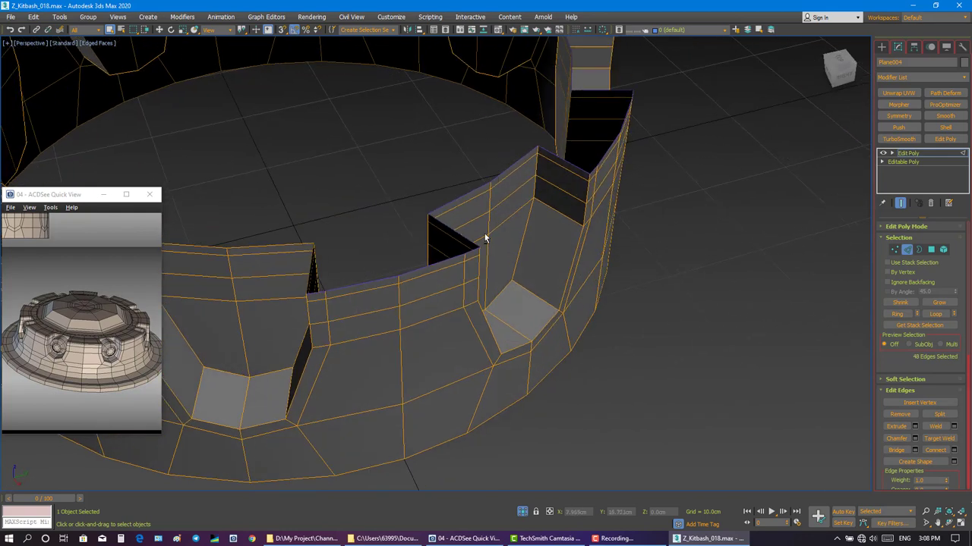
pyautogui.moveTo(427, 210)
pyautogui.keyDown('alt'); pyautogui.mouseDown(button='middle')
pyautogui.moveTo(513, 227)
pyautogui.moveTo(489, 228)
pyautogui.moveTo(527, 264)
pyautogui.moveTo(510, 271)
pyautogui.moveTo(546, 276)
pyautogui.moveTo(514, 297)
pyautogui.moveTo(518, 286)
pyautogui.moveTo(495, 282)
pyautogui.mouseUp(button='middle'); pyautogui.keyUp('alt')
pyautogui.keyDown('alt'); pyautogui.click(512, 226); pyautogui.keyUp('alt')
pyautogui.keyDown('alt'); pyautogui.click(527, 264); pyautogui.keyUp('alt')
pyautogui.keyDown('alt'); pyautogui.click(565, 272); pyautogui.keyUp('alt')
pyautogui.keyDown('alt'); pyautogui.click(566, 286); pyautogui.keyUp('alt')
# Extrude the merlon rim edges with Height -4.918cm and Width 0.0cm to form flat caps.
pyautogui.scroll(-8, 545, 301)
pyautogui.rightClick(468, 360)
pyautogui.click(397, 417)
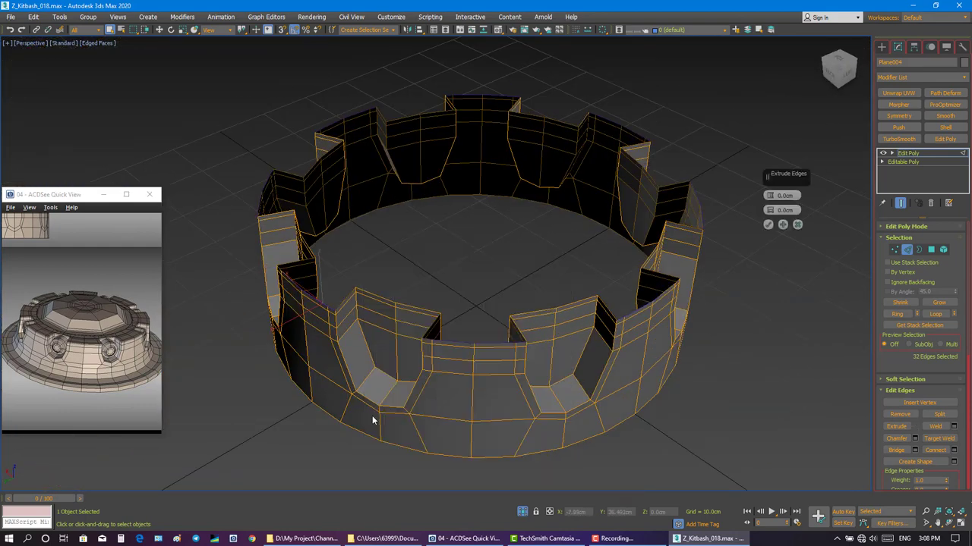
pyautogui.moveTo(769, 195)
pyautogui.mouseDown()
pyautogui.moveTo(772, 220)
pyautogui.moveTo(769, 178)
pyautogui.mouseUp()
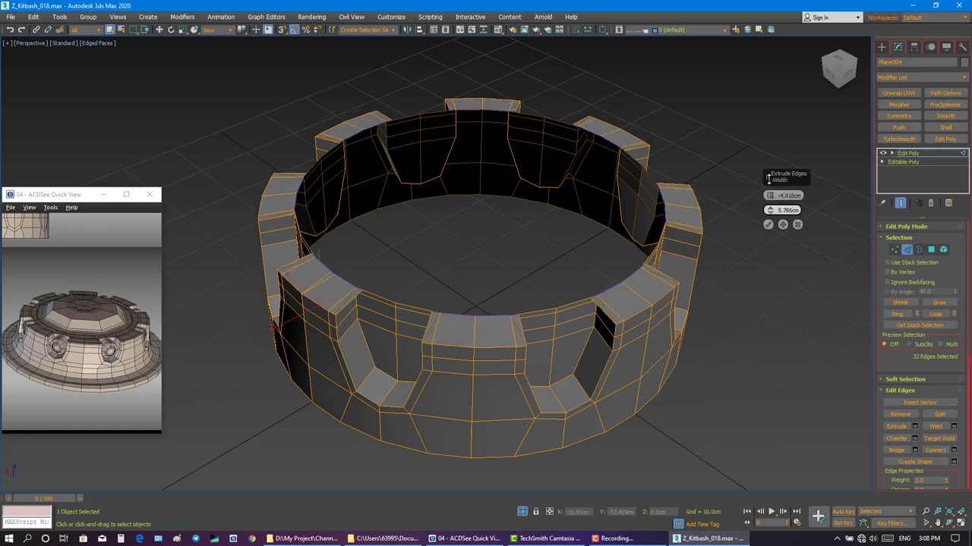
pyautogui.rightClick(768, 178)
pyautogui.keyDown('alt'); pyautogui.moveTo(669, 215); pyautogui.dragTo(687, 216, button='middle'); pyautogui.keyUp('alt')
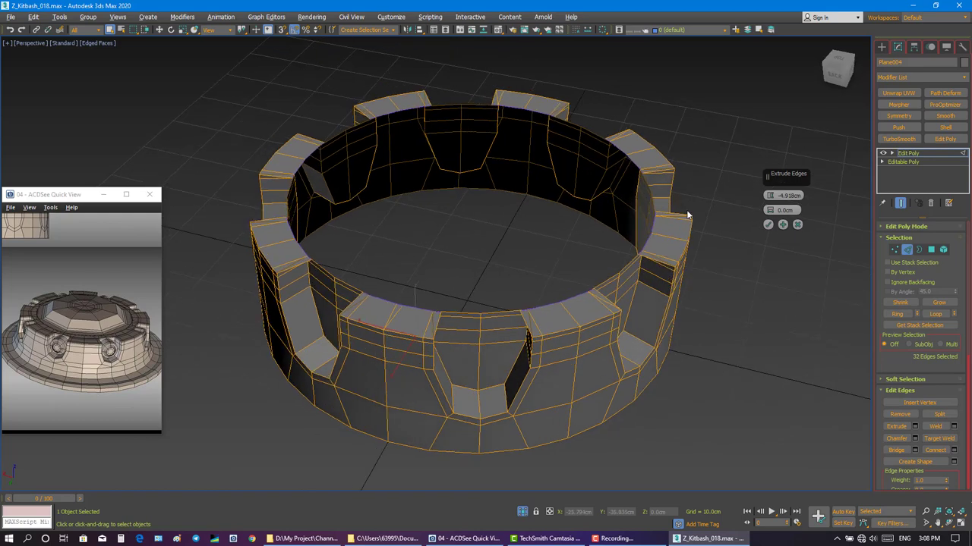
pyautogui.click(768, 225)
pyautogui.rightClick(554, 318)
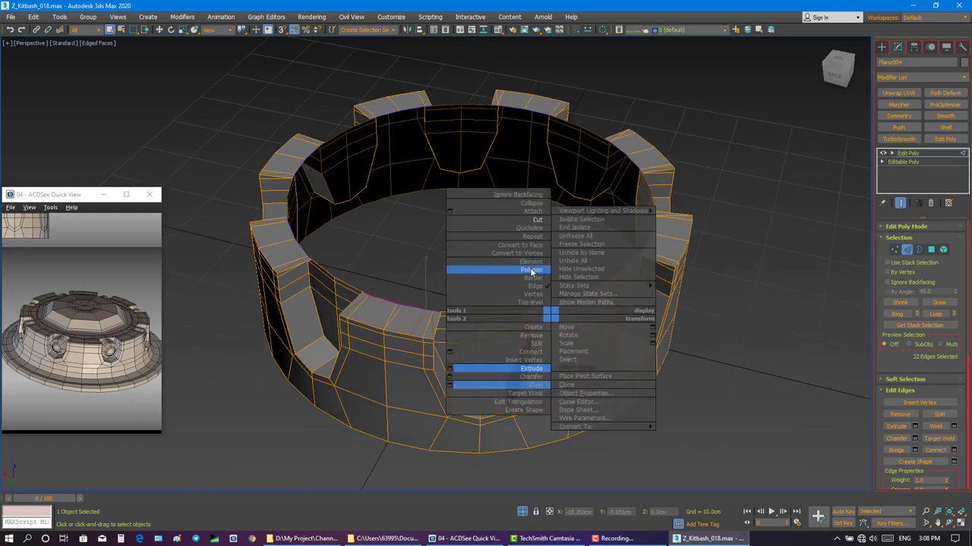
pyautogui.click(530, 257)
pyautogui.press('r')
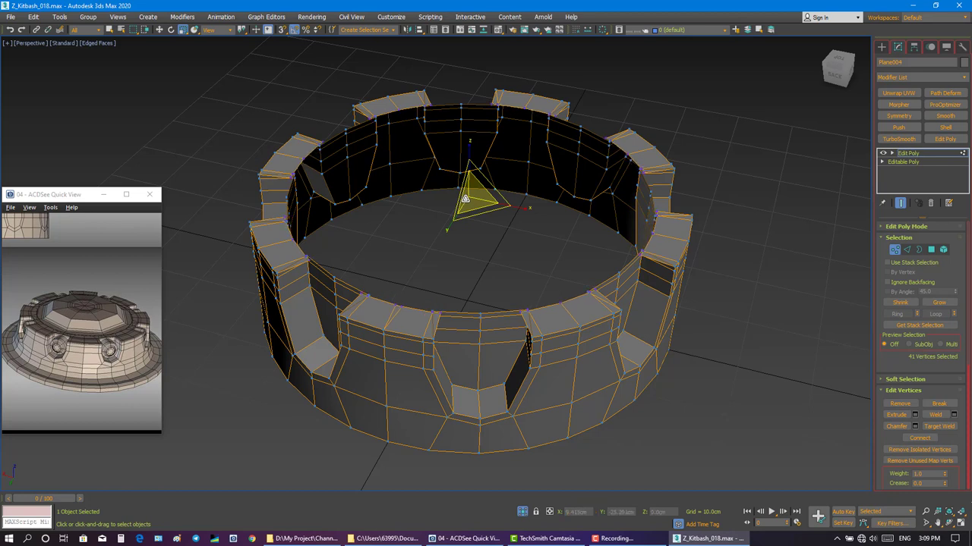
pyautogui.press('x')
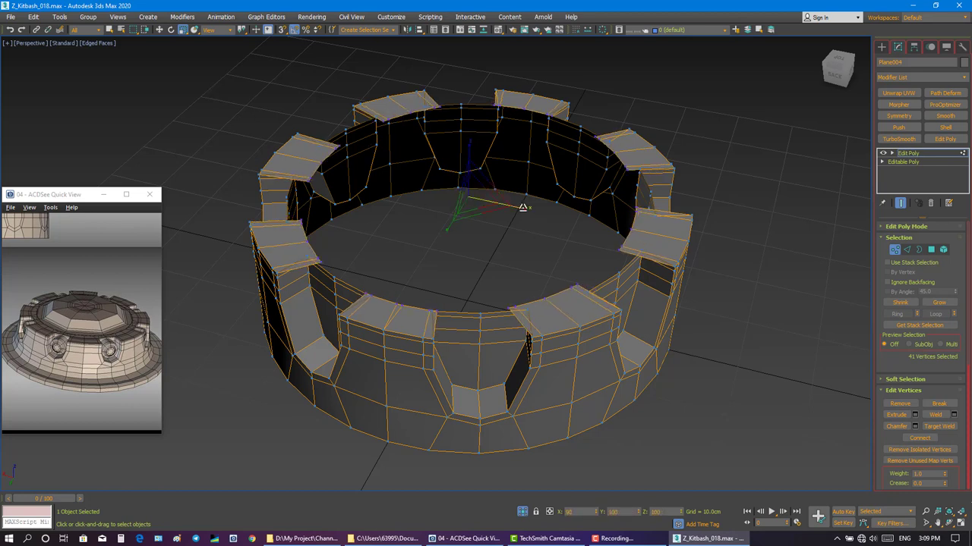
pyautogui.press('x')
pyautogui.press('x')
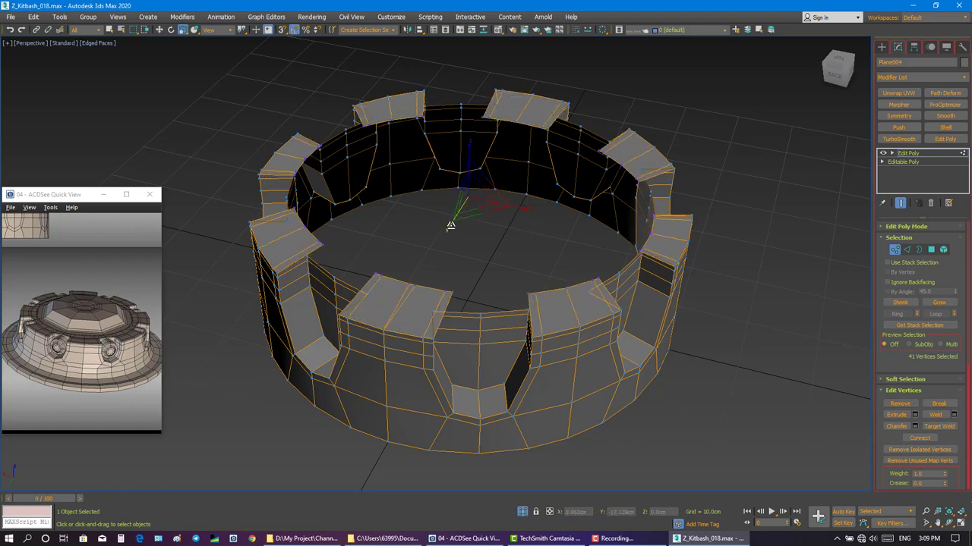
pyautogui.press('x')
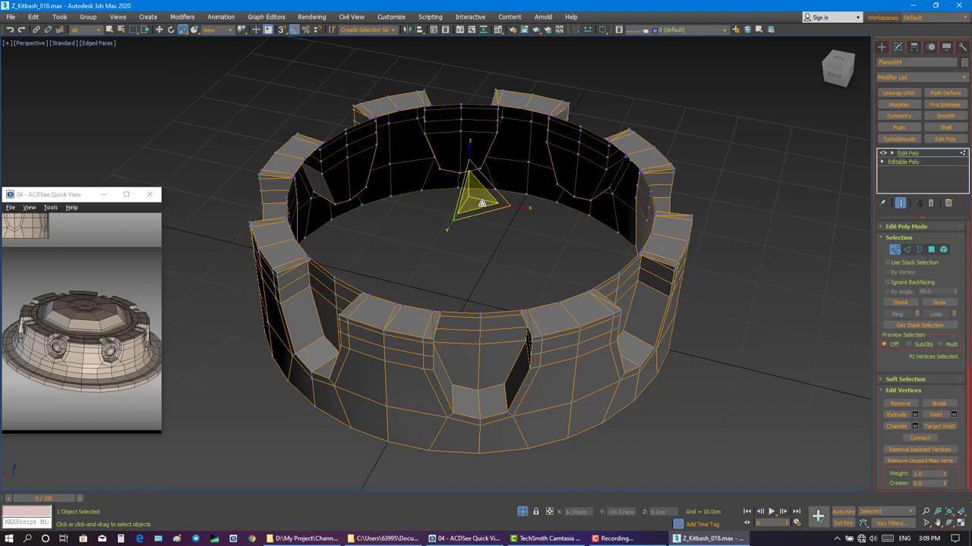
pyautogui.moveTo(466, 191); pyautogui.dragTo(471, 205)
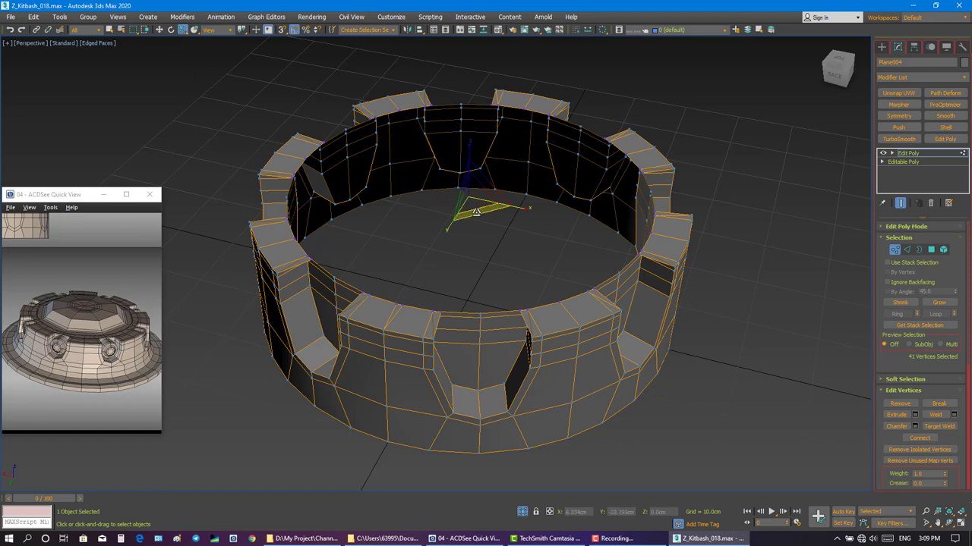
pyautogui.moveTo(476, 213); pyautogui.dragTo(521, 208)
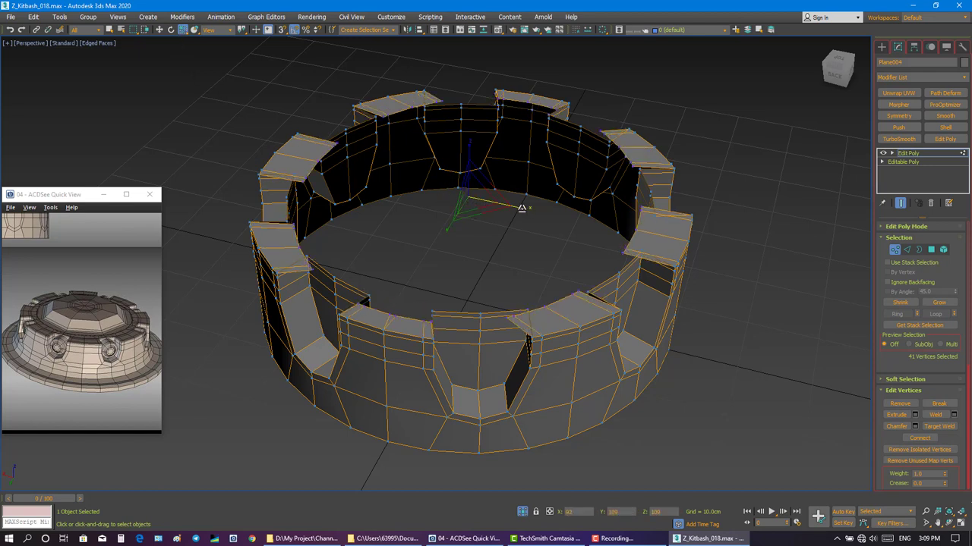
pyautogui.hotkey('ctrl', 'z')
pyautogui.keyDown('alt'); pyautogui.moveTo(521, 208); pyautogui.dragTo(252, 119, button='middle'); pyautogui.keyUp('alt')
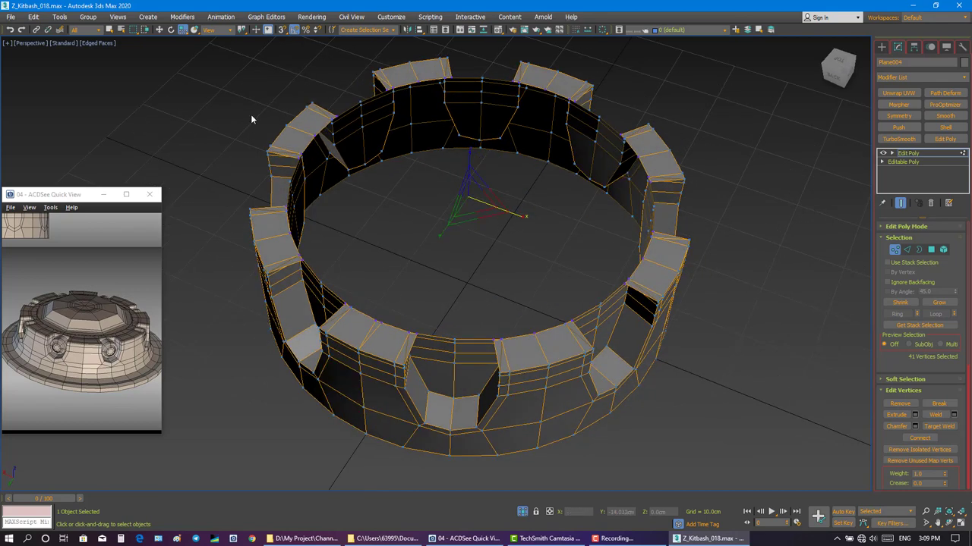
pyautogui.click(109, 29)
pyautogui.scroll(3, 334, 158)
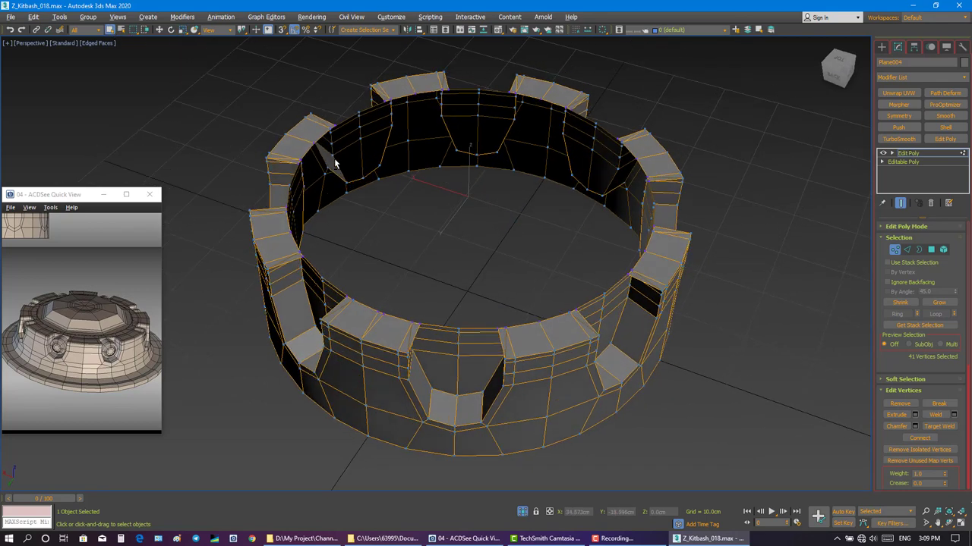
pyautogui.scroll(2, 364, 222)
pyautogui.scroll(3, 364, 226)
pyautogui.scroll(3, 417, 239)
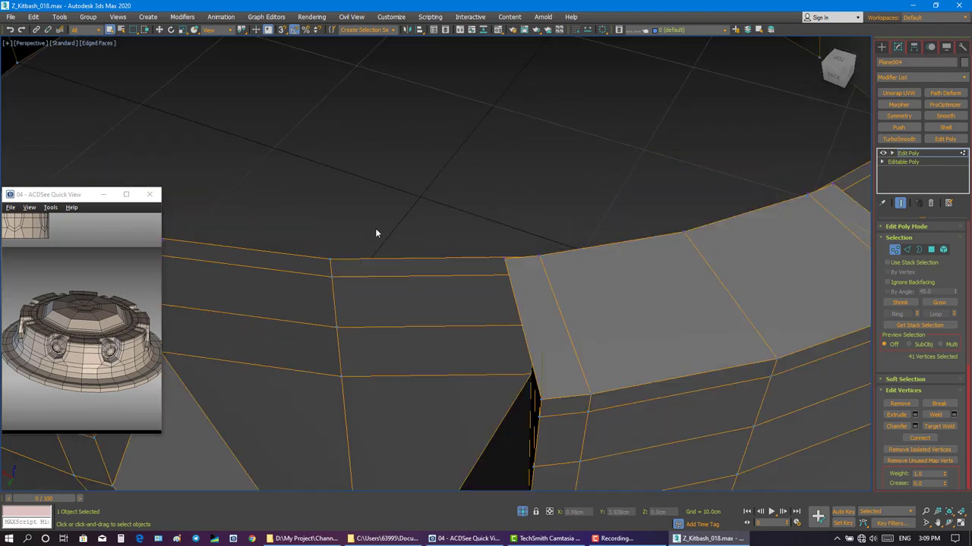
# Clear the vertex selection and turn on Target Weld.
pyautogui.click(431, 219)
pyautogui.rightClick(432, 219)
pyautogui.click(410, 281)
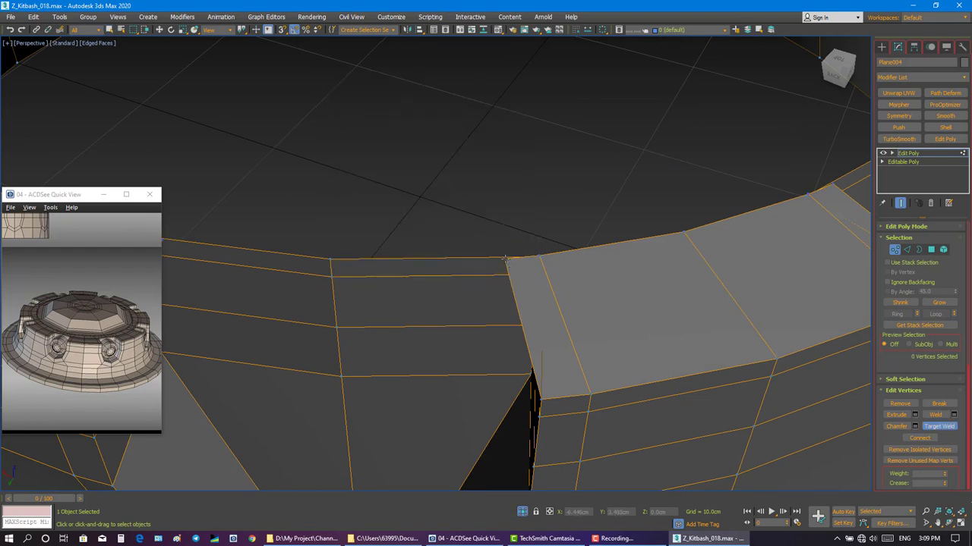
# Orbit and zoom around the ring wall to inspect the capped merlons.
pyautogui.moveTo(526, 263)
pyautogui.keyDown('alt'); pyautogui.mouseDown(button='middle')
pyautogui.moveTo(570, 264)
pyautogui.moveTo(544, 262)
pyautogui.mouseUp(button='middle'); pyautogui.keyUp('alt')
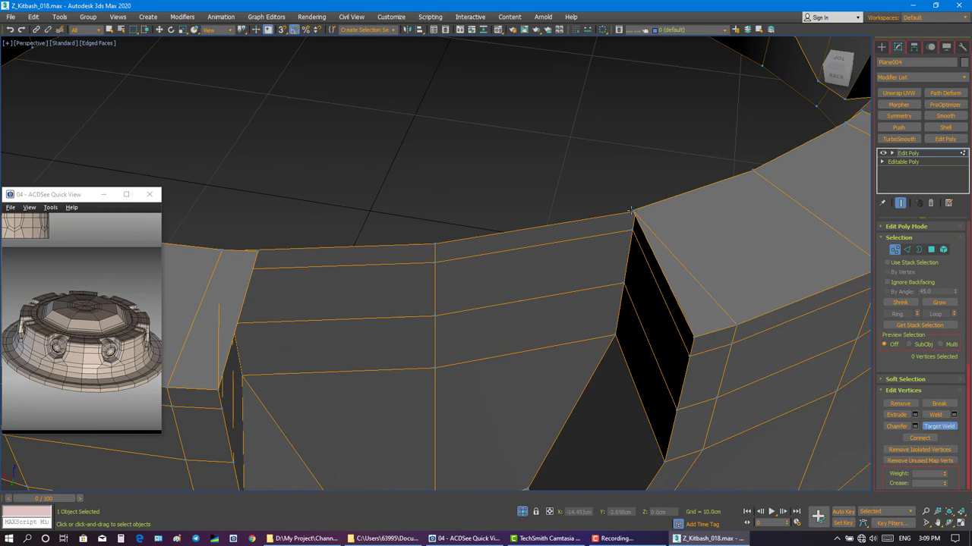
pyautogui.moveTo(636, 214)
pyautogui.keyDown('alt'); pyautogui.mouseDown(button='middle')
pyautogui.moveTo(655, 265)
pyautogui.moveTo(522, 271)
pyautogui.mouseUp(button='middle'); pyautogui.keyUp('alt')
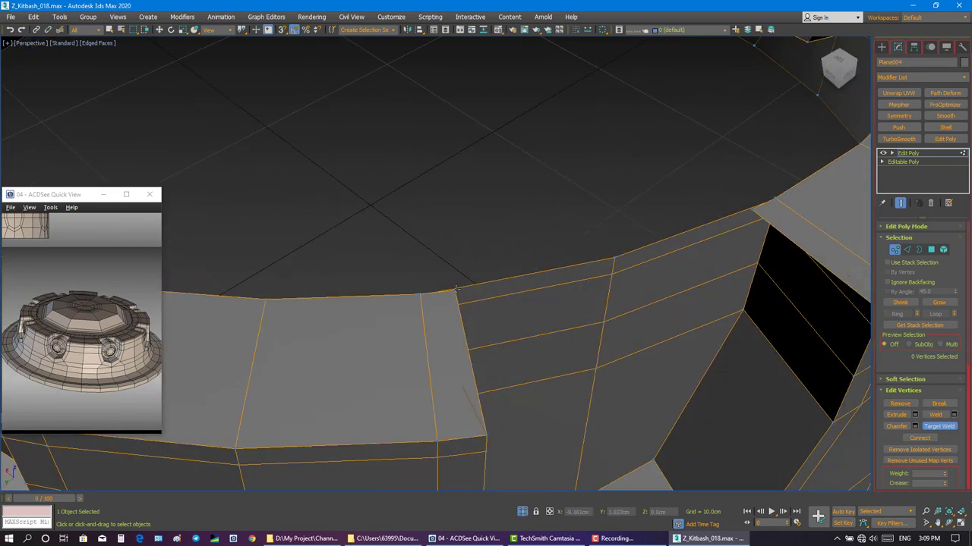
pyautogui.scroll(-3, 452, 280)
pyautogui.scroll(-5, 450, 279)
pyautogui.moveTo(450, 279)
pyautogui.keyDown('alt'); pyautogui.mouseDown(button='middle')
pyautogui.moveTo(432, 273)
pyautogui.moveTo(413, 231)
pyautogui.mouseUp(button='middle'); pyautogui.keyUp('alt')
pyautogui.scroll(-3, 455, 288)
pyautogui.scroll(5, 454, 286)
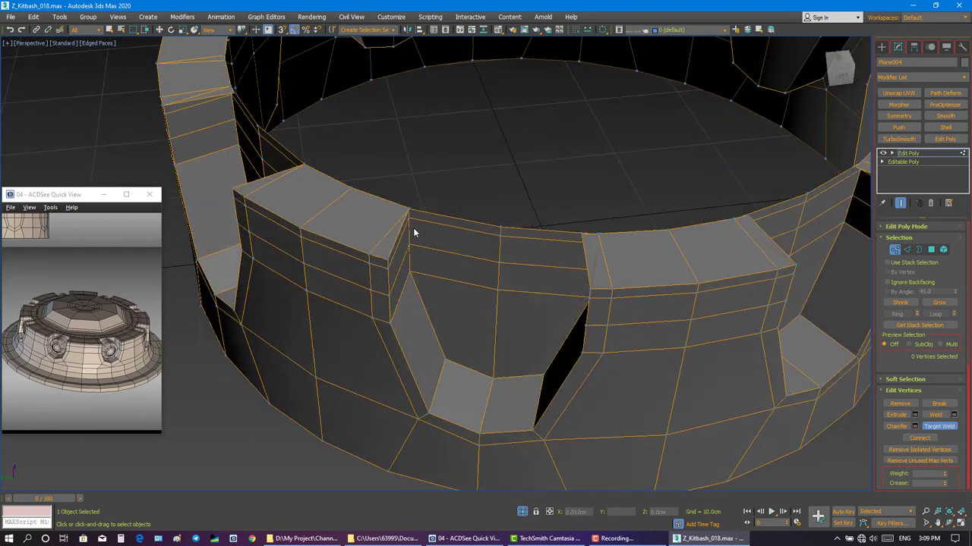
pyautogui.moveTo(589, 238)
pyautogui.keyDown('alt'); pyautogui.mouseDown(button='middle')
pyautogui.moveTo(544, 251)
pyautogui.moveTo(565, 251)
pyautogui.moveTo(534, 275)
pyautogui.moveTo(614, 246)
pyautogui.mouseUp(button='middle'); pyautogui.keyUp('alt')
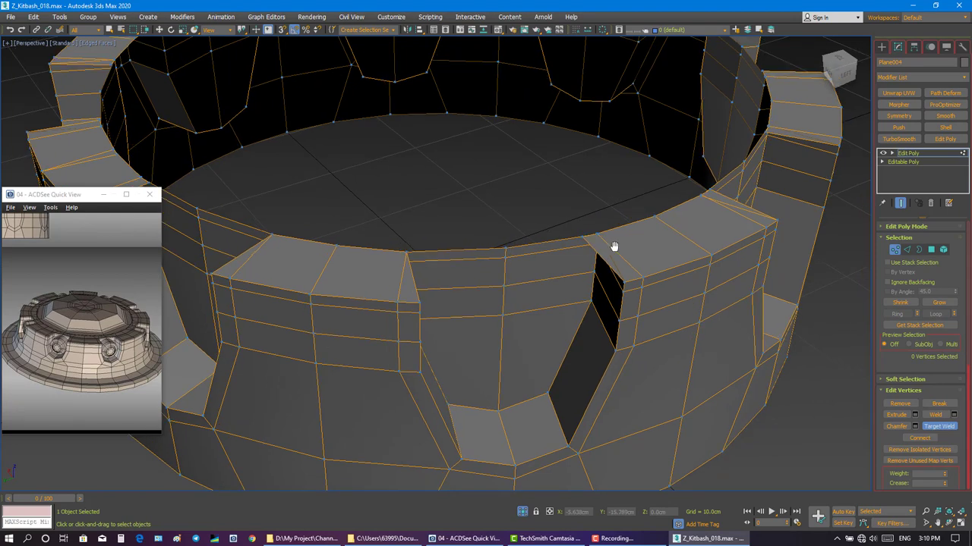
pyautogui.keyDown('alt'); pyautogui.moveTo(546, 271); pyautogui.dragTo(509, 285, button='middle'); pyautogui.keyUp('alt')
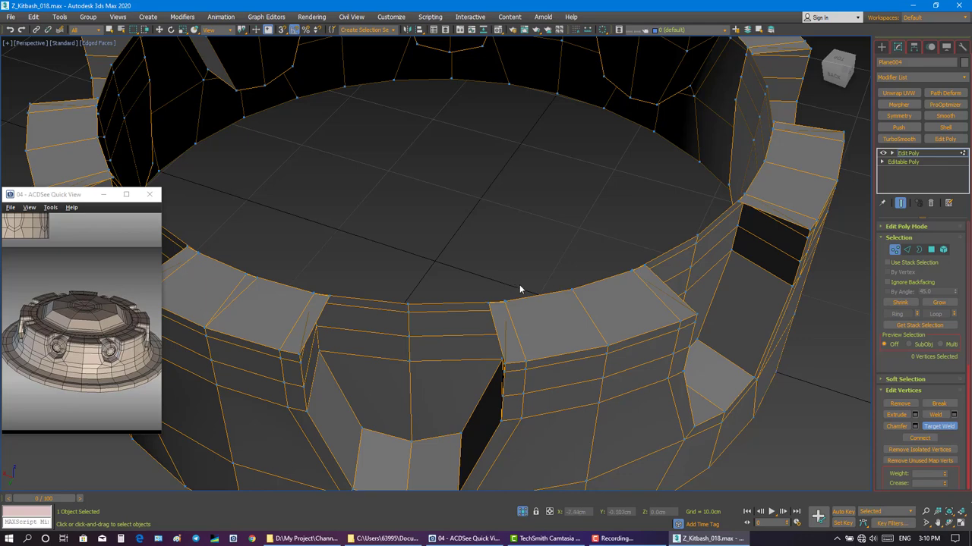
# In Edge mode, select the inner top-rim edge loop and a rim corner edge.
pyautogui.press('2')
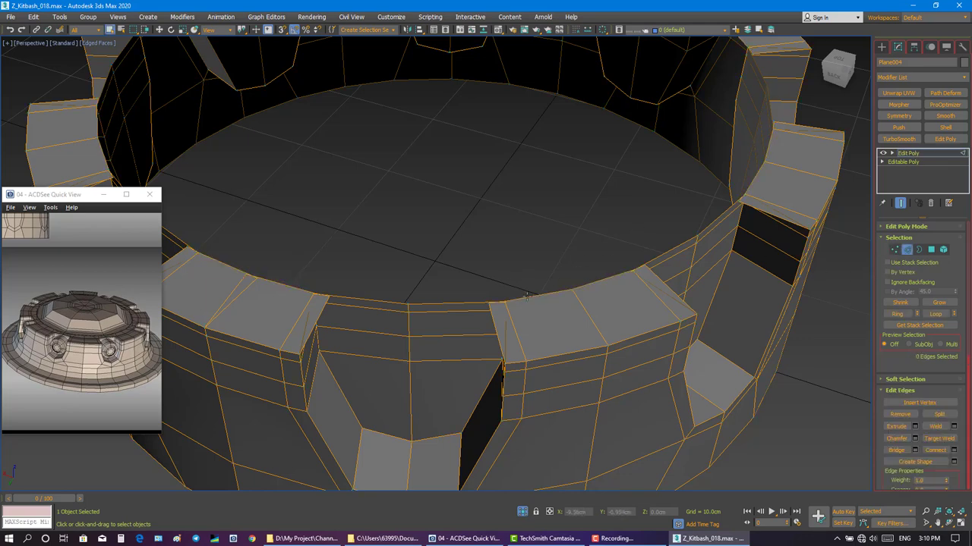
pyautogui.doubleClick(527, 296)
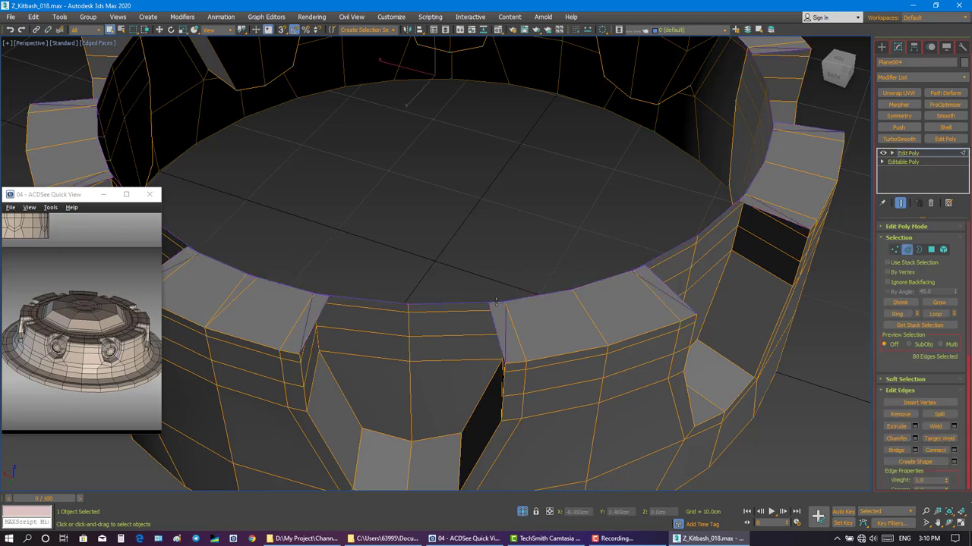
pyautogui.click(495, 302)
pyautogui.scroll(5, 495, 303)
pyautogui.keyDown('alt'); pyautogui.moveTo(495, 302); pyautogui.dragTo(470, 334, button='middle'); pyautogui.keyUp('alt')
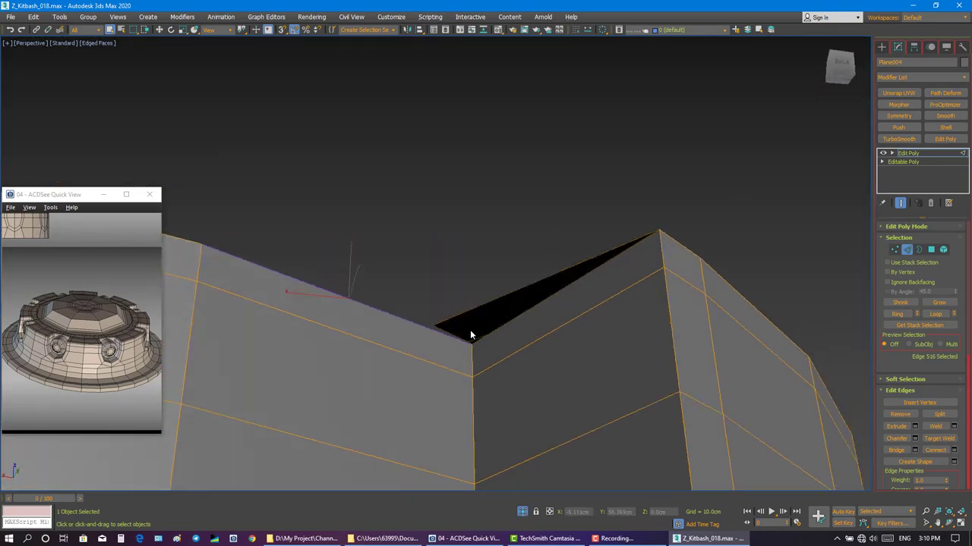
pyautogui.click(451, 334)
pyautogui.keyDown('alt'); pyautogui.moveTo(544, 243); pyautogui.dragTo(508, 339, button='middle'); pyautogui.keyUp('alt')
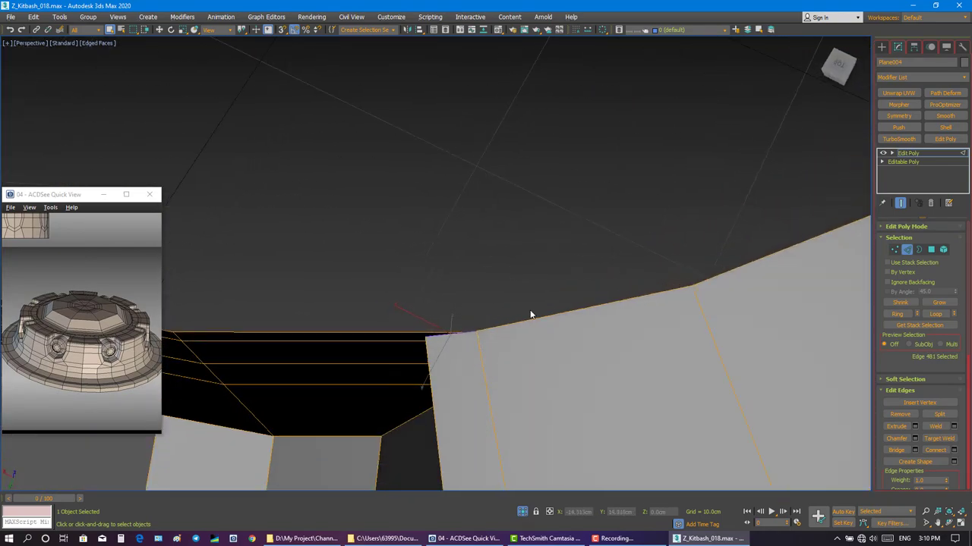
pyautogui.scroll(-2, 545, 312)
pyautogui.keyDown('alt'); pyautogui.moveTo(544, 313); pyautogui.dragTo(575, 290, button='middle'); pyautogui.keyUp('alt')
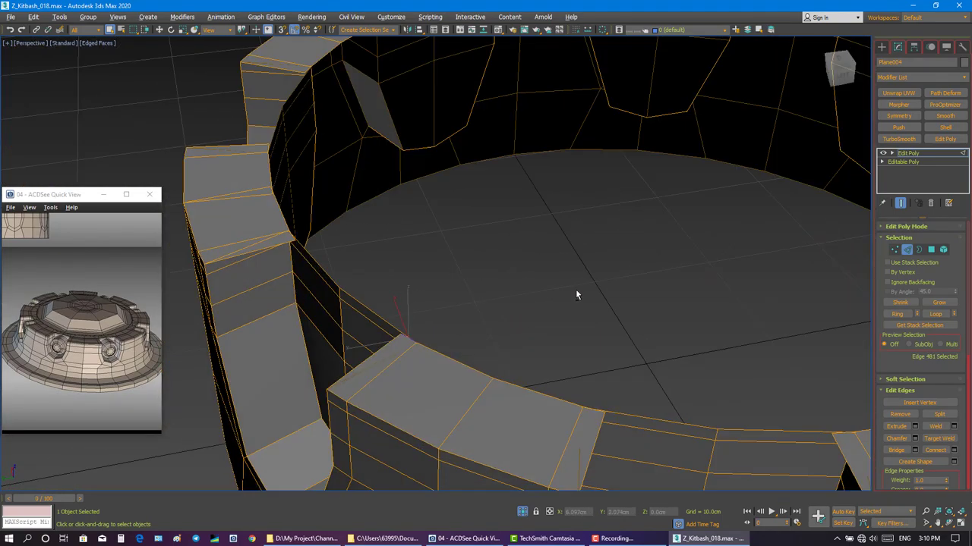
pyautogui.scroll(4, 565, 266)
pyautogui.scroll(3, 547, 262)
pyautogui.scroll(-4, 540, 259)
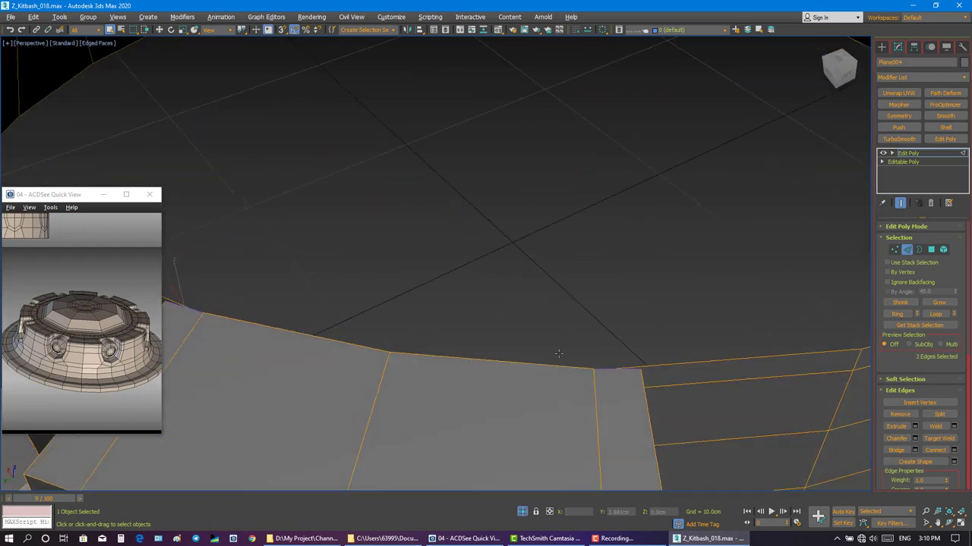
pyautogui.moveTo(542, 352)
pyautogui.keyDown('alt'); pyautogui.mouseDown(button='middle')
pyautogui.moveTo(516, 337)
pyautogui.moveTo(537, 335)
pyautogui.mouseUp(button='middle'); pyautogui.keyUp('alt')
# Convert the rim edges to vertices, move them down, then undo that change.
pyautogui.rightClick(537, 336)
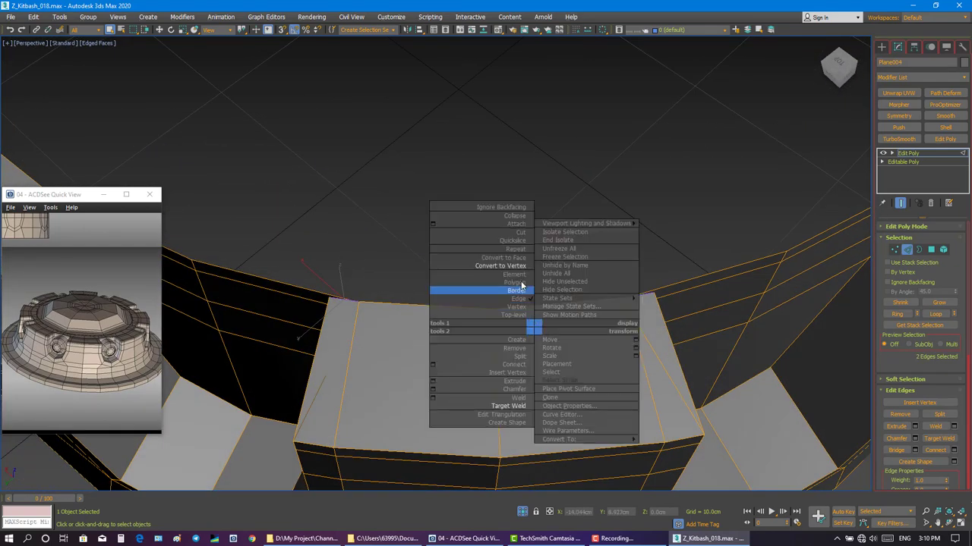
pyautogui.click(518, 267)
pyautogui.press('w')
pyautogui.moveTo(493, 306); pyautogui.dragTo(488, 325)
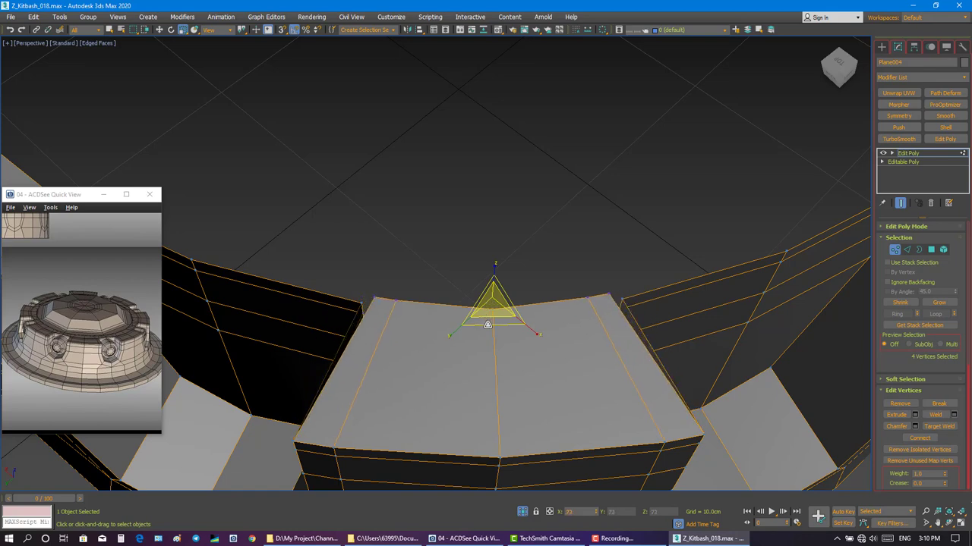
pyautogui.moveTo(487, 325)
pyautogui.keyDown('alt'); pyautogui.mouseDown(button='middle')
pyautogui.moveTo(490, 317)
pyautogui.moveTo(469, 325)
pyautogui.moveTo(501, 327)
pyautogui.moveTo(496, 338)
pyautogui.moveTo(499, 311)
pyautogui.moveTo(523, 280)
pyautogui.mouseUp(button='middle'); pyautogui.keyUp('alt')
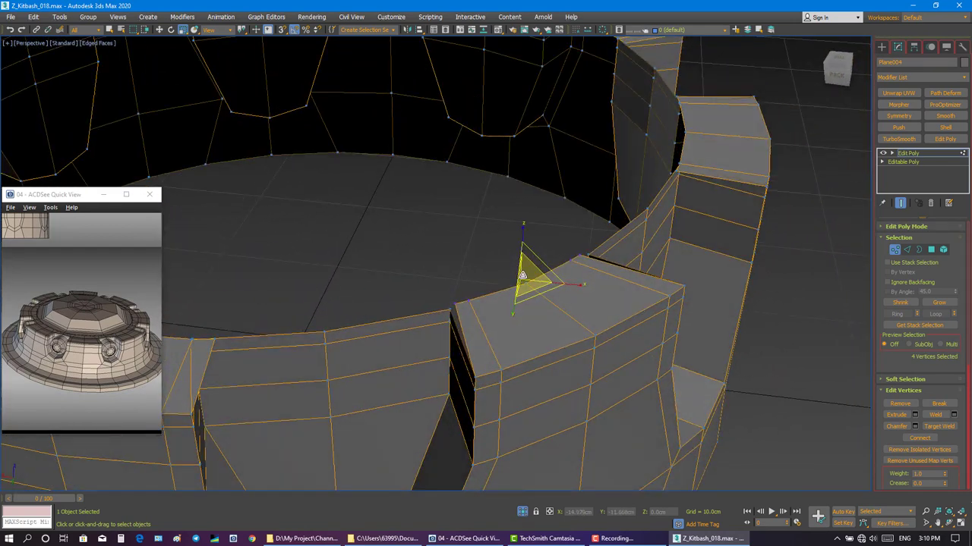
pyautogui.hotkey('ctrl', 'z')
pyautogui.hotkey('ctrl', 'z')
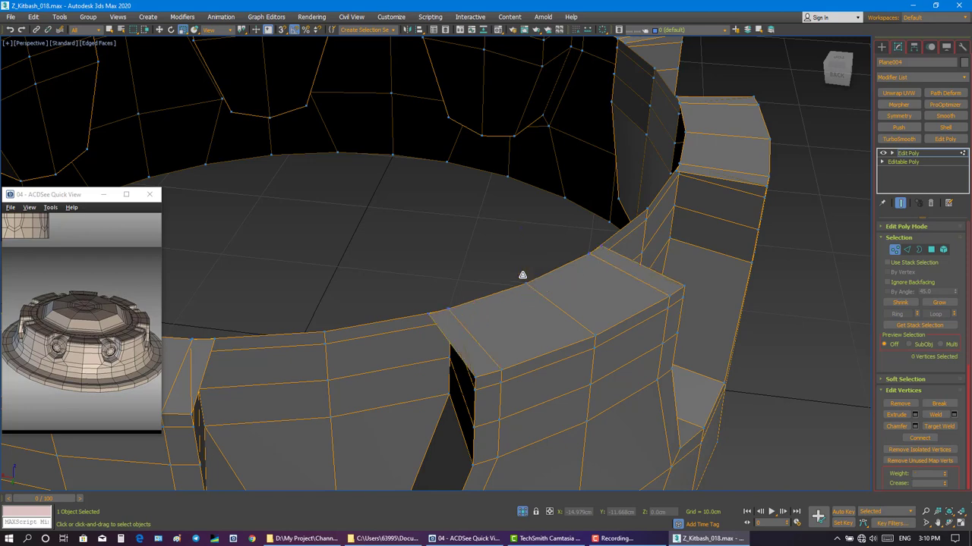
pyautogui.hotkey('ctrl', 'z')
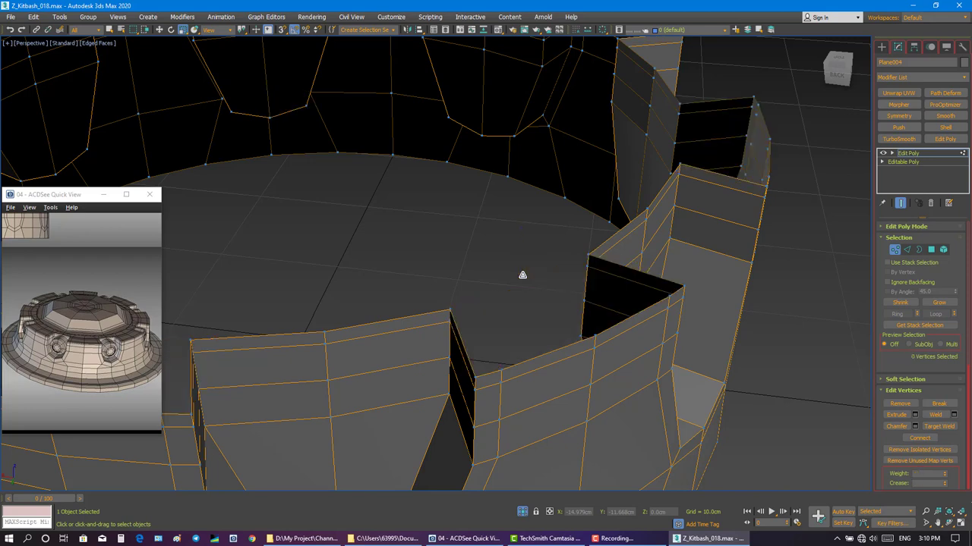
# Return to Edge mode with plain selection and clear the edge selection.
pyautogui.scroll(-5, 522, 275)
pyautogui.scroll(1, 473, 280)
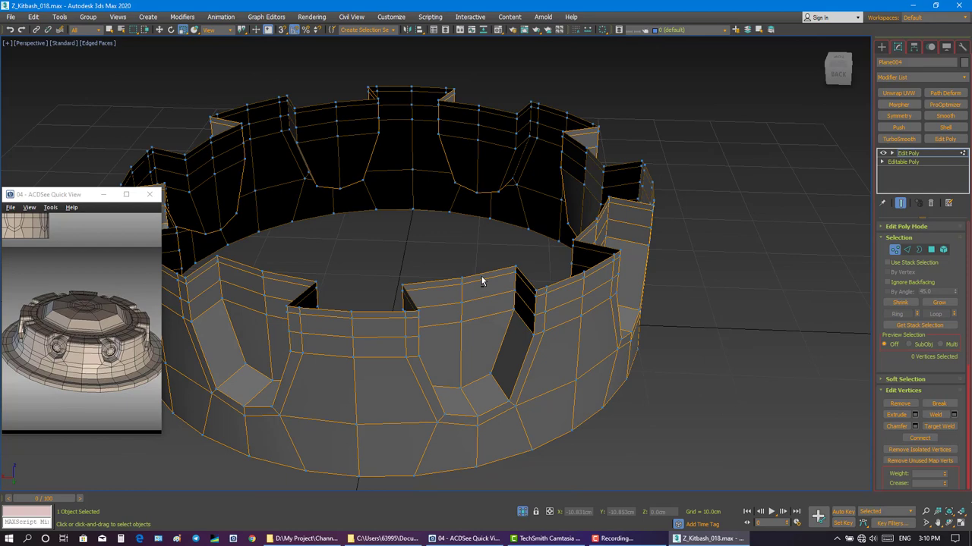
pyautogui.click(906, 249)
pyautogui.press('q')
pyautogui.keyDown('alt'); pyautogui.moveTo(550, 242); pyautogui.dragTo(554, 240, button='middle'); pyautogui.keyUp('alt')
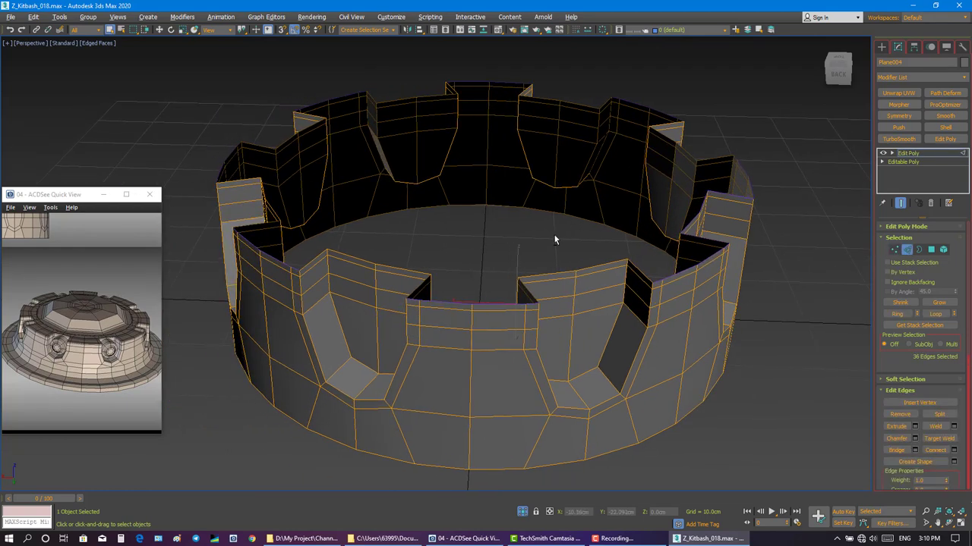
pyautogui.scroll(1, 551, 244)
pyautogui.scroll(3, 552, 245)
pyautogui.scroll(1, 552, 244)
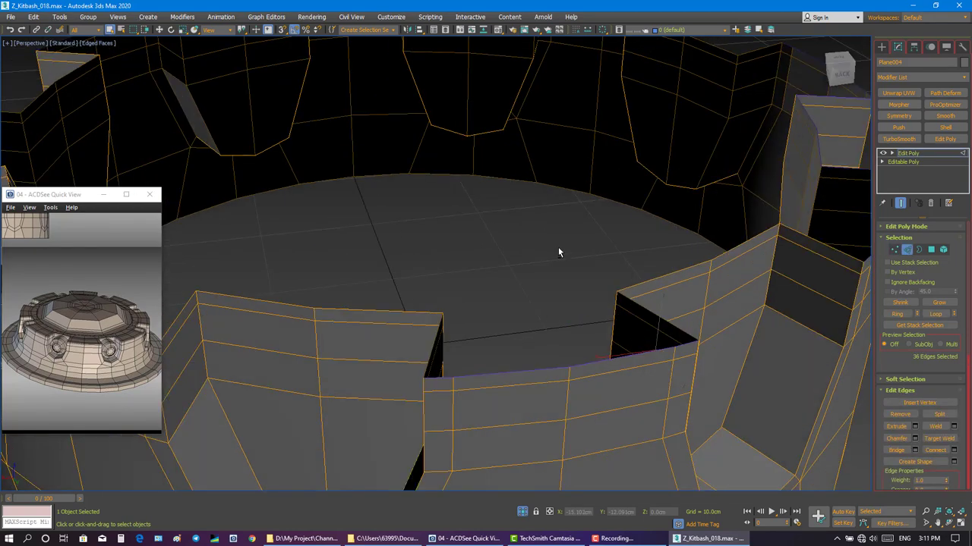
pyautogui.moveTo(532, 234)
pyautogui.keyDown('alt'); pyautogui.mouseDown(button='middle')
pyautogui.moveTo(481, 208)
pyautogui.moveTo(498, 219)
pyautogui.mouseUp(button='middle'); pyautogui.keyUp('alt')
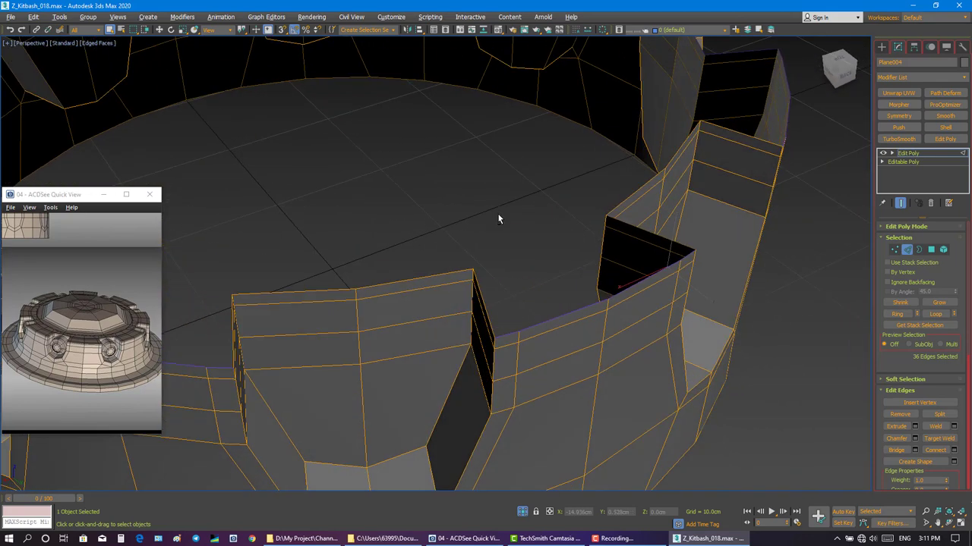
pyautogui.click(498, 219)
pyautogui.rightClick(788, 280)
pyautogui.click(749, 339)
pyautogui.scroll(-8, 607, 251)
pyautogui.scroll(8, 505, 298)
pyautogui.scroll(-8, 504, 310)
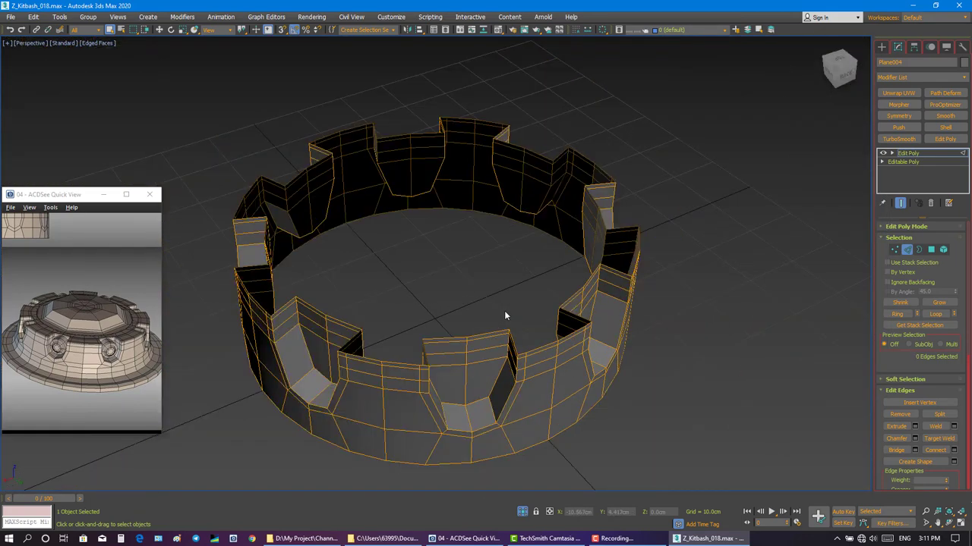
pyautogui.scroll(5, 505, 328)
pyautogui.moveTo(516, 329)
pyautogui.mouseDown(button='middle')
pyautogui.moveTo(513, 304)
pyautogui.moveTo(520, 323)
pyautogui.moveTo(581, 278)
pyautogui.mouseUp(button='middle')
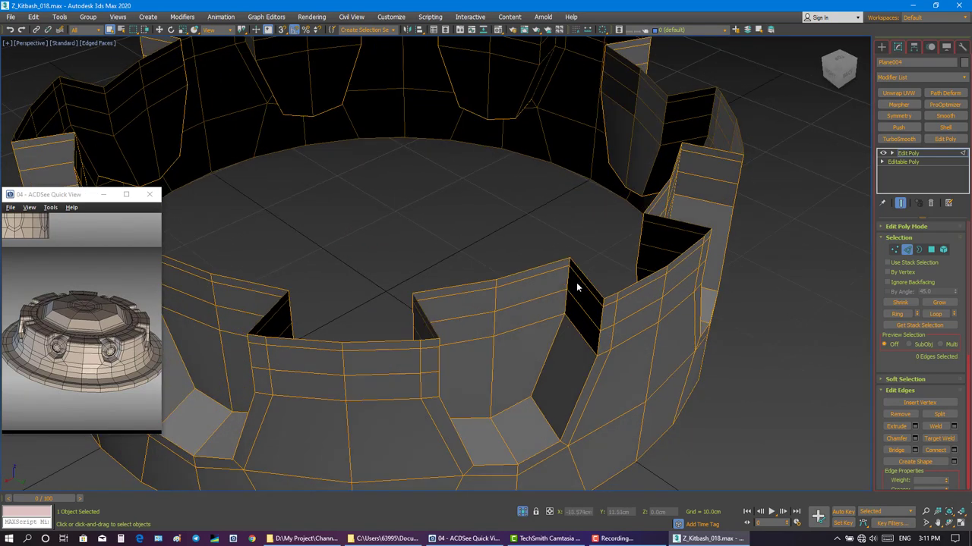
# Bridge the two edges on either side of a crenel gap with a new face.
pyautogui.click(588, 279)
pyautogui.keyDown('ctrl'); pyautogui.click(677, 227); pyautogui.keyUp('ctrl')
pyautogui.moveTo(675, 258)
pyautogui.keyDown('alt'); pyautogui.mouseDown(button='middle')
pyautogui.moveTo(600, 273)
pyautogui.moveTo(608, 289)
pyautogui.mouseUp(button='middle'); pyautogui.keyUp('alt')
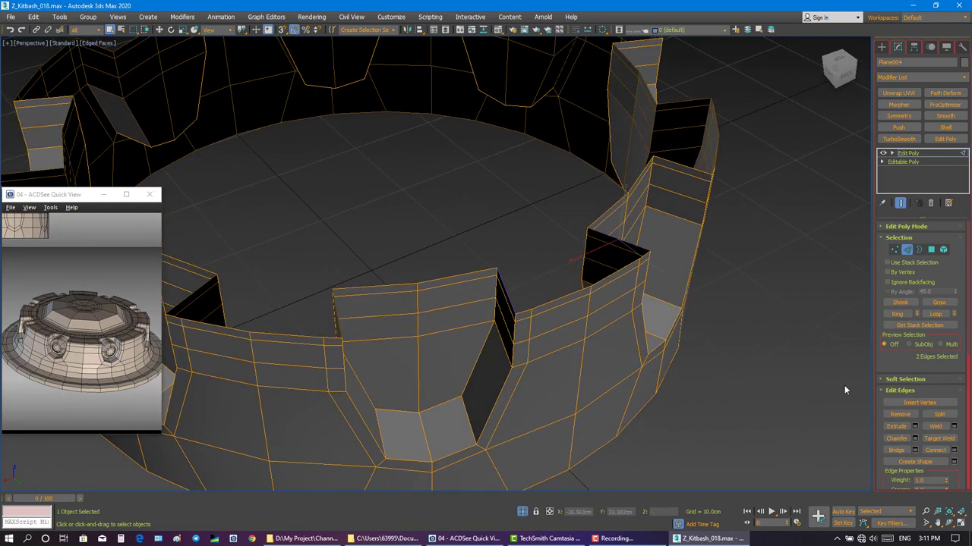
pyautogui.click(895, 450)
pyautogui.keyDown('alt'); pyautogui.moveTo(682, 291); pyautogui.dragTo(669, 306, button='middle'); pyautogui.keyUp('alt')
# Connect the bridge edges with new loops, raising the pinch to 73.
pyautogui.rightClick(570, 254)
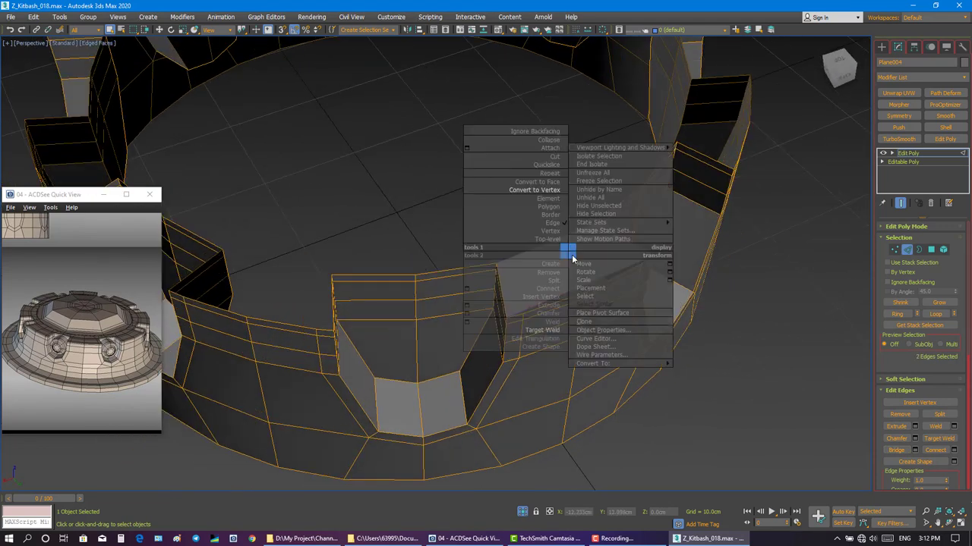
pyautogui.click(469, 286)
pyautogui.moveTo(769, 196); pyautogui.dragTo(768, 177)
pyautogui.moveTo(745, 66); pyautogui.dragTo(744, 60)
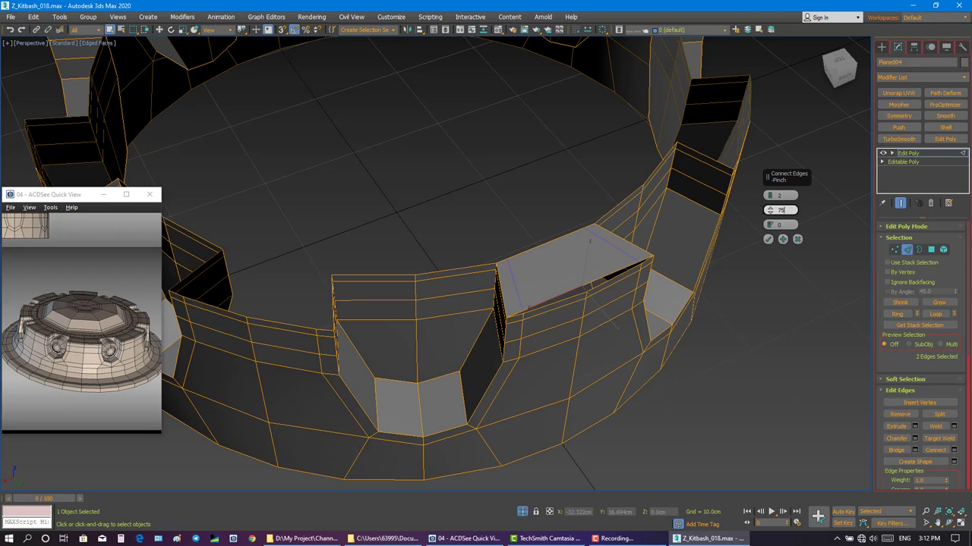
pyautogui.click(769, 239)
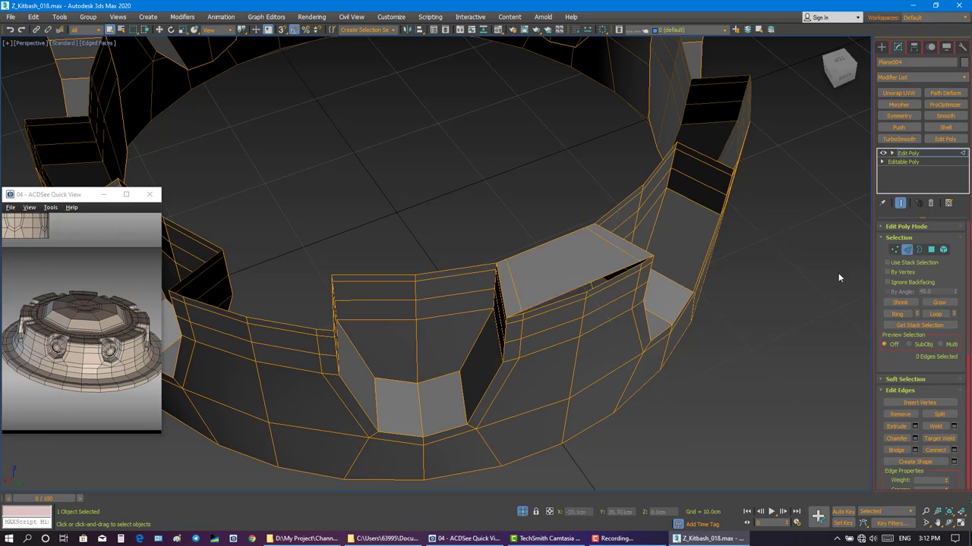
# In Vertex mode, Target Weld the gap vertex onto its neighbour.
pyautogui.rightClick(838, 277)
pyautogui.click(822, 258)
pyautogui.rightClick(809, 261)
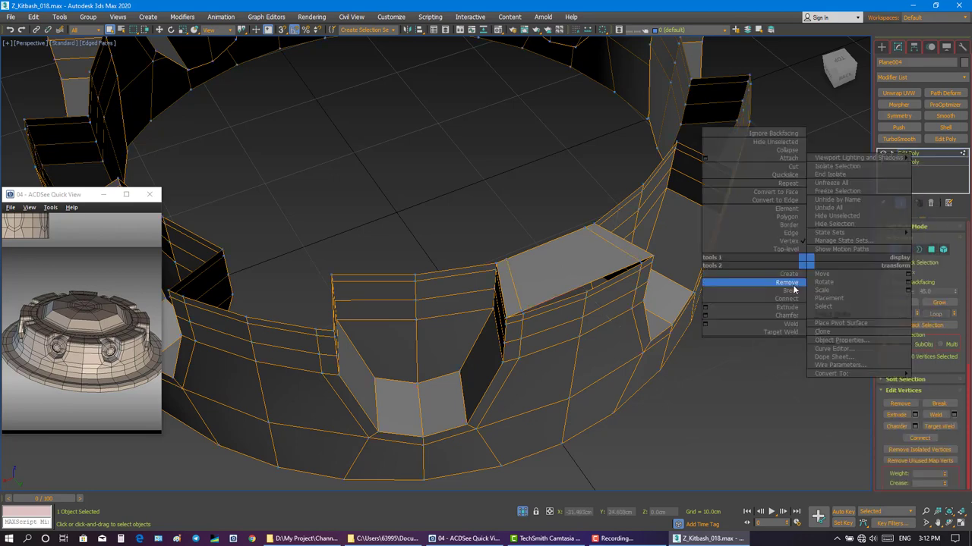
pyautogui.click(790, 332)
pyautogui.scroll(2, 590, 309)
pyautogui.scroll(2, 569, 290)
pyautogui.scroll(2, 544, 281)
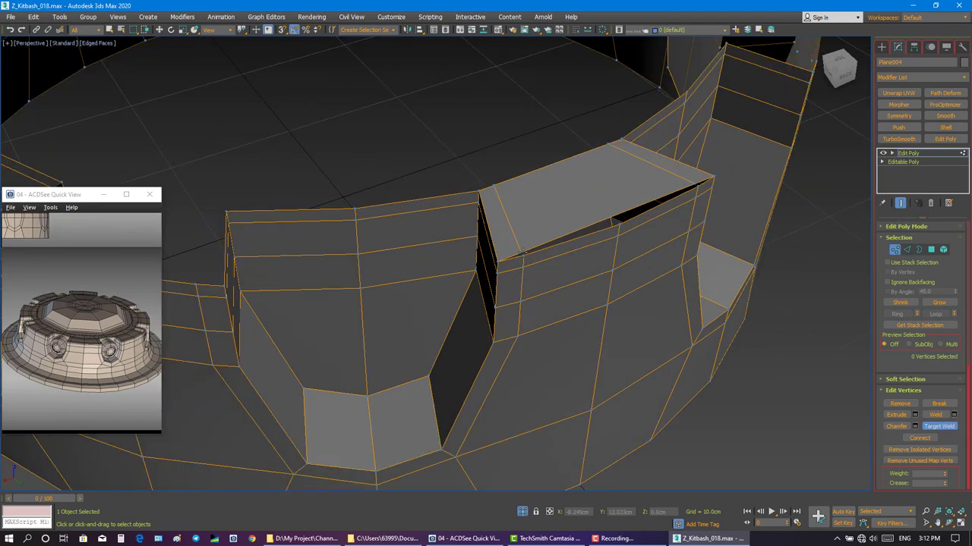
pyautogui.scroll(2, 520, 254)
pyautogui.scroll(2, 687, 211)
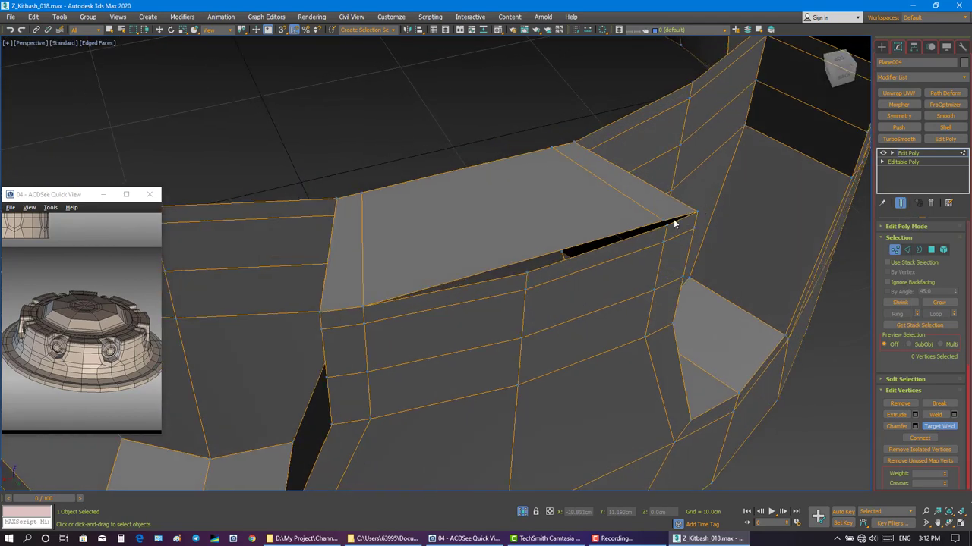
pyautogui.click(666, 223)
# Select the face's lower border edge and the wall's top edge and weld them together.
pyautogui.click(906, 249)
pyautogui.click(533, 261)
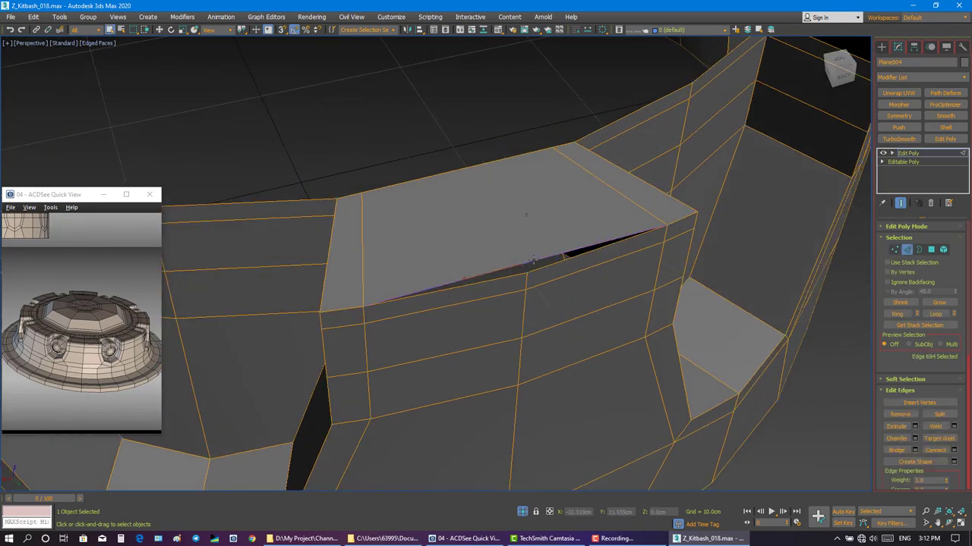
pyautogui.keyDown('ctrl'); pyautogui.click(494, 160); pyautogui.keyUp('ctrl')
pyautogui.hotkey('ctrl', 'shift', 'w')
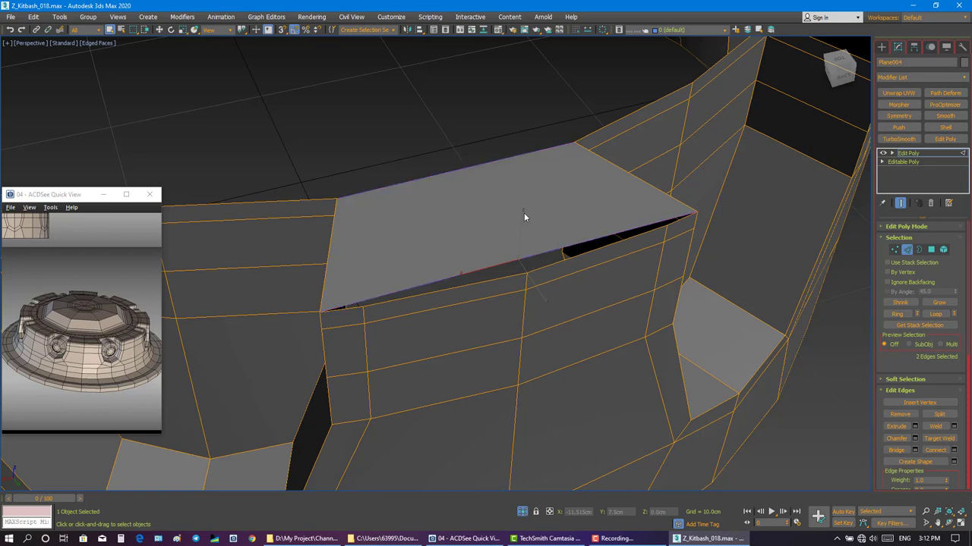
# Connect the selected edges with 3 segments and an adjusted pinch.
pyautogui.rightClick(523, 215)
pyautogui.click(423, 253)
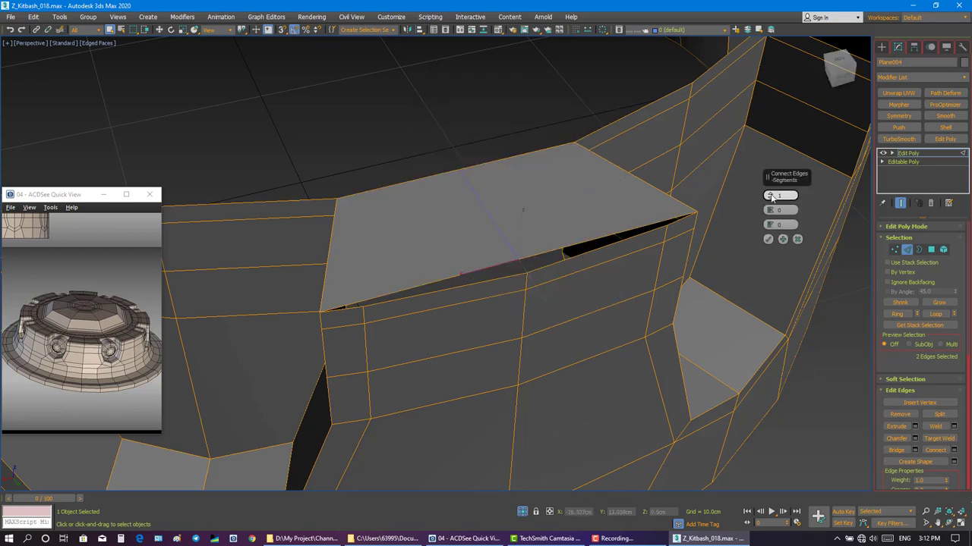
pyautogui.moveTo(769, 195); pyautogui.dragTo(770, 191)
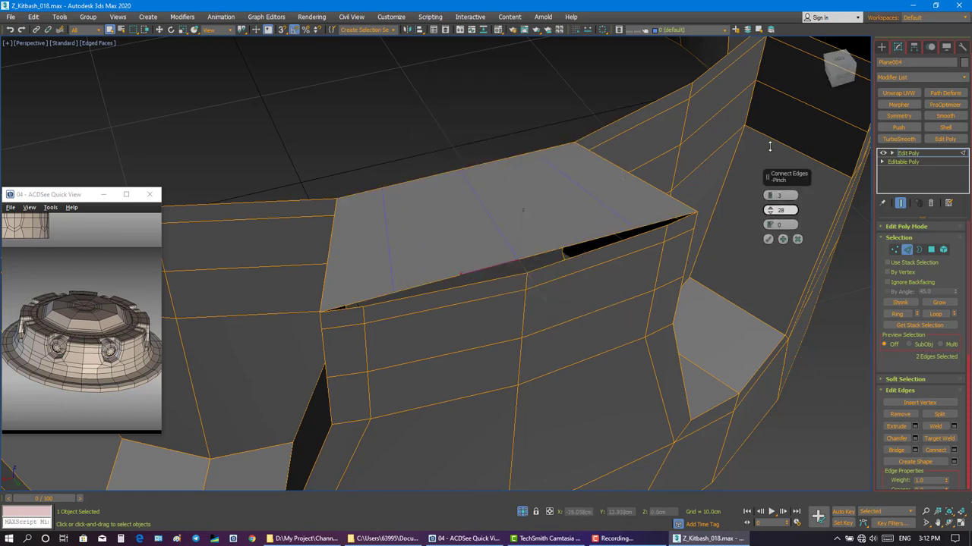
pyautogui.moveTo(767, 88); pyautogui.dragTo(767, 87)
pyautogui.click(767, 240)
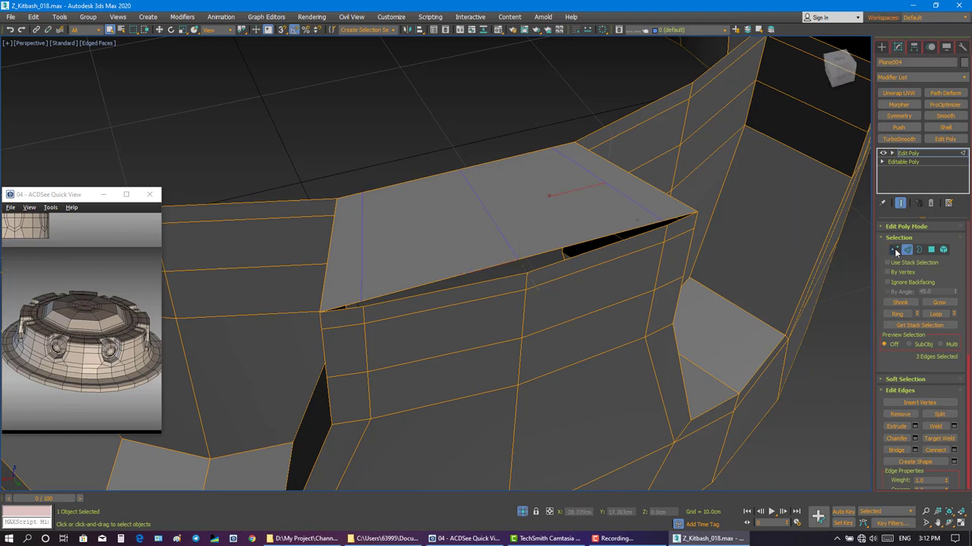
# Target Weld the loose vertex onto the lower one to close the seam.
pyautogui.click(896, 251)
pyautogui.rightClick(750, 221)
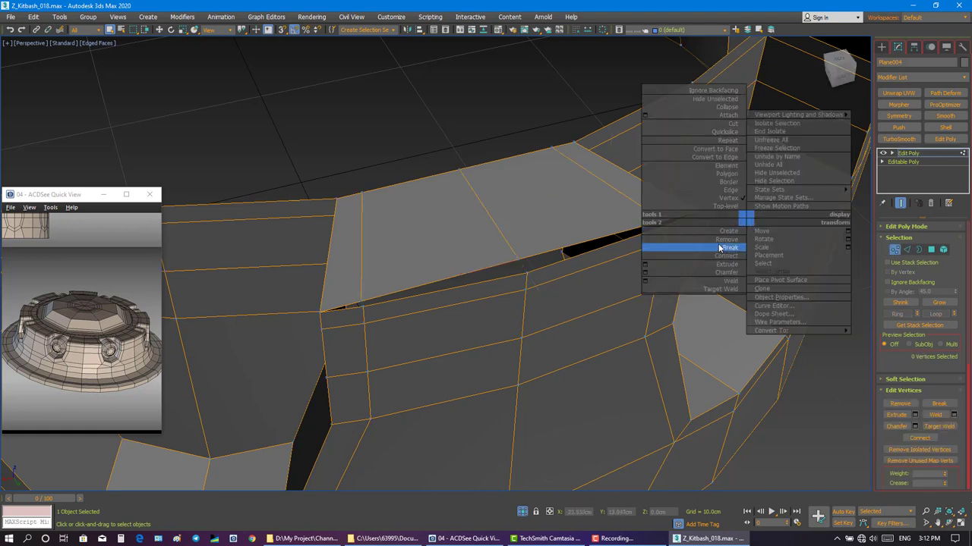
pyautogui.click(729, 290)
pyautogui.moveTo(519, 259); pyautogui.dragTo(525, 271)
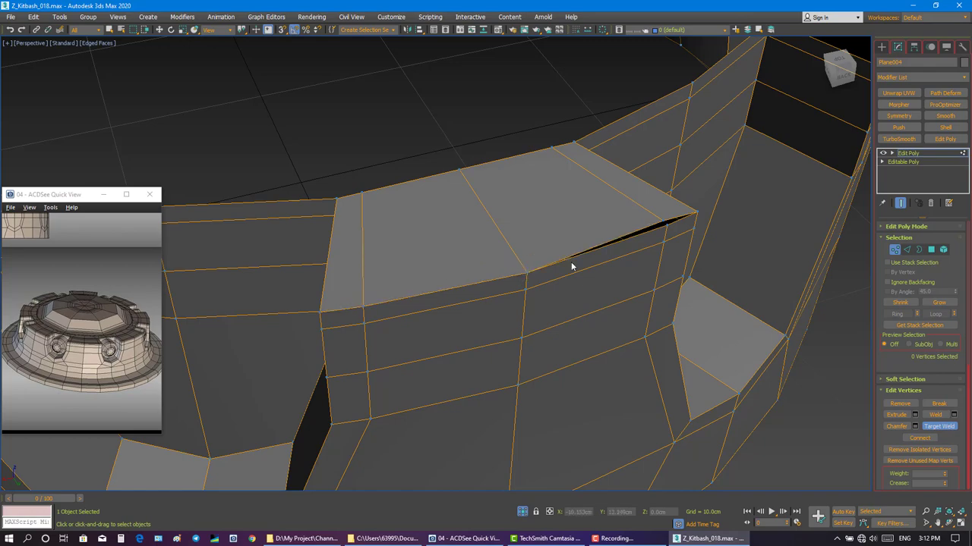
pyautogui.scroll(-2, 653, 232)
pyautogui.scroll(-5, 624, 246)
pyautogui.moveTo(624, 246)
pyautogui.keyDown('alt'); pyautogui.mouseDown(button='middle')
pyautogui.moveTo(640, 281)
pyautogui.moveTo(681, 256)
pyautogui.mouseUp(button='middle'); pyautogui.keyUp('alt')
pyautogui.scroll(3, 645, 254)
pyautogui.scroll(3, 595, 253)
# Select the two edges of the merlon's slit and bridge them with a flat top face.
pyautogui.scroll(3, 580, 254)
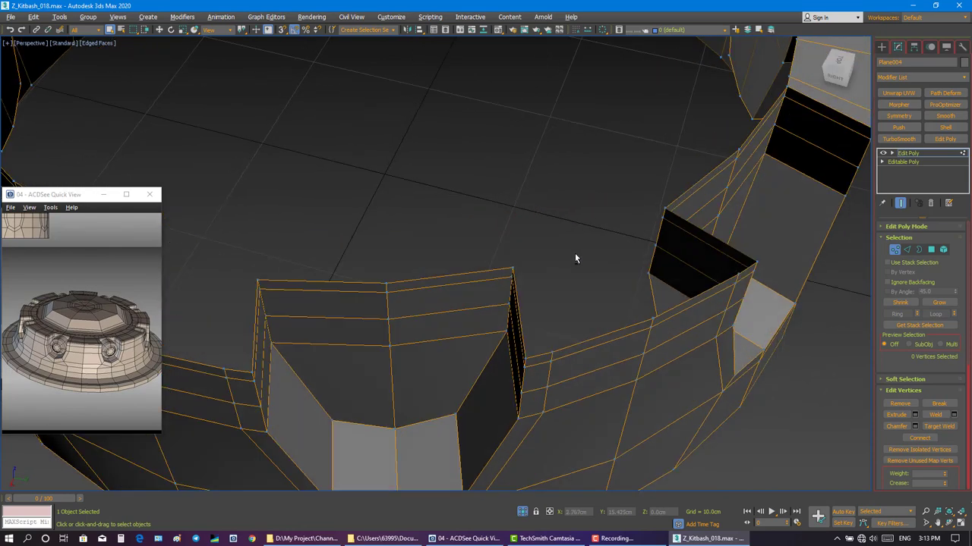
pyautogui.scroll(2, 575, 258)
pyautogui.press('2')
pyautogui.click(432, 320)
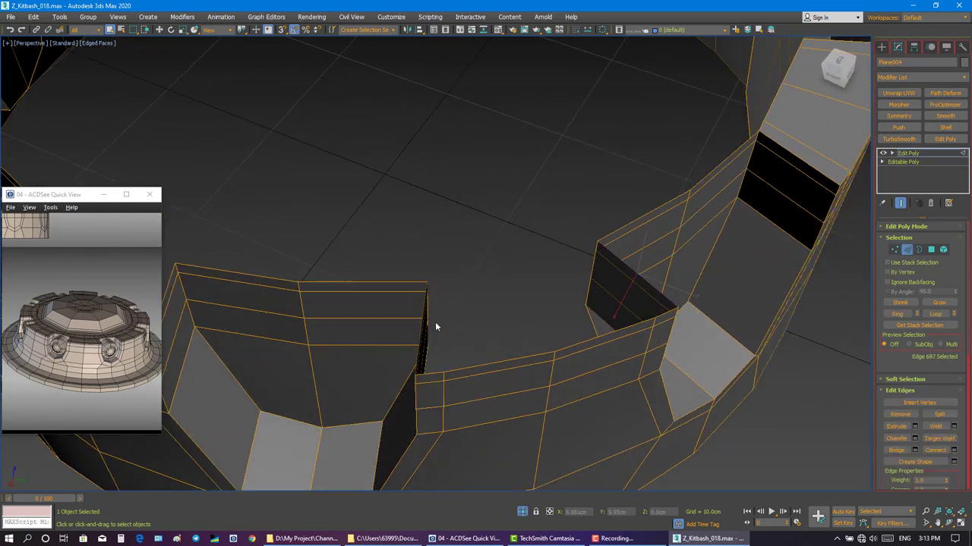
pyautogui.keyDown('alt'); pyautogui.moveTo(435, 322); pyautogui.dragTo(483, 302, button='middle'); pyautogui.keyUp('alt')
pyautogui.scroll(3, 486, 306)
pyautogui.keyDown('ctrl'); pyautogui.click(465, 359); pyautogui.keyUp('ctrl')
pyautogui.moveTo(464, 358)
pyautogui.keyDown('alt'); pyautogui.mouseDown(button='middle')
pyautogui.moveTo(491, 264)
pyautogui.moveTo(481, 287)
pyautogui.mouseUp(button='middle'); pyautogui.keyUp('alt')
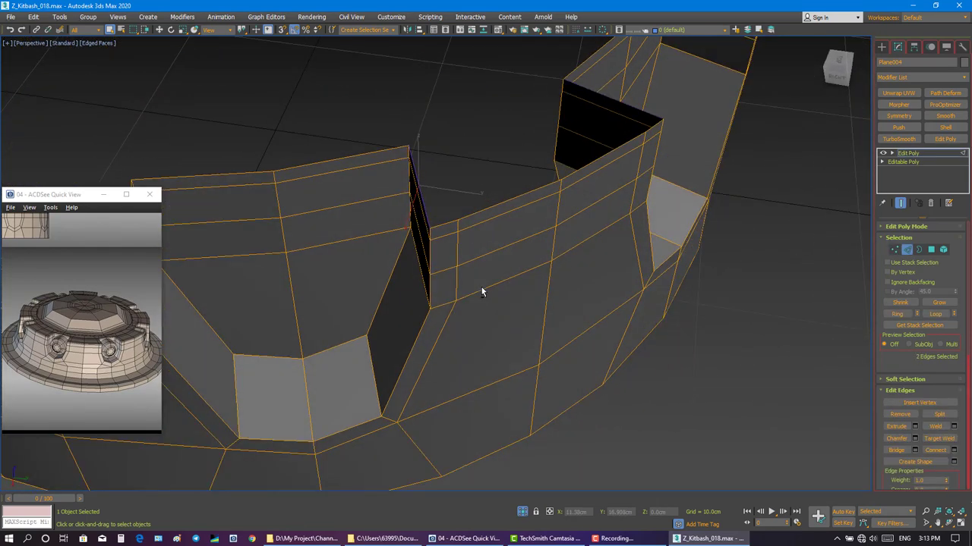
pyautogui.rightClick(528, 271)
pyautogui.moveTo(885, 348); pyautogui.dragTo(885, 169)
pyautogui.click(896, 271)
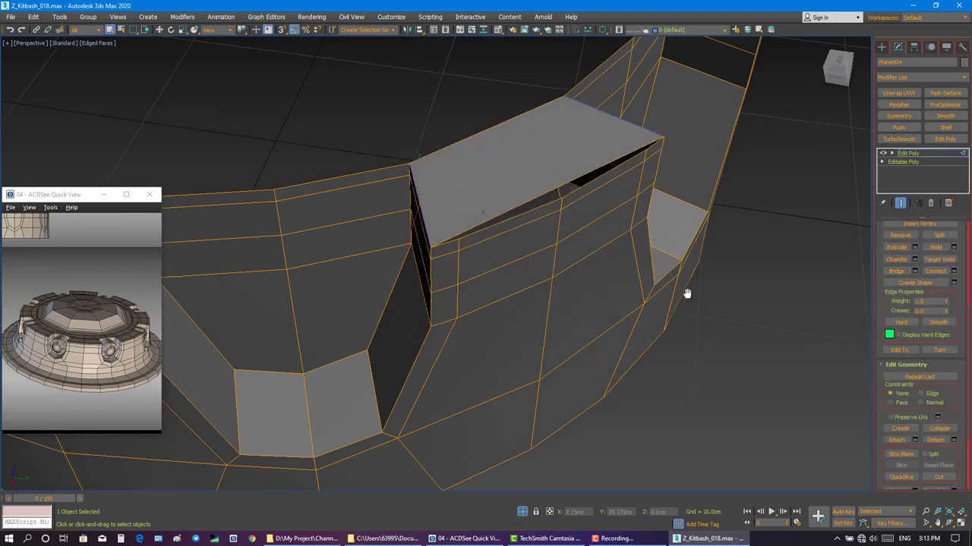
pyautogui.keyDown('alt'); pyautogui.moveTo(686, 288); pyautogui.dragTo(641, 289, button='middle'); pyautogui.keyUp('alt')
# Split the bridged top face with a connecting edge.
pyautogui.rightClick(511, 196)
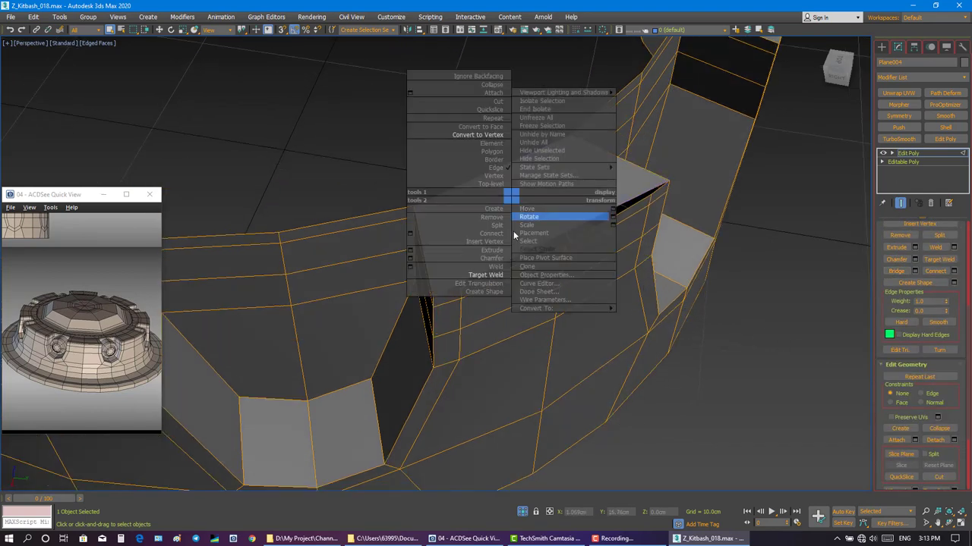
pyautogui.click(411, 235)
pyautogui.click(767, 240)
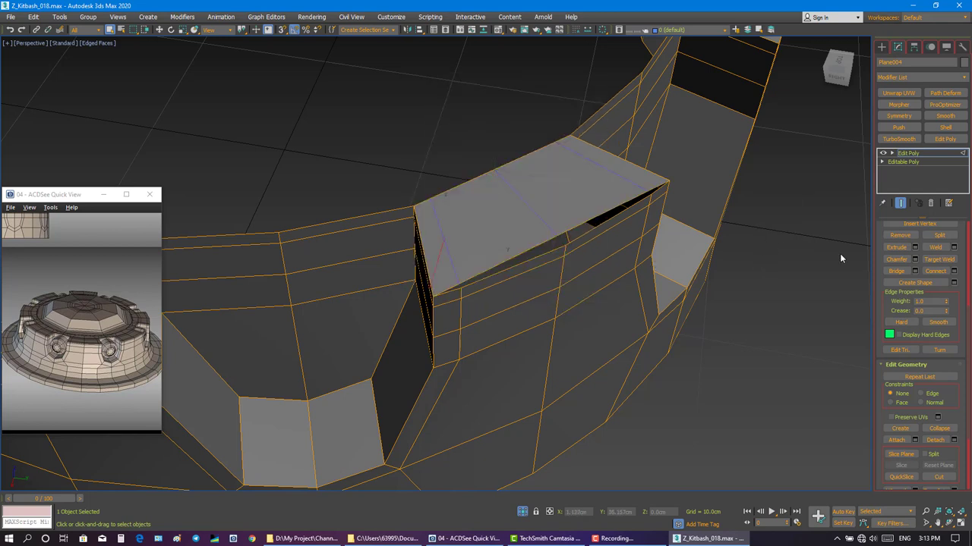
pyautogui.scroll(5, 896, 250)
# Target-weld the loose corner vertices together to close the slit.
pyautogui.rightClick(785, 250)
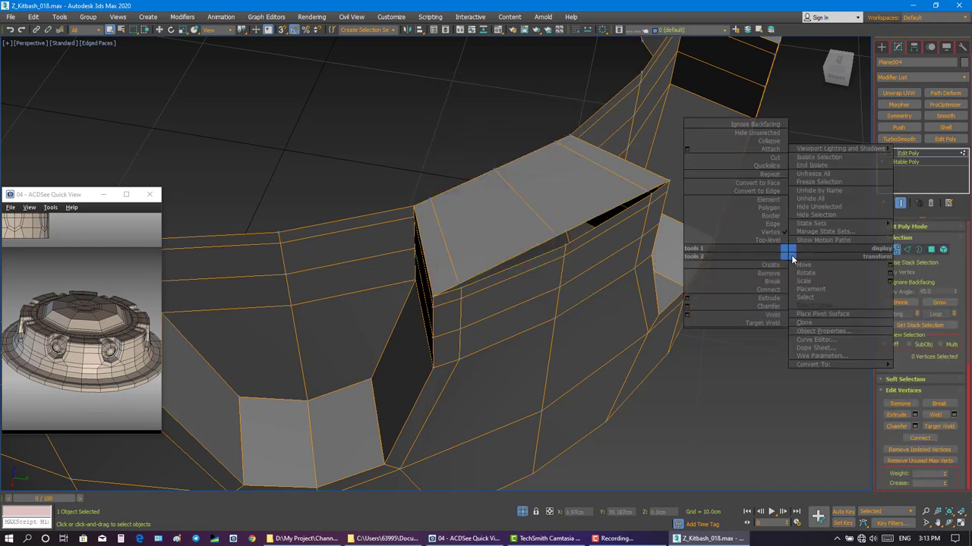
pyautogui.click(768, 298)
pyautogui.click(460, 286)
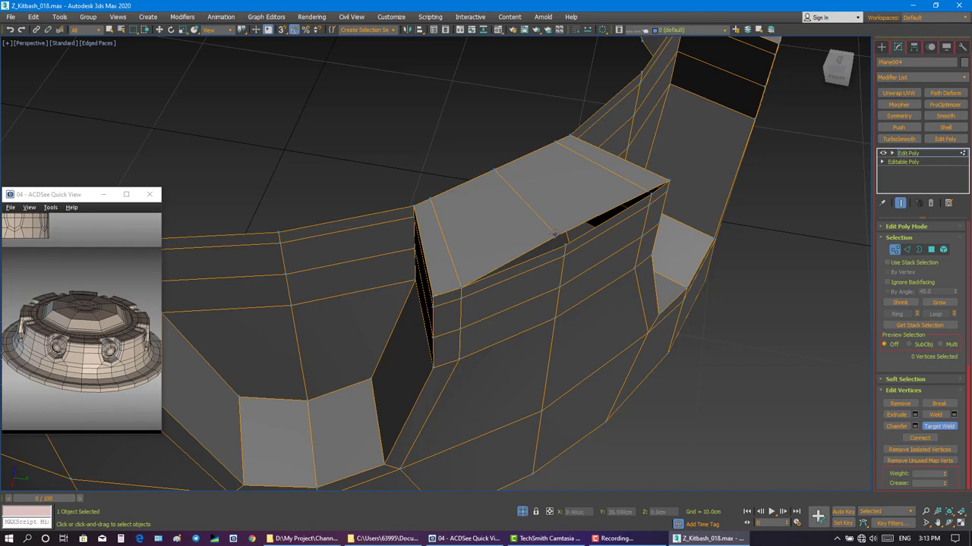
pyautogui.click(562, 242)
pyautogui.click(645, 192)
pyautogui.rightClick(646, 191)
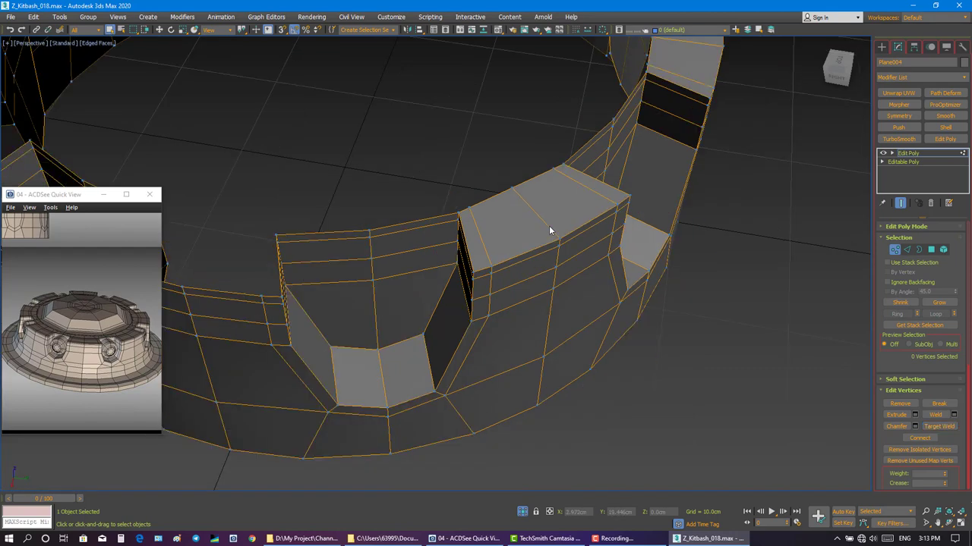
pyautogui.moveTo(549, 230)
pyautogui.mouseDown(button='middle')
pyautogui.moveTo(527, 256)
pyautogui.moveTo(854, 270)
pyautogui.mouseUp(button='middle')
# Bridge the next merlon's slit edges with a top face and split it with a connecting edge.
pyautogui.press('2')
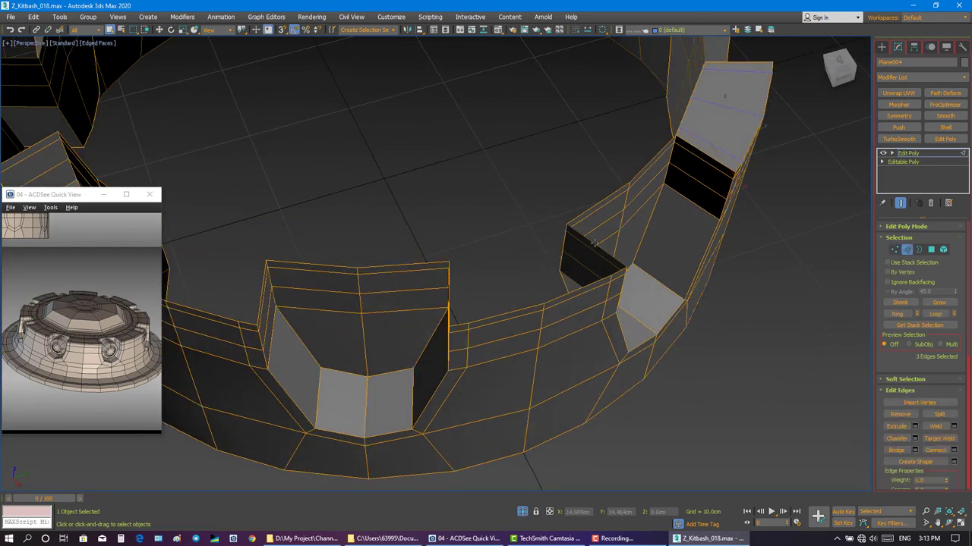
pyautogui.moveTo(653, 259)
pyautogui.keyDown('alt'); pyautogui.mouseDown(button='middle')
pyautogui.moveTo(540, 265)
pyautogui.moveTo(486, 296)
pyautogui.mouseUp(button='middle'); pyautogui.keyUp('alt')
pyautogui.click(473, 310)
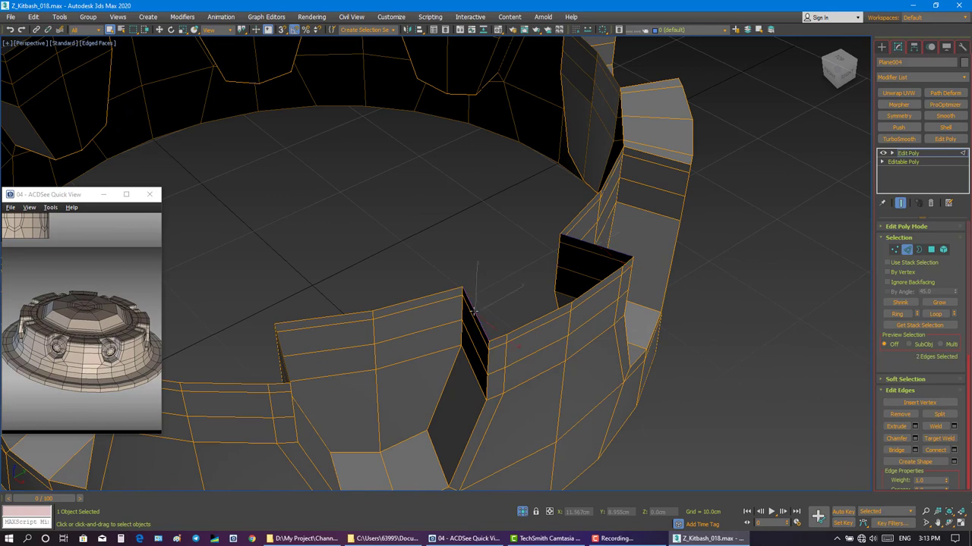
pyautogui.click(890, 453)
pyautogui.click(540, 292)
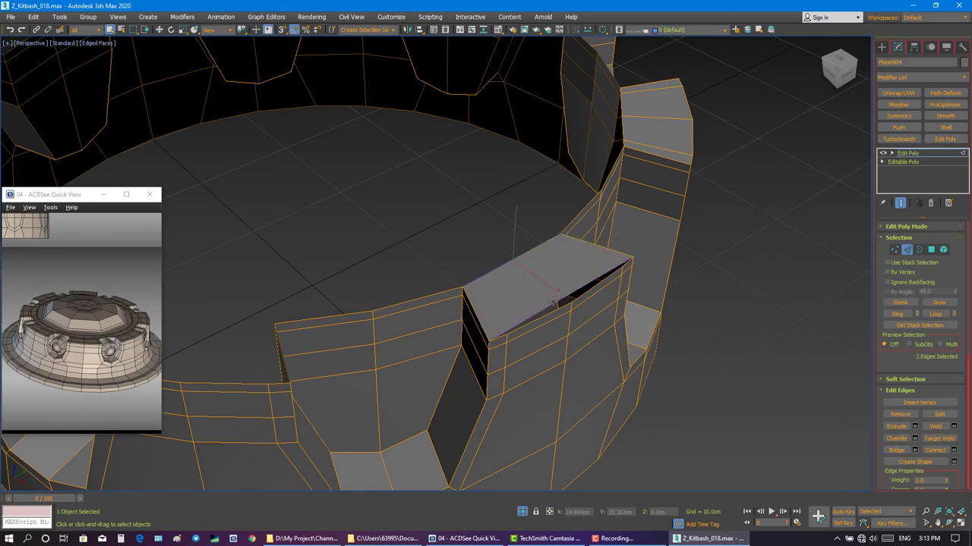
pyautogui.rightClick(557, 276)
pyautogui.click(651, 297)
# Target-weld the leftover vertex to close the small gap.
pyautogui.click(894, 249)
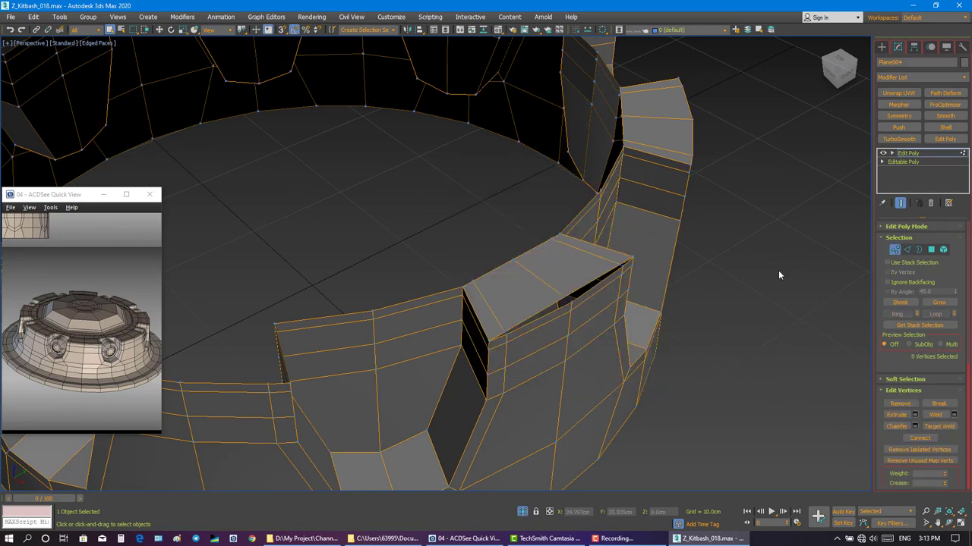
pyautogui.rightClick(770, 271)
pyautogui.click(742, 328)
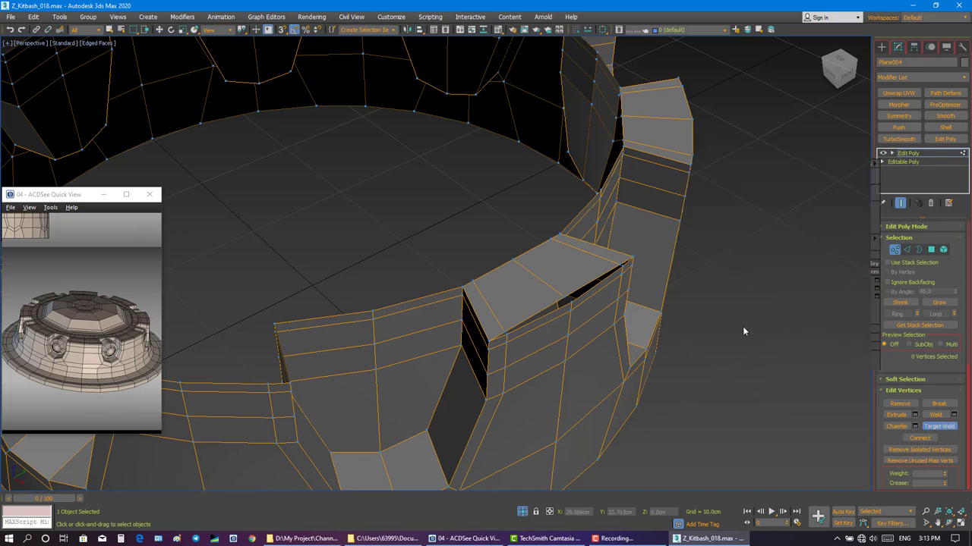
pyautogui.click(566, 299)
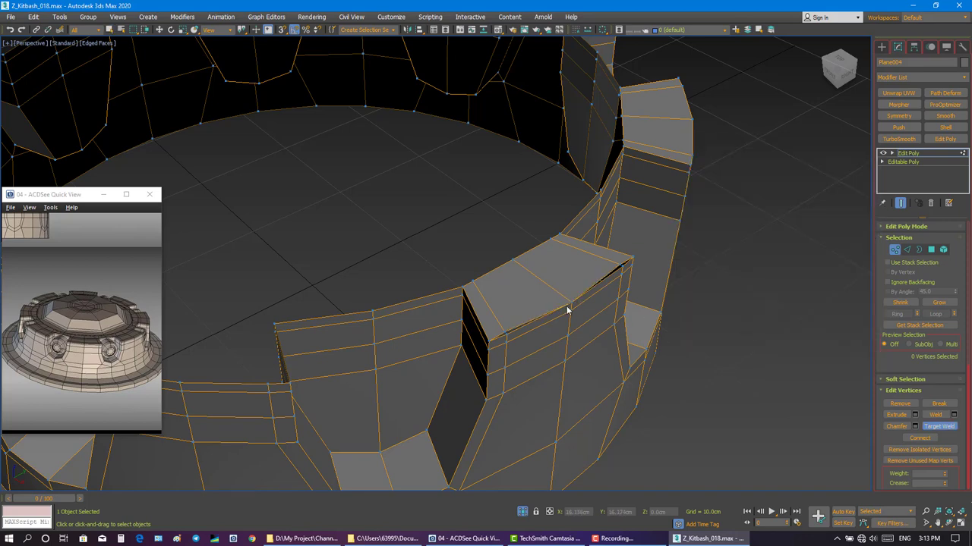
pyautogui.rightClick(623, 266)
pyautogui.moveTo(622, 266)
pyautogui.keyDown('alt'); pyautogui.mouseDown(button='middle')
pyautogui.moveTo(587, 289)
pyautogui.moveTo(652, 288)
pyautogui.moveTo(514, 351)
pyautogui.moveTo(592, 290)
pyautogui.moveTo(556, 331)
pyautogui.moveTo(559, 364)
pyautogui.moveTo(642, 266)
pyautogui.moveTo(576, 303)
pyautogui.moveTo(592, 356)
pyautogui.moveTo(588, 293)
pyautogui.moveTo(653, 307)
pyautogui.mouseUp(button='middle'); pyautogui.keyUp('alt')
# Select slit edges on the next merlons around the ring.
pyautogui.click(905, 250)
pyautogui.click(602, 276)
pyautogui.keyDown('ctrl'); pyautogui.click(509, 348); pyautogui.keyUp('ctrl')
pyautogui.keyDown('ctrl'); pyautogui.click(559, 365); pyautogui.keyUp('ctrl')
pyautogui.keyDown('ctrl'); pyautogui.click(592, 357); pyautogui.keyUp('ctrl')
pyautogui.keyDown('ctrl'); pyautogui.click(577, 345); pyautogui.keyUp('ctrl')
pyautogui.scroll(-3, 566, 351)
pyautogui.scroll(3, 616, 331)
# Add more slit edges to the selection and bridge the pair with a top face.
pyautogui.keyDown('ctrl'); pyautogui.click(627, 327); pyautogui.keyUp('ctrl')
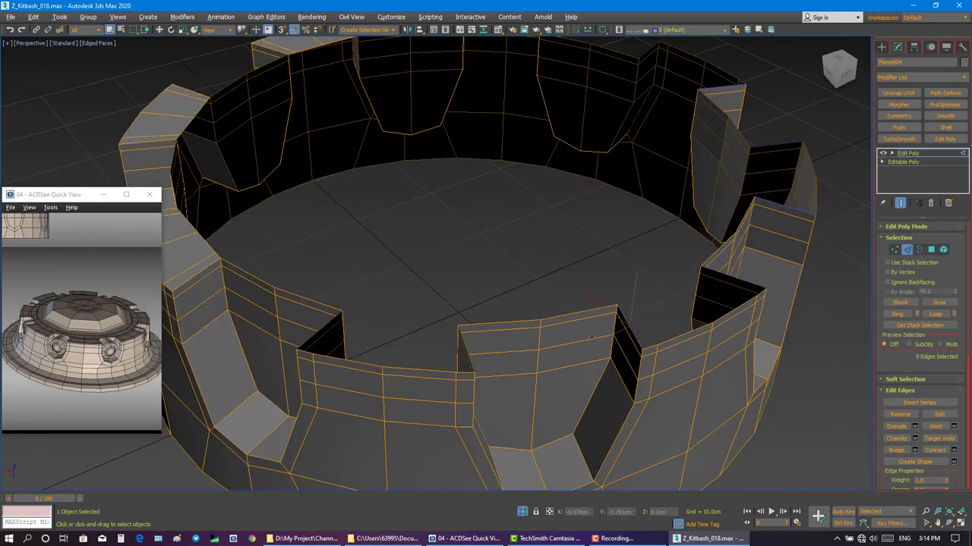
pyautogui.keyDown('alt'); pyautogui.moveTo(618, 341); pyautogui.dragTo(618, 345, button='middle'); pyautogui.keyUp('alt')
pyautogui.keyDown('ctrl'); pyautogui.click(751, 294); pyautogui.keyUp('ctrl')
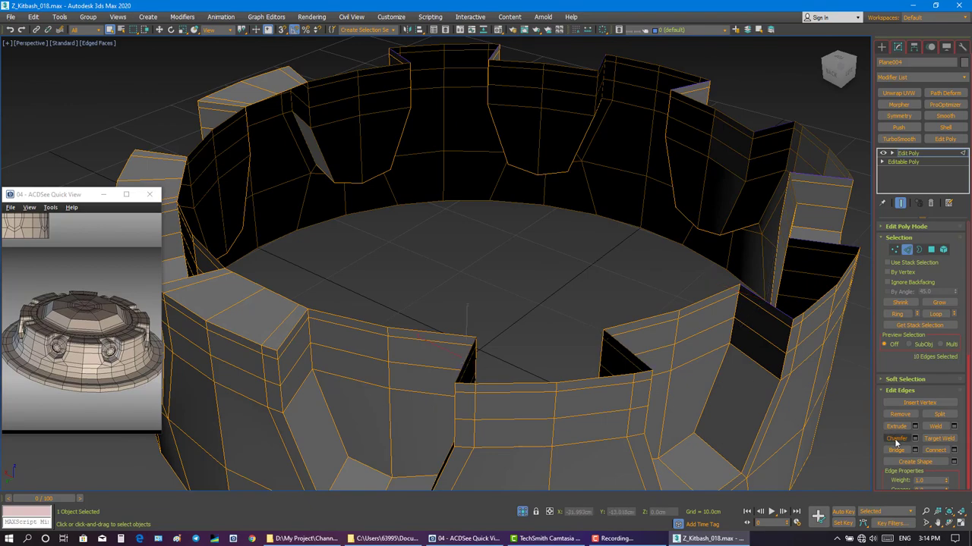
pyautogui.moveTo(800, 393)
pyautogui.mouseDown(button='middle')
pyautogui.moveTo(777, 387)
pyautogui.moveTo(750, 398)
pyautogui.mouseUp(button='middle')
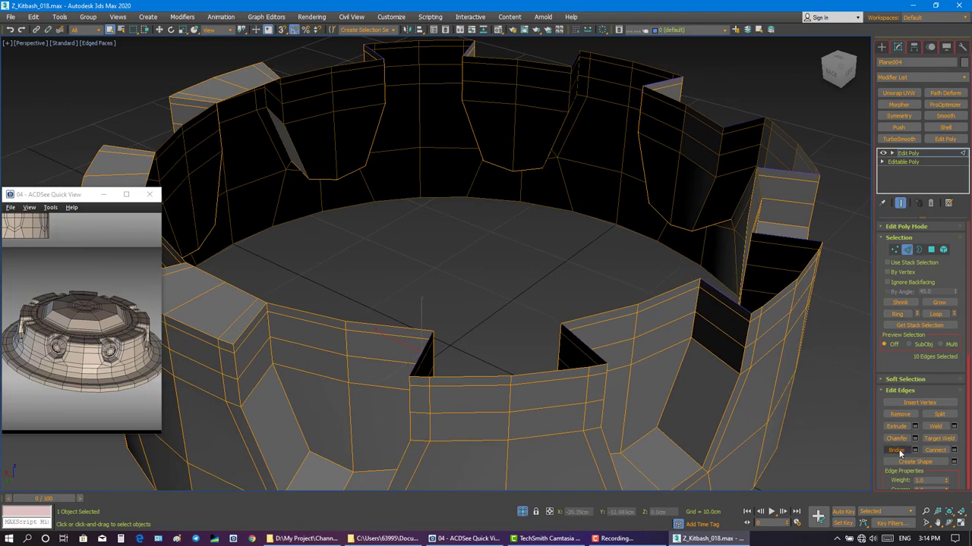
pyautogui.moveTo(653, 363)
pyautogui.keyDown('alt'); pyautogui.mouseDown(button='middle')
pyautogui.moveTo(589, 358)
pyautogui.moveTo(658, 353)
pyautogui.mouseUp(button='middle'); pyautogui.keyUp('alt')
pyautogui.click(605, 351)
pyautogui.click(896, 439)
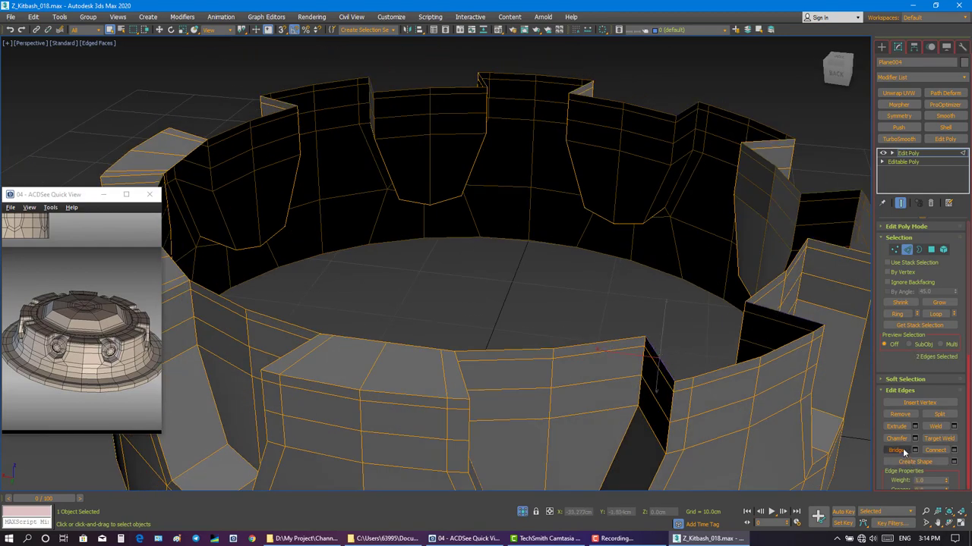
# Bridge the next merlon's slit shut and pick an edge of the following slit.
pyautogui.moveTo(531, 334)
pyautogui.keyDown('alt'); pyautogui.mouseDown(button='middle')
pyautogui.moveTo(451, 330)
pyautogui.moveTo(671, 310)
pyautogui.moveTo(551, 325)
pyautogui.mouseUp(button='middle'); pyautogui.keyUp('alt')
pyautogui.click(670, 310)
pyautogui.click(896, 450)
pyautogui.moveTo(759, 342)
pyautogui.keyDown('alt'); pyautogui.mouseDown(button='middle')
pyautogui.moveTo(639, 286)
pyautogui.moveTo(668, 250)
pyautogui.moveTo(639, 215)
pyautogui.mouseUp(button='middle'); pyautogui.keyUp('alt')
pyautogui.click(697, 280)
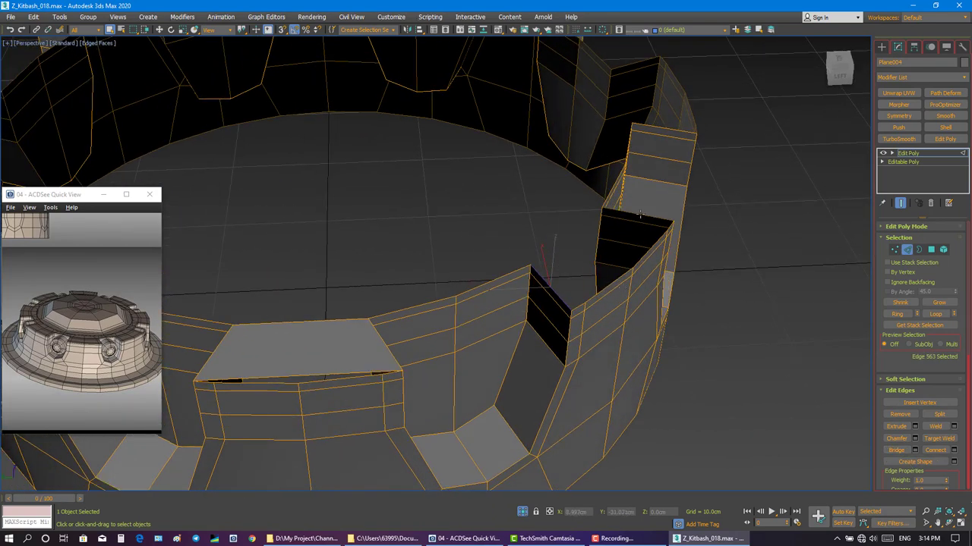
# Bridge three more merlon slits with flat top faces.
pyautogui.click(896, 453)
pyautogui.moveTo(748, 318)
pyautogui.keyDown('alt'); pyautogui.mouseDown(button='middle')
pyautogui.moveTo(675, 373)
pyautogui.moveTo(600, 284)
pyautogui.mouseUp(button='middle'); pyautogui.keyUp('alt')
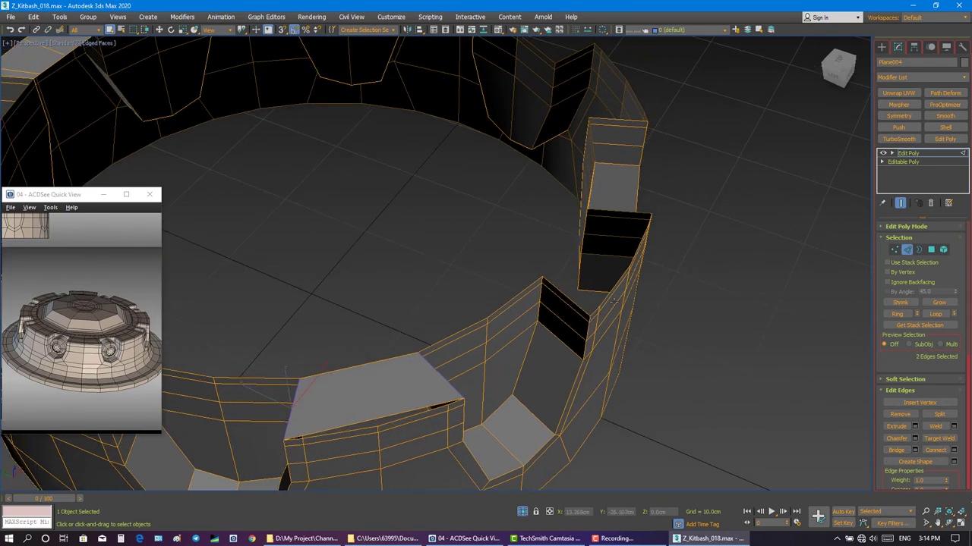
pyautogui.click(591, 279)
pyautogui.click(896, 450)
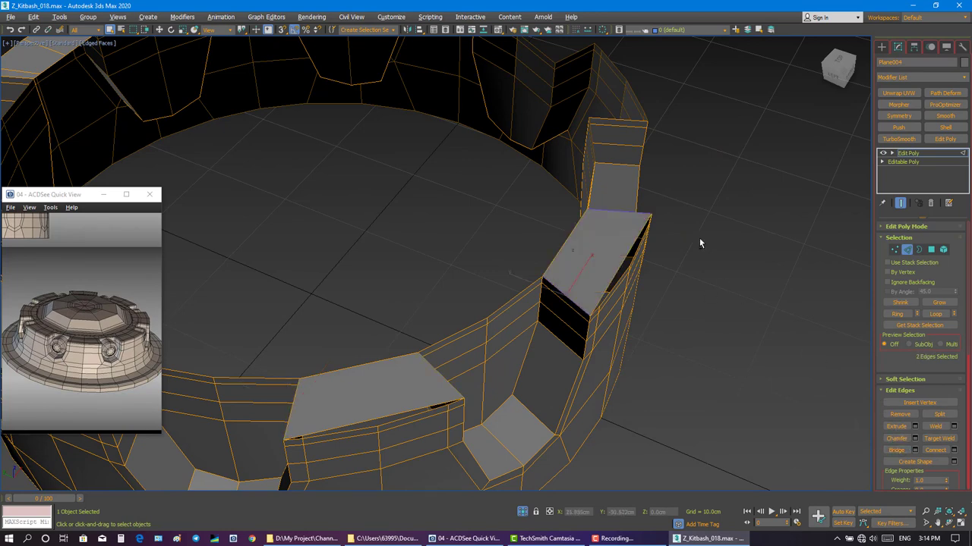
pyautogui.moveTo(699, 237)
pyautogui.keyDown('alt'); pyautogui.mouseDown(button='middle')
pyautogui.moveTo(690, 264)
pyautogui.moveTo(618, 237)
pyautogui.mouseUp(button='middle'); pyautogui.keyUp('alt')
pyautogui.click(618, 236)
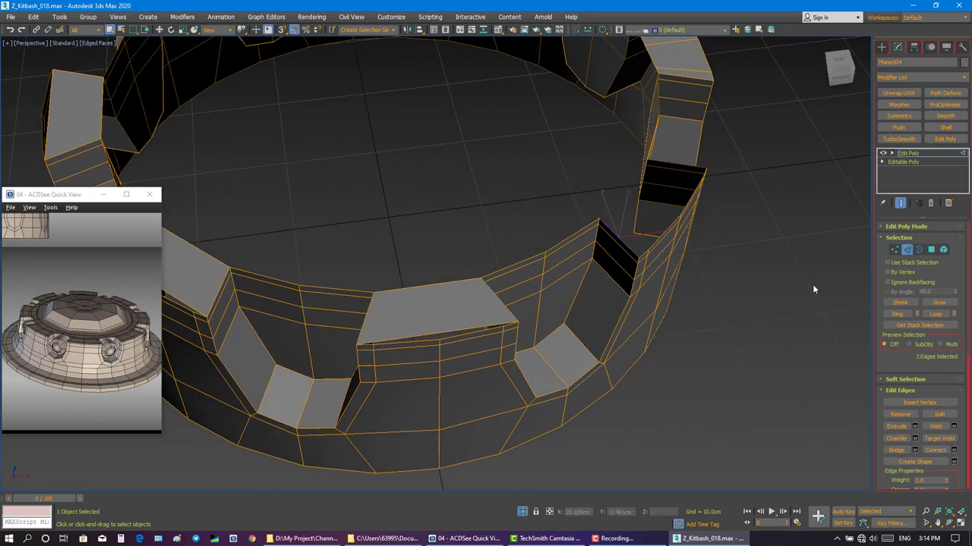
pyautogui.click(896, 450)
# Begin selecting edges on the ring wall and the front merlon's top panel.
pyautogui.moveTo(759, 313)
pyautogui.keyDown('alt'); pyautogui.mouseDown(button='middle')
pyautogui.moveTo(657, 287)
pyautogui.moveTo(624, 310)
pyautogui.mouseUp(button='middle'); pyautogui.keyUp('alt')
pyautogui.scroll(-5, 677, 313)
pyautogui.scroll(5, 625, 310)
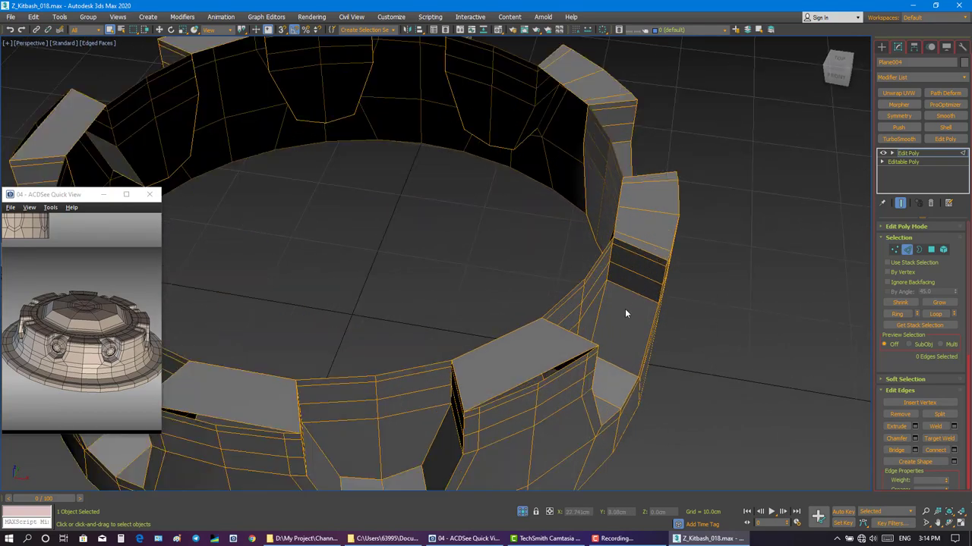
pyautogui.scroll(-3, 625, 312)
pyautogui.click(593, 337)
pyautogui.keyDown('ctrl'); pyautogui.click(523, 336); pyautogui.keyUp('ctrl')
pyautogui.keyDown('alt'); pyautogui.moveTo(523, 336); pyautogui.dragTo(563, 334, button='middle'); pyautogui.keyUp('alt')
pyautogui.scroll(3, 563, 334)
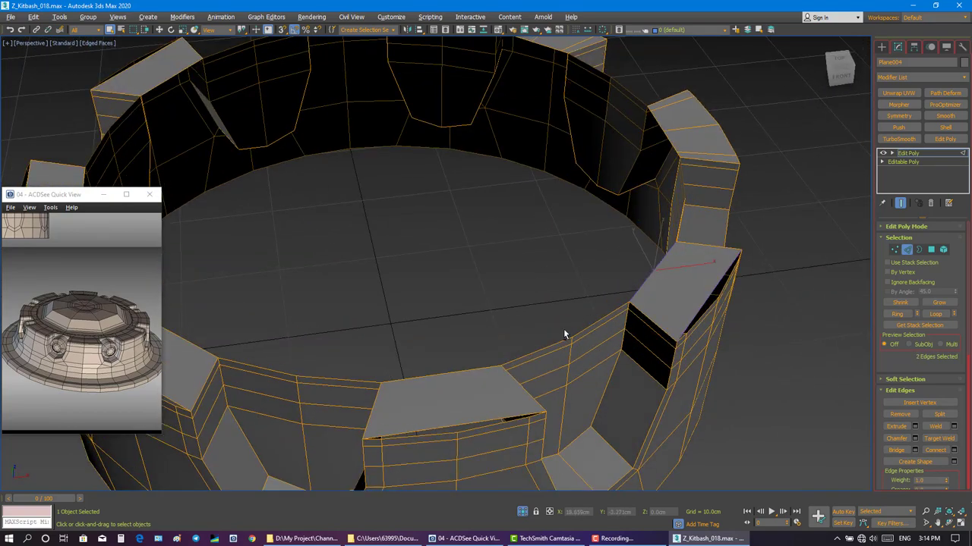
pyautogui.scroll(-3, 563, 334)
pyautogui.keyDown('ctrl'); pyautogui.click(581, 237); pyautogui.keyUp('ctrl')
pyautogui.scroll(3, 593, 313)
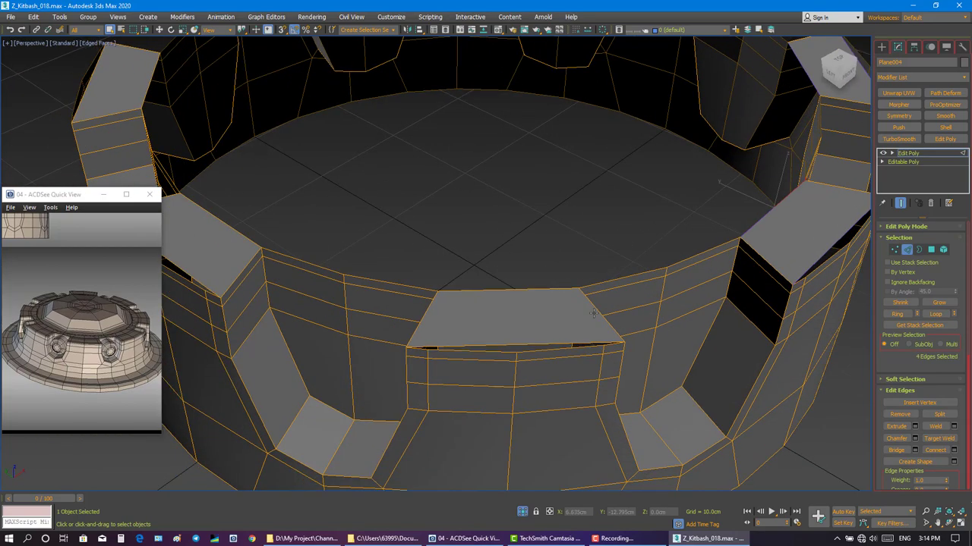
# Add the remaining panel edges to bring the selection to 10 edges.
pyautogui.keyDown('ctrl'); pyautogui.click(525, 346); pyautogui.keyUp('ctrl')
pyautogui.keyDown('ctrl'); pyautogui.click(514, 292); pyautogui.keyUp('ctrl')
pyautogui.scroll(-3, 515, 291)
pyautogui.scroll(3, 522, 258)
pyautogui.moveTo(511, 325)
pyautogui.keyDown('alt'); pyautogui.mouseDown(button='middle')
pyautogui.moveTo(523, 258)
pyautogui.moveTo(485, 271)
pyautogui.moveTo(499, 275)
pyautogui.mouseUp(button='middle'); pyautogui.keyUp('alt')
pyautogui.keyDown('ctrl'); pyautogui.click(522, 253); pyautogui.keyUp('ctrl')
pyautogui.keyDown('ctrl'); pyautogui.click(529, 199); pyautogui.keyUp('ctrl')
pyautogui.scroll(-3, 516, 278)
pyautogui.scroll(3, 511, 271)
pyautogui.keyDown('ctrl'); pyautogui.click(504, 228); pyautogui.keyUp('ctrl')
pyautogui.keyDown('ctrl'); pyautogui.click(531, 276); pyautogui.keyUp('ctrl')
pyautogui.scroll(-3, 486, 265)
pyautogui.scroll(3, 499, 276)
pyautogui.rightClick(499, 273)
# Insert vertices on the selected edges, then activate Target Weld in Vertex mode.
pyautogui.click(439, 318)
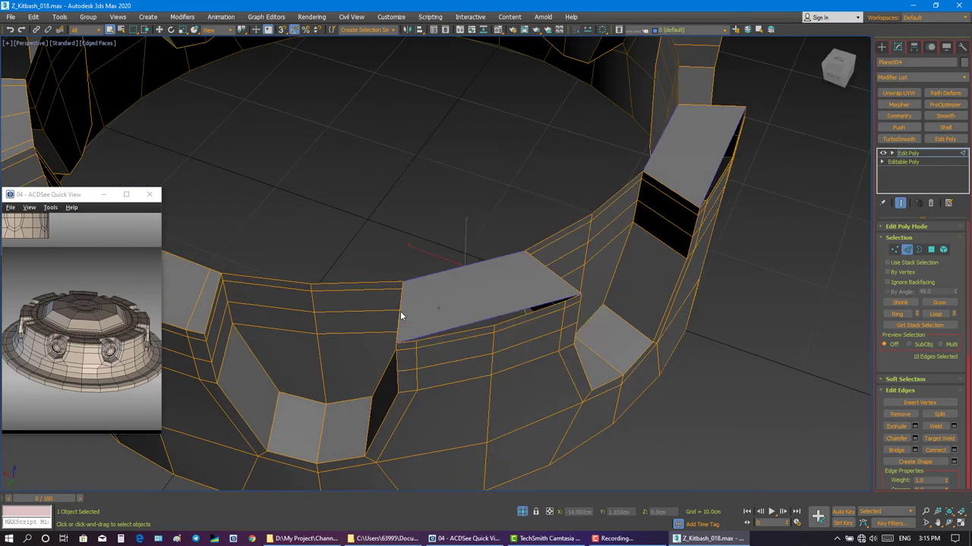
pyautogui.click(930, 250)
pyautogui.press('2')
pyautogui.moveTo(764, 240); pyautogui.dragTo(821, 306)
pyautogui.click(897, 251)
pyautogui.rightClick(779, 265)
pyautogui.click(750, 330)
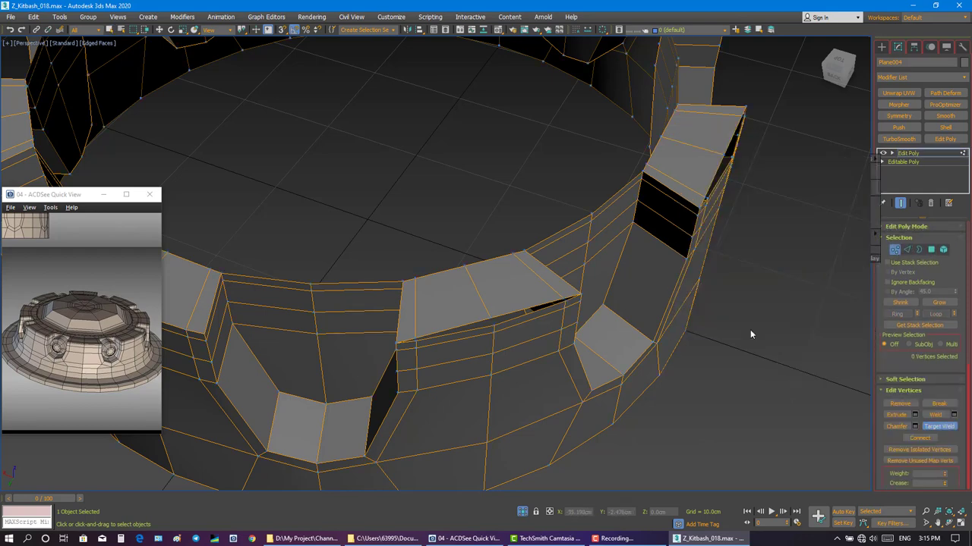
# Weld each stray top-face vertex onto its wall band vertex to close the seams.
pyautogui.scroll(3, 523, 324)
pyautogui.click(354, 346)
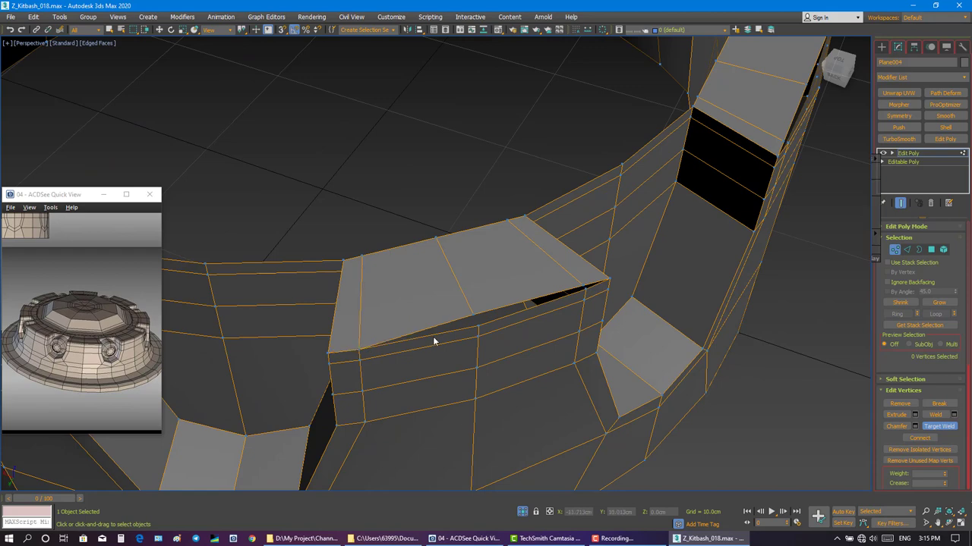
pyautogui.click(477, 324)
pyautogui.keyDown('alt'); pyautogui.moveTo(727, 270); pyautogui.dragTo(641, 304, button='middle'); pyautogui.keyUp('alt')
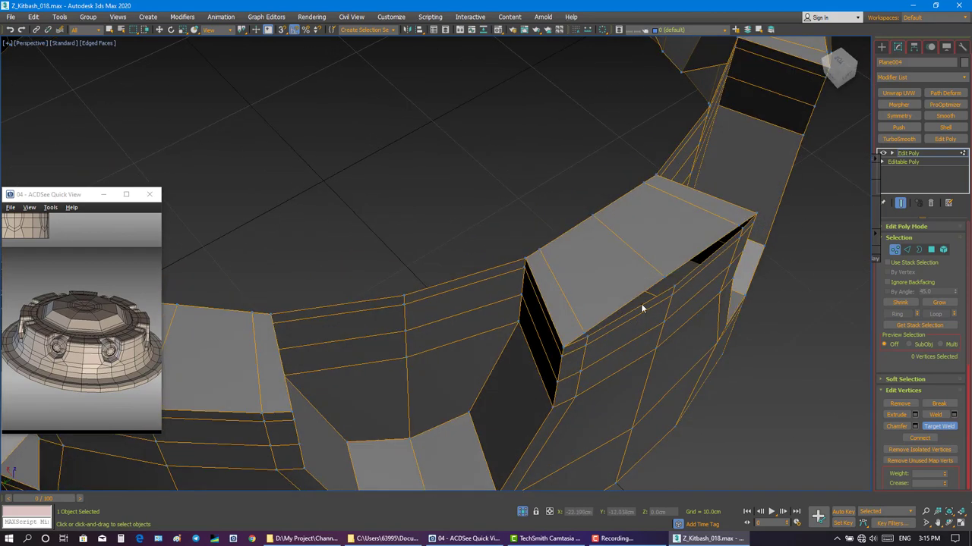
pyautogui.keyDown('alt'); pyautogui.moveTo(650, 337); pyautogui.dragTo(581, 344, button='middle'); pyautogui.keyUp('alt')
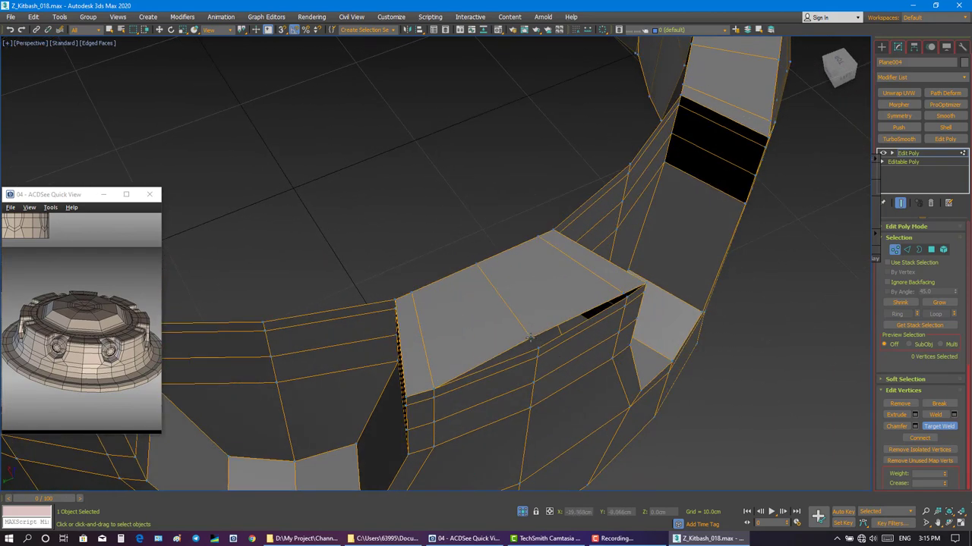
pyautogui.moveTo(529, 338); pyautogui.dragTo(539, 349)
pyautogui.keyDown('alt'); pyautogui.moveTo(630, 303); pyautogui.dragTo(597, 349, button='middle'); pyautogui.keyUp('alt')
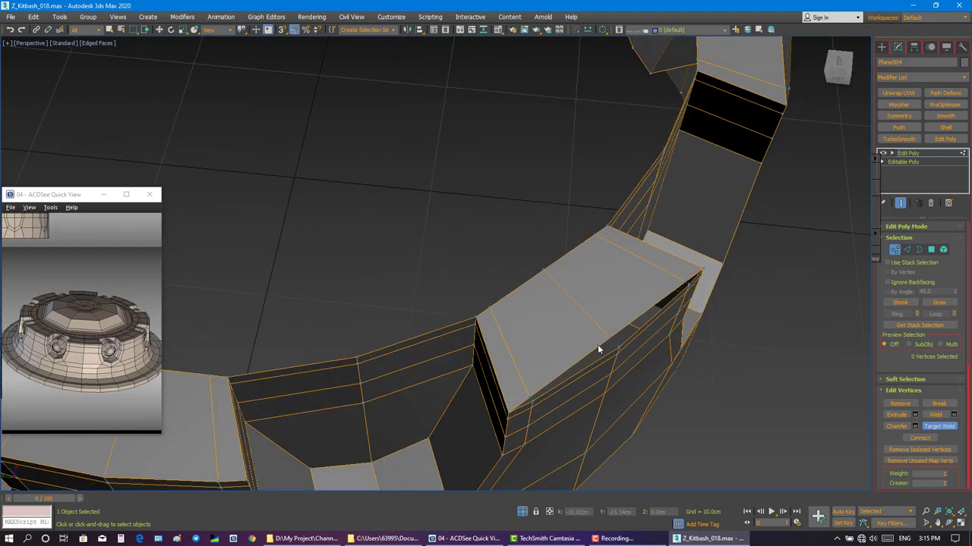
pyautogui.moveTo(530, 395); pyautogui.dragTo(617, 344)
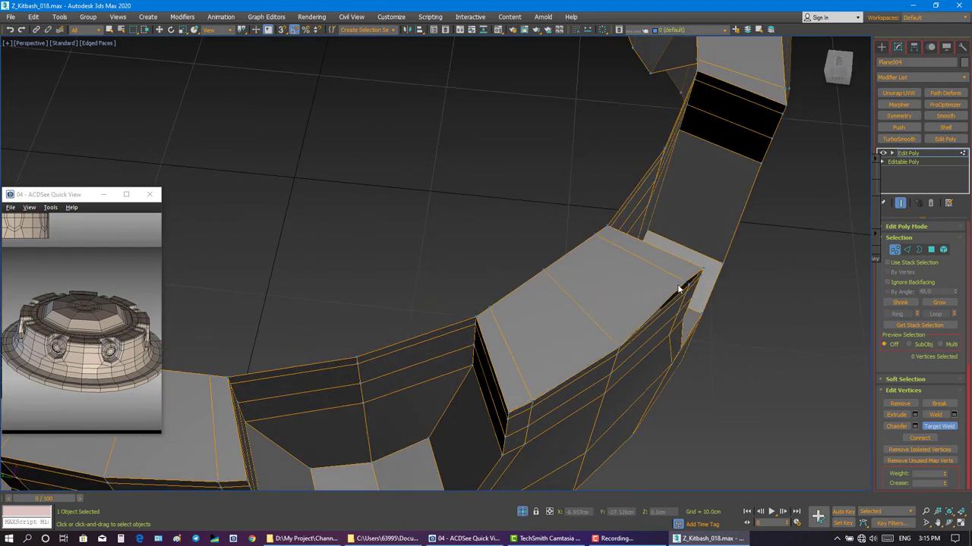
pyautogui.moveTo(687, 283)
pyautogui.keyDown('alt'); pyautogui.mouseDown(button='middle')
pyautogui.moveTo(698, 271)
pyautogui.moveTo(680, 261)
pyautogui.mouseUp(button='middle'); pyautogui.keyUp('alt')
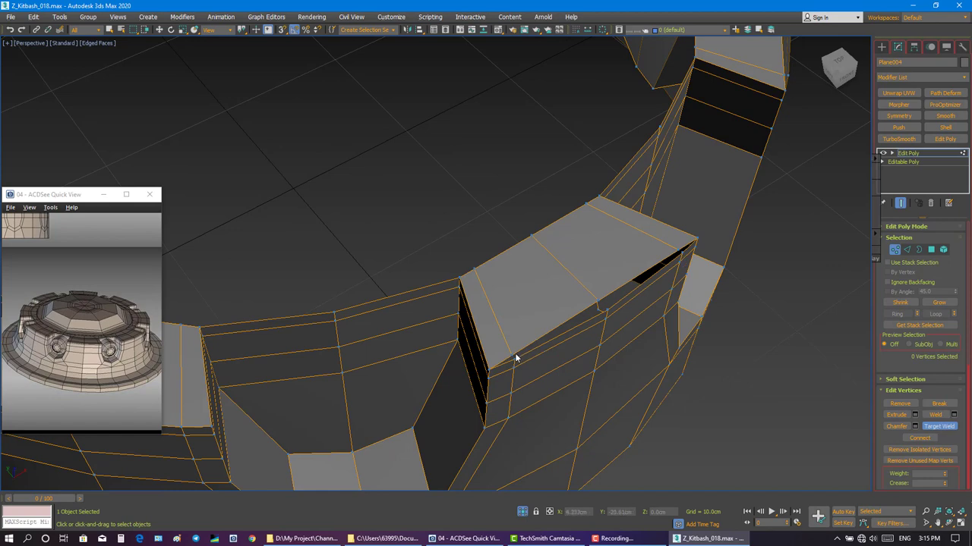
pyautogui.moveTo(512, 355); pyautogui.dragTo(683, 253)
pyautogui.moveTo(682, 253)
pyautogui.keyDown('alt'); pyautogui.mouseDown(button='middle')
pyautogui.moveTo(672, 277)
pyautogui.moveTo(607, 299)
pyautogui.moveTo(629, 284)
pyautogui.moveTo(637, 302)
pyautogui.moveTo(655, 300)
pyautogui.moveTo(579, 327)
pyautogui.moveTo(584, 334)
pyautogui.moveTo(575, 311)
pyautogui.moveTo(538, 328)
pyautogui.moveTo(656, 359)
pyautogui.moveTo(633, 455)
pyautogui.moveTo(562, 273)
pyautogui.mouseUp(button='middle'); pyautogui.keyUp('alt')
# Select the octagonal cap and move it down along Z to sit inside the ring.
pyautogui.press('z')
pyautogui.click(549, 312)
pyautogui.click(575, 313)
pyautogui.click(656, 358)
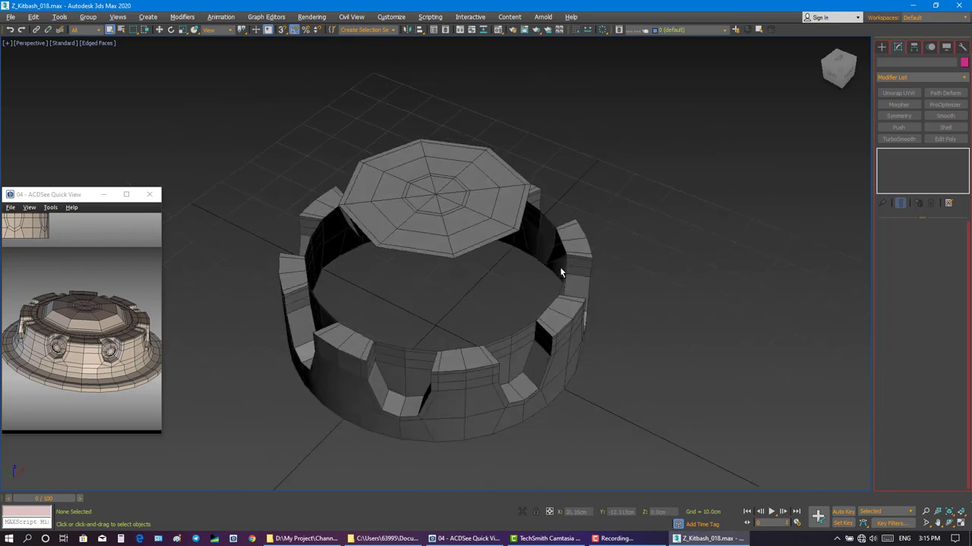
pyautogui.click(465, 236)
pyautogui.press('w')
pyautogui.keyDown('alt'); pyautogui.moveTo(492, 274); pyautogui.dragTo(440, 251, button='middle'); pyautogui.keyUp('alt')
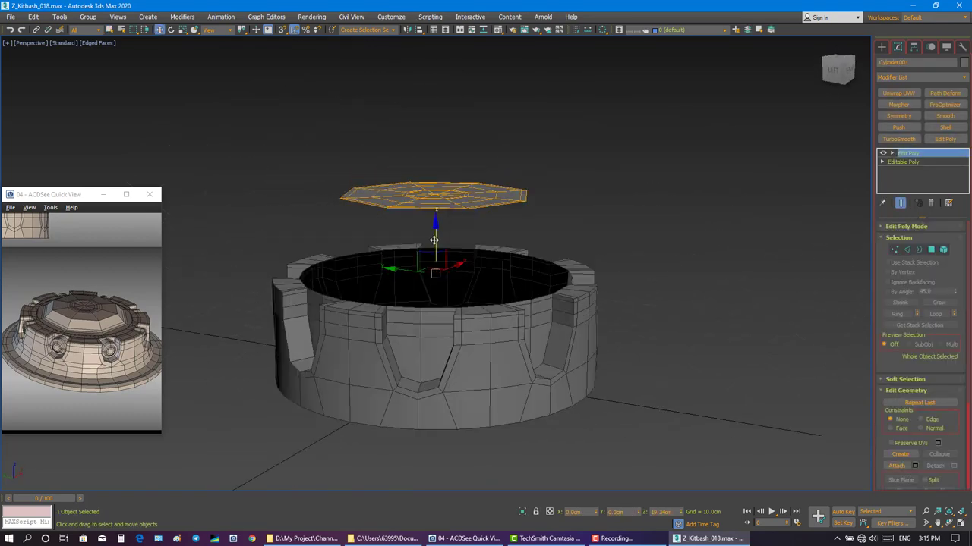
pyautogui.moveTo(440, 251); pyautogui.dragTo(440, 316)
pyautogui.keyDown('alt'); pyautogui.moveTo(440, 316); pyautogui.dragTo(446, 325, button='middle'); pyautogui.keyUp('alt')
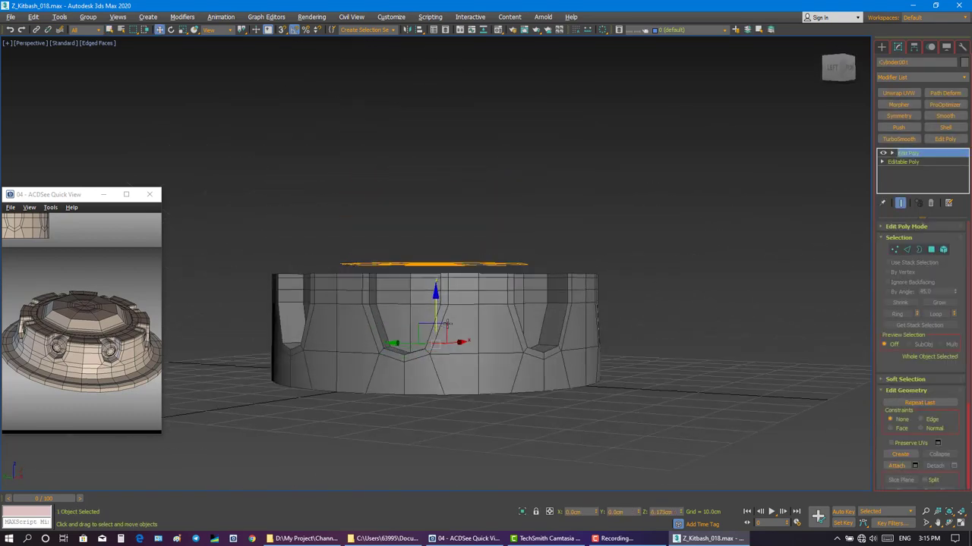
pyautogui.moveTo(446, 325); pyautogui.dragTo(446, 313)
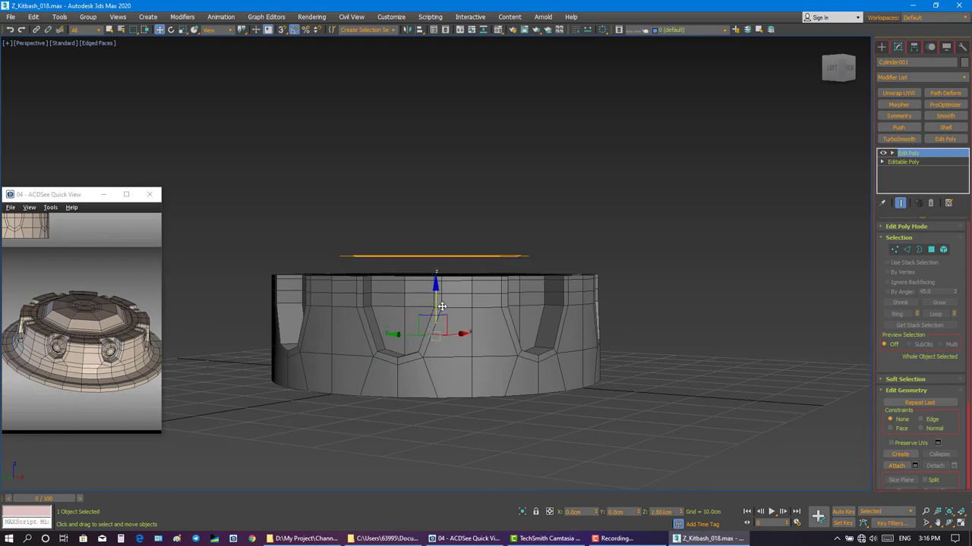
pyautogui.keyDown('alt'); pyautogui.moveTo(447, 312); pyautogui.dragTo(689, 320, button='middle'); pyautogui.keyUp('alt')
pyautogui.click(689, 320)
# Return to the Home view, toggle Maximize Viewport off and on, and select the ring wall.
pyautogui.keyDown('alt'); pyautogui.moveTo(633, 296); pyautogui.dragTo(683, 228, button='middle'); pyautogui.keyUp('alt')
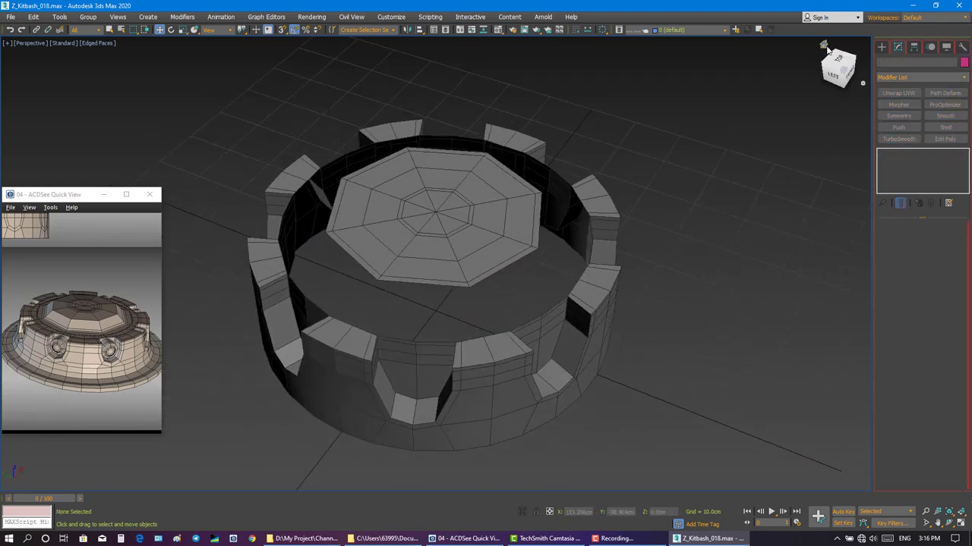
pyautogui.click(824, 47)
pyautogui.click(960, 525)
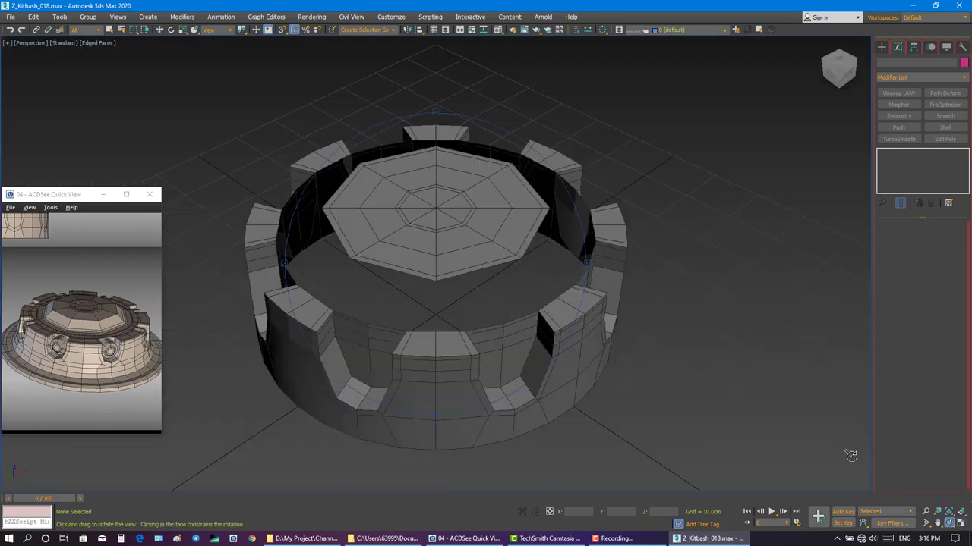
pyautogui.click(960, 525)
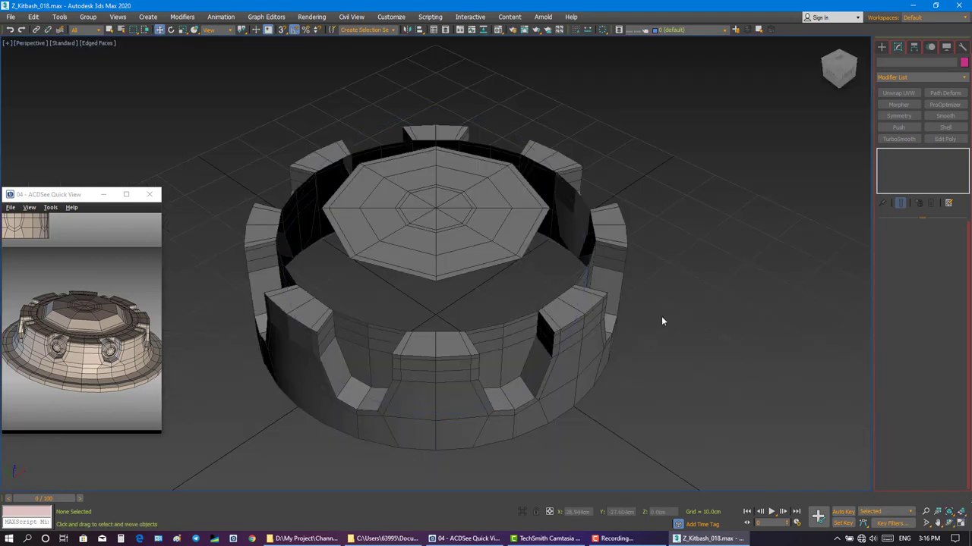
pyautogui.hotkey('ctrl', 'a')
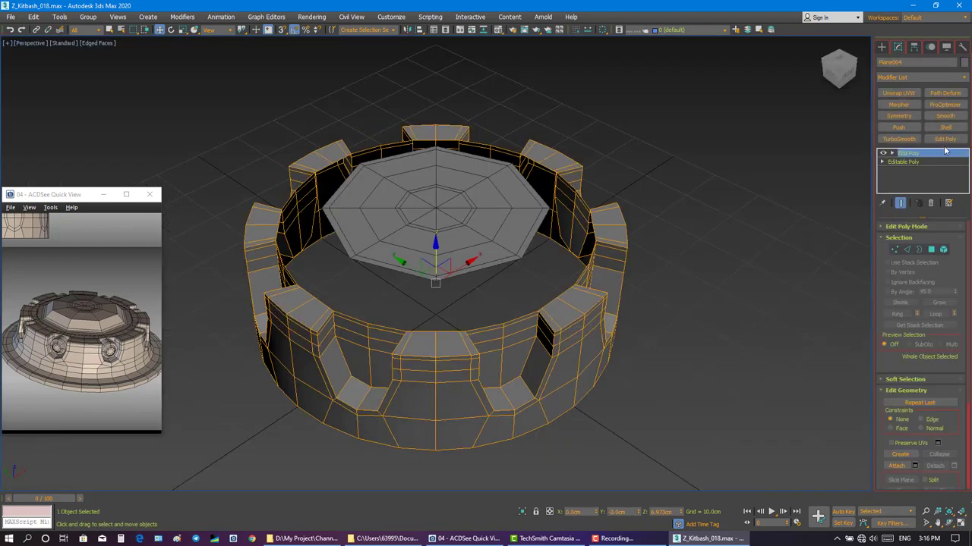
# Select the ring's inner rim border, convert it to edges and scale it uniformly to 106%.
pyautogui.rightClick(939, 177)
pyautogui.press('Escape')
pyautogui.press('3')
pyautogui.click(592, 251)
pyautogui.press('2')
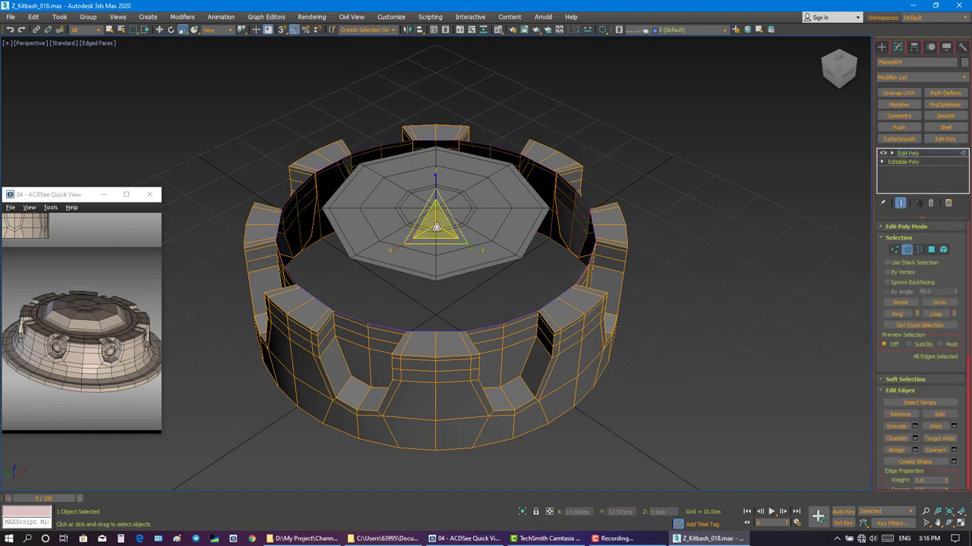
pyautogui.keyDown('shift'); pyautogui.moveTo(434, 228); pyautogui.dragTo(434, 229); pyautogui.keyUp('shift')
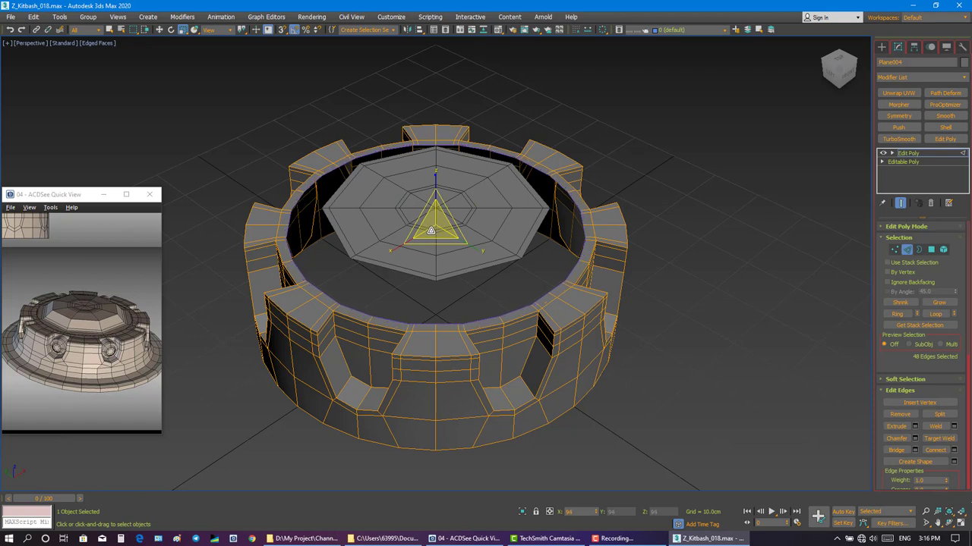
pyautogui.moveTo(434, 229)
pyautogui.keyDown('alt'); pyautogui.mouseDown(button='middle')
pyautogui.moveTo(429, 243)
pyautogui.moveTo(445, 239)
pyautogui.mouseUp(button='middle'); pyautogui.keyUp('alt')
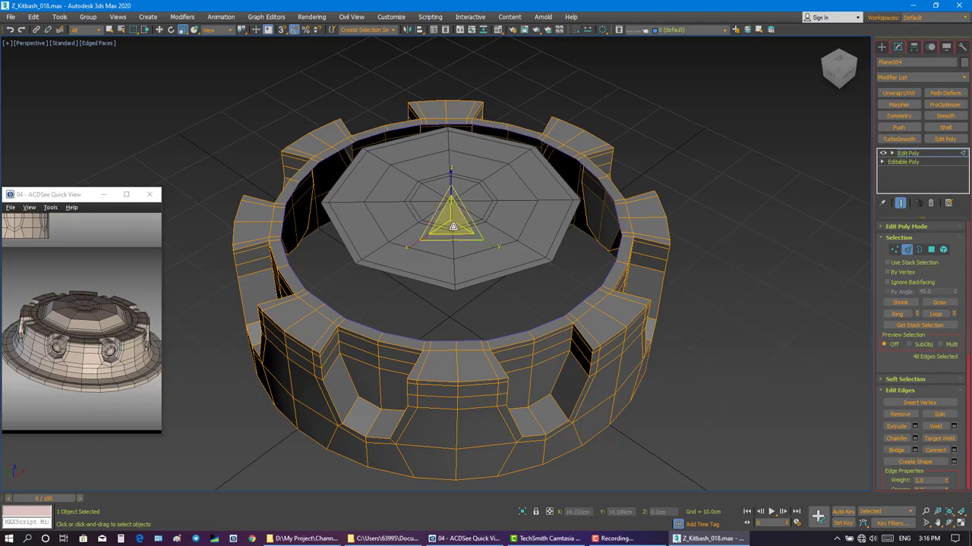
pyautogui.moveTo(453, 222); pyautogui.dragTo(439, 232)
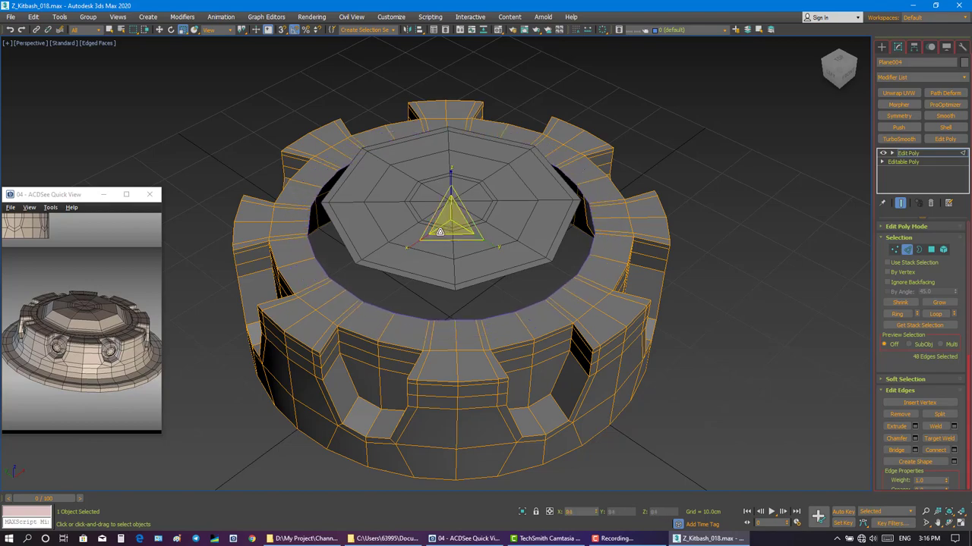
pyautogui.moveTo(440, 231)
pyautogui.keyDown('alt'); pyautogui.mouseDown(button='middle')
pyautogui.moveTo(471, 260)
pyautogui.moveTo(469, 218)
pyautogui.mouseUp(button='middle'); pyautogui.keyUp('alt')
pyautogui.press('2')
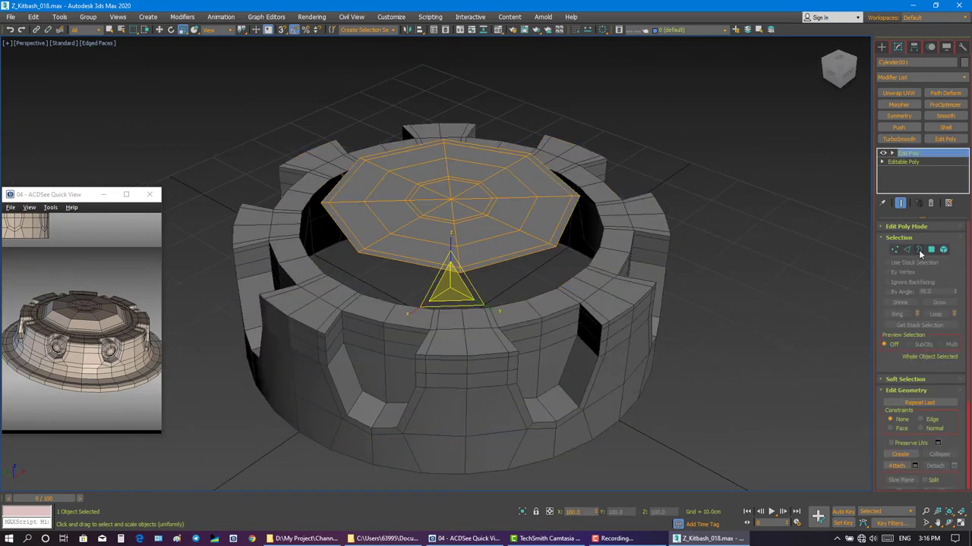
# Select the cap's eight-triangle centre fan and lower it slightly.
pyautogui.press('3')
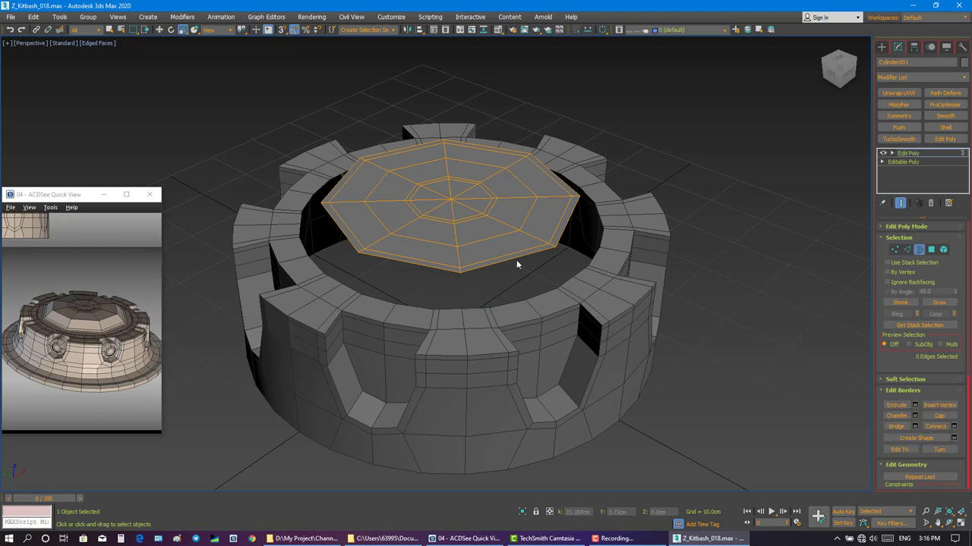
pyautogui.click(931, 250)
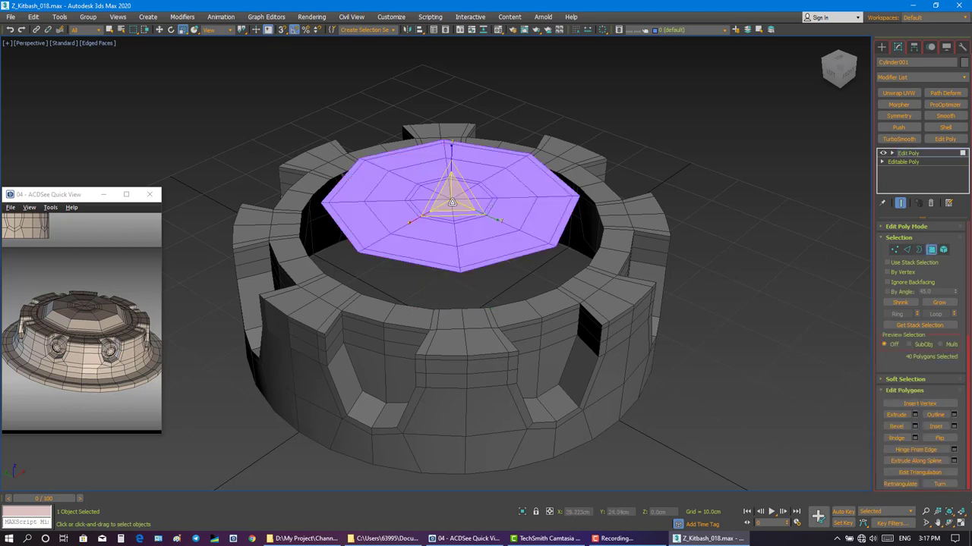
pyautogui.click(457, 208)
pyautogui.press('q')
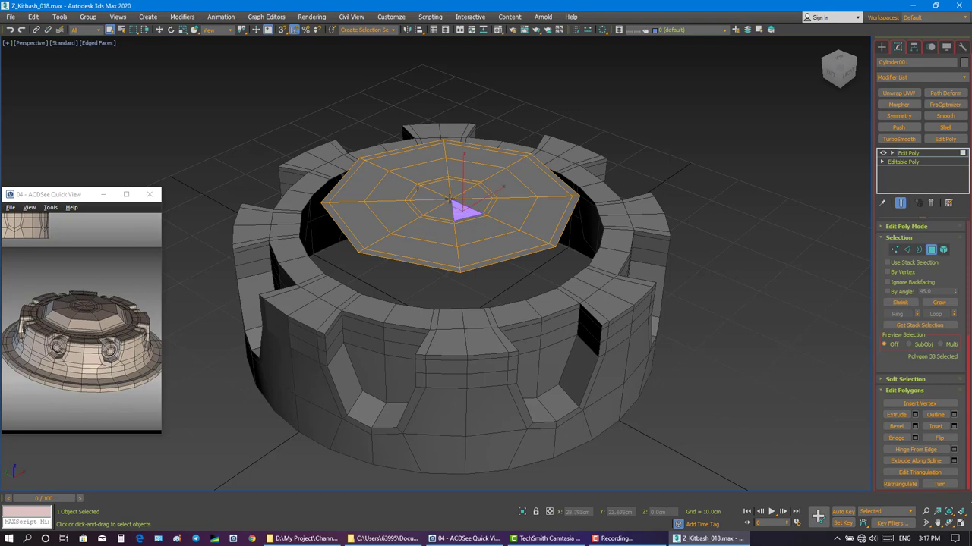
pyautogui.doubleClick(450, 198)
pyautogui.keyDown('alt'); pyautogui.moveTo(450, 199); pyautogui.dragTo(465, 211, button='middle'); pyautogui.keyUp('alt')
pyautogui.press('w')
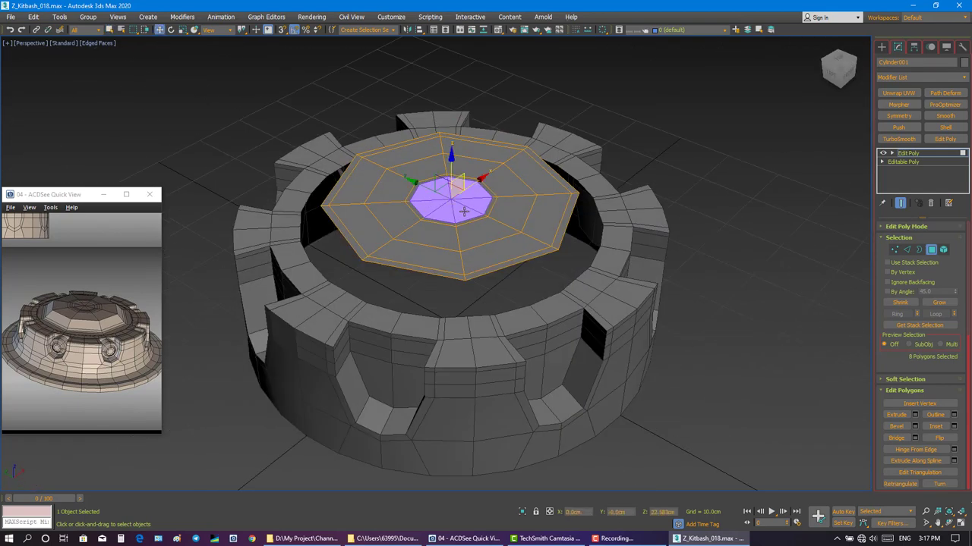
pyautogui.moveTo(451, 170); pyautogui.dragTo(451, 171)
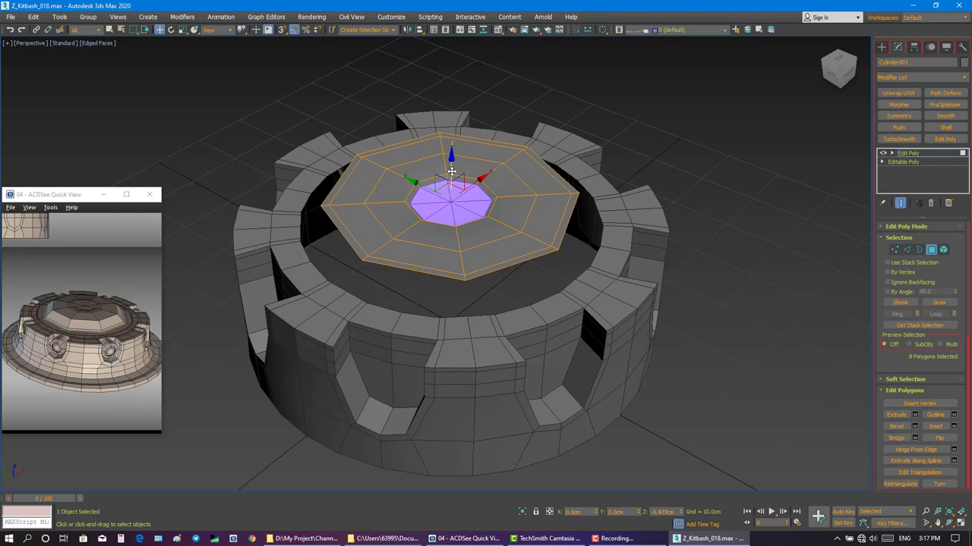
pyautogui.click(715, 179)
# Shrink the selection to the cap's 8 outer-ring polygons and move them down onto the rim.
pyautogui.click(915, 250)
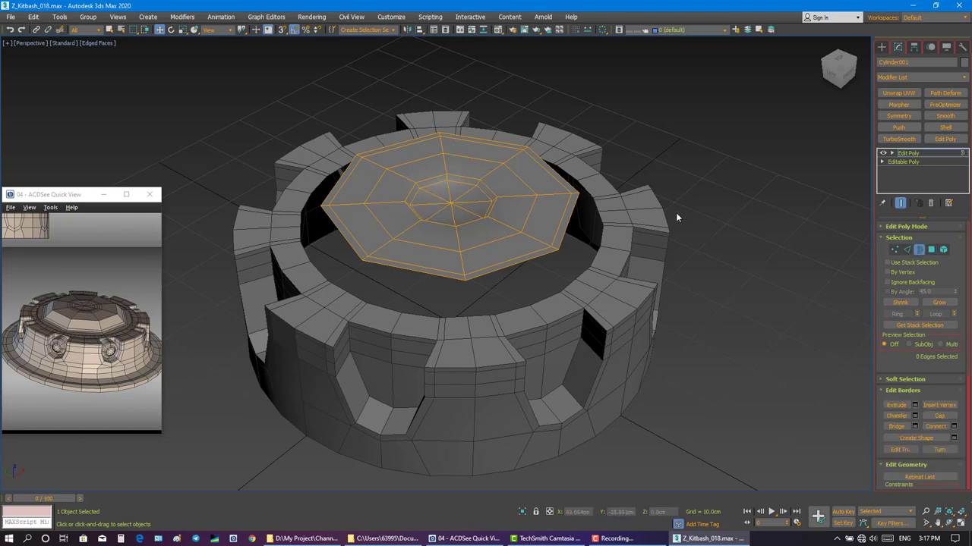
pyautogui.click(932, 251)
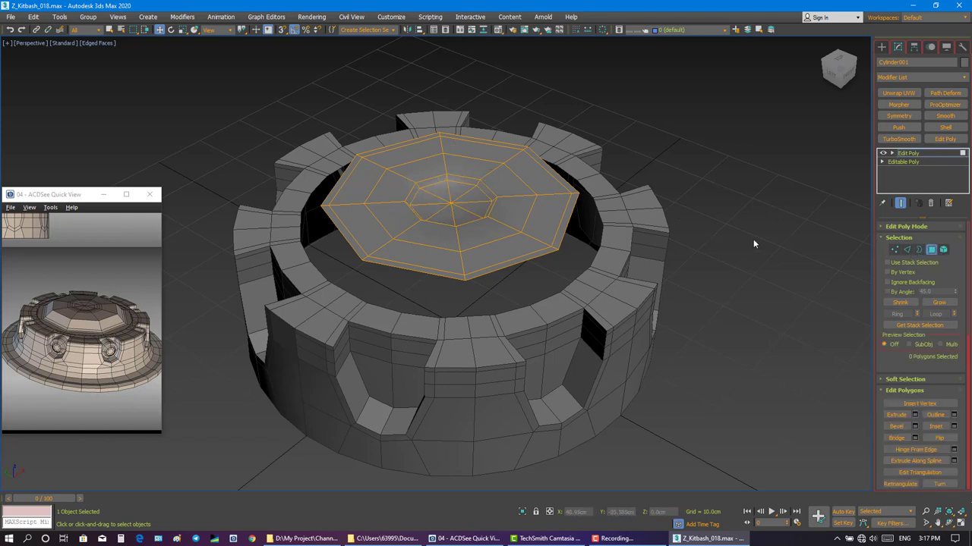
pyautogui.keyDown('alt'); pyautogui.moveTo(753, 239); pyautogui.dragTo(637, 232, button='middle'); pyautogui.keyUp('alt')
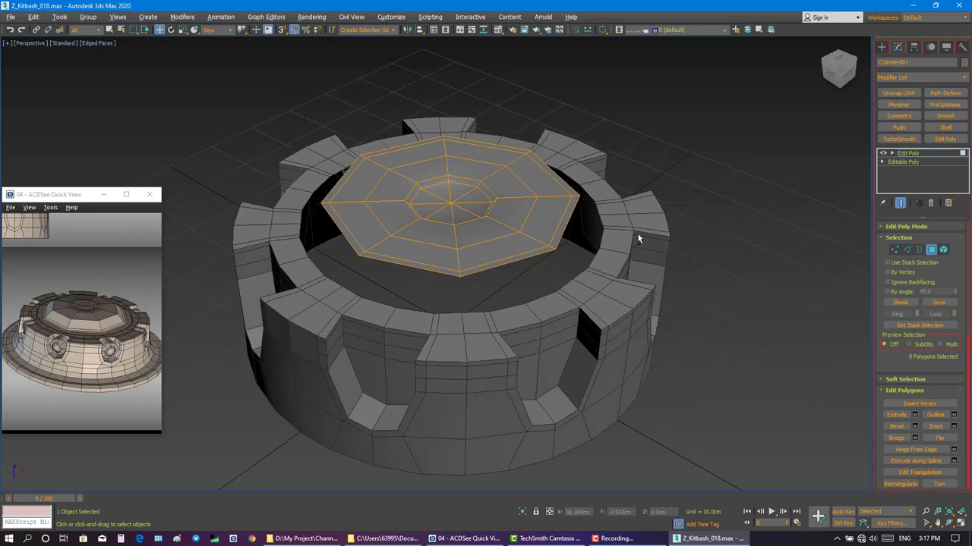
pyautogui.click(563, 225)
pyautogui.keyDown('shift'); pyautogui.click(568, 217); pyautogui.keyUp('shift')
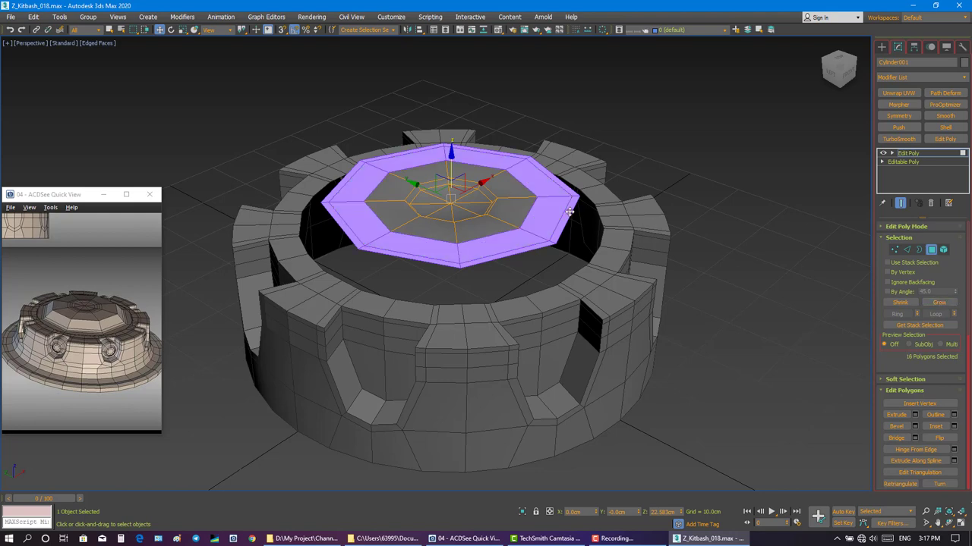
pyautogui.hotkey('ctrl', 'pagedown')
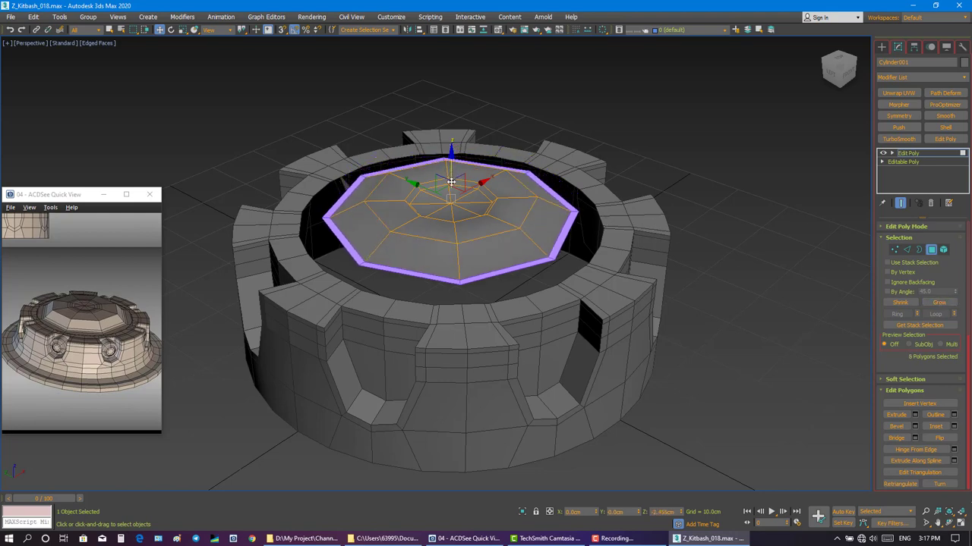
pyautogui.keyDown('alt'); pyautogui.moveTo(451, 166); pyautogui.dragTo(463, 175, button='middle'); pyautogui.keyUp('alt')
pyautogui.moveTo(451, 173); pyautogui.dragTo(451, 181)
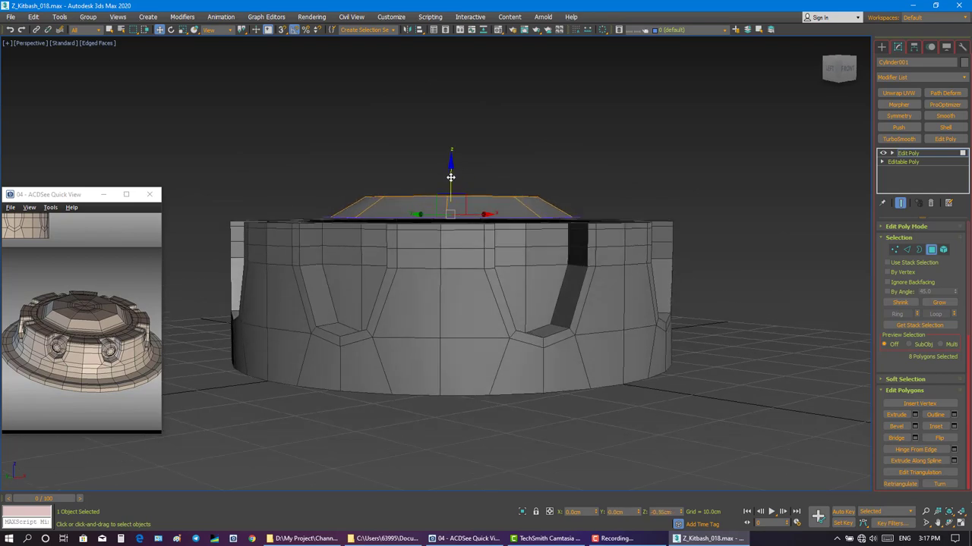
pyautogui.keyDown('alt'); pyautogui.moveTo(474, 190); pyautogui.dragTo(485, 228, button='middle'); pyautogui.keyUp('alt')
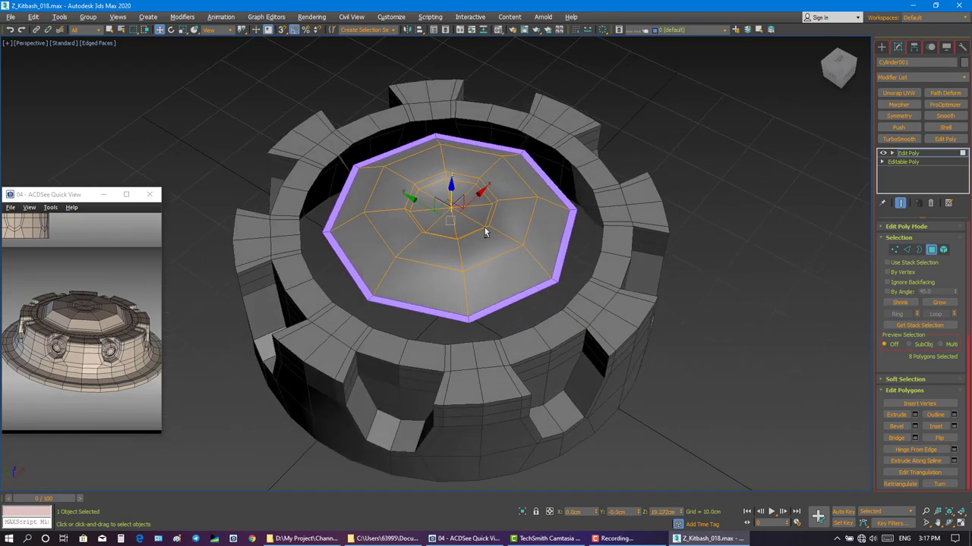
pyautogui.click(760, 239)
pyautogui.click(792, 252)
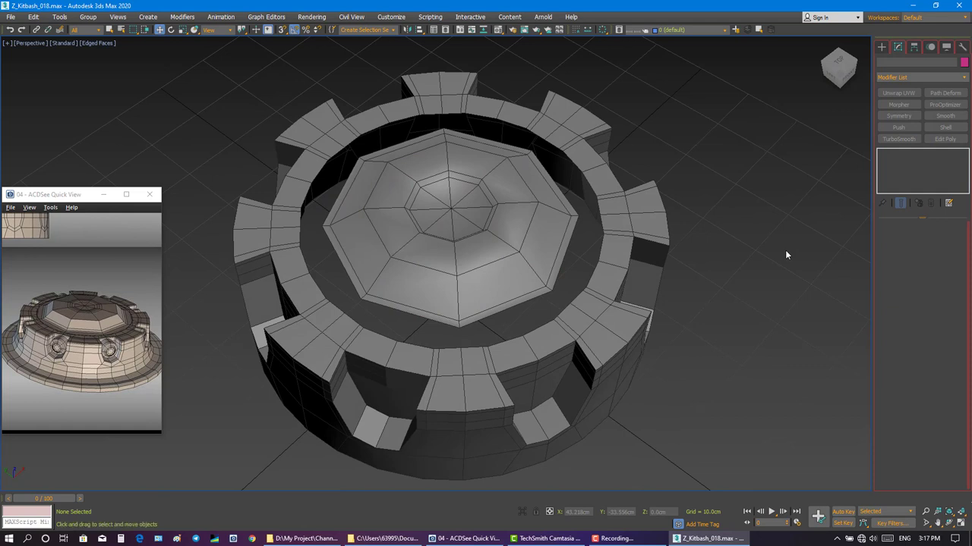
# Connect the ring wall's vertical edge ring with one loop, slid to about -59 toward the base.
pyautogui.moveTo(130, 325); pyautogui.dragTo(306, 316)
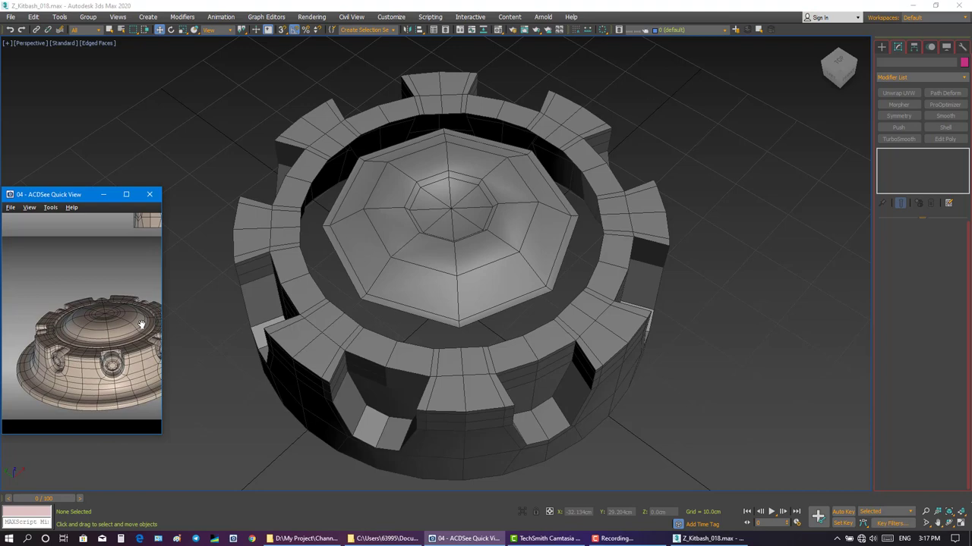
pyautogui.moveTo(140, 324); pyautogui.dragTo(35, 336)
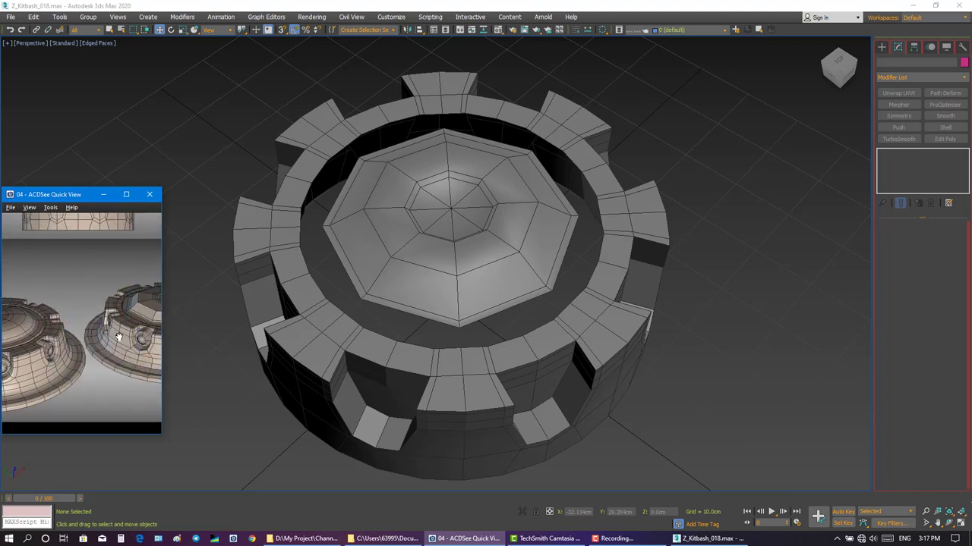
pyautogui.keyDown('alt'); pyautogui.moveTo(219, 368); pyautogui.dragTo(349, 324, button='middle'); pyautogui.keyUp('alt')
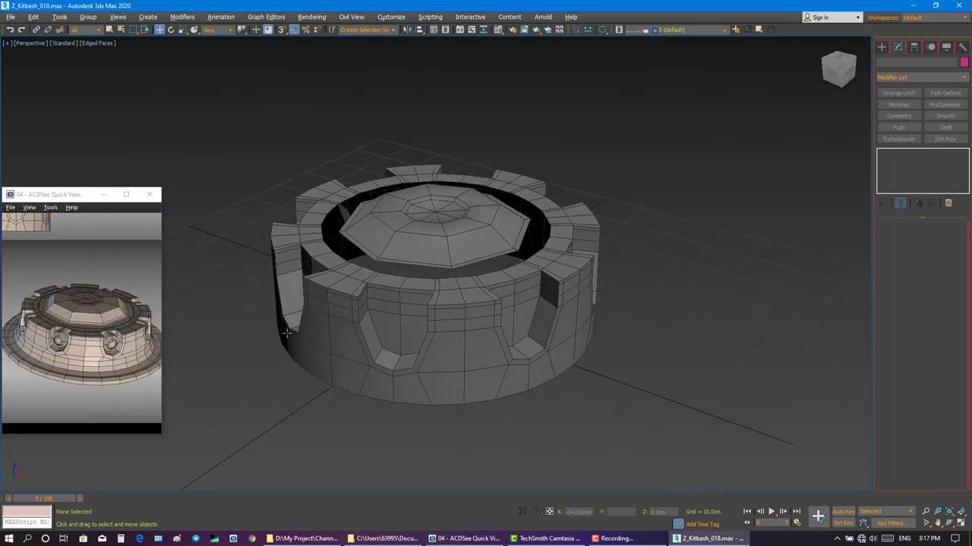
pyautogui.click(356, 318)
pyautogui.click(906, 249)
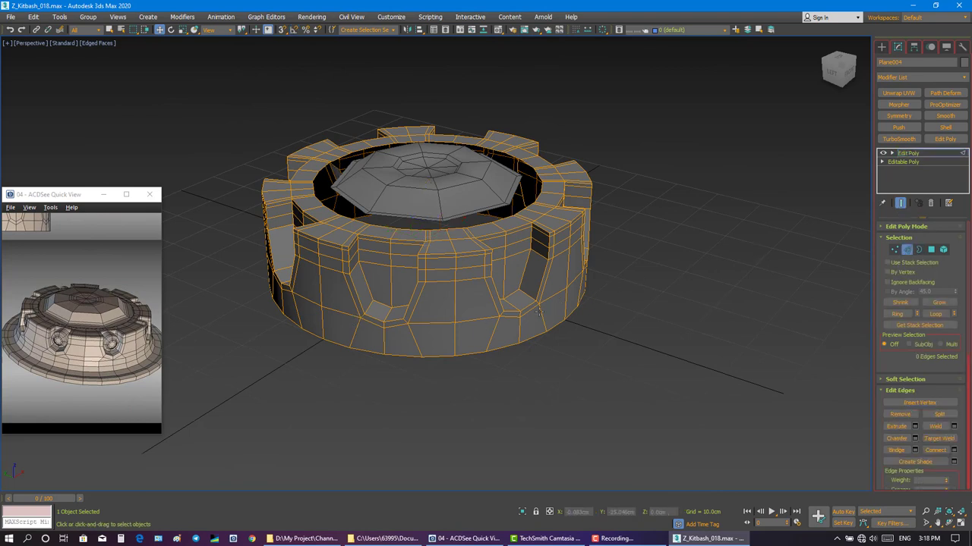
pyautogui.doubleClick(493, 338)
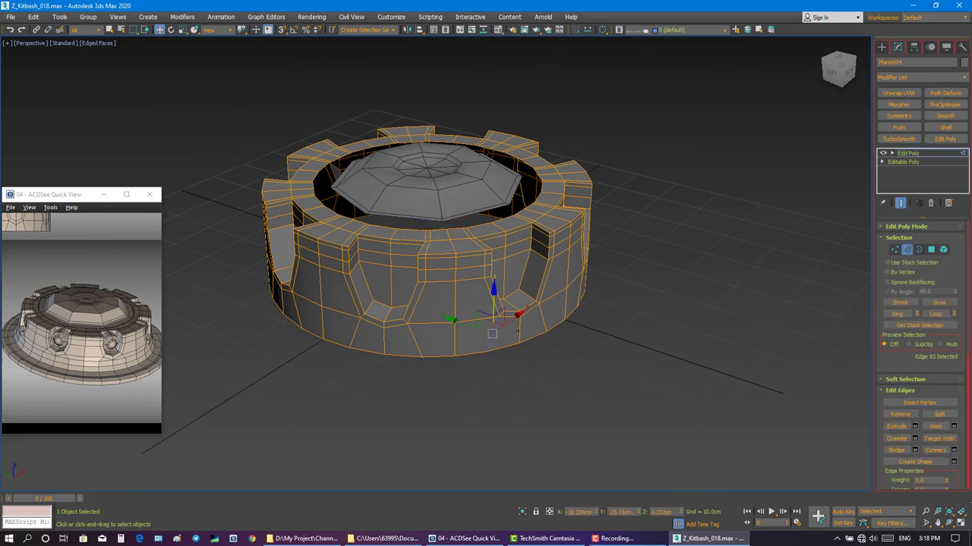
pyautogui.rightClick(521, 336)
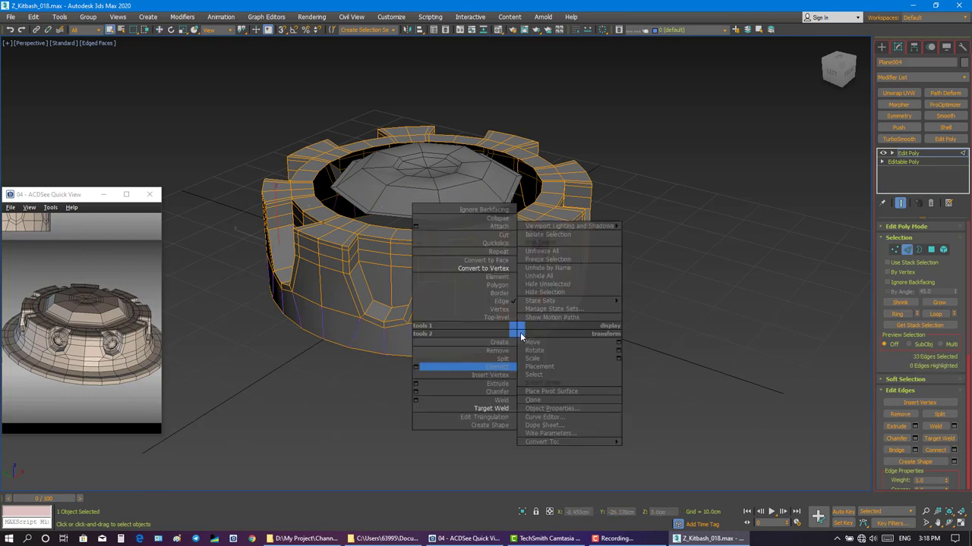
pyautogui.click(417, 367)
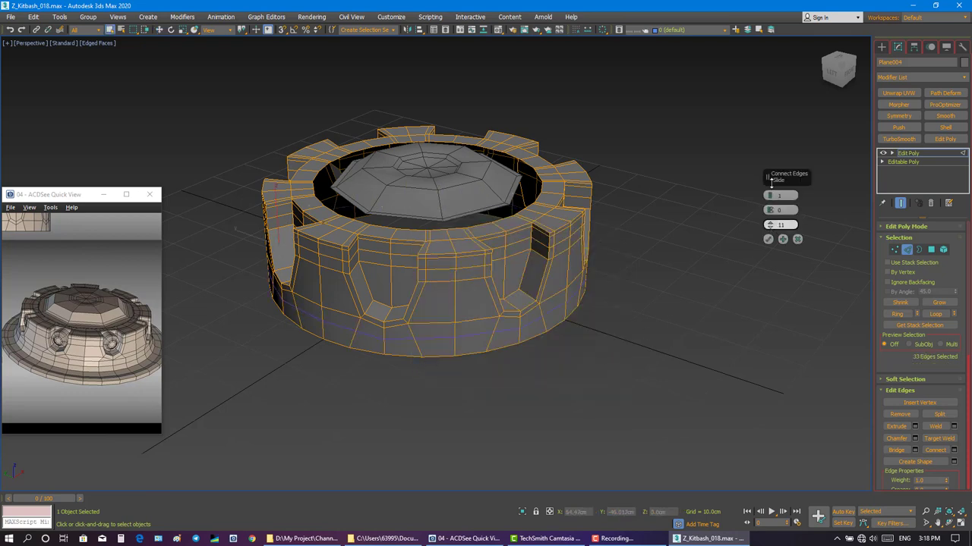
pyautogui.moveTo(770, 180); pyautogui.dragTo(776, 332)
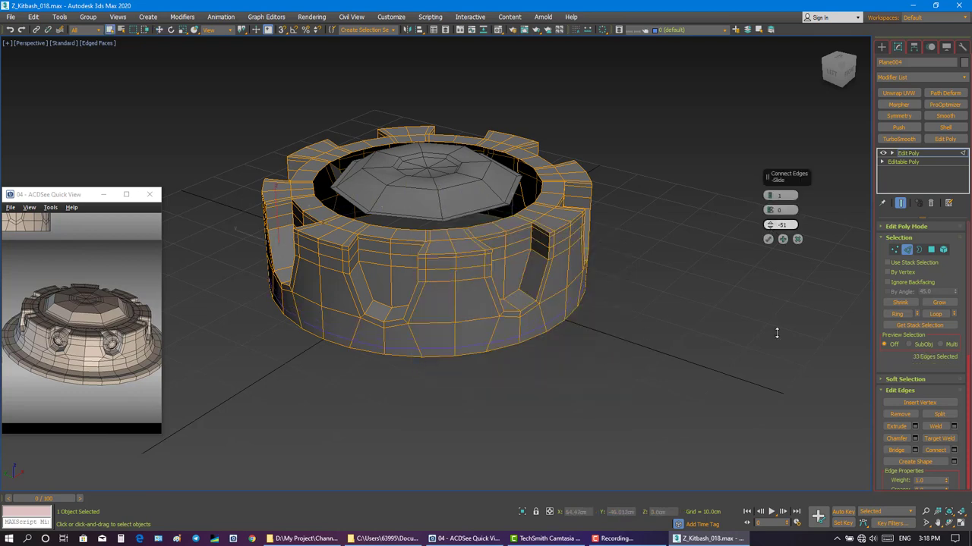
pyautogui.click(767, 239)
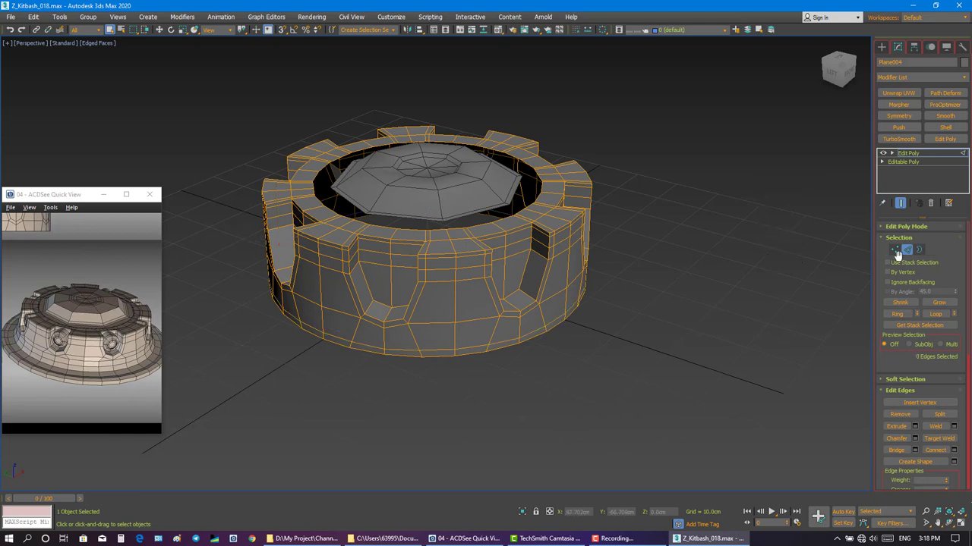
pyautogui.doubleClick(583, 305)
# Scale the wall's bottom edge loop outward to flare the base.
pyautogui.press('r')
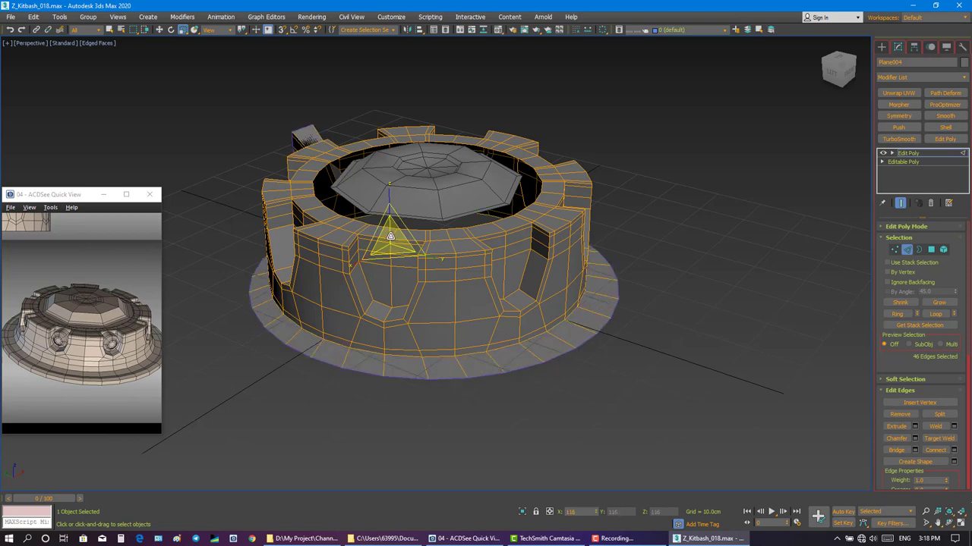
pyautogui.moveTo(365, 276)
pyautogui.keyDown('alt'); pyautogui.mouseDown(button='middle')
pyautogui.moveTo(466, 288)
pyautogui.moveTo(461, 280)
pyautogui.moveTo(463, 289)
pyautogui.mouseUp(button='middle'); pyautogui.keyUp('alt')
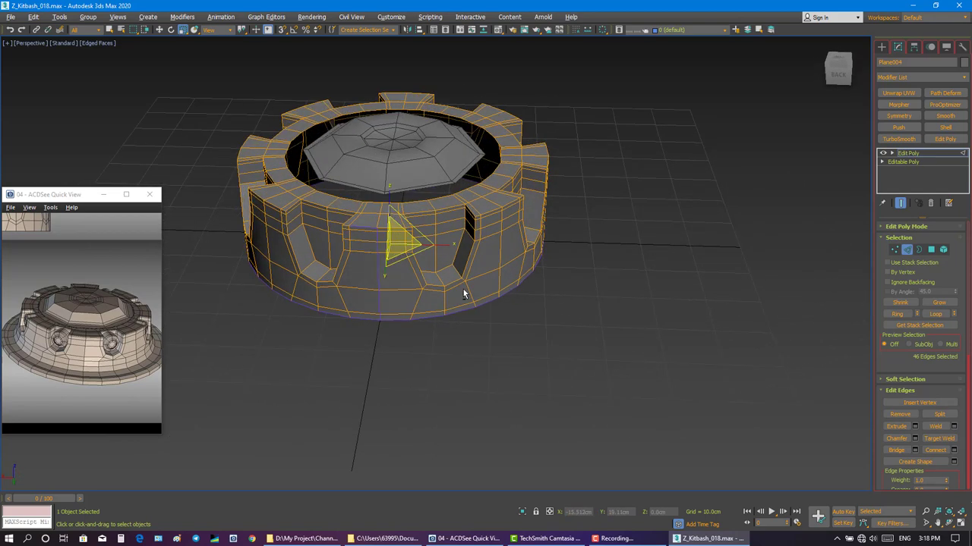
pyautogui.scroll(3, 463, 289)
pyautogui.scroll(3, 463, 289)
# Box-select the vertical seam vertices and weld them at a 0.5 cm threshold.
pyautogui.click(894, 249)
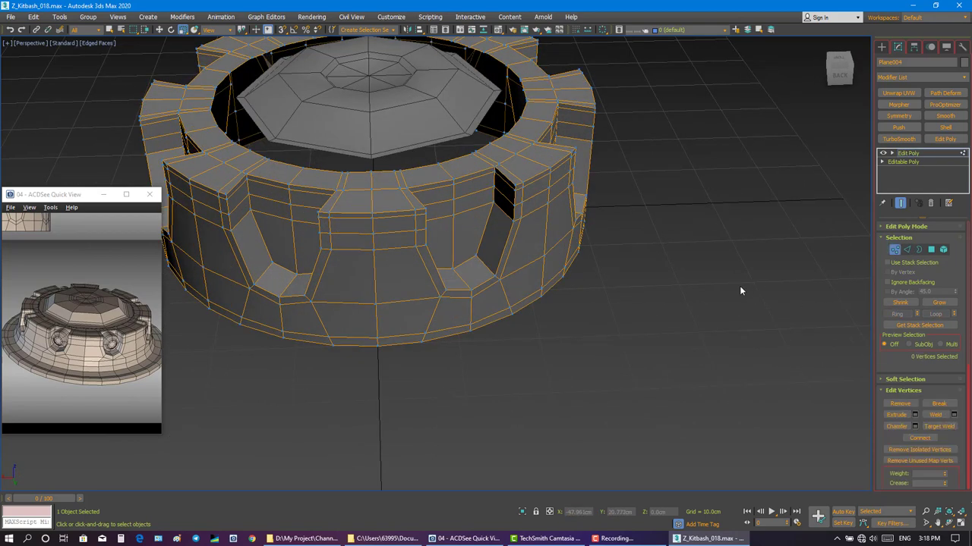
pyautogui.keyDown('alt'); pyautogui.moveTo(455, 383); pyautogui.dragTo(421, 397, button='middle'); pyautogui.keyUp('alt')
pyautogui.moveTo(386, 387); pyautogui.dragTo(413, 321)
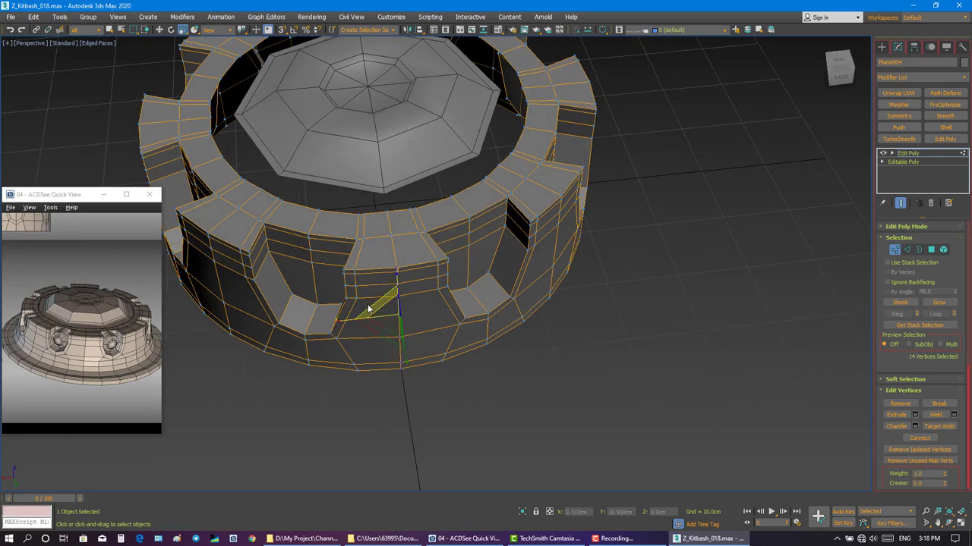
pyautogui.press('F3')
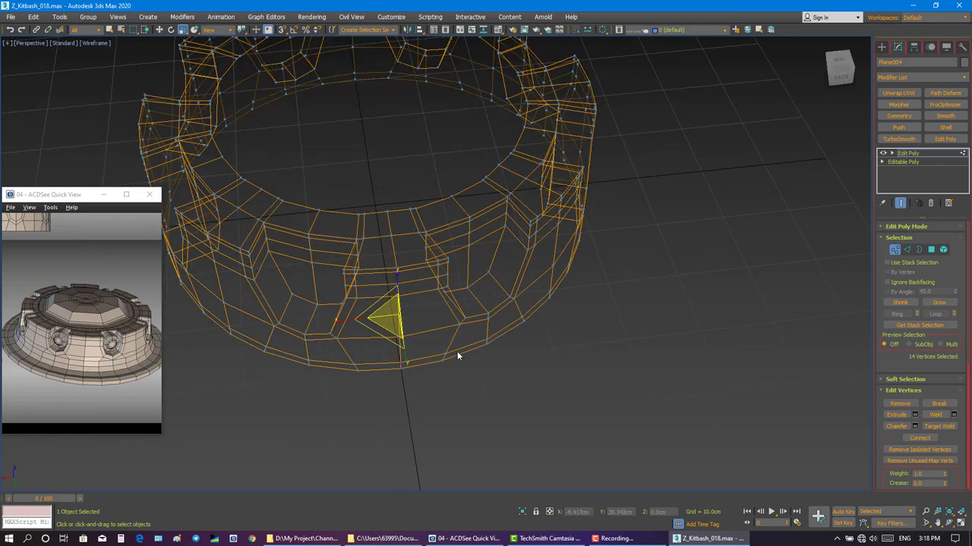
pyautogui.press('q')
pyautogui.moveTo(451, 350)
pyautogui.keyDown('alt'); pyautogui.mouseDown(button='middle')
pyautogui.moveTo(476, 328)
pyautogui.moveTo(454, 339)
pyautogui.mouseUp(button='middle'); pyautogui.keyUp('alt')
pyautogui.press('F3')
pyautogui.rightClick(425, 323)
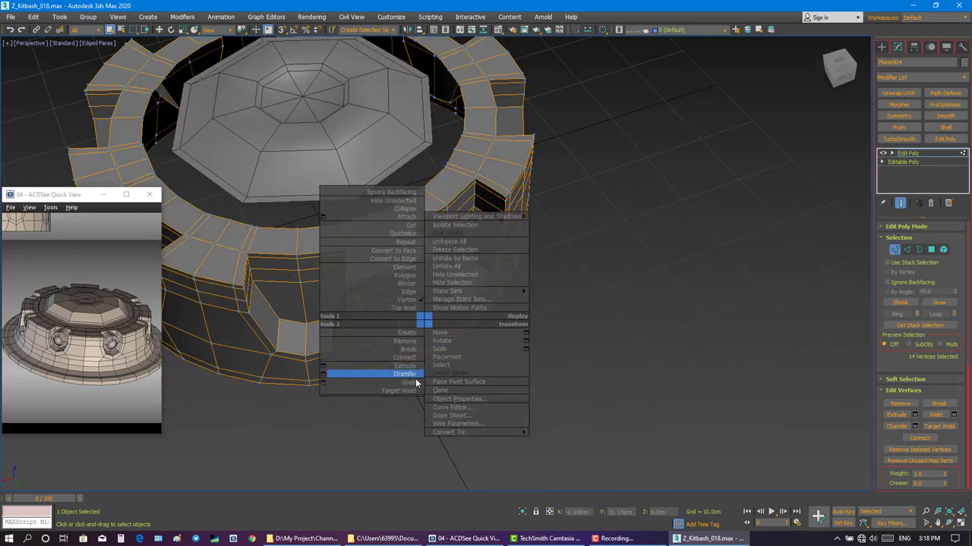
pyautogui.click(324, 386)
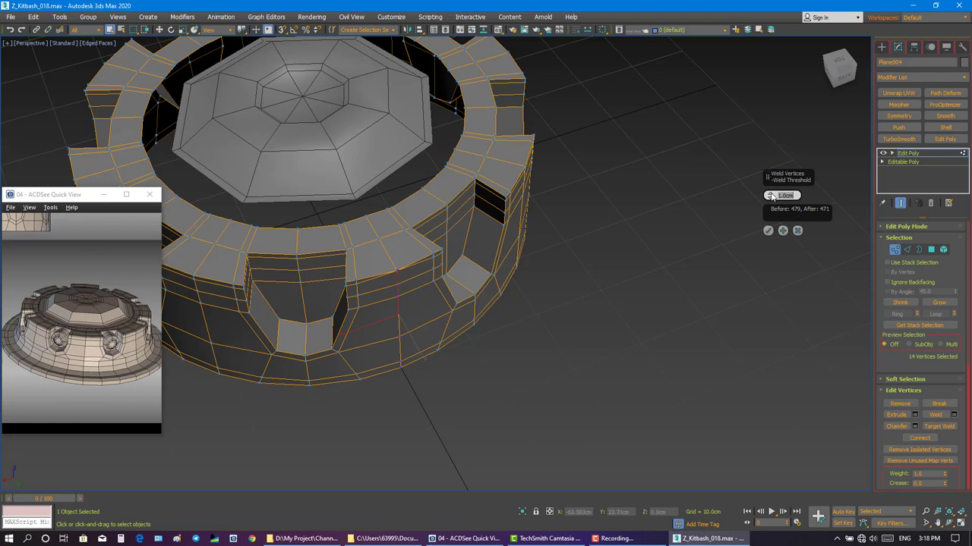
pyautogui.rightClick(770, 196)
pyautogui.moveTo(769, 196); pyautogui.dragTo(766, 197)
pyautogui.click(767, 231)
pyautogui.click(895, 249)
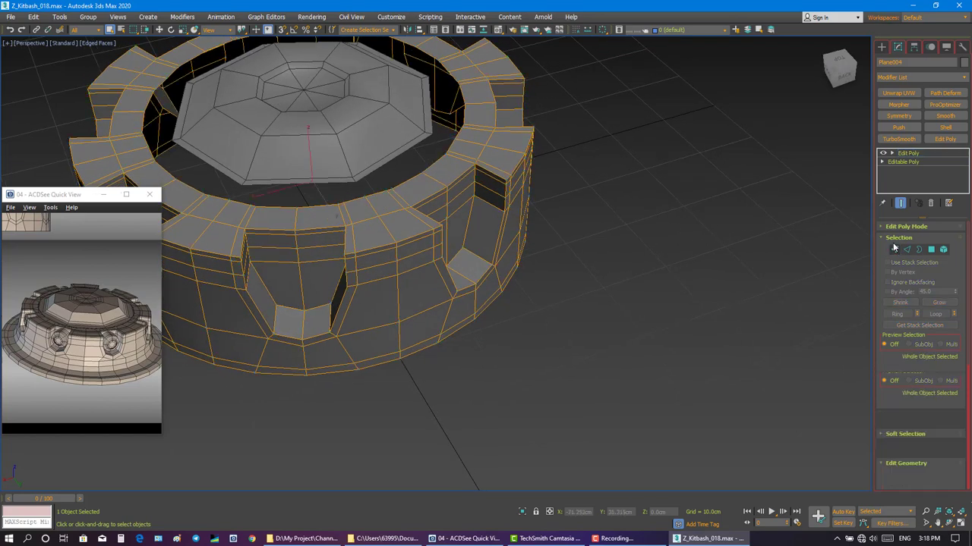
pyautogui.click(898, 139)
pyautogui.click(889, 270)
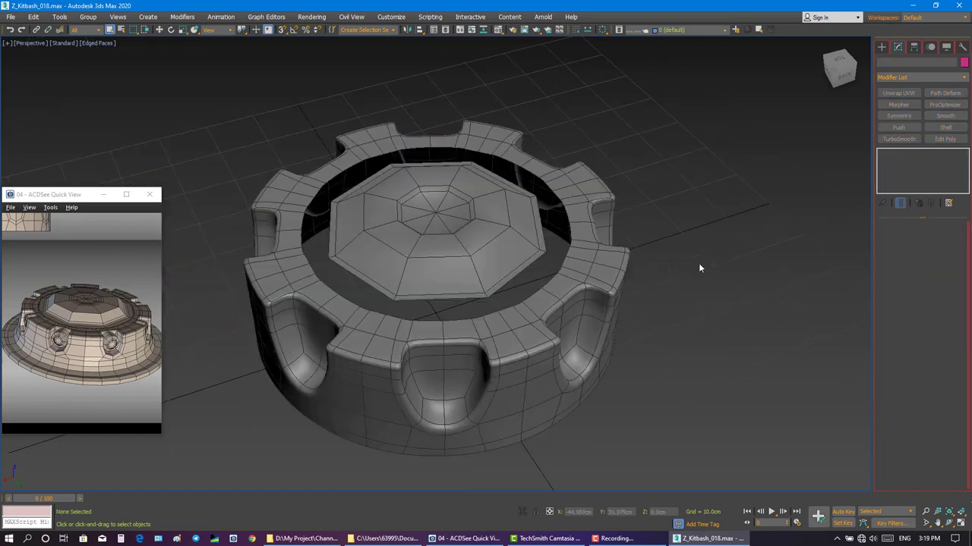
pyautogui.press('F4')
pyautogui.moveTo(577, 270)
pyautogui.keyDown('alt'); pyautogui.mouseDown(button='middle')
pyautogui.moveTo(564, 297)
pyautogui.moveTo(600, 280)
pyautogui.mouseUp(button='middle'); pyautogui.keyUp('alt')
pyautogui.click(630, 250)
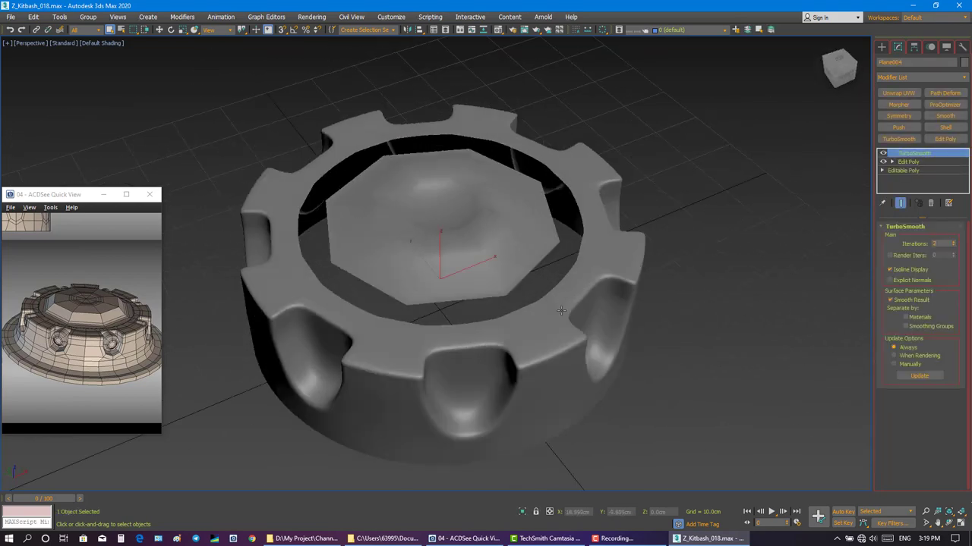
pyautogui.press('F4')
pyautogui.click(932, 203)
# Select the ring wall's inner open border and lower it slightly.
pyautogui.click(805, 213)
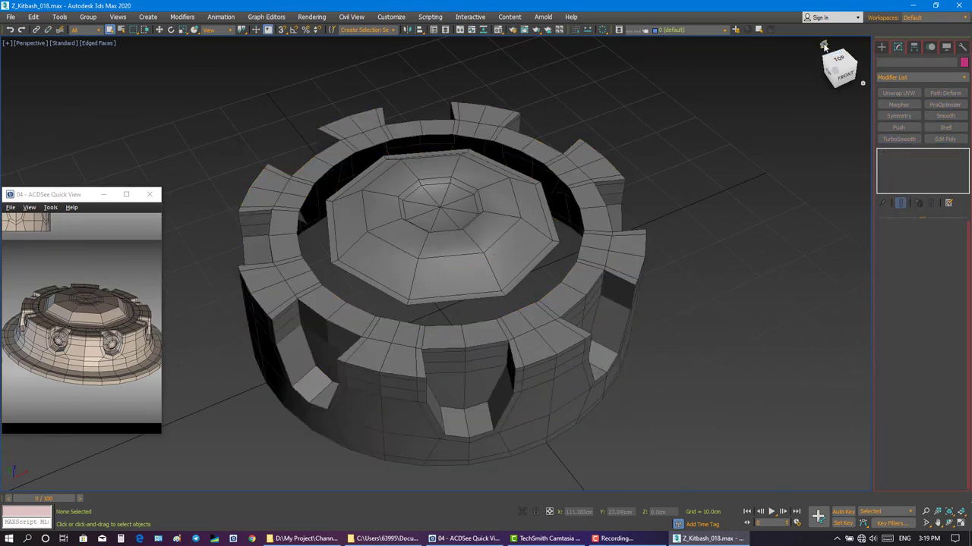
pyautogui.keyDown('alt'); pyautogui.moveTo(804, 213); pyautogui.dragTo(664, 224, button='middle'); pyautogui.keyUp('alt')
pyautogui.scroll(3, 584, 251)
pyautogui.scroll(-2, 584, 251)
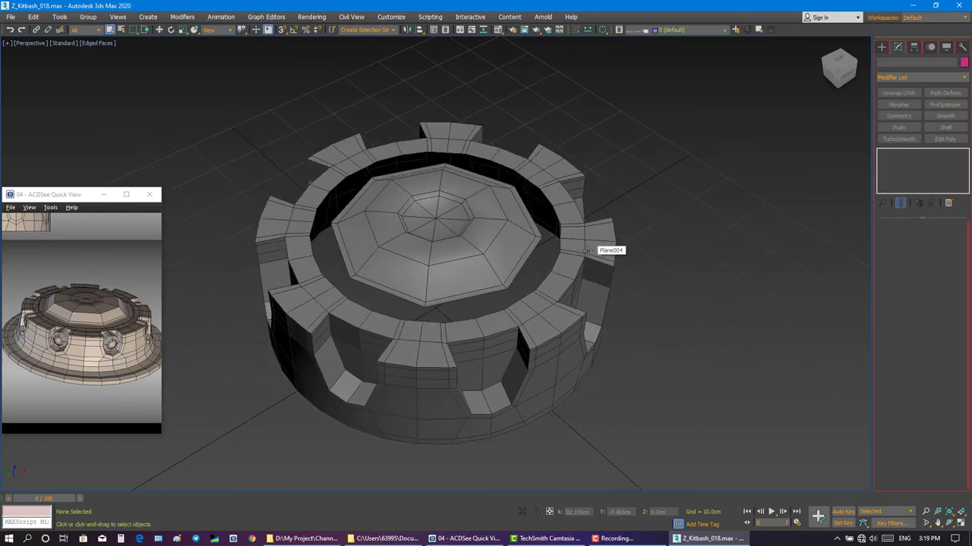
pyautogui.click(583, 250)
pyautogui.press('3')
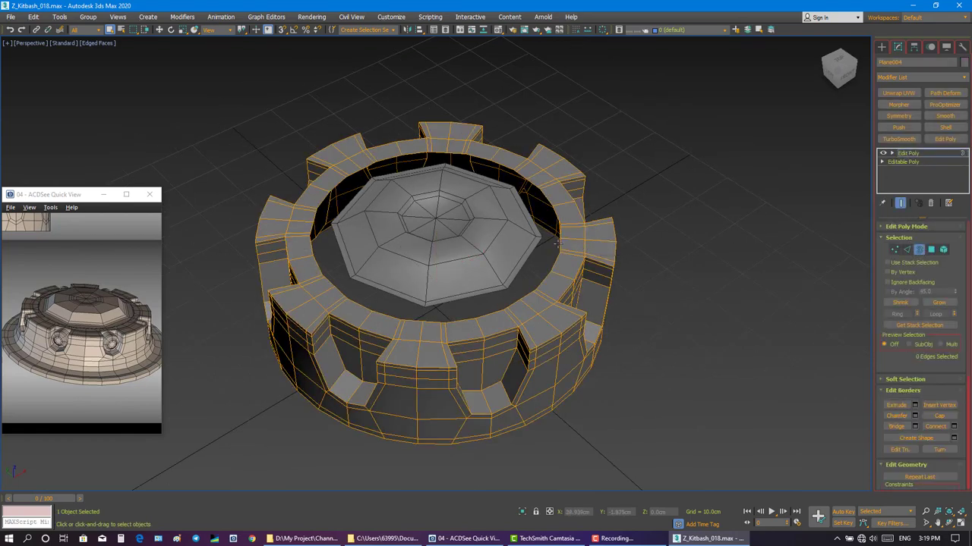
pyautogui.click(561, 243)
pyautogui.press('w')
pyautogui.keyDown('alt'); pyautogui.moveTo(564, 243); pyautogui.dragTo(445, 234, button='middle'); pyautogui.keyUp('alt')
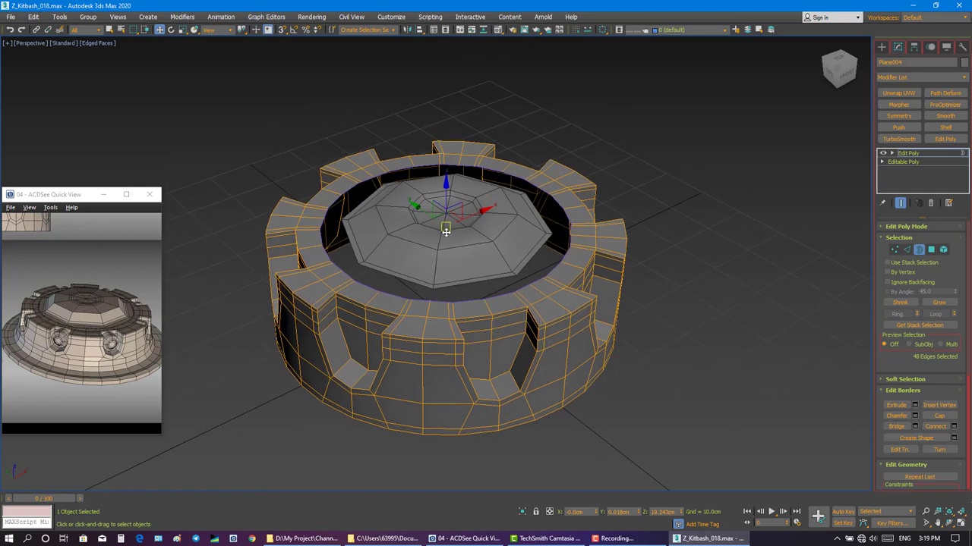
pyautogui.press('r')
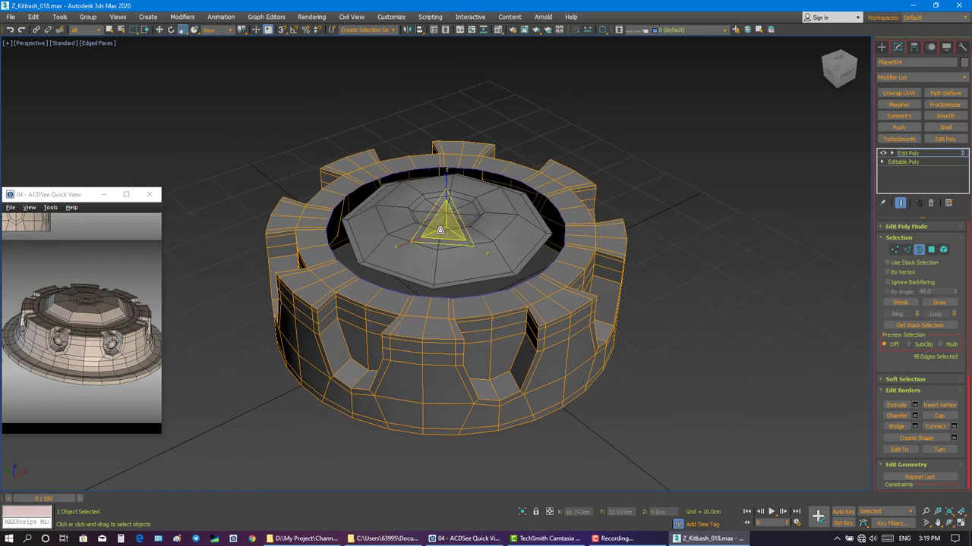
pyautogui.press('w')
pyautogui.moveTo(446, 195); pyautogui.dragTo(446, 229)
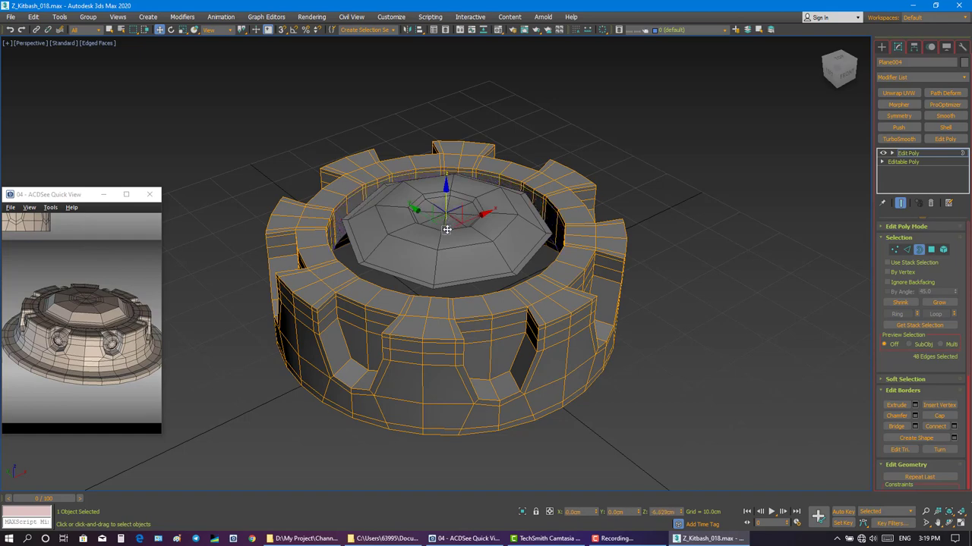
pyautogui.press('3')
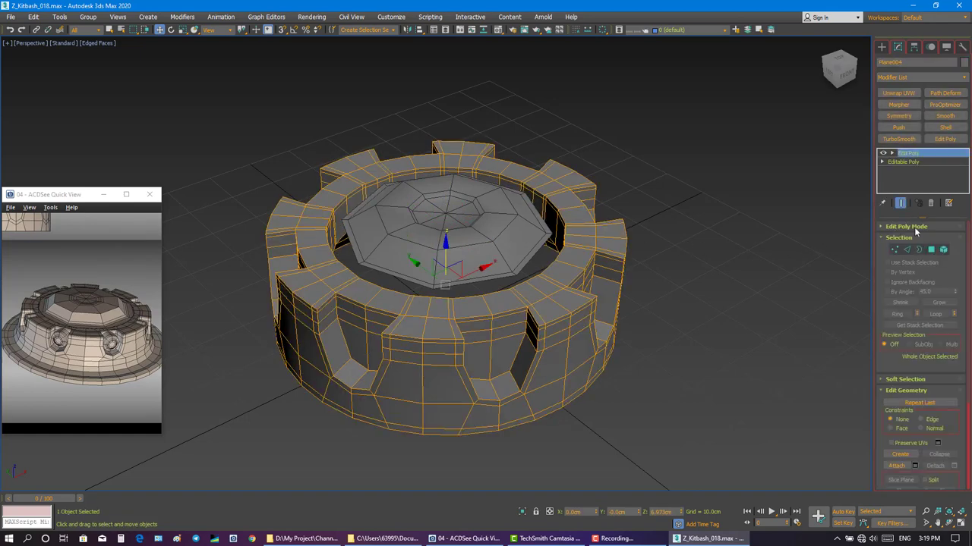
pyautogui.press('3')
# Scale the bottom border outward and move it down into a wide, thick base flange.
pyautogui.moveTo(524, 423)
pyautogui.keyDown('alt'); pyautogui.mouseDown(button='middle')
pyautogui.moveTo(667, 395)
pyautogui.moveTo(614, 390)
pyautogui.moveTo(602, 412)
pyautogui.mouseUp(button='middle'); pyautogui.keyUp('alt')
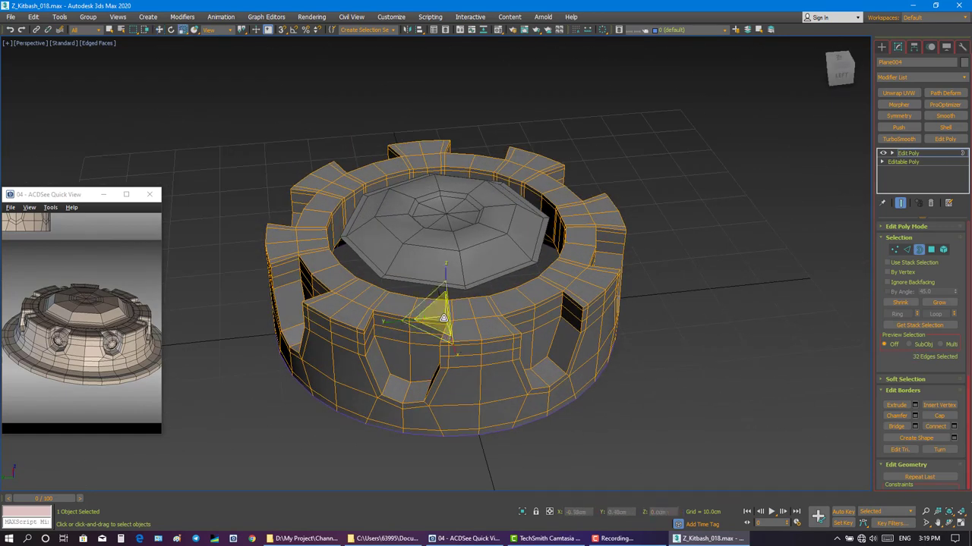
pyautogui.keyDown('shift'); pyautogui.moveTo(443, 317); pyautogui.dragTo(443, 307); pyautogui.keyUp('shift')
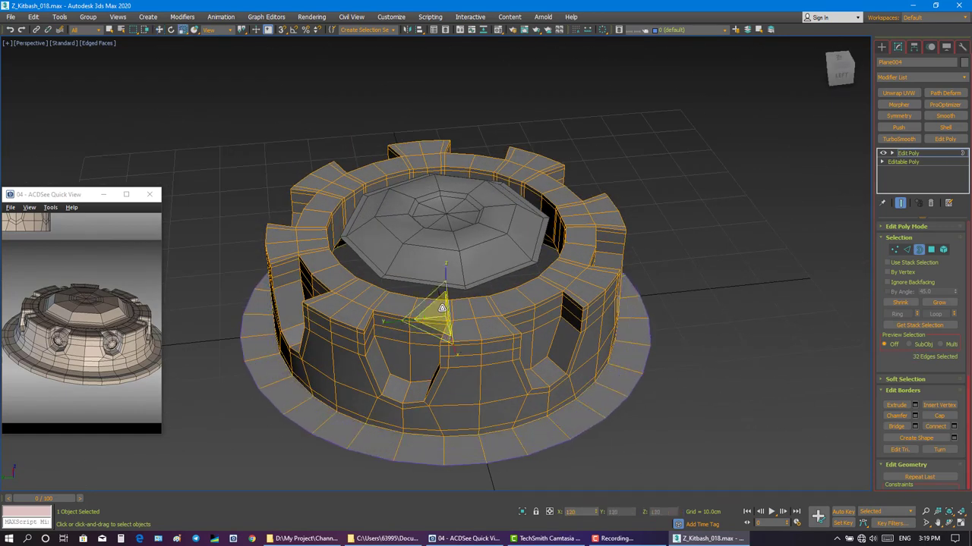
pyautogui.press('w')
pyautogui.keyDown('alt'); pyautogui.moveTo(444, 307); pyautogui.dragTo(472, 305, button='middle'); pyautogui.keyUp('alt')
pyautogui.keyDown('shift'); pyautogui.moveTo(453, 265); pyautogui.dragTo(459, 307); pyautogui.keyUp('shift')
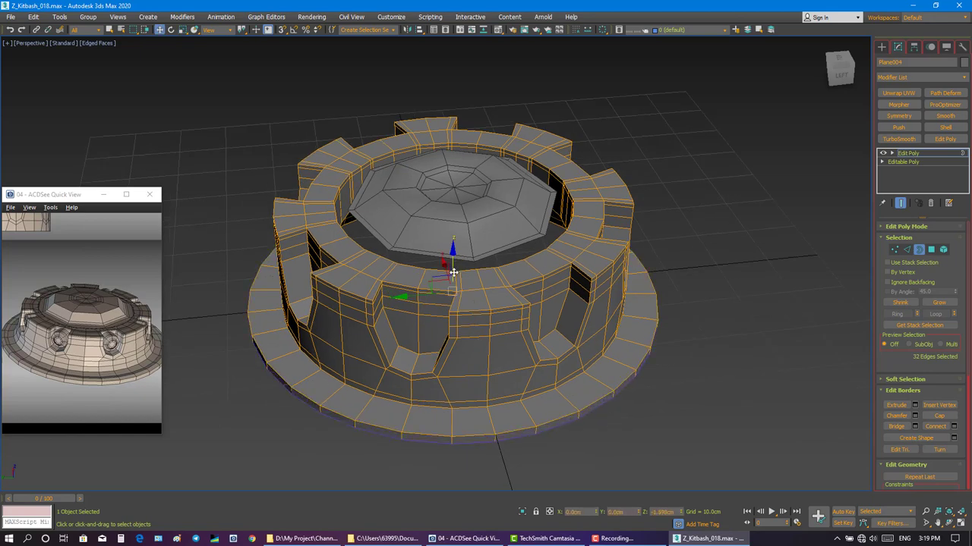
pyautogui.keyDown('alt'); pyautogui.moveTo(459, 307); pyautogui.dragTo(793, 294, button='middle'); pyautogui.keyUp('alt')
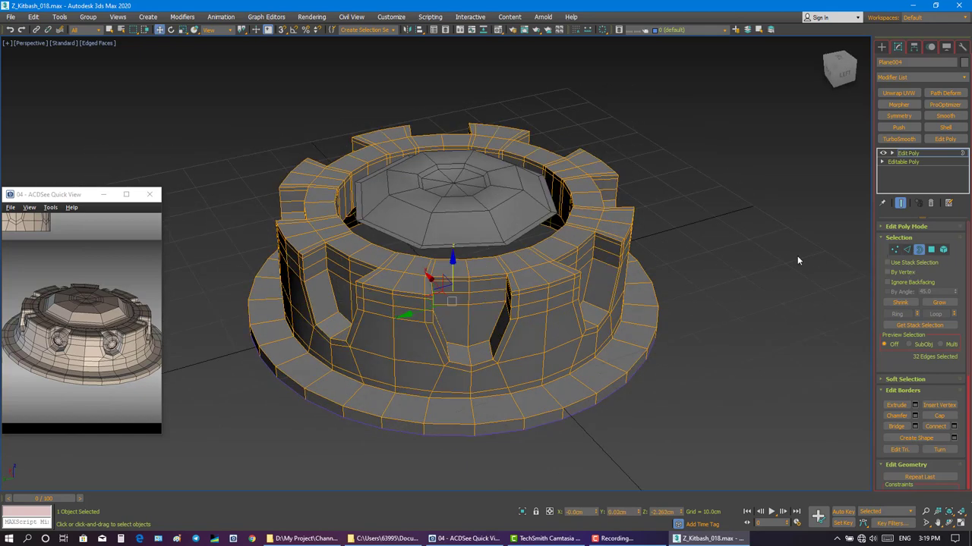
pyautogui.click(914, 249)
pyautogui.hotkey('ctrl', 'd')
pyautogui.keyDown('alt'); pyautogui.moveTo(835, 190); pyautogui.dragTo(841, 133, button='middle'); pyautogui.keyUp('alt')
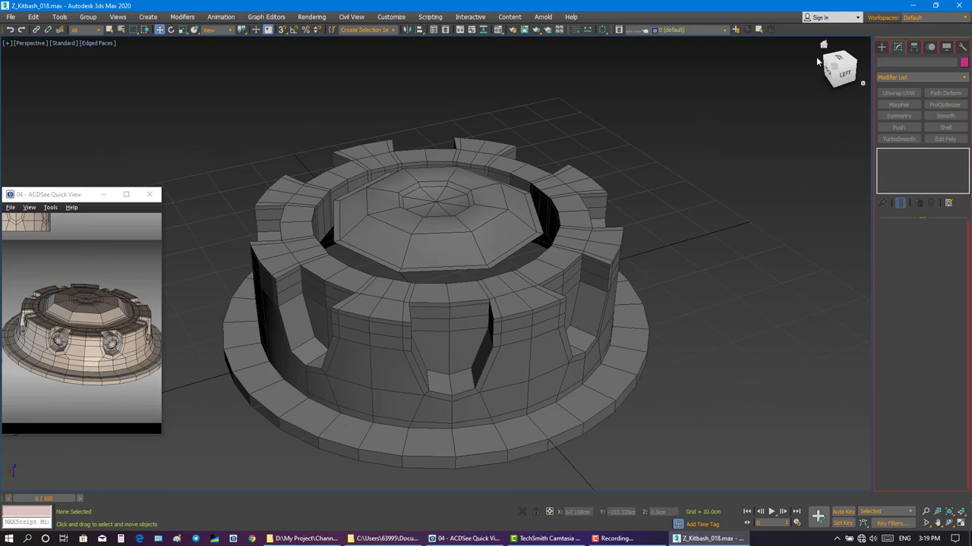
pyautogui.moveTo(817, 62); pyautogui.dragTo(607, 324)
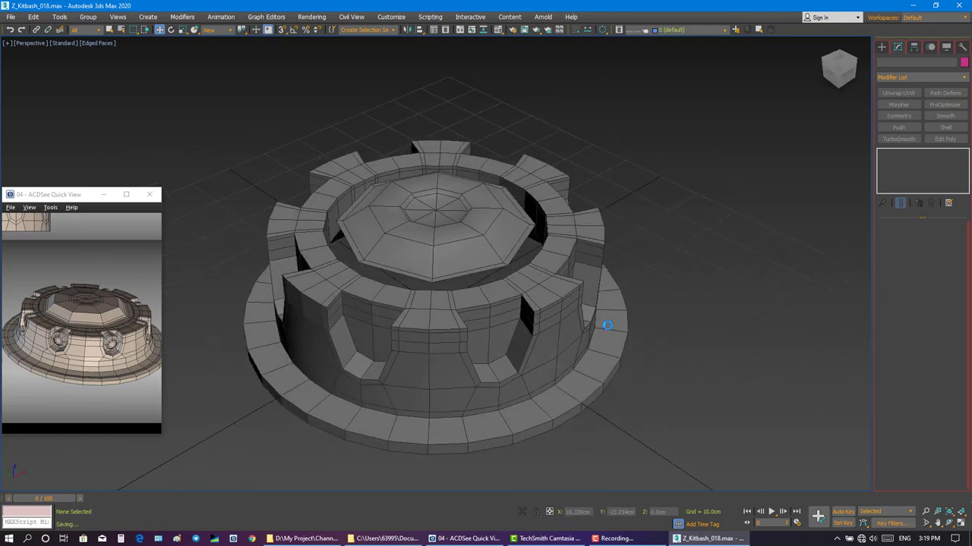
pyautogui.click(607, 324)
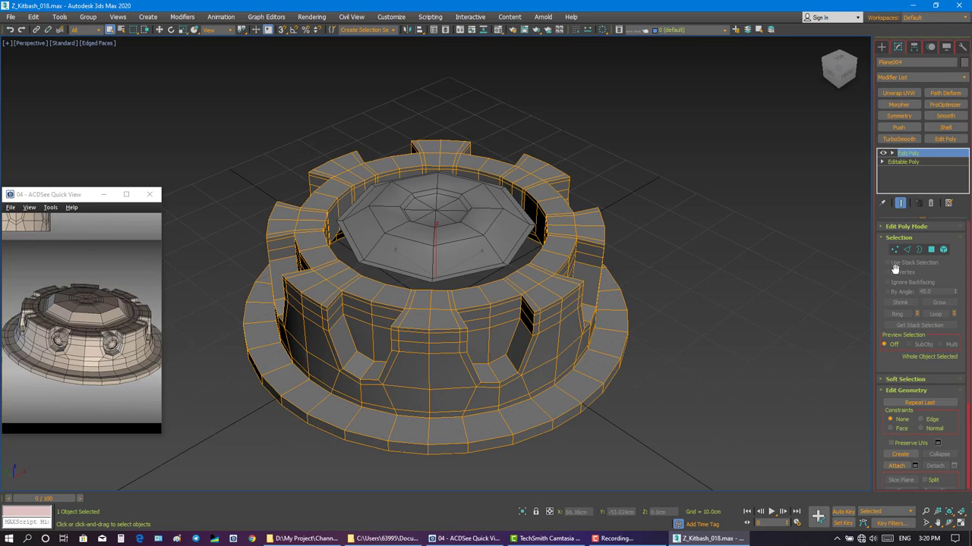
# Connect the base band's edge ring twice, the first loop slid to 43.
pyautogui.press('2')
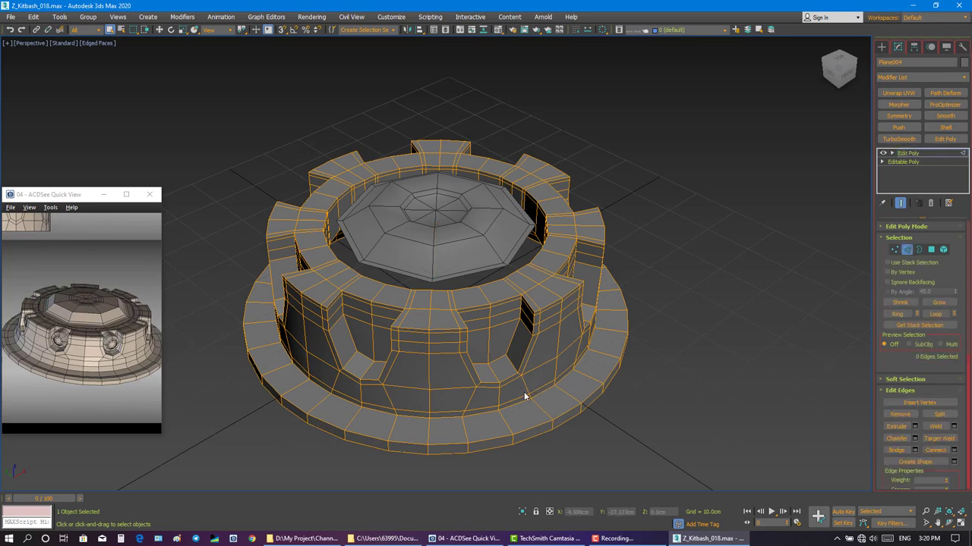
pyautogui.click(541, 410)
pyautogui.keyDown('shift'); pyautogui.click(542, 412); pyautogui.keyUp('shift')
pyautogui.rightClick(541, 414)
pyautogui.click(504, 427)
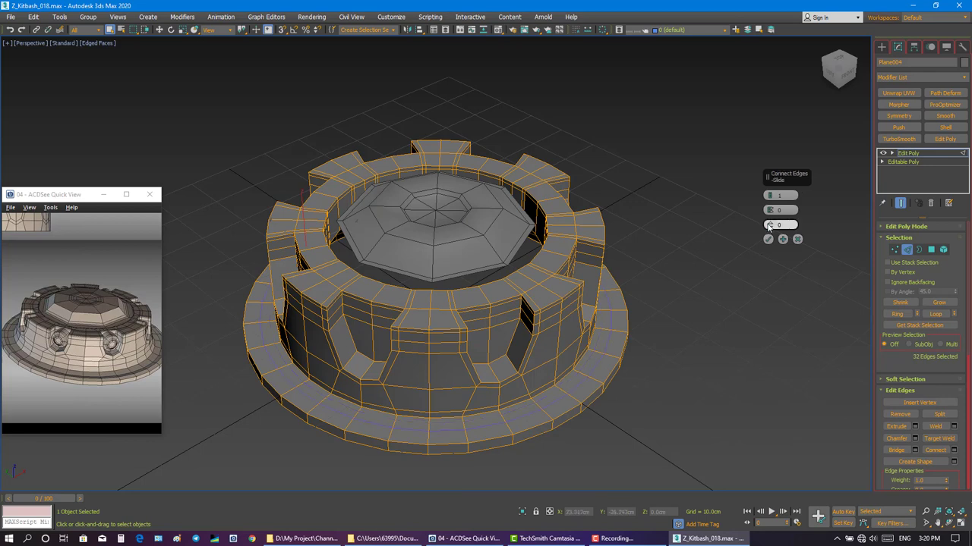
pyautogui.moveTo(769, 227); pyautogui.dragTo(763, 137)
pyautogui.click(768, 239)
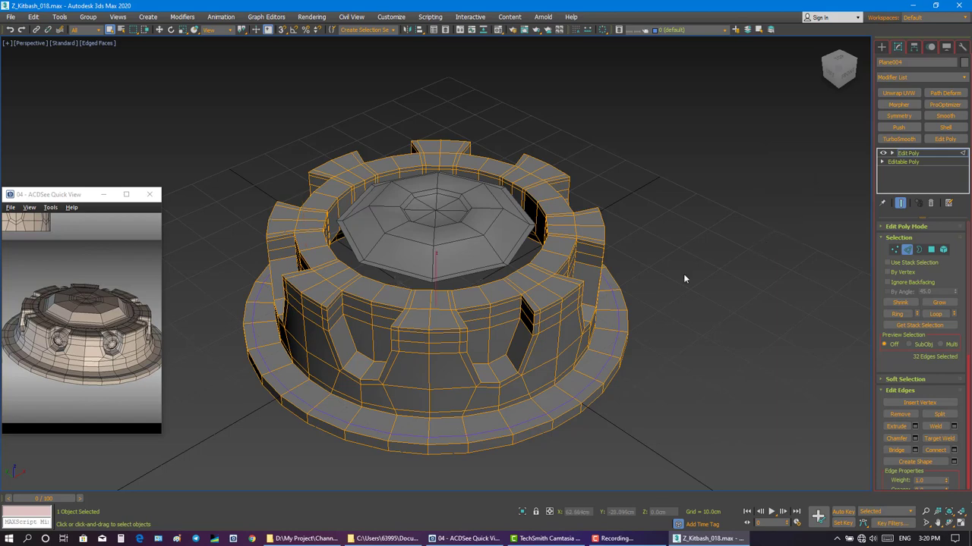
pyautogui.rightClick(611, 331)
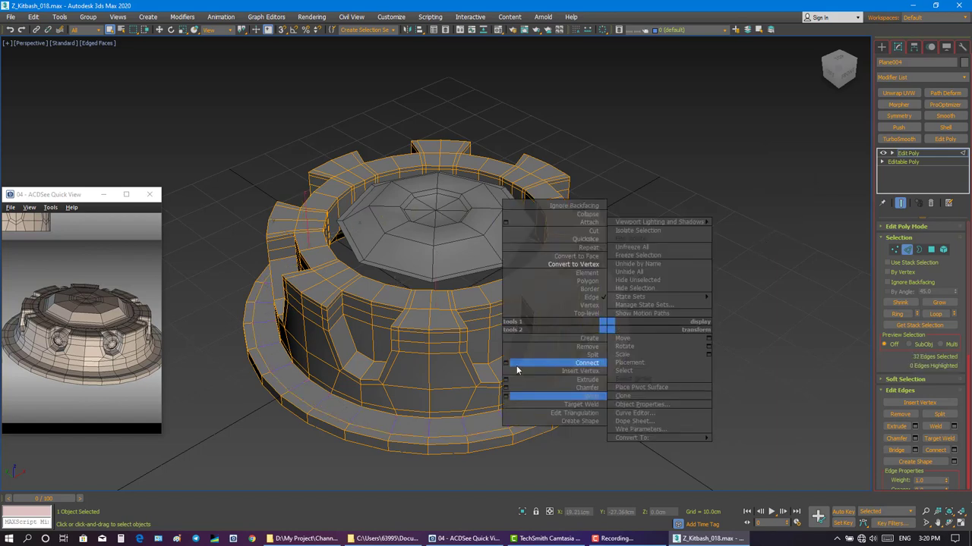
pyautogui.click(519, 369)
pyautogui.click(768, 240)
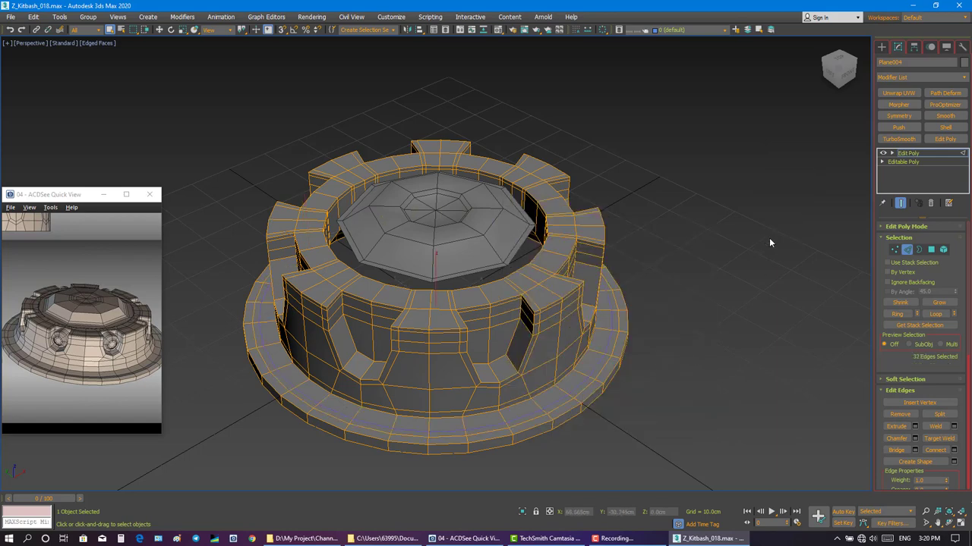
# Check the base polygon ring with Grow and undo, then select the lower wall's edge loop.
pyautogui.press('4')
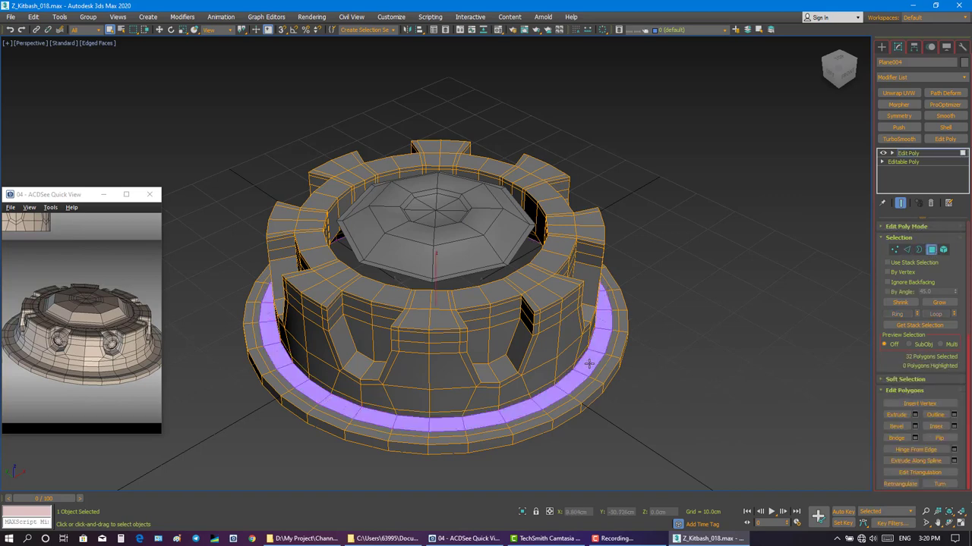
pyautogui.press('w')
pyautogui.keyDown('alt'); pyautogui.moveTo(585, 363); pyautogui.dragTo(586, 350, button='middle'); pyautogui.keyUp('alt')
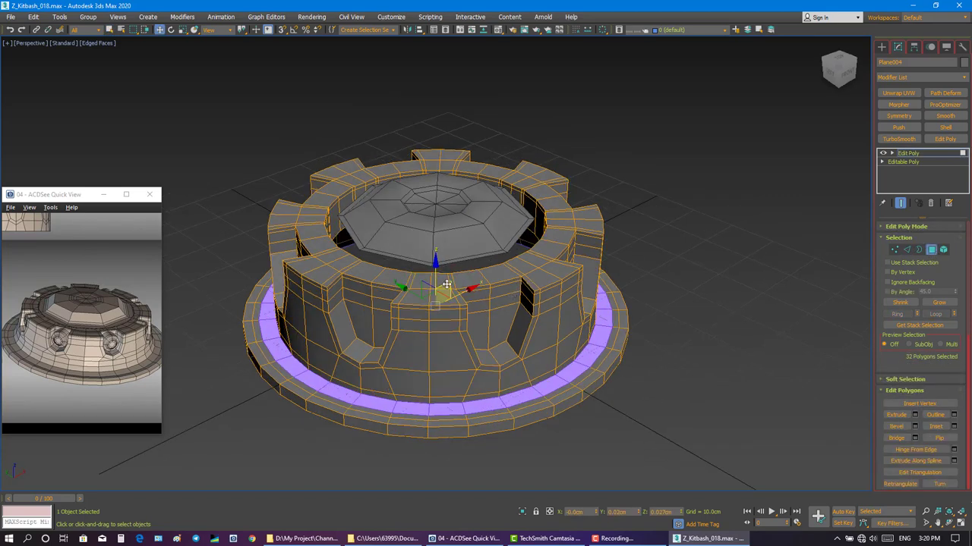
pyautogui.click(939, 302)
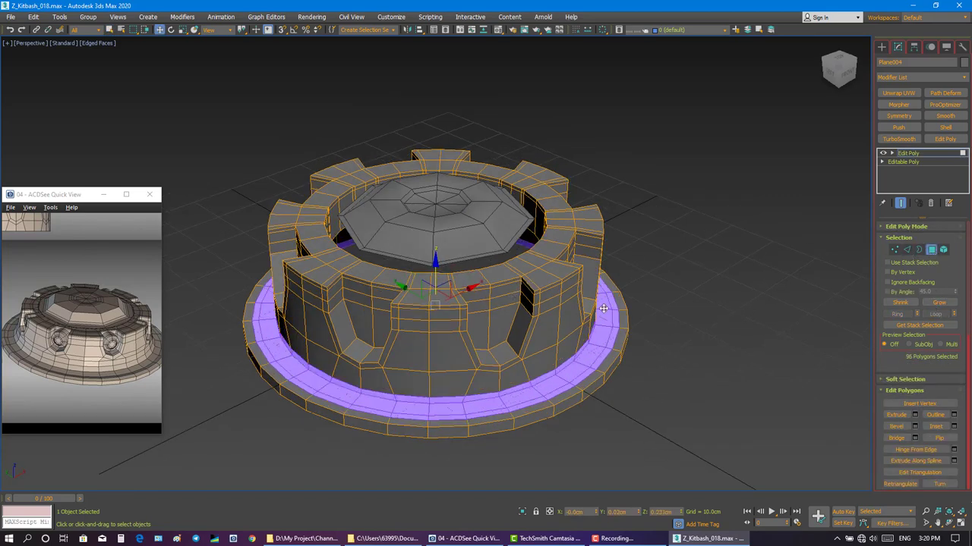
pyautogui.hotkey('ctrl', 'z')
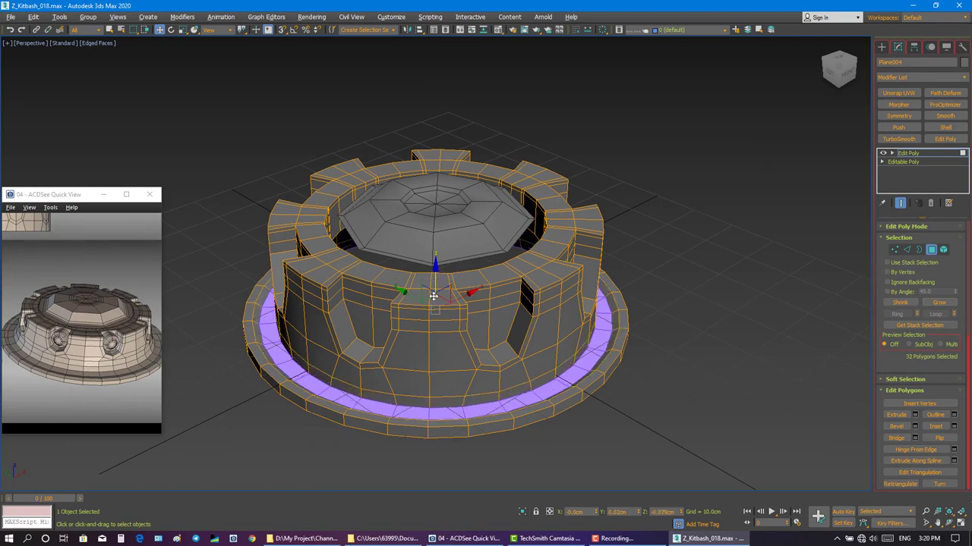
pyautogui.keyDown('alt'); pyautogui.moveTo(437, 281); pyautogui.dragTo(686, 271, button='middle'); pyautogui.keyUp('alt')
pyautogui.press('2')
pyautogui.doubleClick(562, 323)
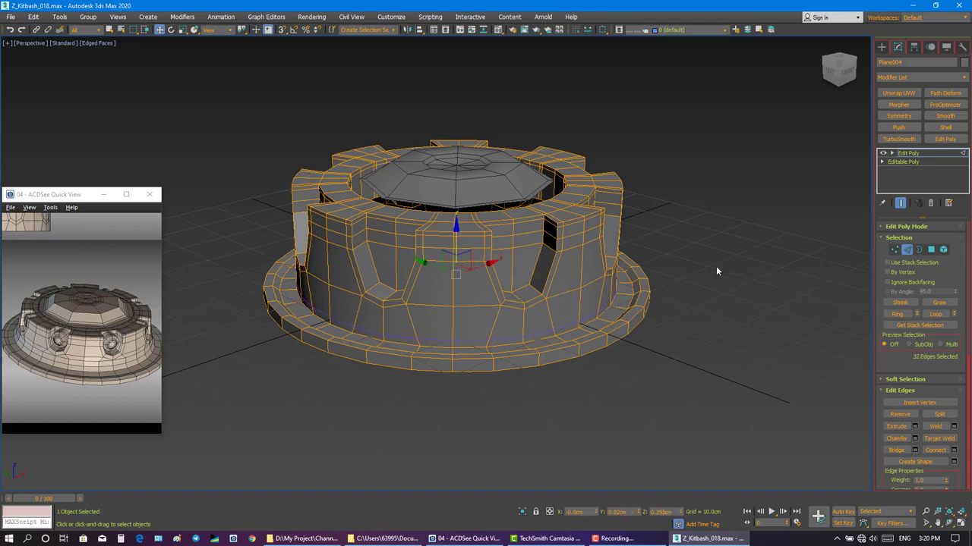
pyautogui.click(648, 281)
pyautogui.keyDown('alt'); pyautogui.moveTo(625, 300); pyautogui.dragTo(635, 316, button='middle'); pyautogui.keyUp('alt')
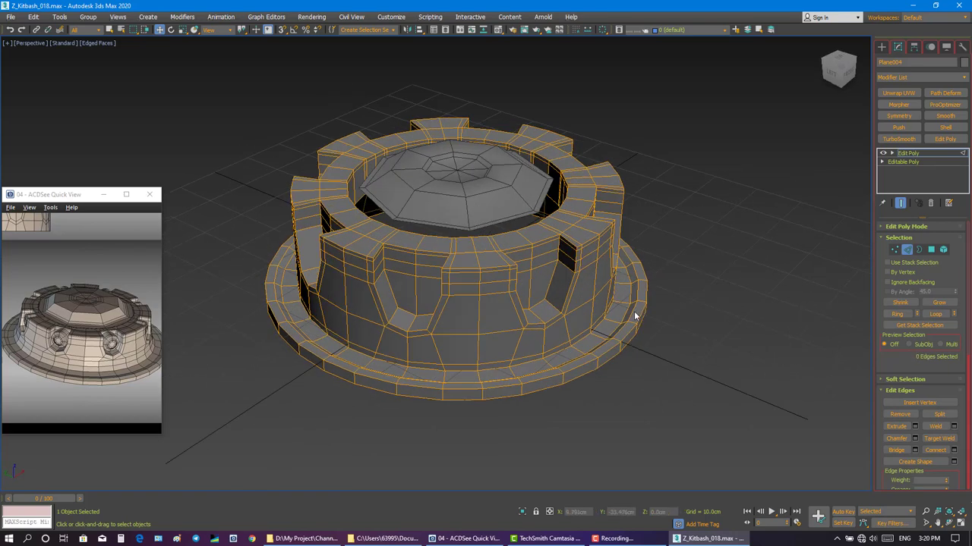
# Connect the edge loops running up the wall with new, slid connecting edges.
pyautogui.press('q')
pyautogui.keyDown('alt'); pyautogui.moveTo(581, 299); pyautogui.dragTo(544, 305, button='middle'); pyautogui.keyUp('alt')
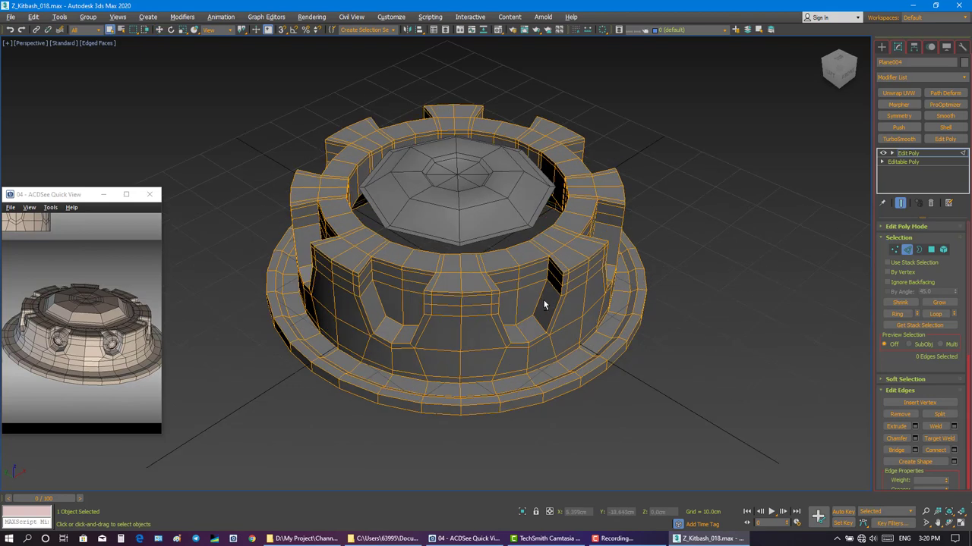
pyautogui.doubleClick(376, 316)
pyautogui.rightClick(363, 285)
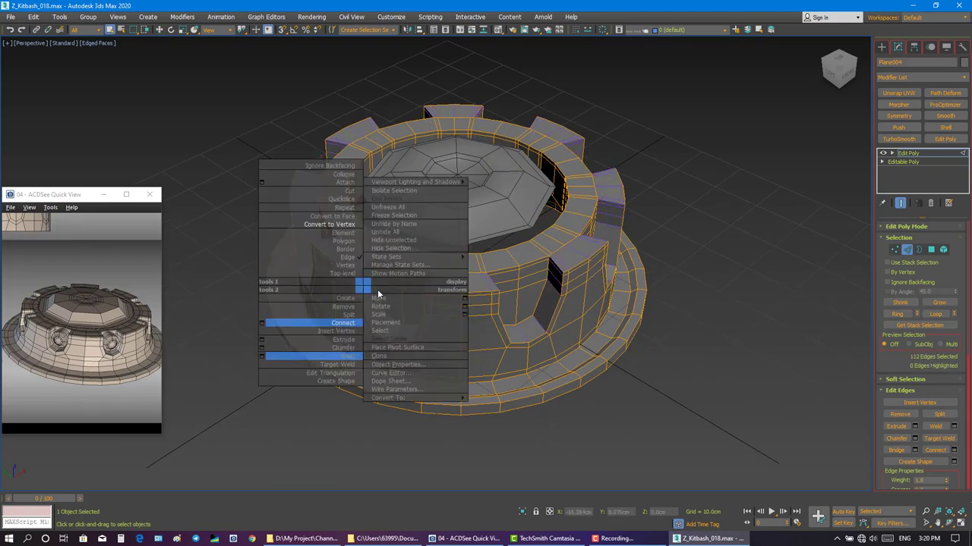
pyautogui.click(263, 324)
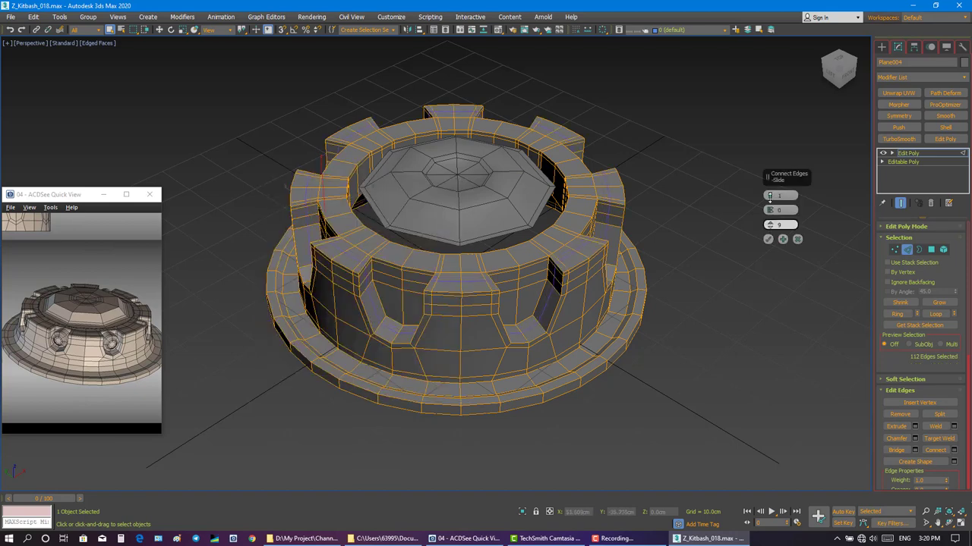
pyautogui.moveTo(770, 225); pyautogui.dragTo(798, 257)
pyautogui.moveTo(772, 244); pyautogui.dragTo(770, 226)
pyautogui.click(768, 239)
pyautogui.click(734, 238)
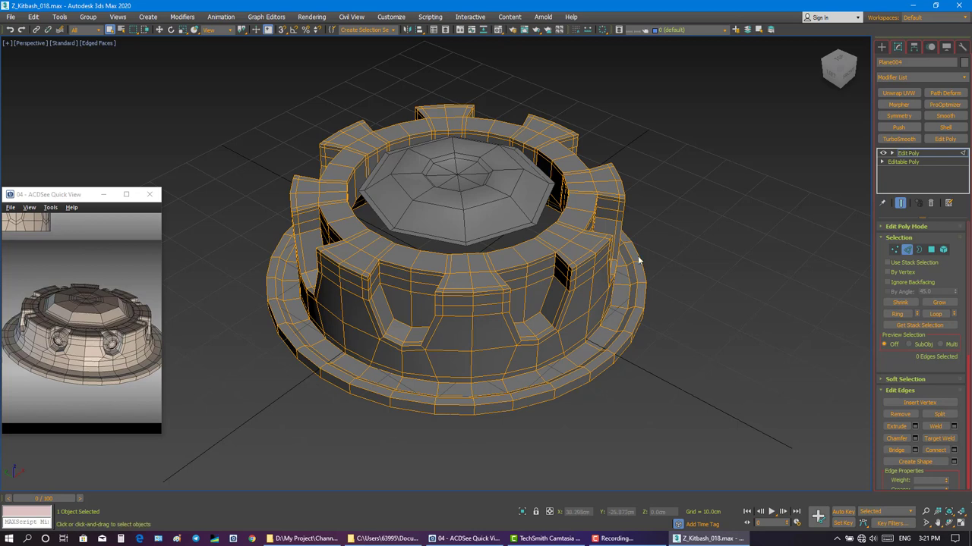
# Connect a new edge loop around the lower wall, slid to -47 just above the flange.
pyautogui.moveTo(543, 280)
pyautogui.keyDown('alt'); pyautogui.mouseDown(button='middle')
pyautogui.moveTo(540, 270)
pyautogui.moveTo(549, 283)
pyautogui.mouseUp(button='middle'); pyautogui.keyUp('alt')
pyautogui.doubleClick(544, 341)
pyautogui.rightClick(544, 341)
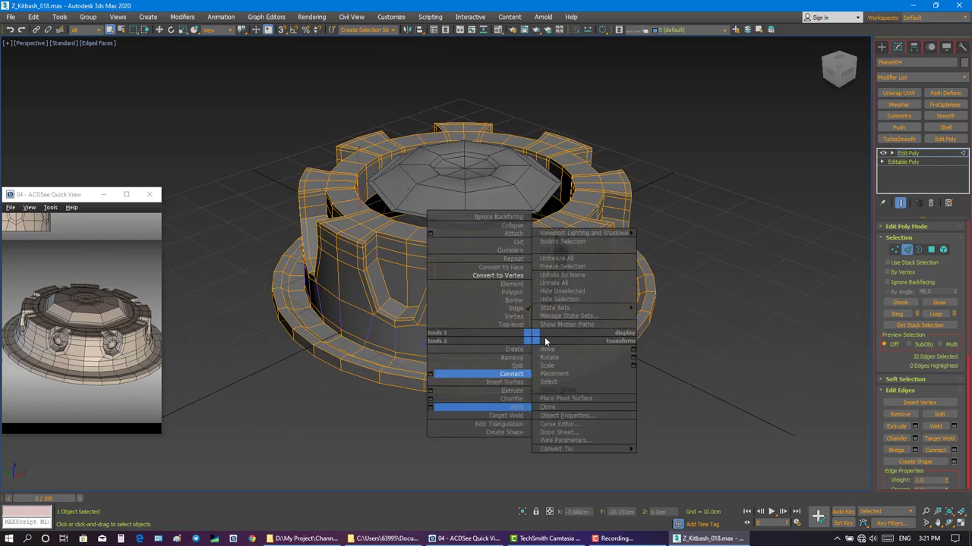
pyautogui.click(430, 375)
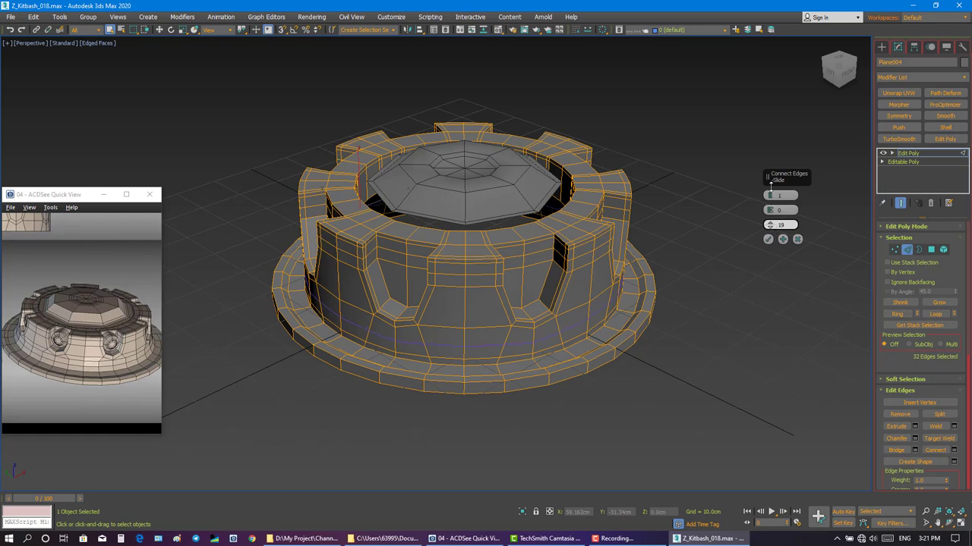
pyautogui.moveTo(770, 187); pyautogui.dragTo(777, 356)
pyautogui.moveTo(774, 322); pyautogui.dragTo(775, 293)
pyautogui.click(768, 239)
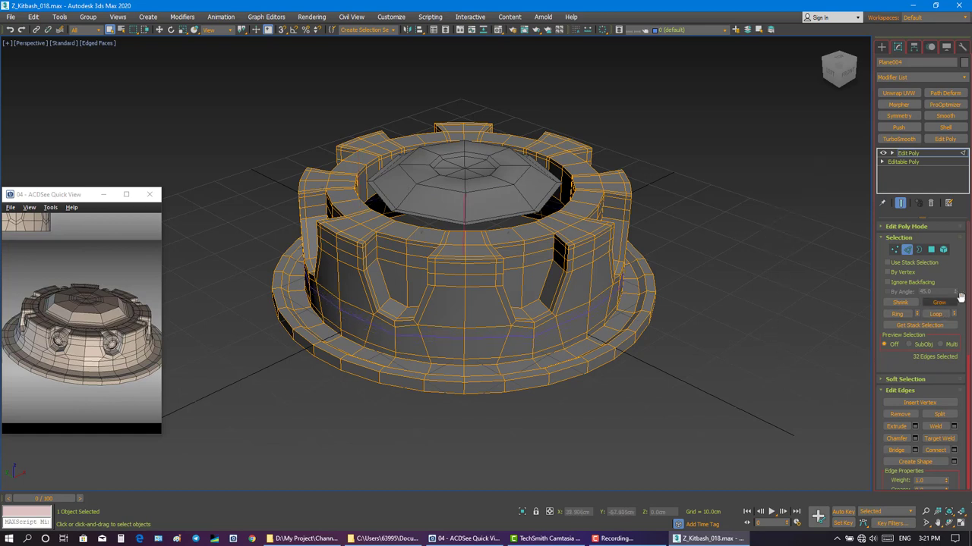
pyautogui.scroll(-5, 958, 342)
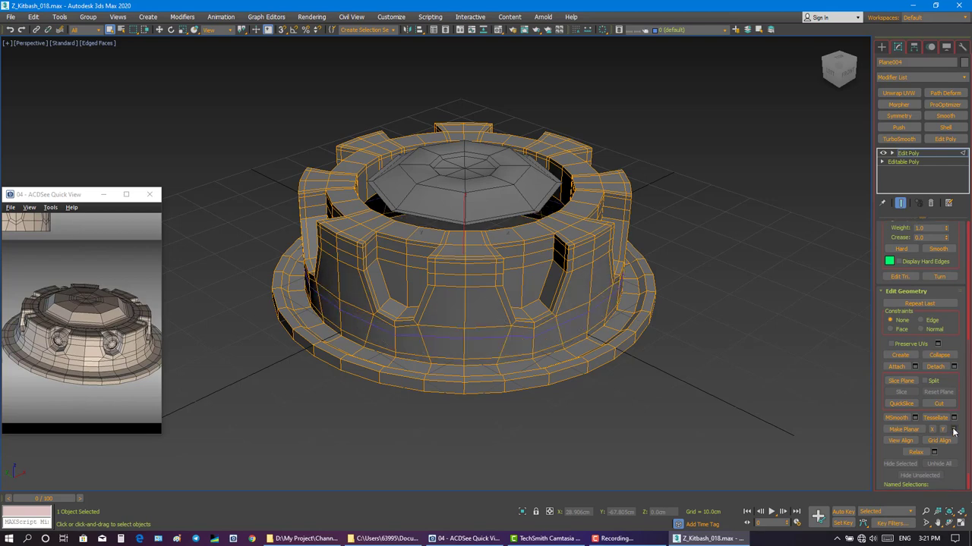
pyautogui.keyDown('alt'); pyautogui.moveTo(757, 356); pyautogui.dragTo(646, 329, button='middle'); pyautogui.keyUp('alt')
# In wireframe, box-select each pair of overlapping seam vertices around the ring wall.
pyautogui.press('w')
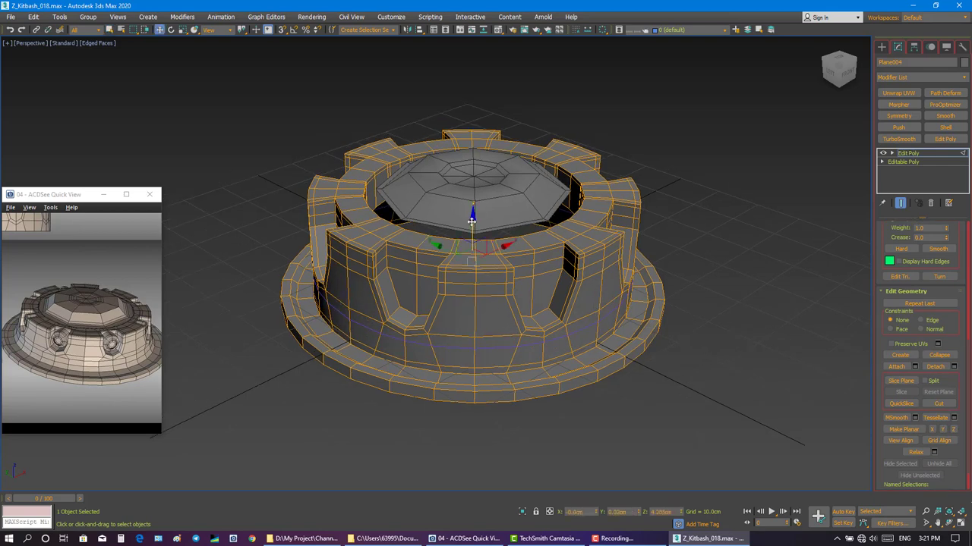
pyautogui.scroll(3, 445, 339)
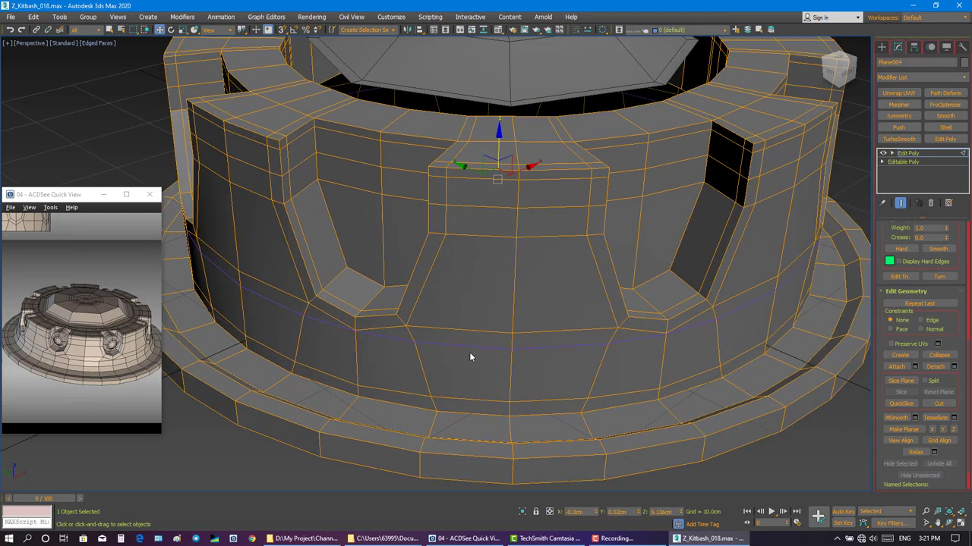
pyautogui.scroll(2, 469, 352)
pyautogui.scroll(3, 884, 239)
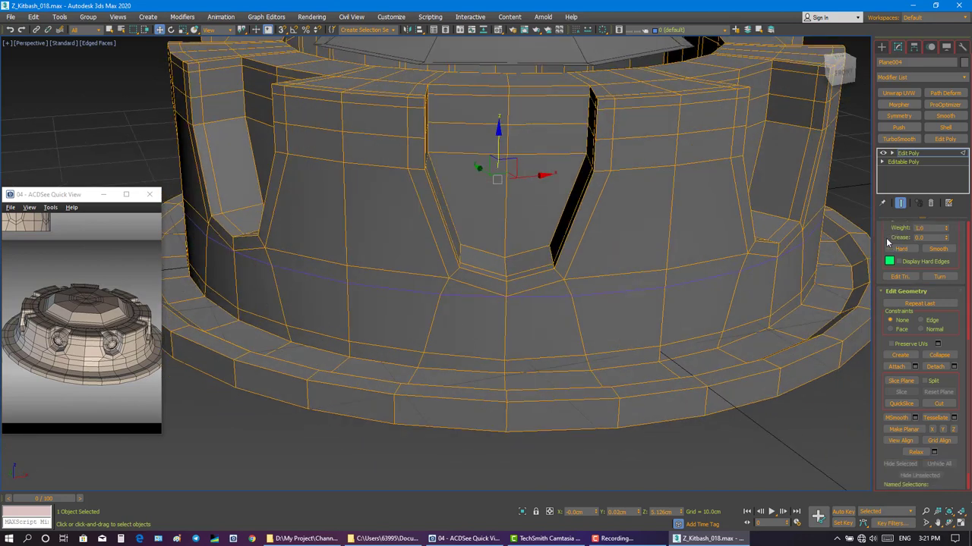
pyautogui.scroll(3, 885, 240)
pyautogui.scroll(3, 886, 241)
pyautogui.click(894, 249)
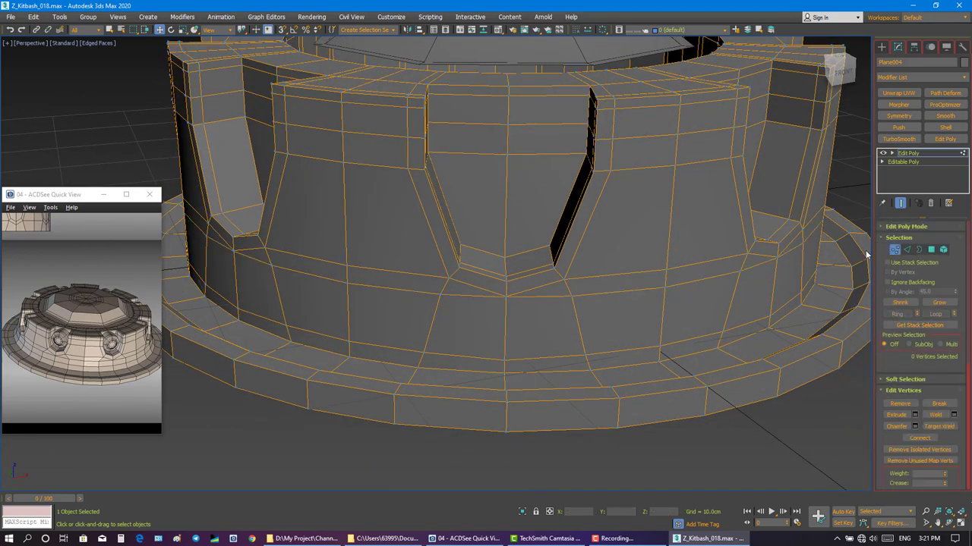
pyautogui.press('q')
pyautogui.press('F3')
pyautogui.moveTo(572, 321)
pyautogui.keyDown('alt'); pyautogui.mouseDown(button='middle')
pyautogui.moveTo(601, 324)
pyautogui.moveTo(312, 321)
pyautogui.moveTo(519, 348)
pyautogui.moveTo(555, 326)
pyautogui.moveTo(594, 341)
pyautogui.moveTo(562, 353)
pyautogui.moveTo(405, 295)
pyautogui.moveTo(514, 320)
pyautogui.mouseUp(button='middle'); pyautogui.keyUp('alt')
pyautogui.scroll(-3, 599, 353)
pyautogui.scroll(3, 599, 356)
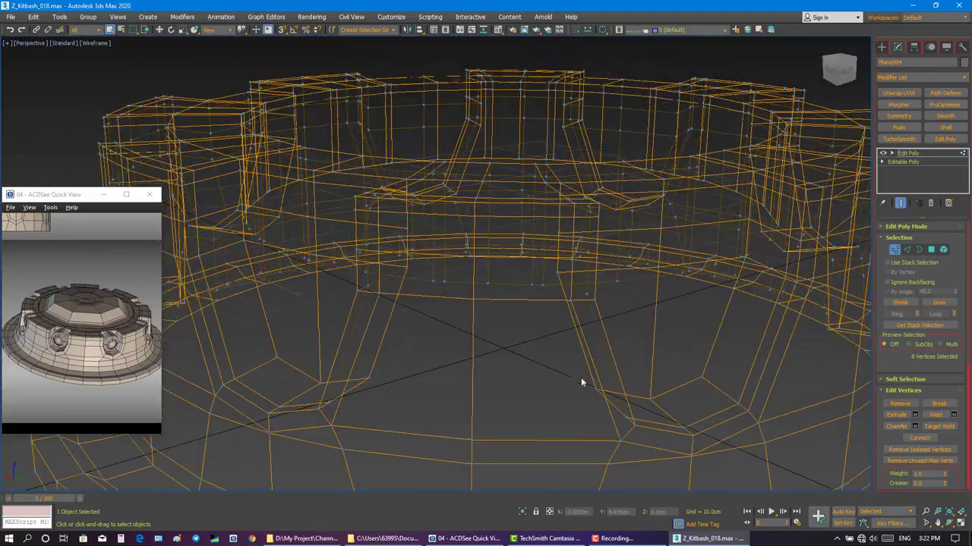
pyautogui.keyDown('alt'); pyautogui.moveTo(581, 382); pyautogui.dragTo(581, 403, button='middle'); pyautogui.keyUp('alt')
pyautogui.scroll(-3, 597, 380)
pyautogui.moveTo(650, 368)
pyautogui.mouseDown(button='middle')
pyautogui.moveTo(558, 333)
pyautogui.moveTo(445, 413)
pyautogui.mouseUp(button='middle')
pyautogui.scroll(-2, 564, 401)
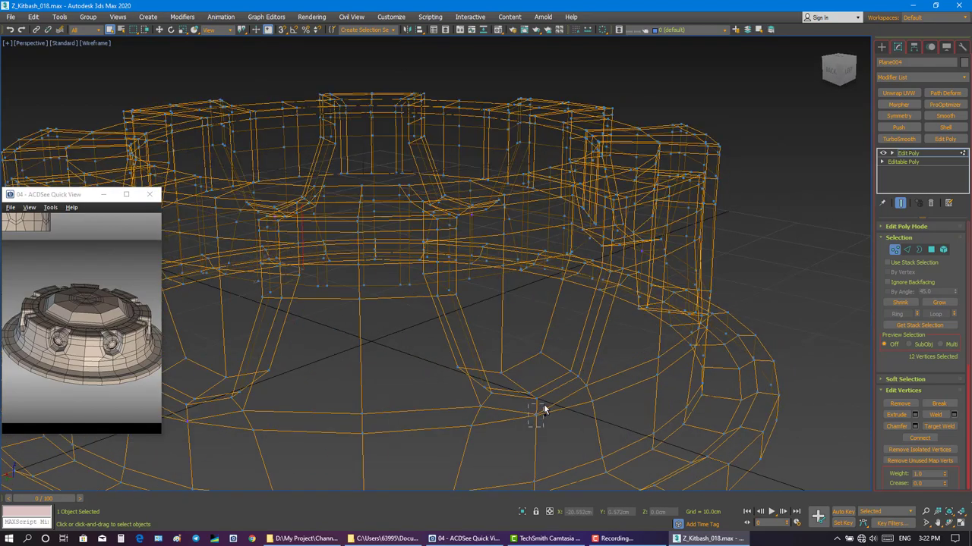
pyautogui.keyDown('ctrl'); pyautogui.moveTo(544, 404); pyautogui.dragTo(543, 404); pyautogui.keyUp('ctrl')
pyautogui.keyDown('alt'); pyautogui.moveTo(543, 404); pyautogui.dragTo(557, 406, button='middle'); pyautogui.keyUp('alt')
pyautogui.keyDown('ctrl'); pyautogui.click(623, 407); pyautogui.keyUp('ctrl')
pyautogui.moveTo(625, 406)
pyautogui.keyDown('alt'); pyautogui.mouseDown(button='middle')
pyautogui.moveTo(582, 400)
pyautogui.moveTo(564, 417)
pyautogui.moveTo(561, 396)
pyautogui.mouseUp(button='middle'); pyautogui.keyUp('alt')
pyautogui.scroll(-2, 584, 402)
# Weld the selected seam vertices at 0.5 cm, reducing the count from 840 to 832.
pyautogui.press('F3')
pyautogui.scroll(2, 562, 395)
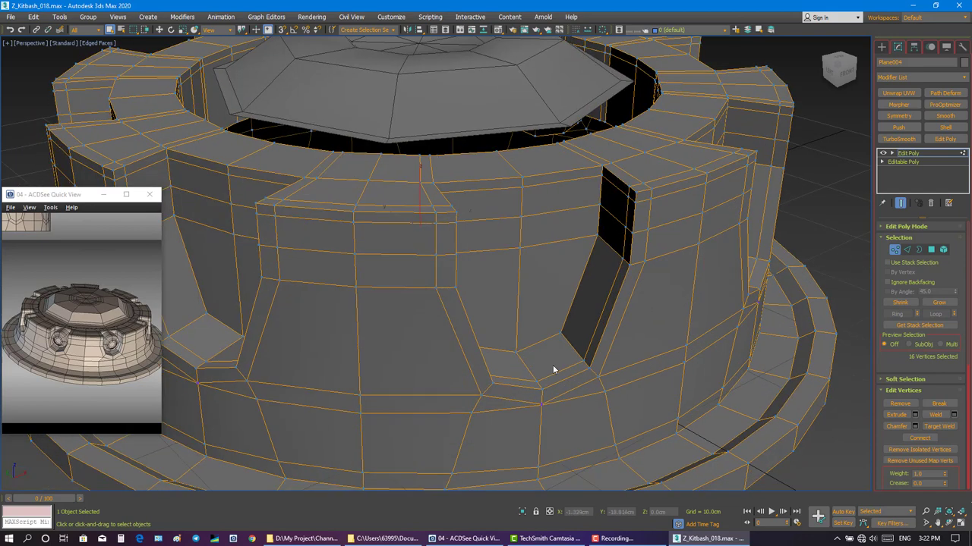
pyautogui.scroll(-2, 552, 369)
pyautogui.rightClick(531, 385)
pyautogui.click(432, 449)
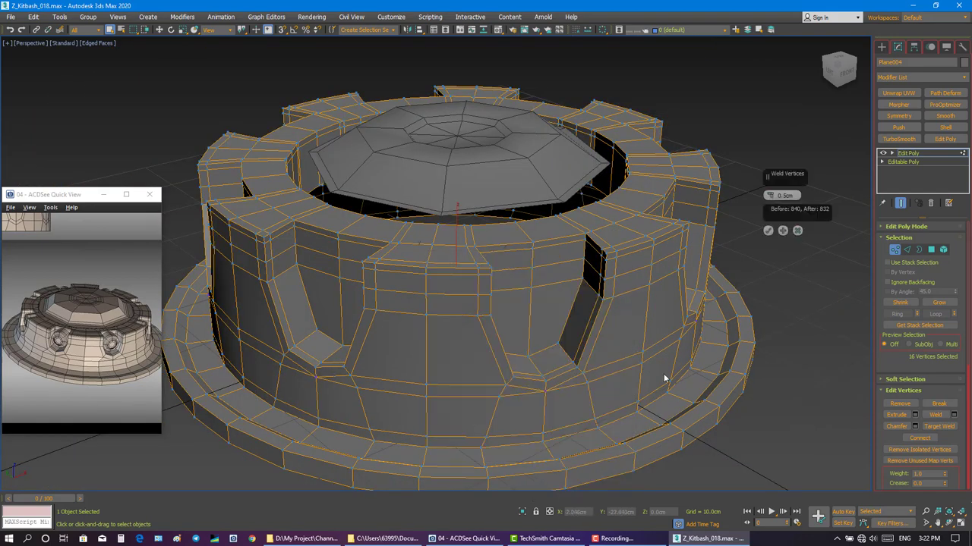
pyautogui.click(768, 230)
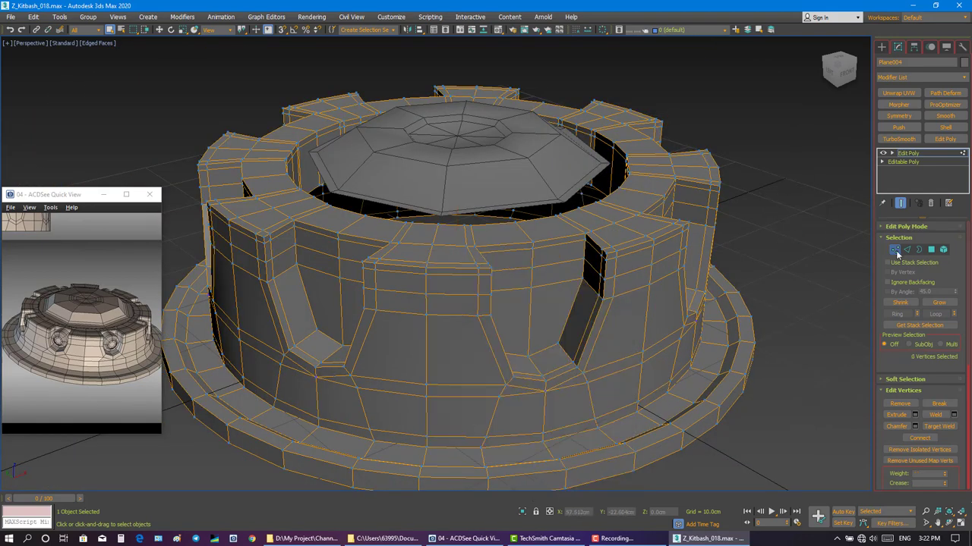
pyautogui.scroll(-2, 670, 280)
pyautogui.click(669, 280)
pyautogui.keyDown('alt'); pyautogui.moveTo(669, 280); pyautogui.dragTo(656, 280, button='middle'); pyautogui.keyUp('alt')
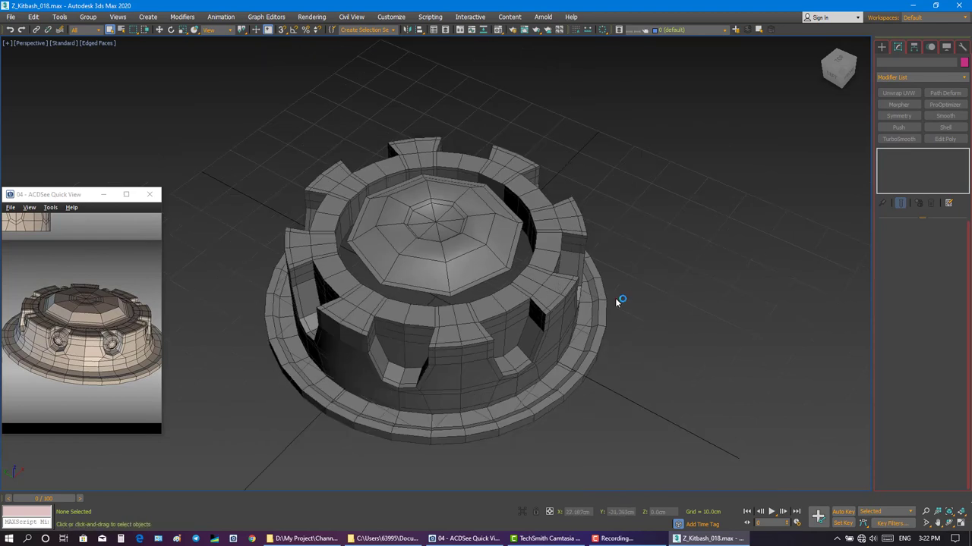
# On Plane004, connect the lower-wall edge ring with one new edge loop.
pyautogui.moveTo(470, 291)
pyautogui.keyDown('alt'); pyautogui.mouseDown(button='middle')
pyautogui.moveTo(466, 262)
pyautogui.moveTo(498, 256)
pyautogui.moveTo(506, 276)
pyautogui.mouseUp(button='middle'); pyautogui.keyUp('alt')
pyautogui.scroll(2, 467, 261)
pyautogui.scroll(2, 486, 248)
pyautogui.click(487, 248)
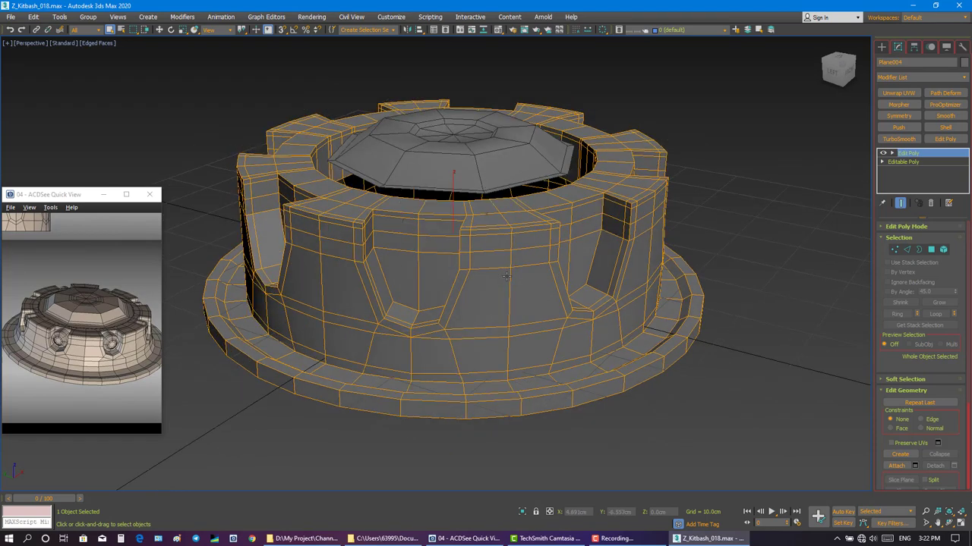
pyautogui.click(906, 249)
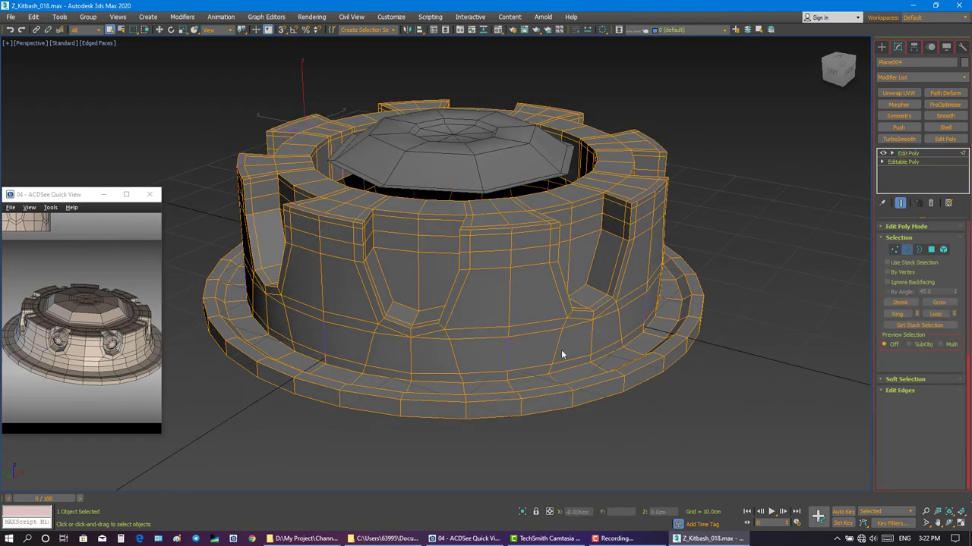
pyautogui.click(560, 345)
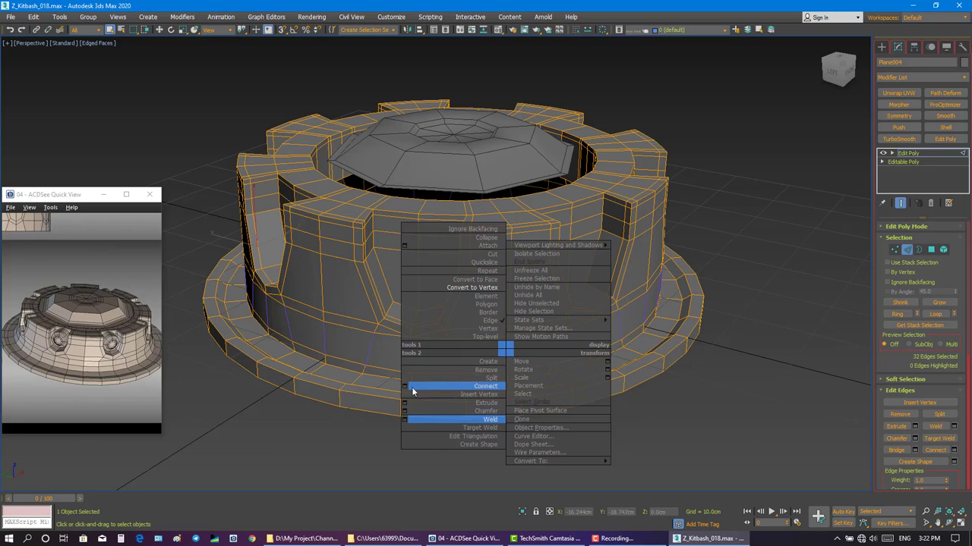
pyautogui.click(411, 387)
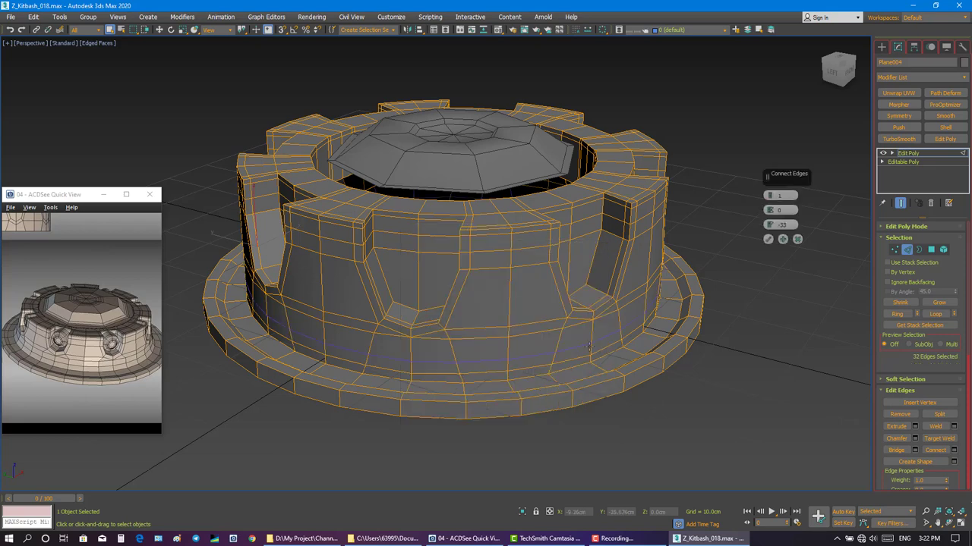
pyautogui.click(768, 242)
# Scale the new edge loop out to 108% so the wall flares into the base.
pyautogui.keyDown('alt'); pyautogui.moveTo(772, 256); pyautogui.dragTo(747, 253, button='middle'); pyautogui.keyUp('alt')
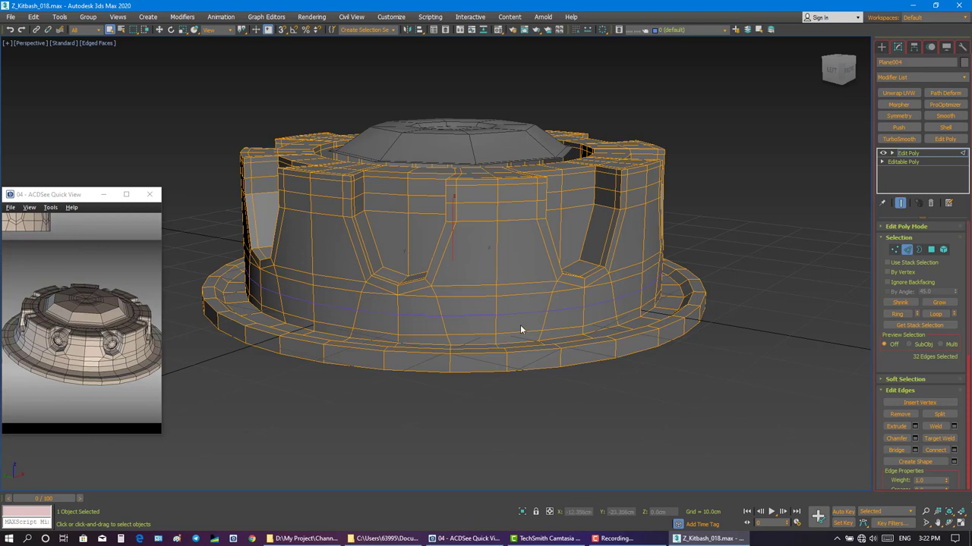
pyautogui.keyDown('alt'); pyautogui.moveTo(520, 325); pyautogui.dragTo(466, 324, button='middle'); pyautogui.keyUp('alt')
pyautogui.press('w')
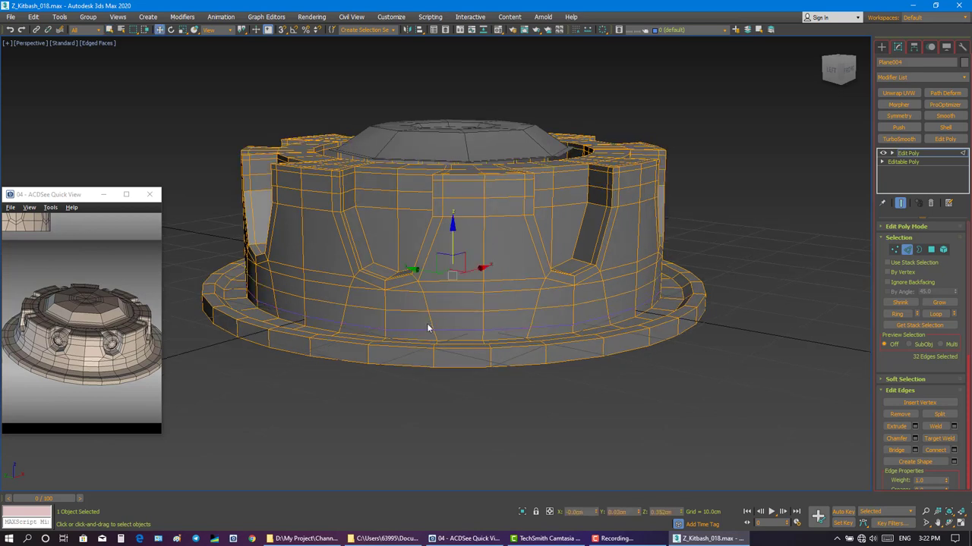
pyautogui.press('r')
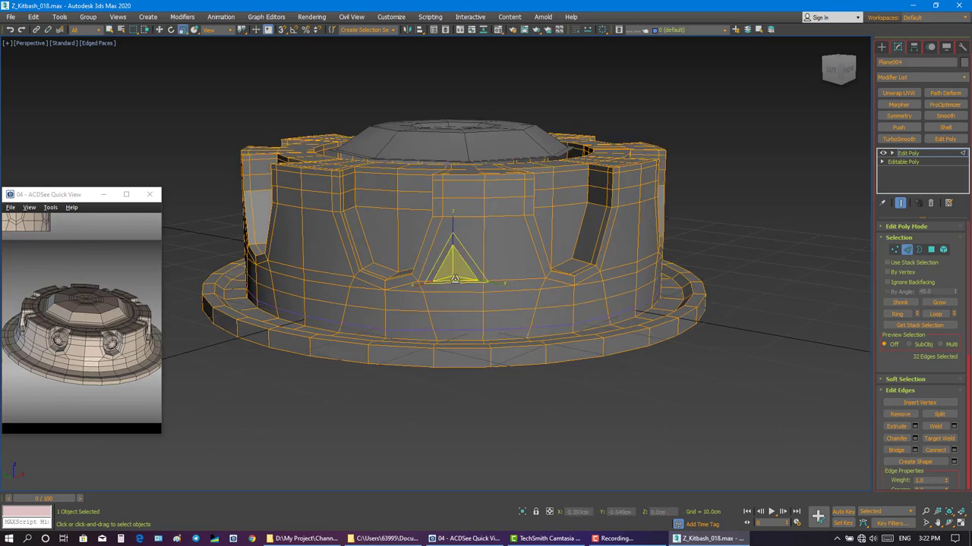
pyautogui.keyDown('alt'); pyautogui.moveTo(453, 271); pyautogui.dragTo(453, 299, button='middle'); pyautogui.keyUp('alt')
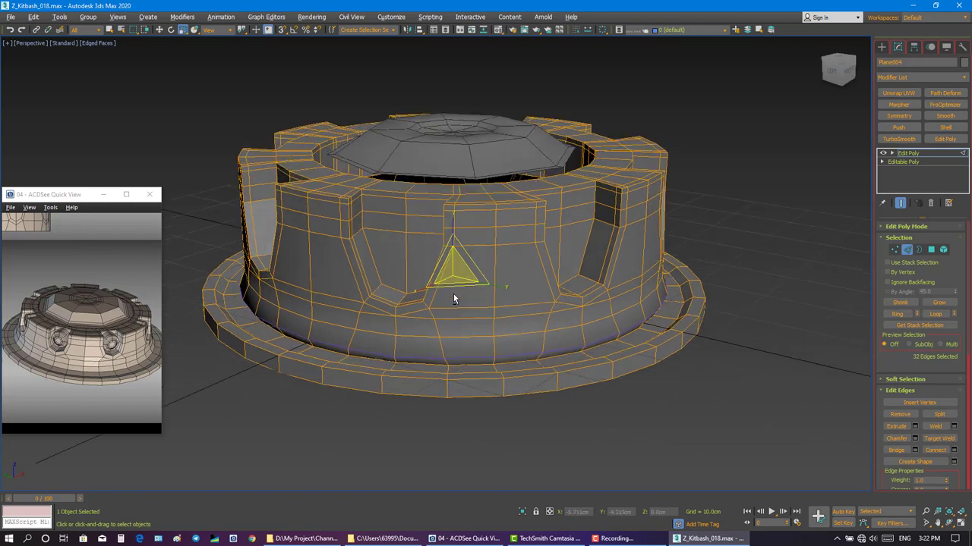
pyautogui.moveTo(453, 281); pyautogui.dragTo(453, 279)
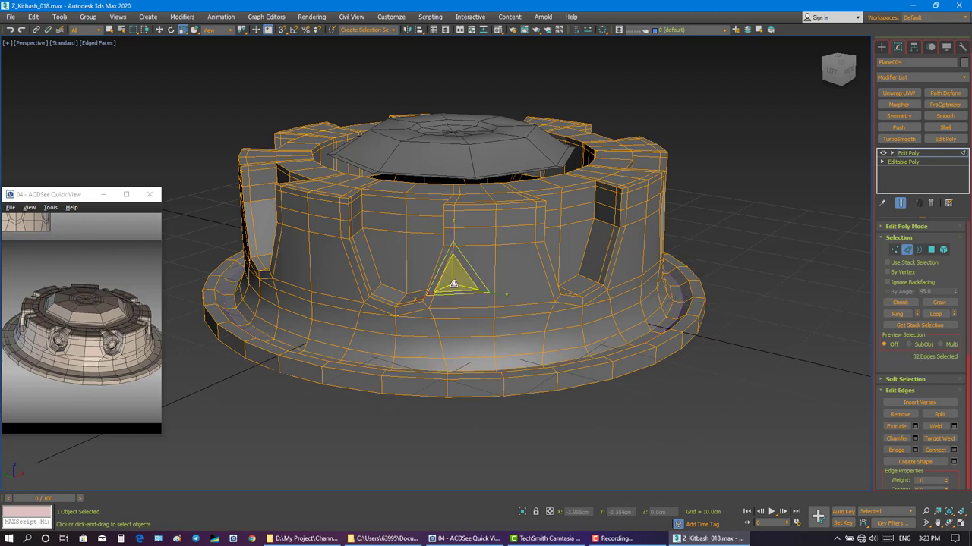
# Grow a face selection across the base ring, then return to edges and clear the selection.
pyautogui.keyDown('ctrl'); pyautogui.click(931, 249); pyautogui.keyUp('ctrl')
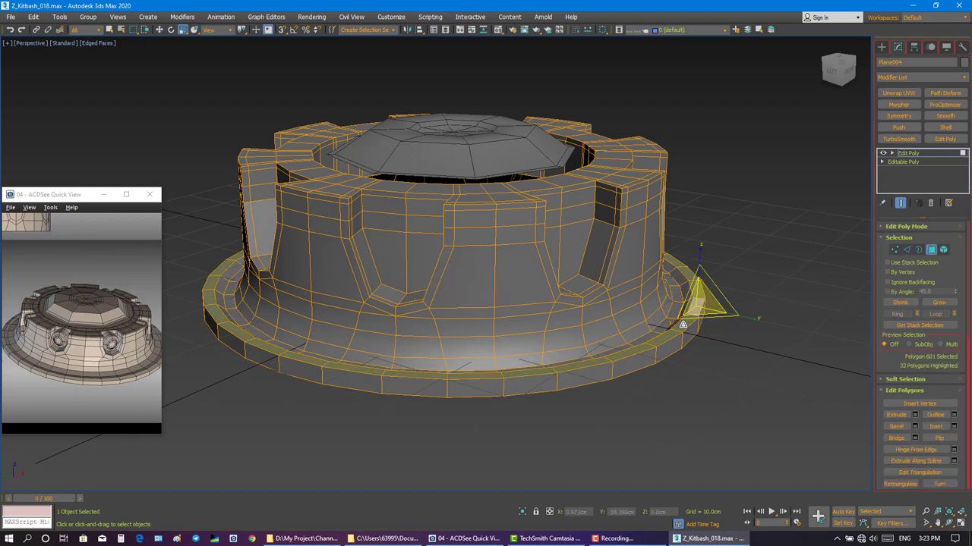
pyautogui.click(949, 303)
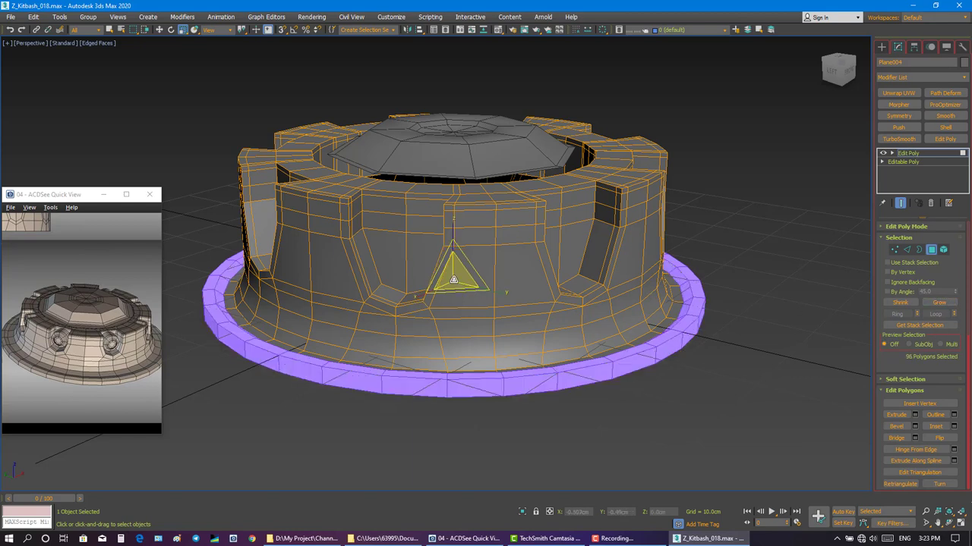
pyautogui.click(906, 249)
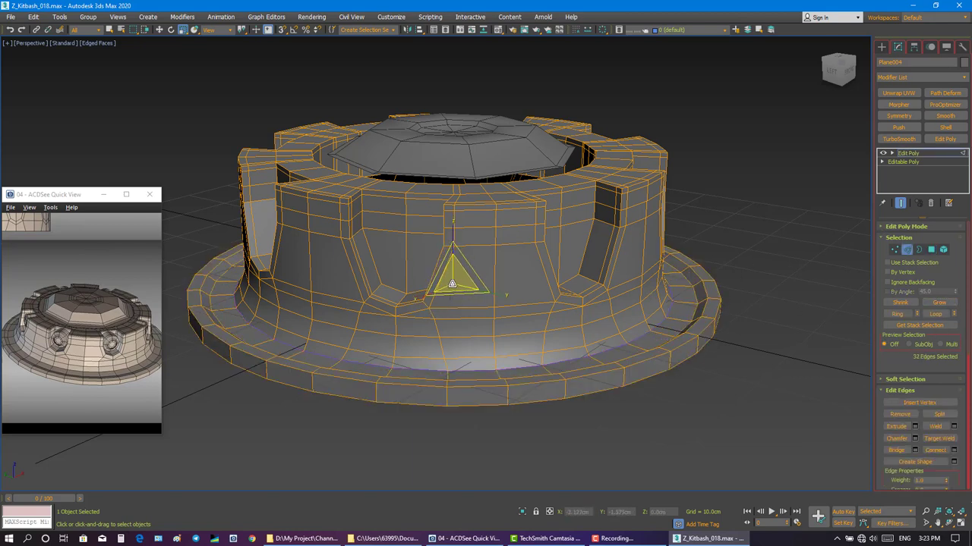
pyautogui.click(449, 311)
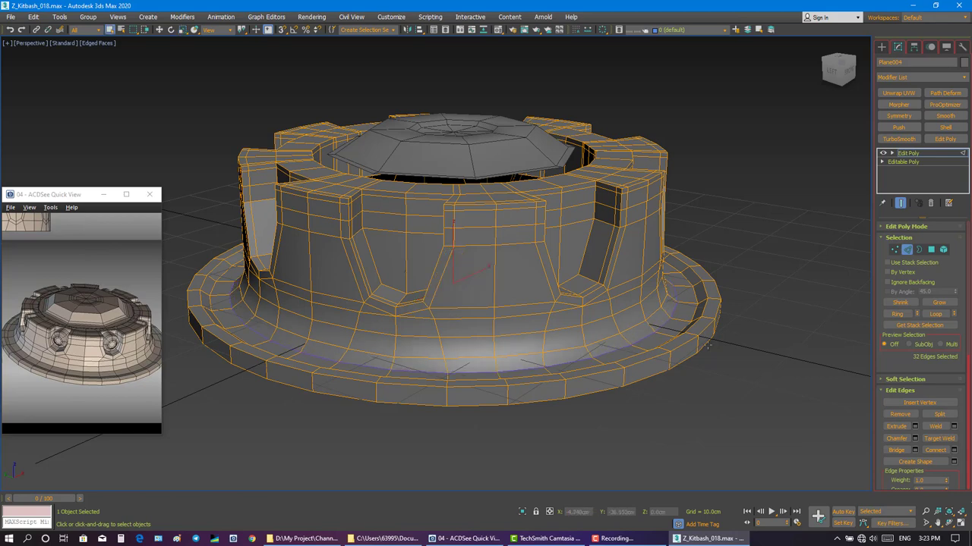
# Check the ring-wall and dome across the four-view and maximized layouts, then clear the selection.
pyautogui.keyDown('alt'); pyautogui.moveTo(500, 312); pyautogui.dragTo(484, 283, button='middle'); pyautogui.keyUp('alt')
pyautogui.press('2')
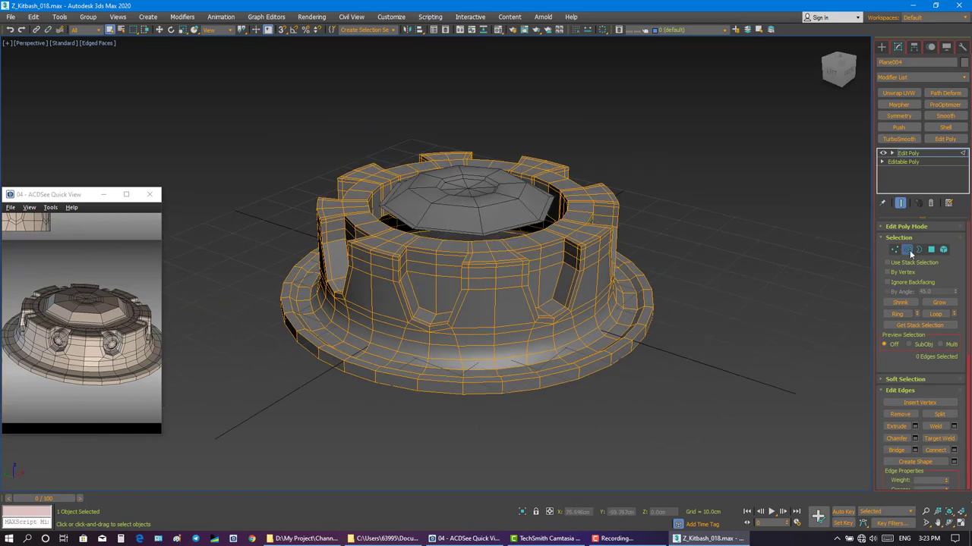
pyautogui.hotkey('ctrl', 'd')
pyautogui.hotkey('ctrl', 'a')
pyautogui.press('w')
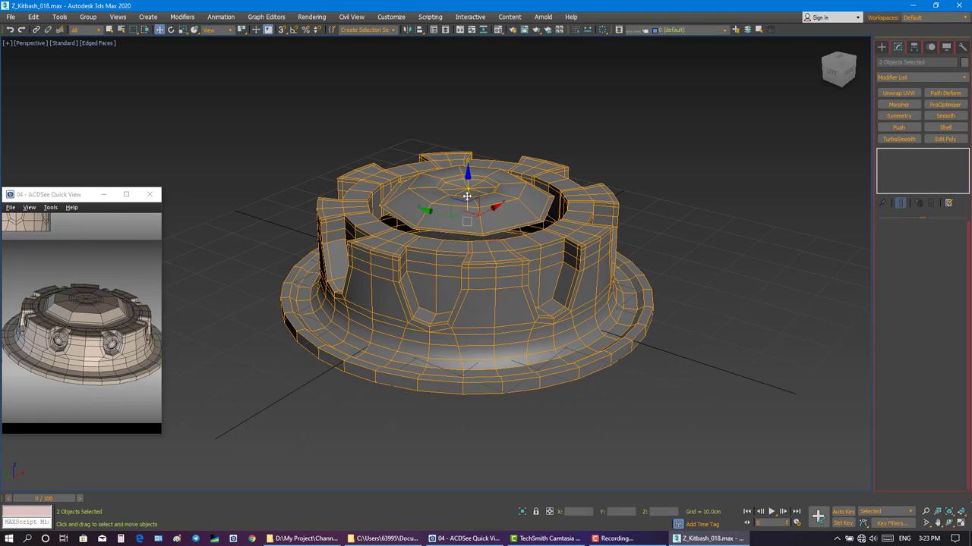
pyautogui.hotkey('alt', 'w')
pyautogui.hotkey('alt', 'w')
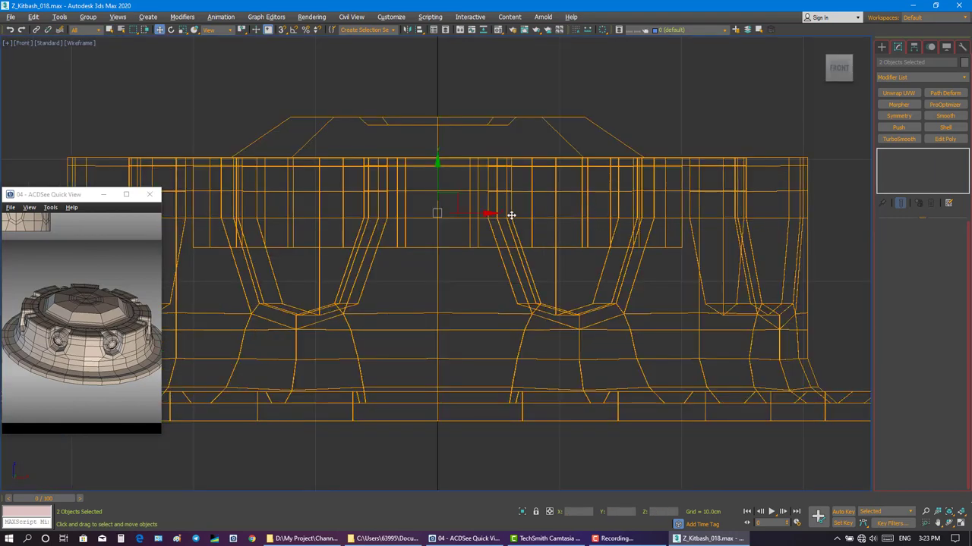
pyautogui.scroll(2, 438, 176)
pyautogui.hotkey('alt', 'w')
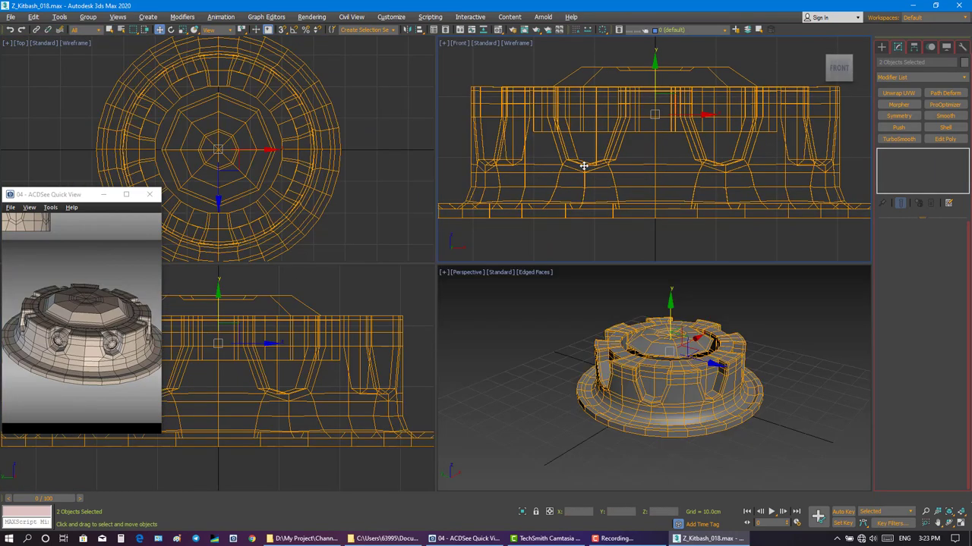
pyautogui.click(544, 248)
pyautogui.hotkey('alt', 'w')
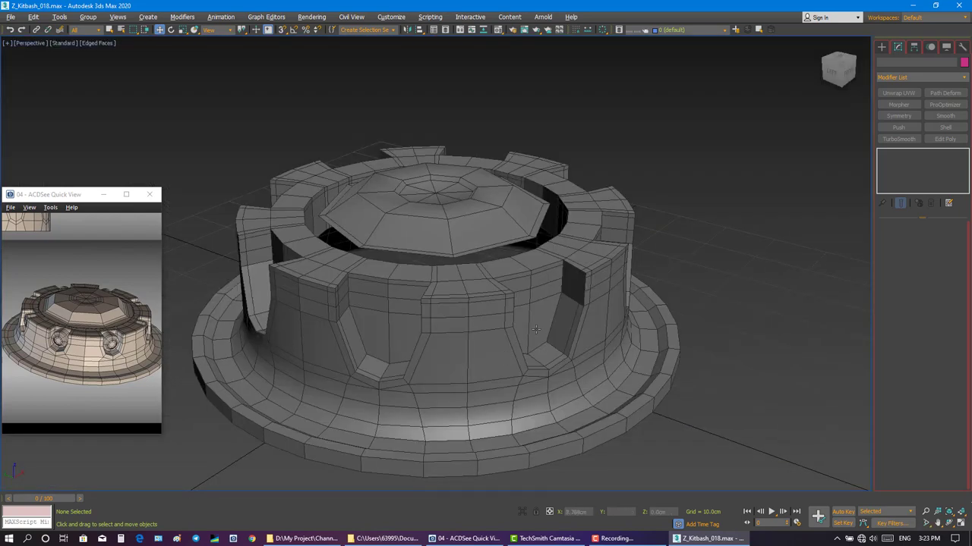
pyautogui.scroll(-2, 544, 336)
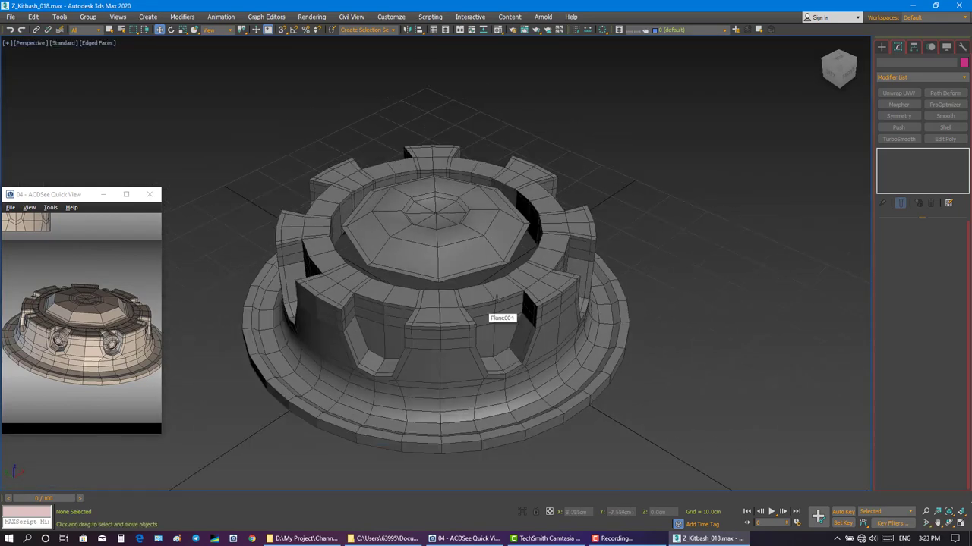
pyautogui.keyDown('alt'); pyautogui.moveTo(482, 277); pyautogui.dragTo(482, 284, button='middle'); pyautogui.keyUp('alt')
# Shift-extrude the outer border of the Cylinder001 cap along Z into a wall.
pyautogui.click(482, 273)
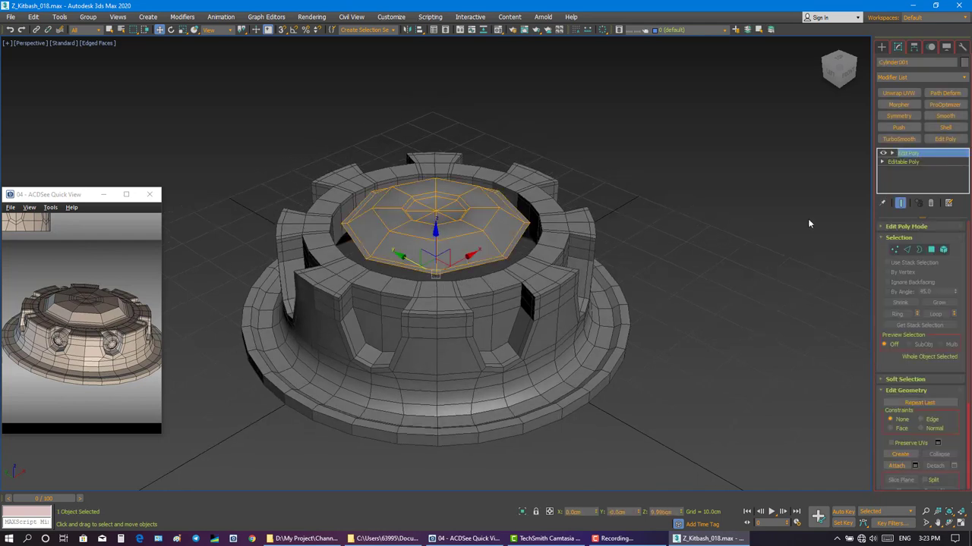
pyautogui.click(918, 249)
pyautogui.click(520, 242)
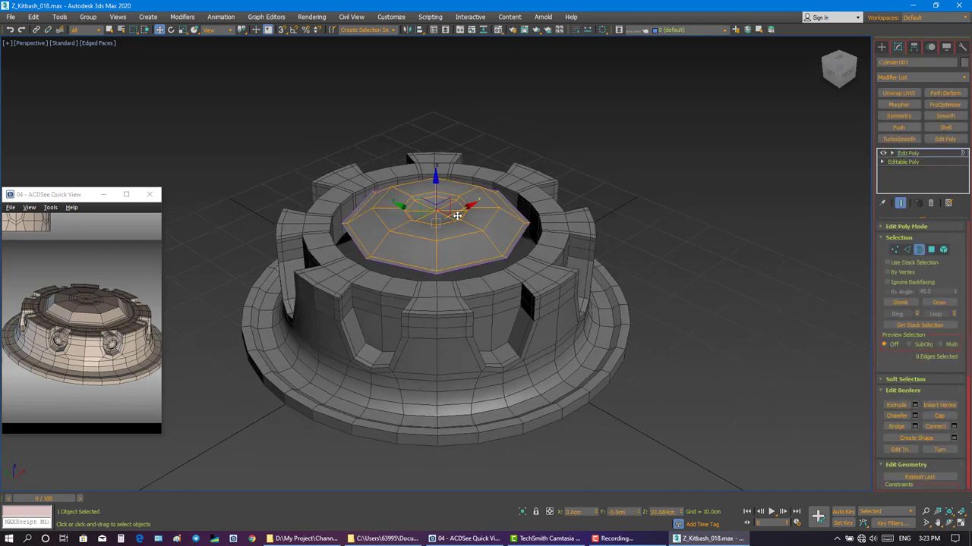
pyautogui.keyDown('shift'); pyautogui.moveTo(437, 202); pyautogui.dragTo(450, 218); pyautogui.keyUp('shift')
pyautogui.moveTo(492, 228)
pyautogui.keyDown('alt'); pyautogui.mouseDown(button='middle')
pyautogui.moveTo(485, 259)
pyautogui.moveTo(494, 264)
pyautogui.moveTo(509, 235)
pyautogui.mouseUp(button='middle'); pyautogui.keyUp('alt')
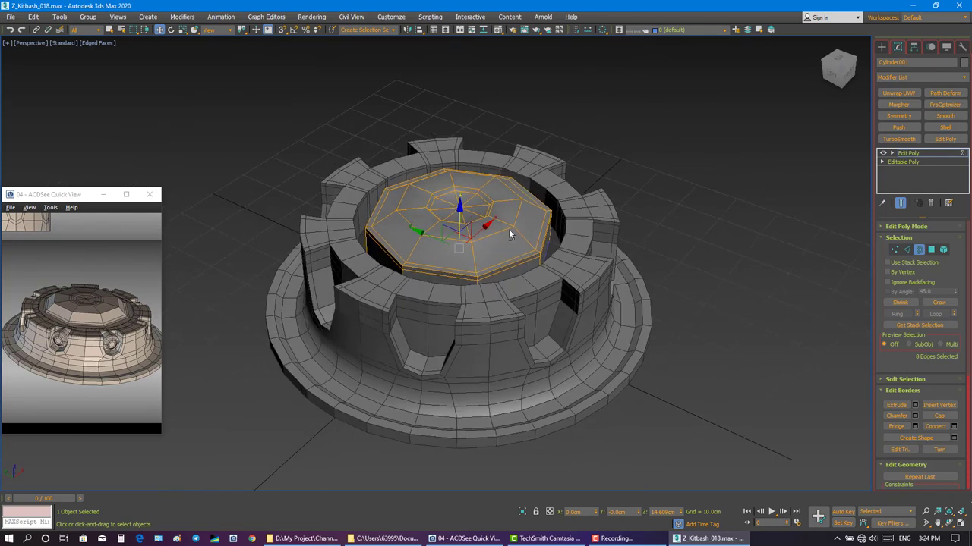
pyautogui.hotkey('ctrl', 'z')
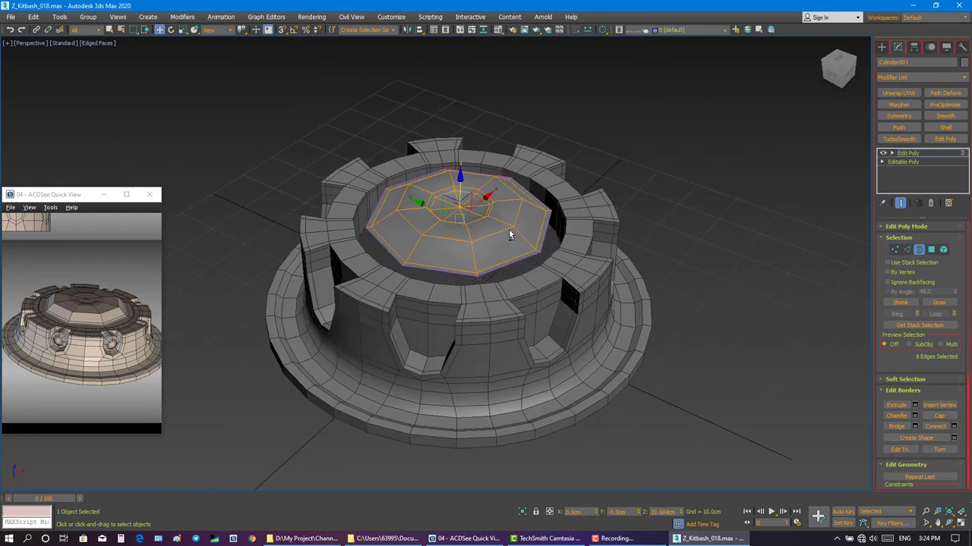
# Scale the extruded border outward toward the ring-wall and reselect Plane004.
pyautogui.press('r')
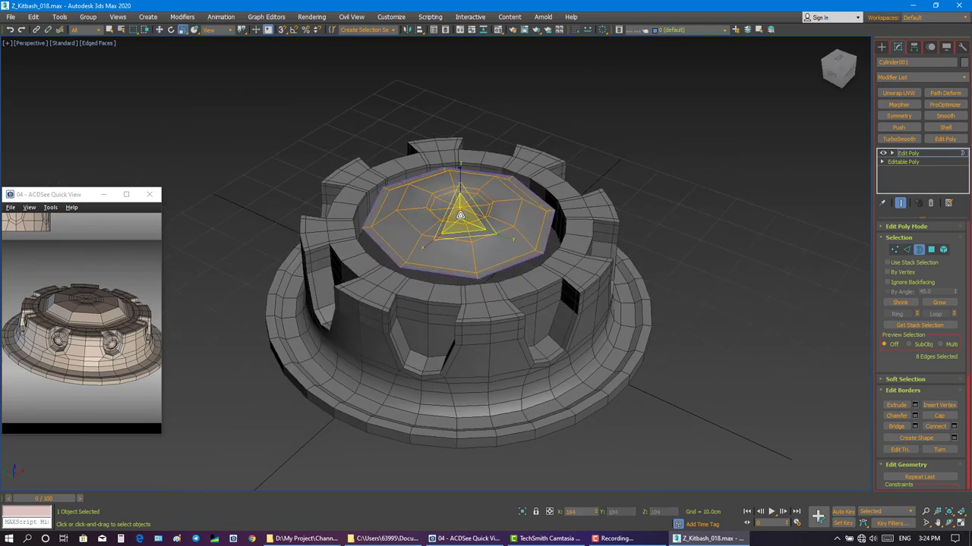
pyautogui.moveTo(460, 216)
pyautogui.mouseDown()
pyautogui.moveTo(460, 190)
pyautogui.moveTo(461, 213)
pyautogui.mouseUp()
pyautogui.press('w')
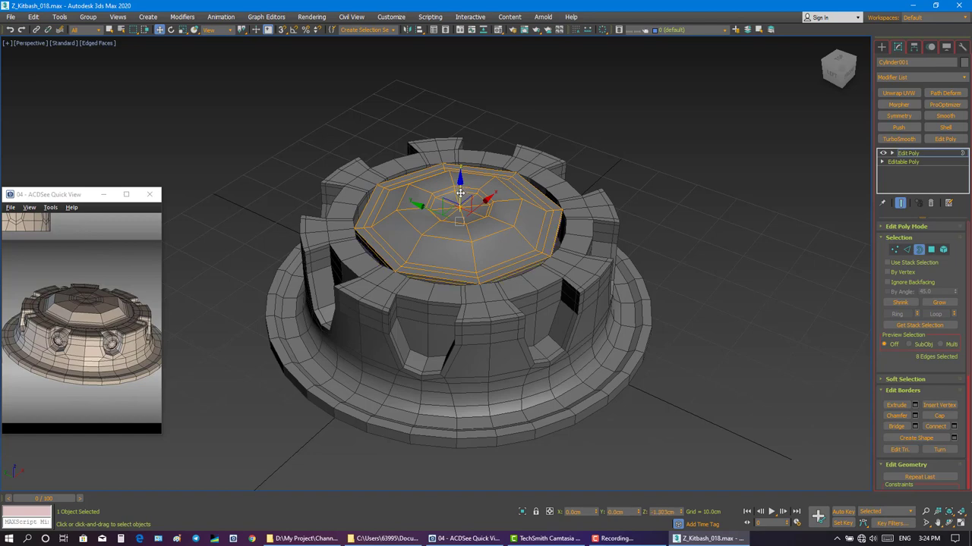
pyautogui.moveTo(461, 212)
pyautogui.keyDown('alt'); pyautogui.mouseDown(button='middle')
pyautogui.moveTo(457, 242)
pyautogui.moveTo(686, 239)
pyautogui.mouseUp(button='middle'); pyautogui.keyUp('alt')
pyautogui.press('q')
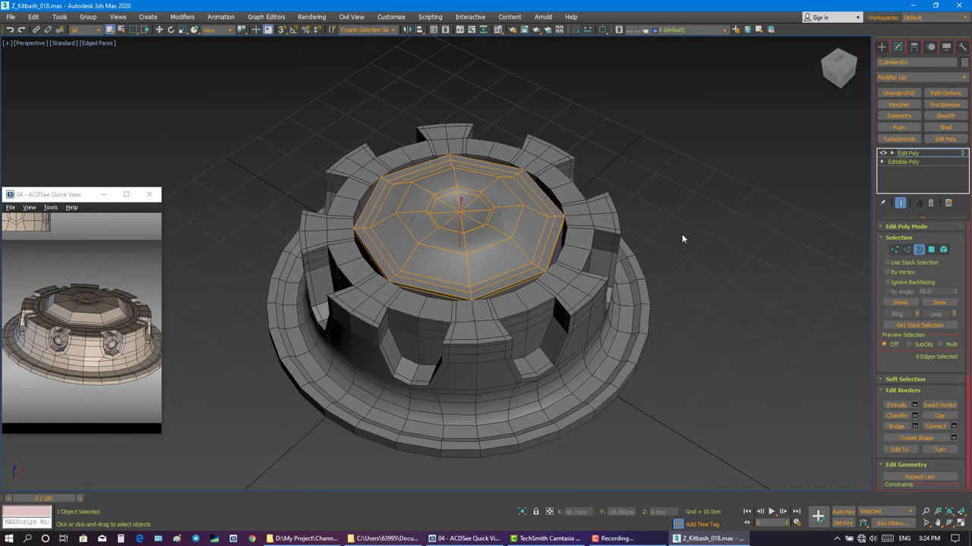
pyautogui.hotkey('ctrl', 'z')
pyautogui.hotkey('ctrl', 'z')
pyautogui.hotkey('ctrl', 'z')
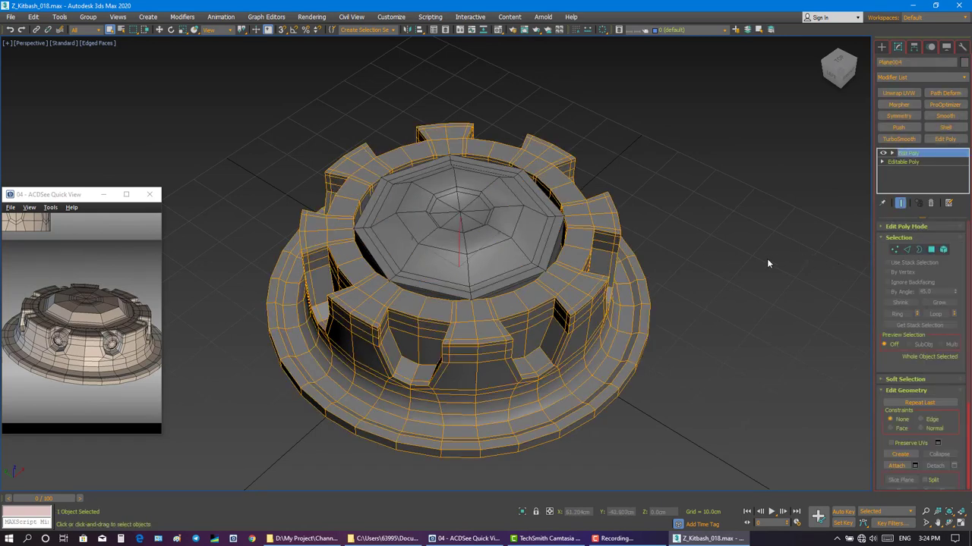
# Collapse Plane004's stack and Auto Smooth all its elements at 30 degrees.
pyautogui.keyDown('alt'); pyautogui.moveTo(767, 263); pyautogui.dragTo(806, 234, button='middle'); pyautogui.keyUp('alt')
pyautogui.scroll(5, 717, 206)
pyautogui.scroll(-5, 573, 227)
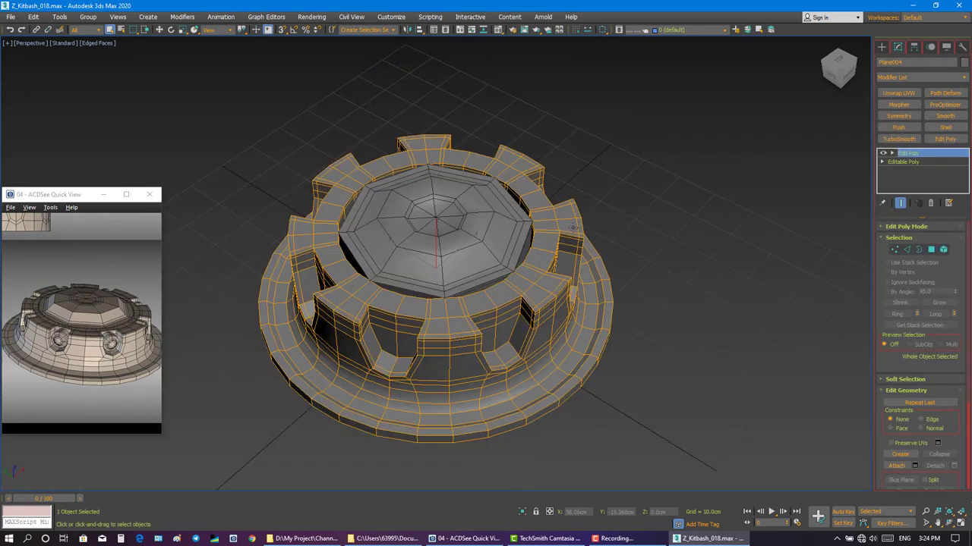
pyautogui.rightClick(918, 176)
pyautogui.click(881, 279)
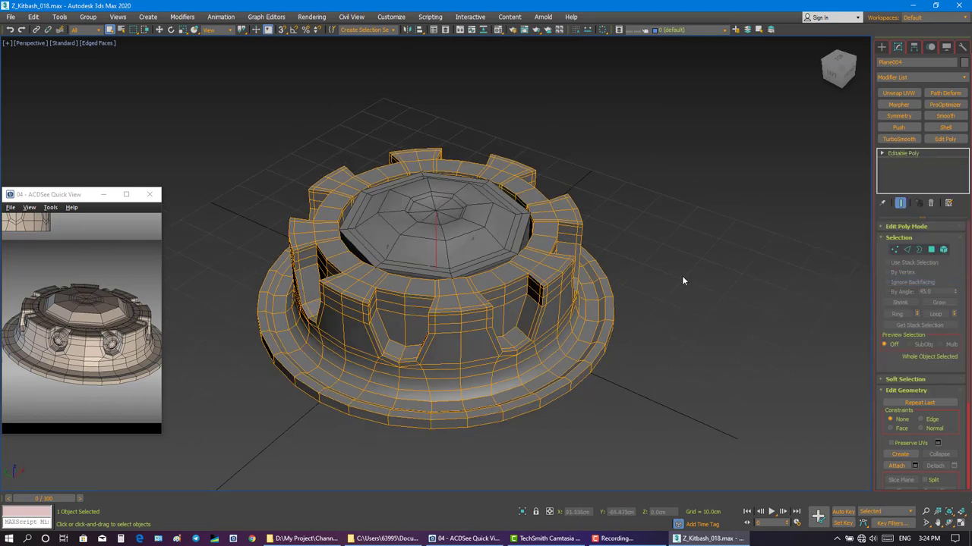
pyautogui.click(943, 239)
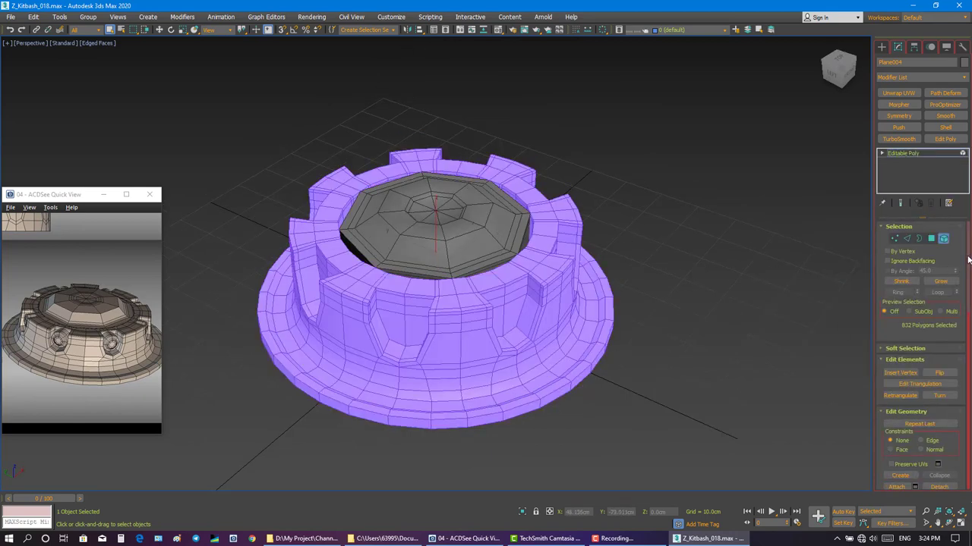
pyautogui.scroll(-5, 923, 342)
pyautogui.doubleClick(939, 391)
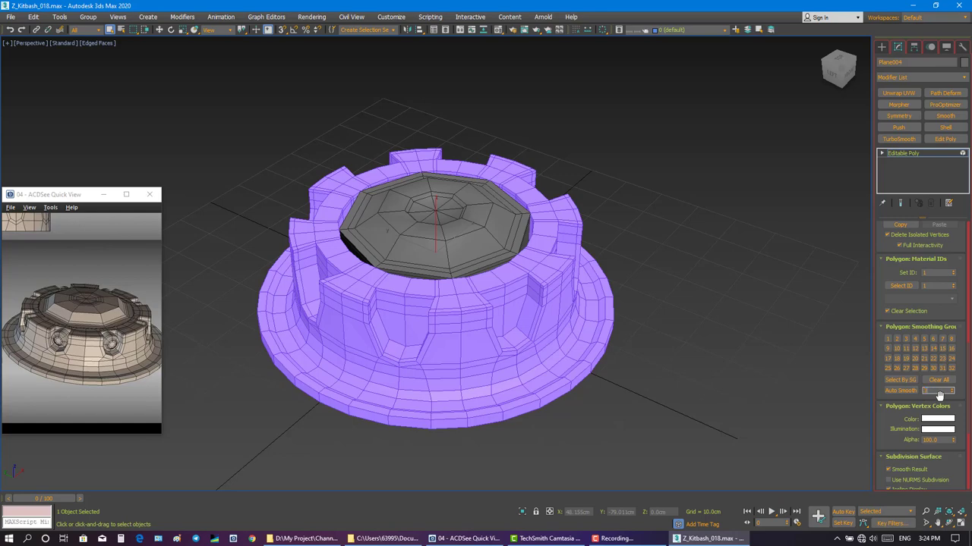
pyautogui.click(900, 391)
pyautogui.hotkey('ctrl', 'd')
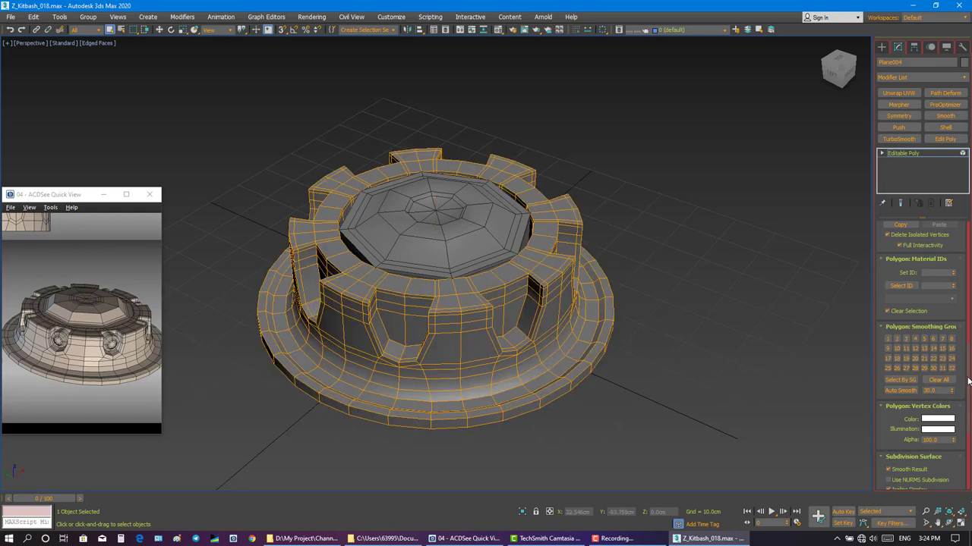
pyautogui.moveTo(970, 373); pyautogui.dragTo(970, 238)
pyautogui.click(697, 252)
# Collapse Cylinder001 to editable poly and Auto Smooth its element at 30 degrees.
pyautogui.click(436, 220)
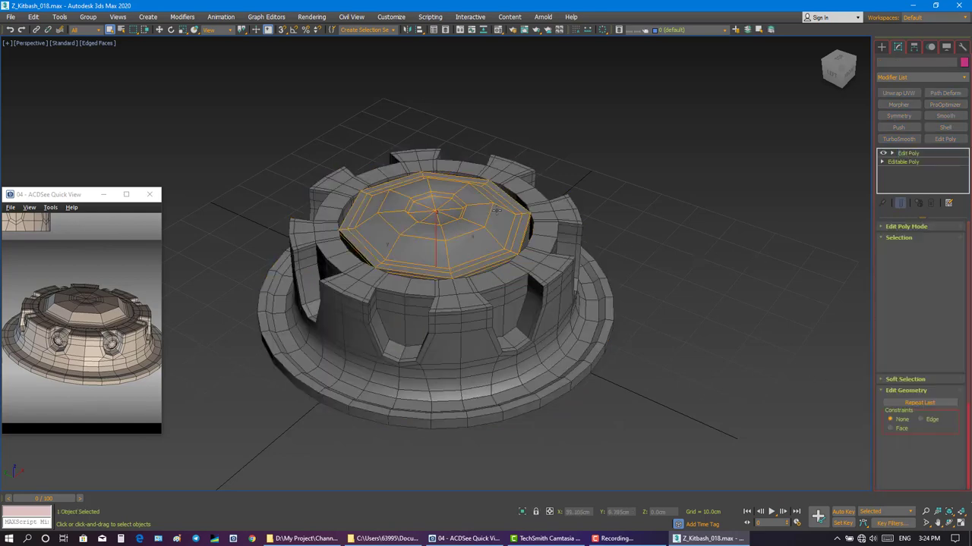
pyautogui.click(944, 139)
pyautogui.rightClick(908, 175)
pyautogui.click(865, 271)
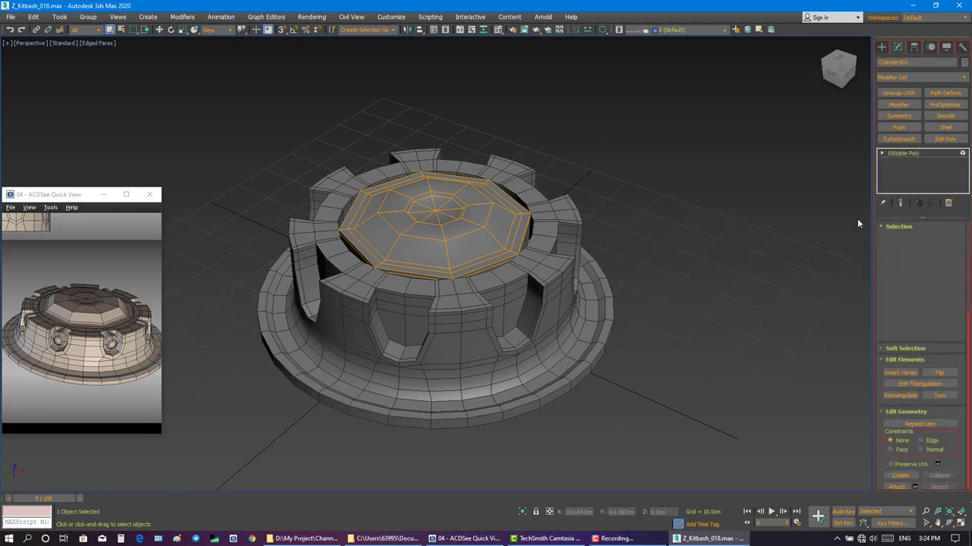
pyautogui.click(503, 193)
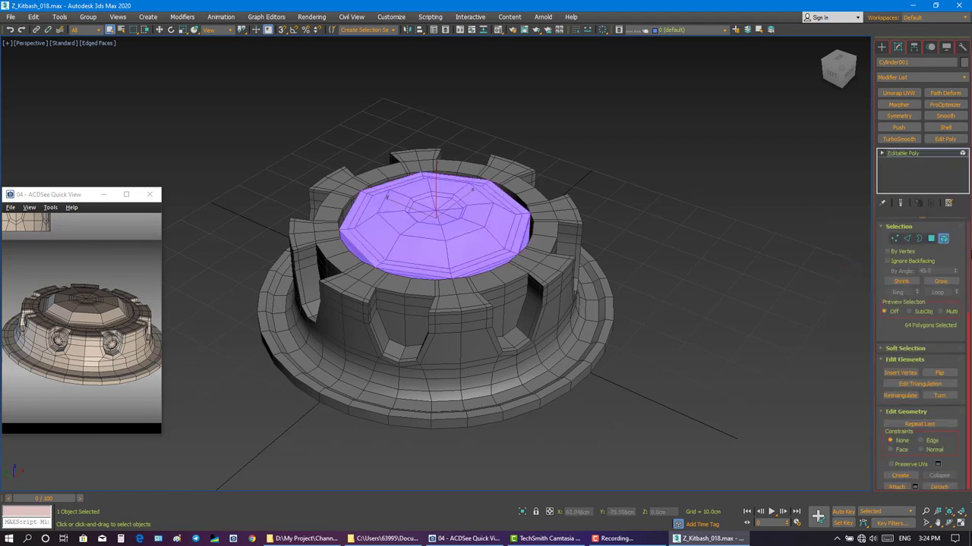
pyautogui.scroll(-5, 922, 357)
pyautogui.click(932, 386)
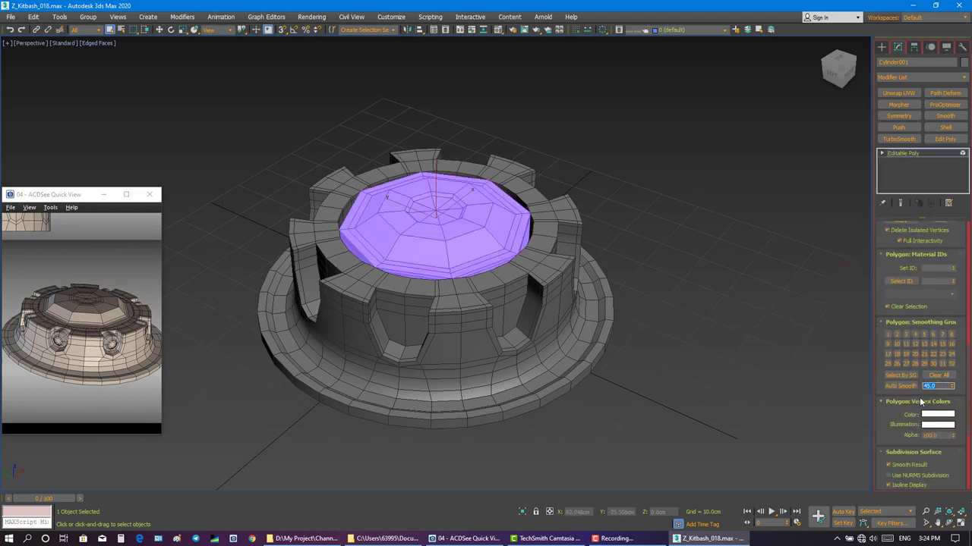
pyautogui.click(901, 385)
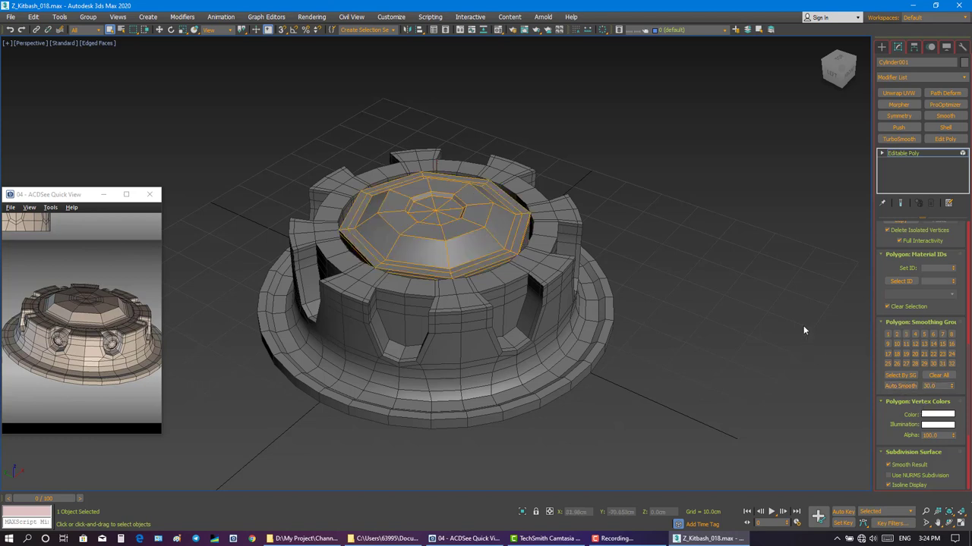
pyautogui.click(765, 240)
# Add TurboSmooth with Isoline Display to the crenellated ring Plane004.
pyautogui.keyDown('alt'); pyautogui.moveTo(773, 117); pyautogui.dragTo(656, 181, button='middle'); pyautogui.keyUp('alt')
pyautogui.click(562, 251)
pyautogui.click(898, 139)
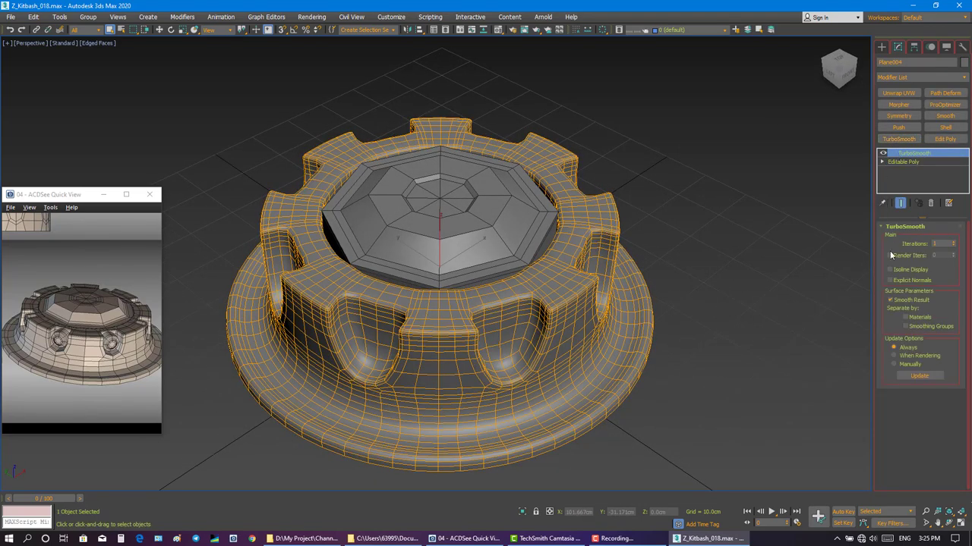
pyautogui.click(898, 270)
pyautogui.click(705, 222)
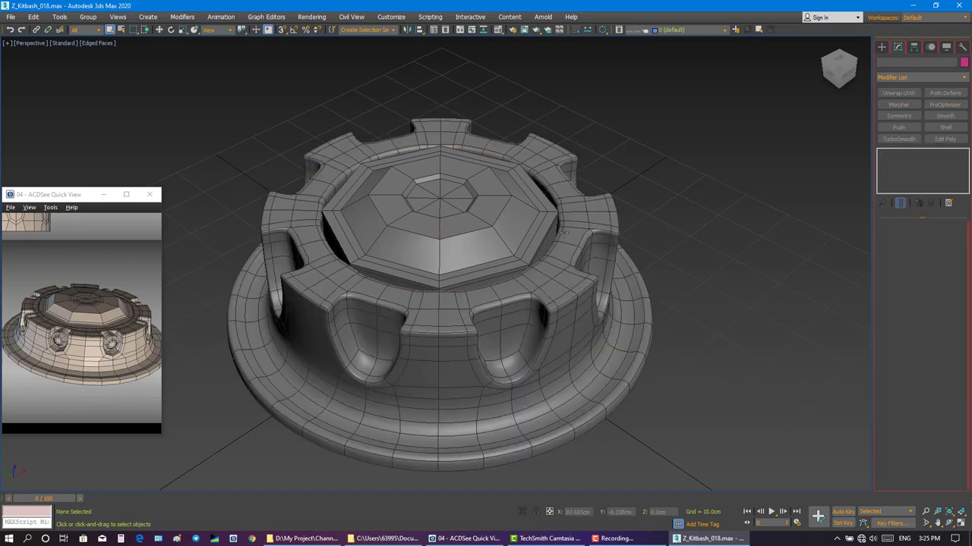
# Add TurboSmooth with Isoline Display to the dome cap and turn off Edged Faces.
pyautogui.click(516, 220)
pyautogui.click(897, 139)
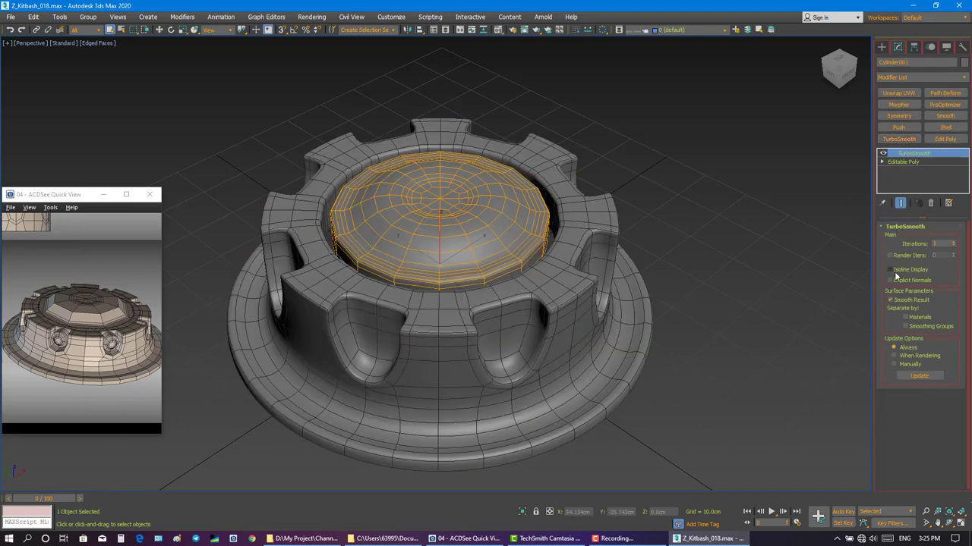
pyautogui.click(891, 270)
pyautogui.click(786, 243)
pyautogui.keyDown('alt'); pyautogui.moveTo(786, 243); pyautogui.dragTo(708, 239, button='middle'); pyautogui.keyUp('alt')
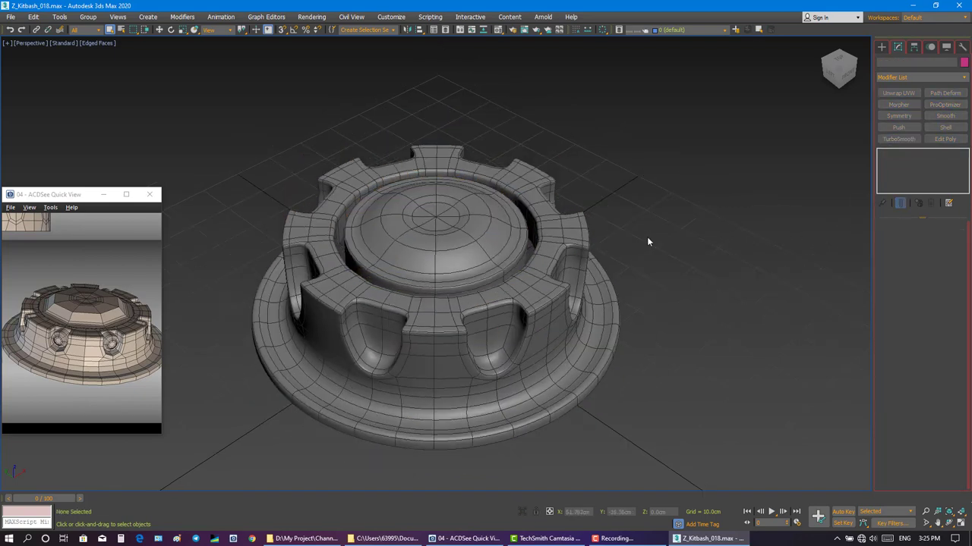
pyautogui.press('F4')
pyautogui.keyDown('alt'); pyautogui.moveTo(645, 236); pyautogui.dragTo(560, 262, button='middle'); pyautogui.keyUp('alt')
pyautogui.click(560, 262)
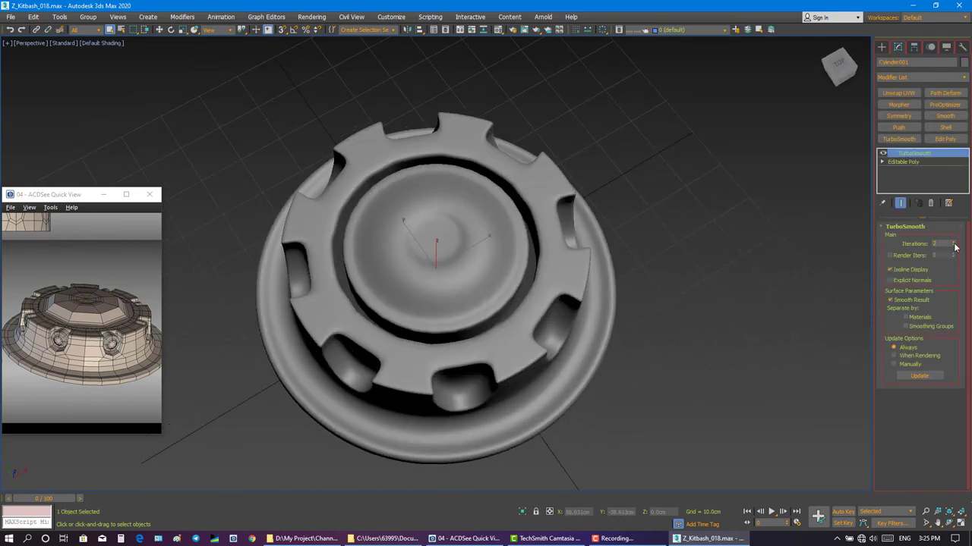
# Select the inner dome of Cylinder001 as a whole element in Editable Poly, with edges shown.
pyautogui.click(840, 233)
pyautogui.moveTo(841, 233)
pyautogui.keyDown('alt'); pyautogui.mouseDown(button='middle')
pyautogui.moveTo(601, 234)
pyautogui.moveTo(583, 221)
pyautogui.mouseUp(button='middle'); pyautogui.keyUp('alt')
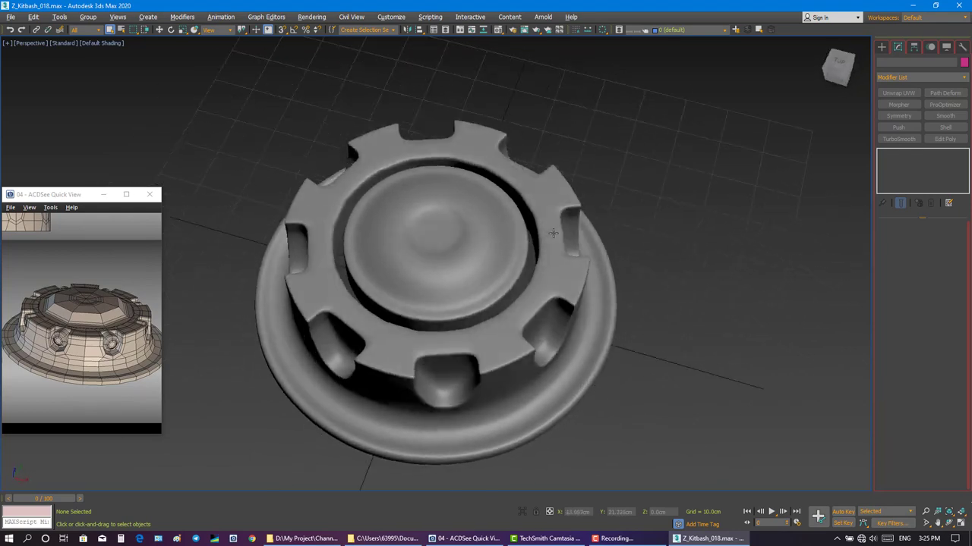
pyautogui.press('F4')
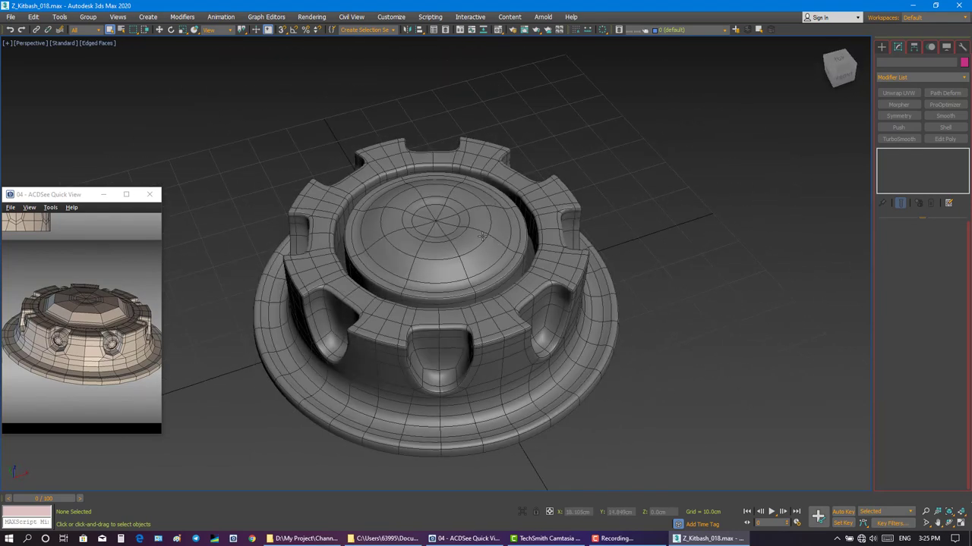
pyautogui.click(504, 236)
pyautogui.click(903, 162)
pyautogui.press('5')
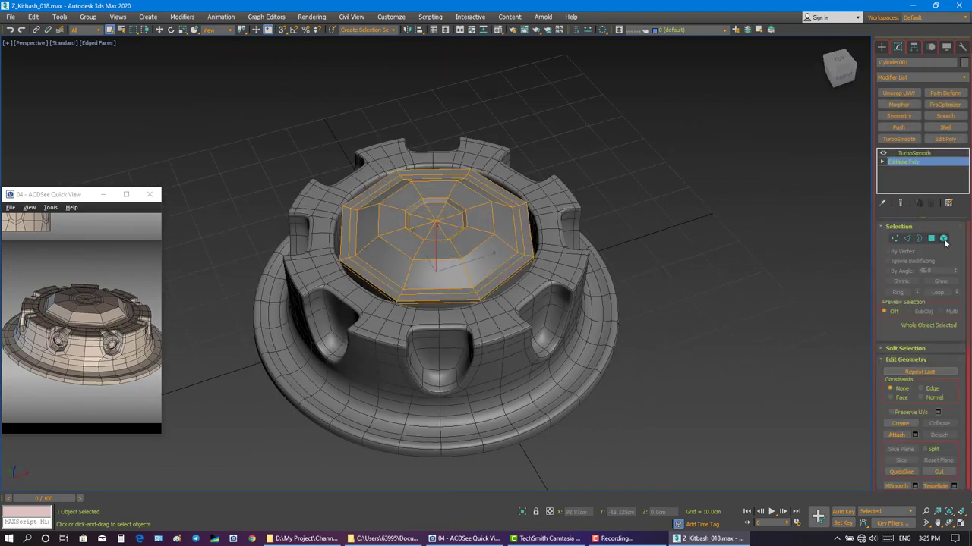
pyautogui.click(485, 240)
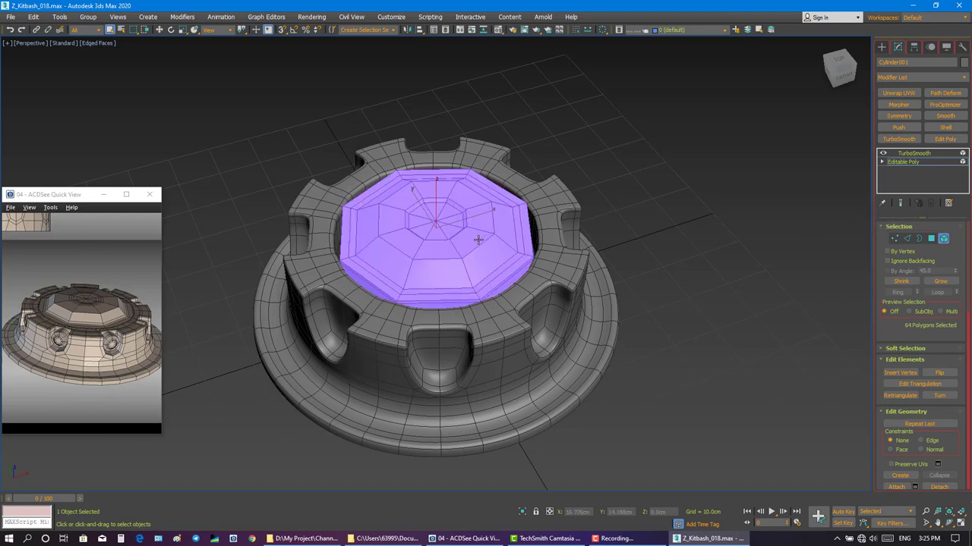
# With Show End Result on, scale the dome element to 112% in XY.
pyautogui.press('w')
pyautogui.click(900, 203)
pyautogui.scroll(2, 434, 224)
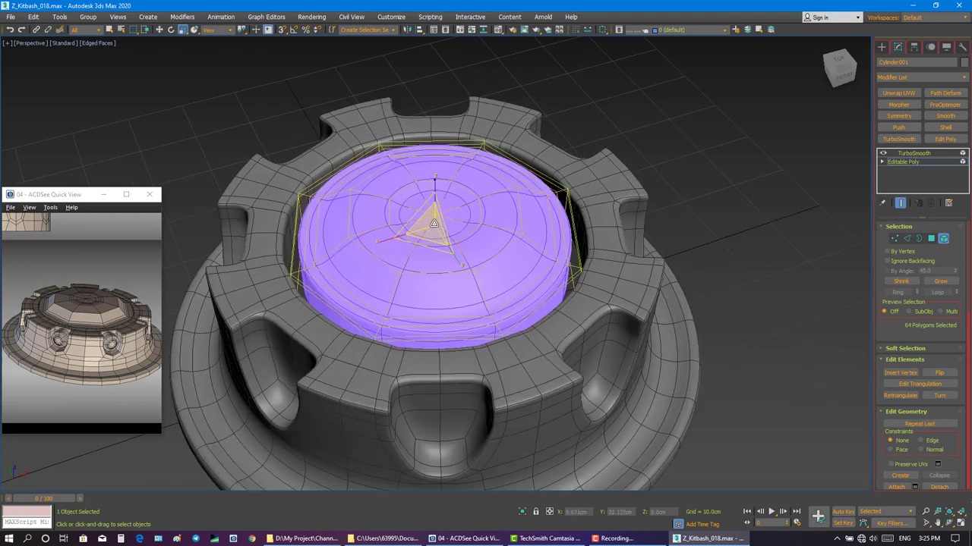
pyautogui.moveTo(433, 221); pyautogui.dragTo(434, 218)
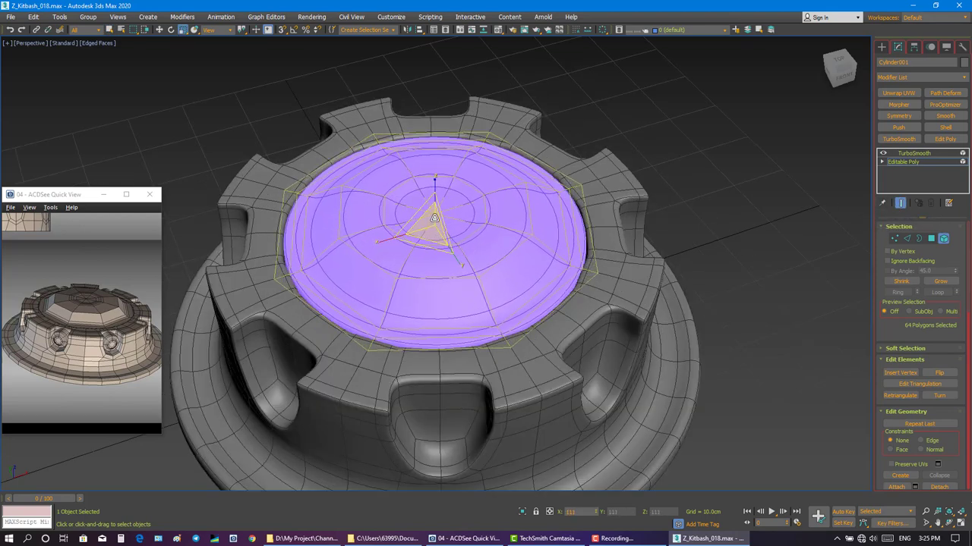
pyautogui.keyDown('alt'); pyautogui.moveTo(434, 218); pyautogui.dragTo(716, 226, button='middle'); pyautogui.keyUp('alt')
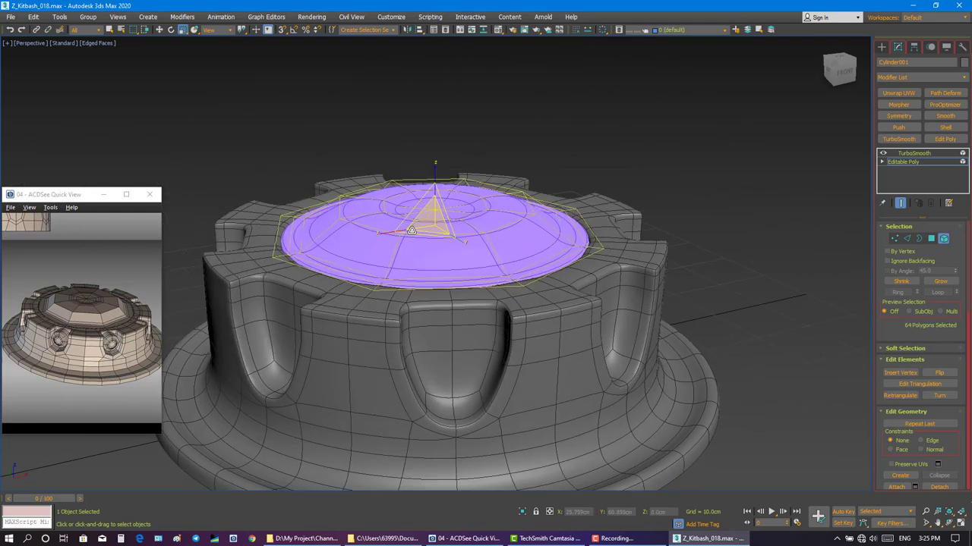
pyautogui.click(756, 217)
# Select the notched ring Plane004 and enter its Editable Poly Edge level.
pyautogui.click(696, 249)
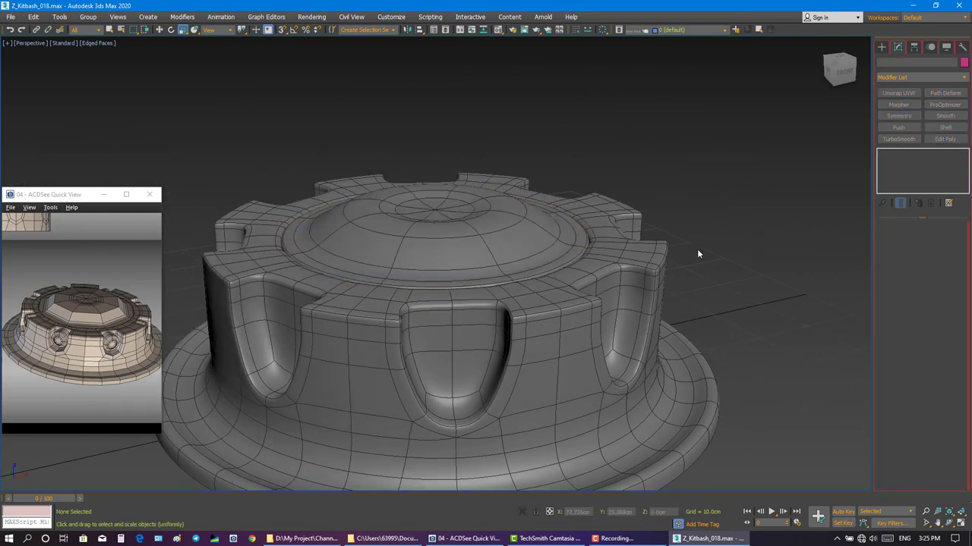
pyautogui.keyDown('alt'); pyautogui.moveTo(697, 249); pyautogui.dragTo(597, 296, button='middle'); pyautogui.keyUp('alt')
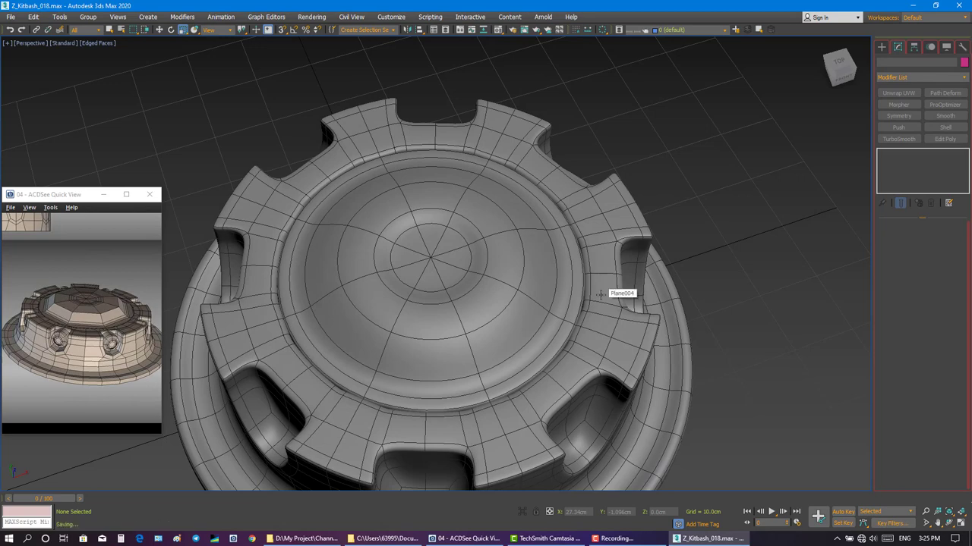
pyautogui.moveTo(602, 311); pyautogui.dragTo(607, 285, button='middle')
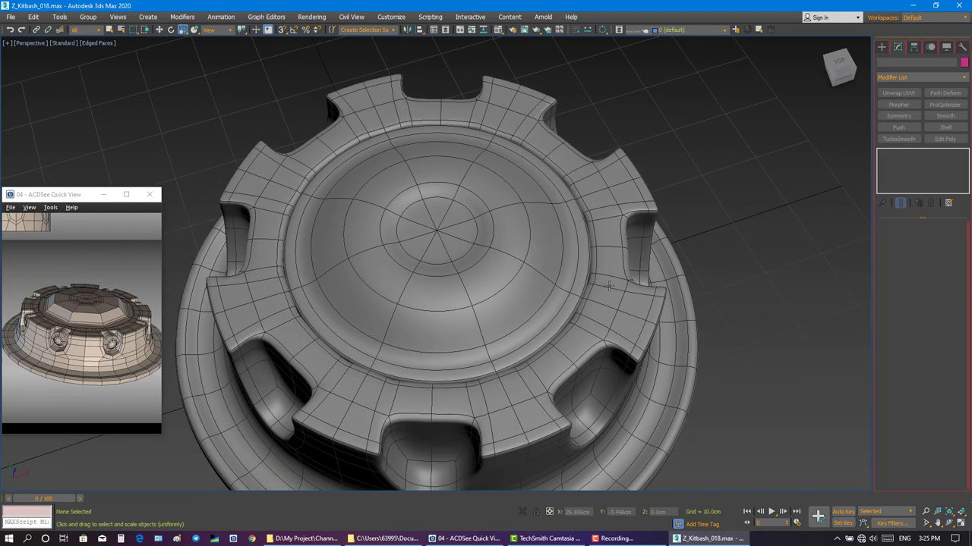
pyautogui.click(629, 280)
pyautogui.click(900, 162)
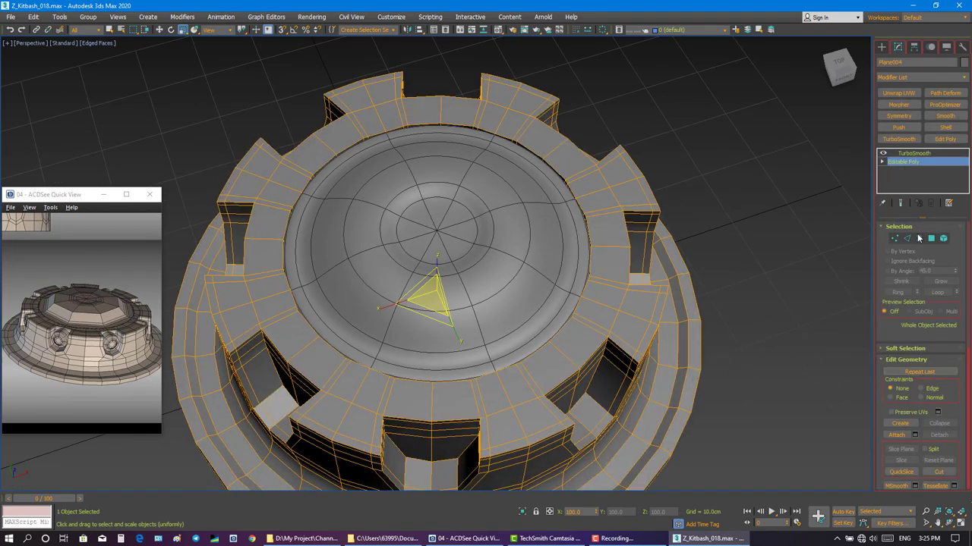
pyautogui.click(906, 238)
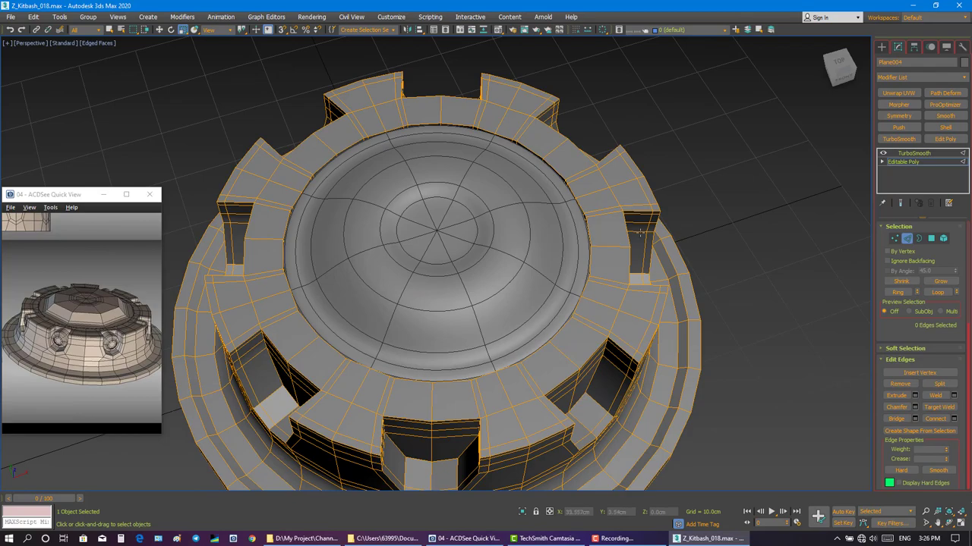
pyautogui.moveTo(640, 235)
pyautogui.keyDown('alt'); pyautogui.mouseDown(button='middle')
pyautogui.moveTo(588, 262)
pyautogui.moveTo(592, 220)
pyautogui.mouseUp(button='middle'); pyautogui.keyUp('alt')
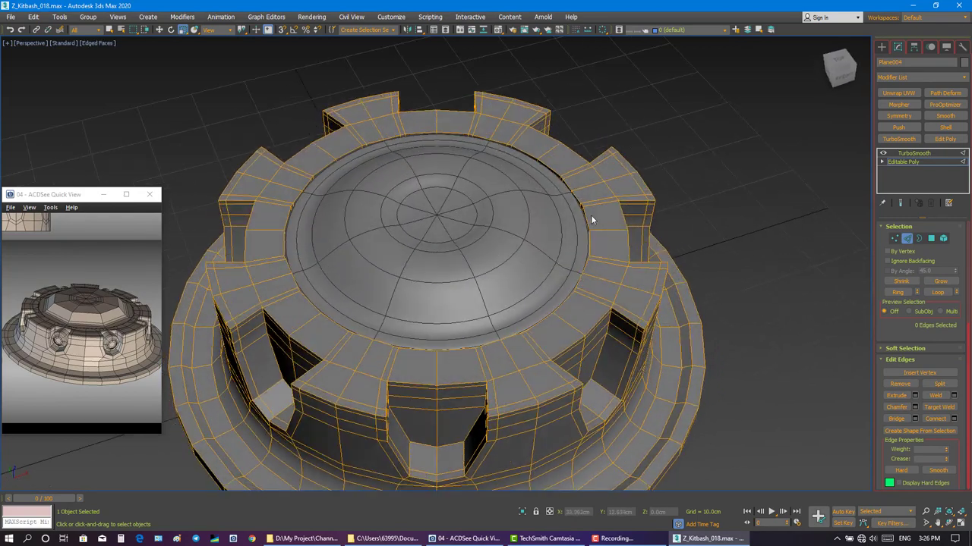
# Ring-select an edge around the ring and Connect it with 1 segment at slide 78.
pyautogui.click(608, 227)
pyautogui.keyDown('shift'); pyautogui.click(600, 205); pyautogui.keyUp('shift')
pyautogui.rightClick(597, 199)
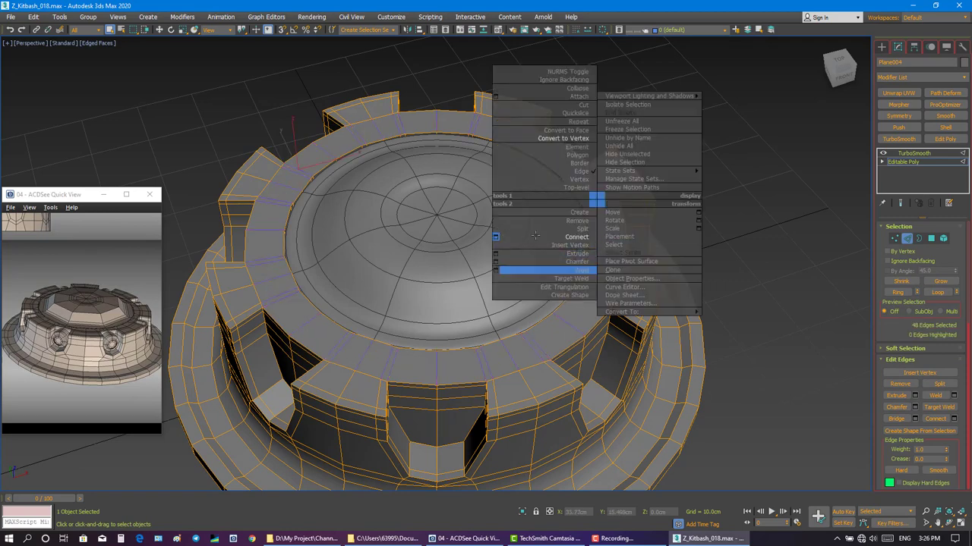
pyautogui.click(592, 237)
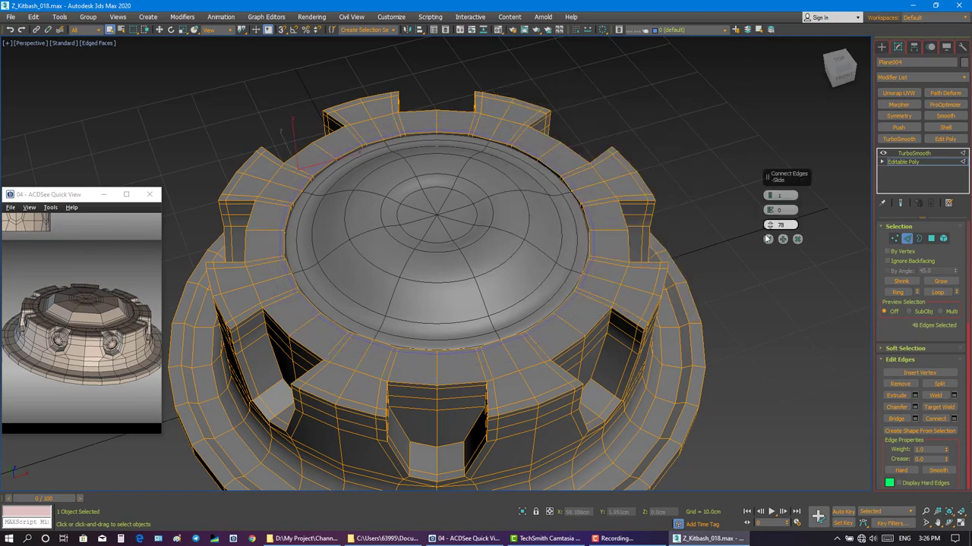
pyautogui.click(769, 239)
pyautogui.click(808, 214)
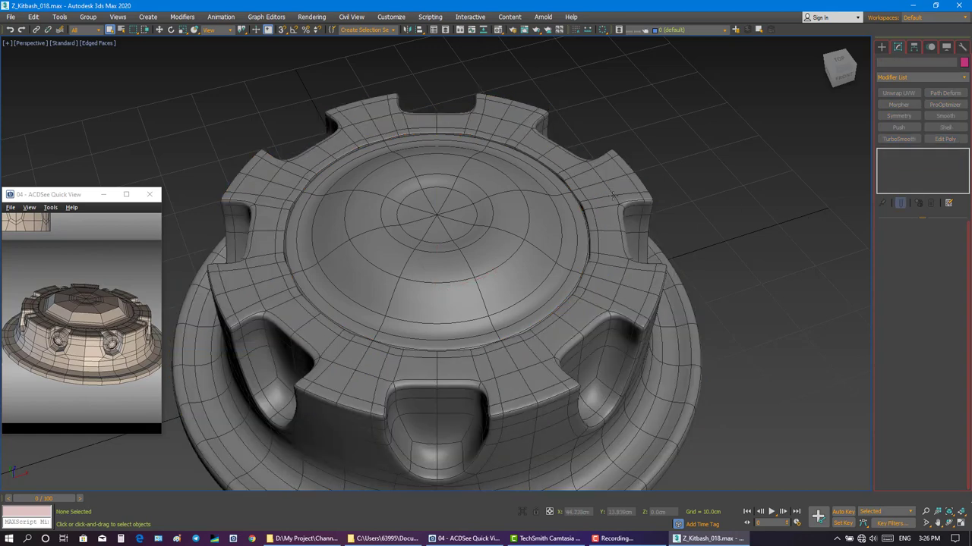
pyautogui.keyDown('alt'); pyautogui.moveTo(613, 196); pyautogui.dragTo(594, 244, button='middle'); pyautogui.keyUp('alt')
pyautogui.click(615, 233)
pyautogui.click(903, 161)
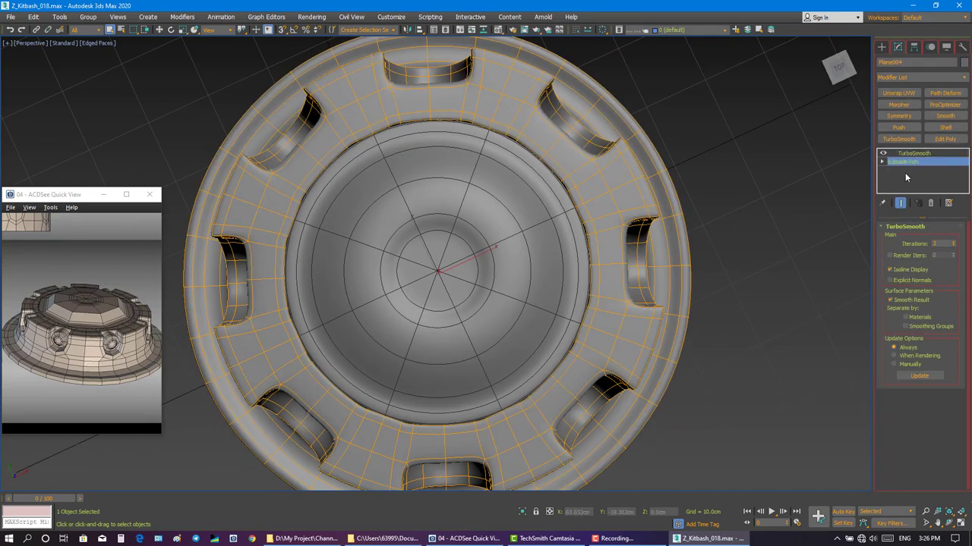
pyautogui.click(894, 238)
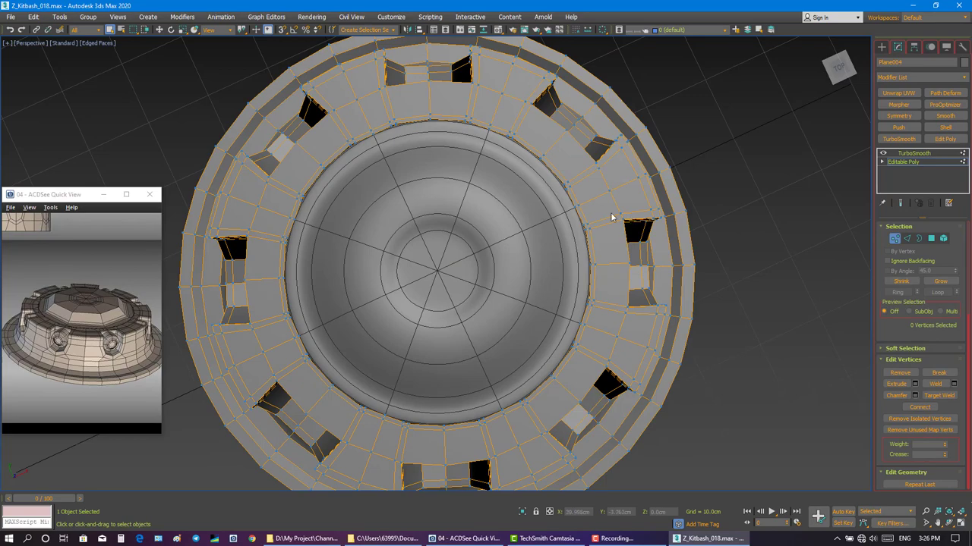
pyautogui.press('F3')
pyautogui.moveTo(581, 200); pyautogui.dragTo(573, 218)
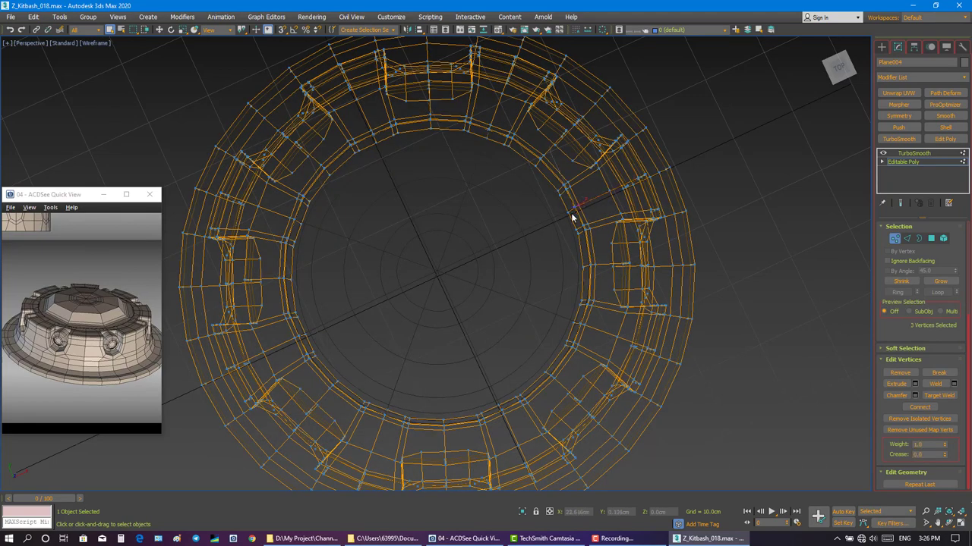
pyautogui.keyDown('alt'); pyautogui.moveTo(579, 227); pyautogui.dragTo(545, 225, button='middle'); pyautogui.keyUp('alt')
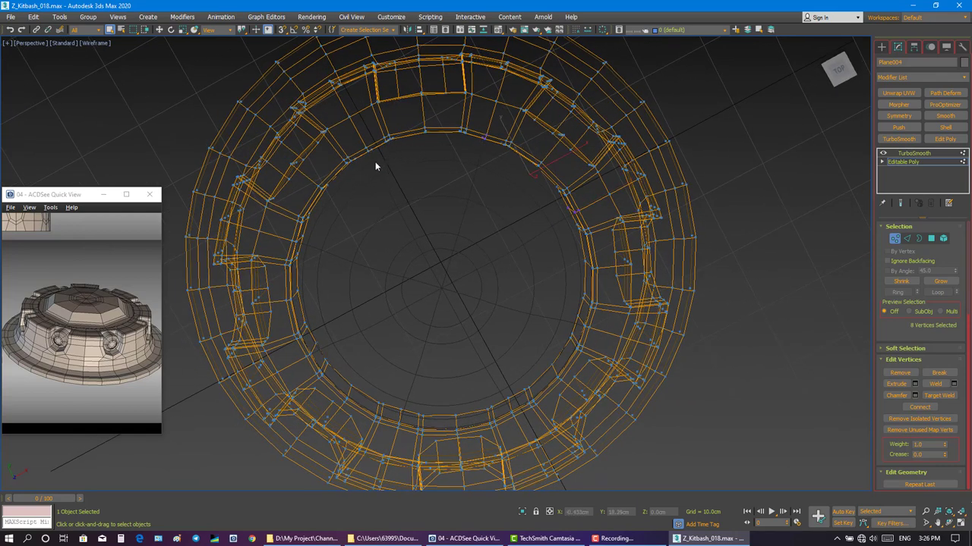
pyautogui.keyDown('ctrl'); pyautogui.moveTo(367, 144); pyautogui.dragTo(377, 160); pyautogui.keyUp('ctrl')
pyautogui.keyDown('alt'); pyautogui.moveTo(376, 160); pyautogui.dragTo(318, 245, button='middle'); pyautogui.keyUp('alt')
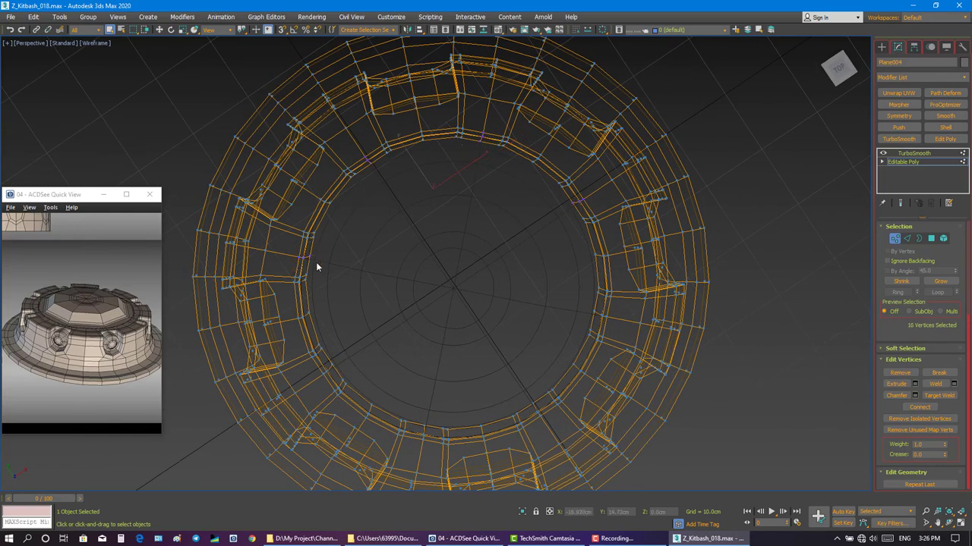
pyautogui.keyDown('ctrl'); pyautogui.moveTo(330, 373); pyautogui.dragTo(355, 371); pyautogui.keyUp('ctrl')
pyautogui.keyDown('alt'); pyautogui.moveTo(411, 407); pyautogui.dragTo(395, 388, button='middle'); pyautogui.keyUp('alt')
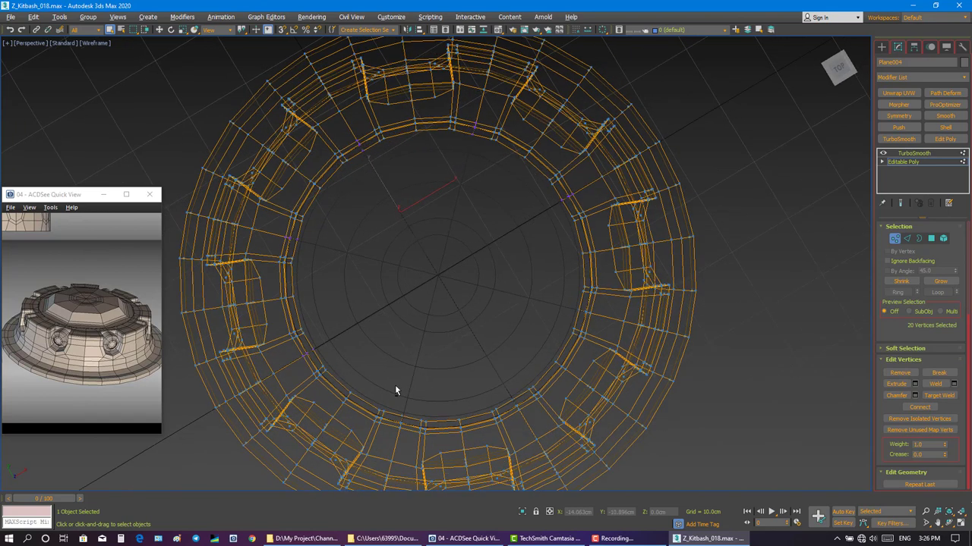
pyautogui.keyDown('ctrl'); pyautogui.moveTo(396, 404); pyautogui.dragTo(406, 430); pyautogui.keyUp('ctrl')
pyautogui.keyDown('ctrl'); pyautogui.moveTo(522, 416); pyautogui.dragTo(523, 417); pyautogui.keyUp('ctrl')
pyautogui.keyDown('ctrl'); pyautogui.moveTo(571, 305); pyautogui.dragTo(594, 324); pyautogui.keyUp('ctrl')
pyautogui.press('F3')
pyautogui.rightClick(505, 240)
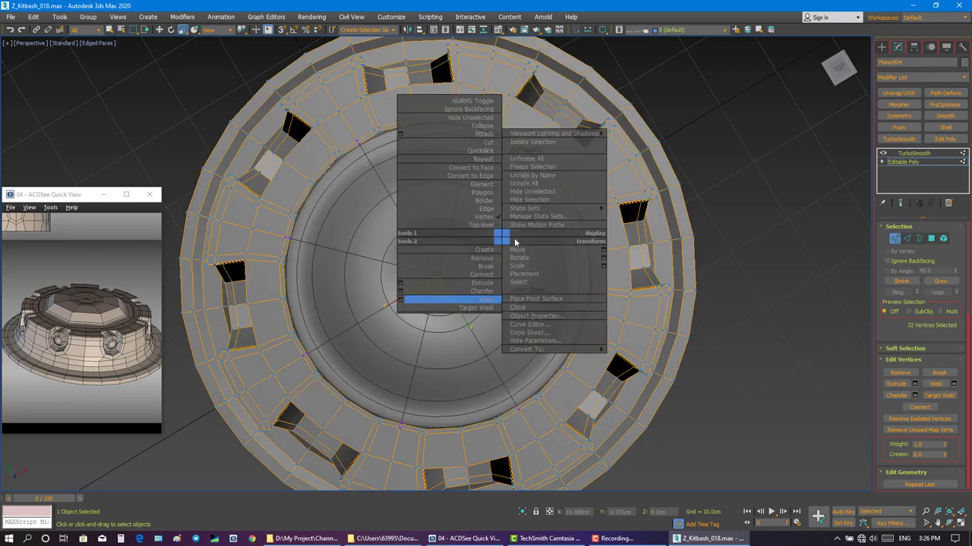
pyautogui.click(517, 250)
pyautogui.keyDown('alt'); pyautogui.moveTo(463, 271); pyautogui.dragTo(439, 283, button='middle'); pyautogui.keyUp('alt')
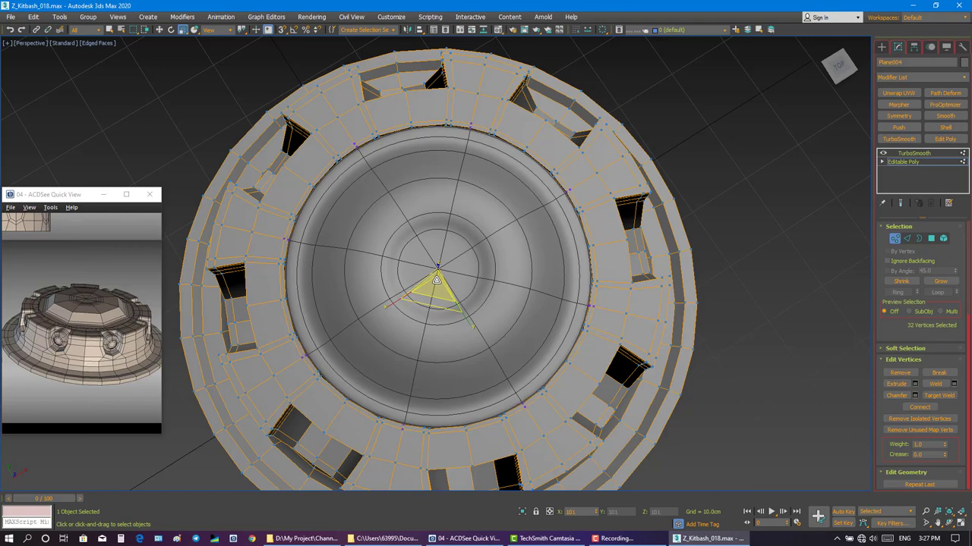
pyautogui.click(790, 251)
pyautogui.moveTo(712, 263)
pyautogui.keyDown('alt'); pyautogui.mouseDown(button='middle')
pyautogui.moveTo(709, 239)
pyautogui.moveTo(733, 212)
pyautogui.moveTo(724, 221)
pyautogui.mouseUp(button='middle'); pyautogui.keyUp('alt')
# Select the dome element and raise it slightly upward.
pyautogui.click(523, 241)
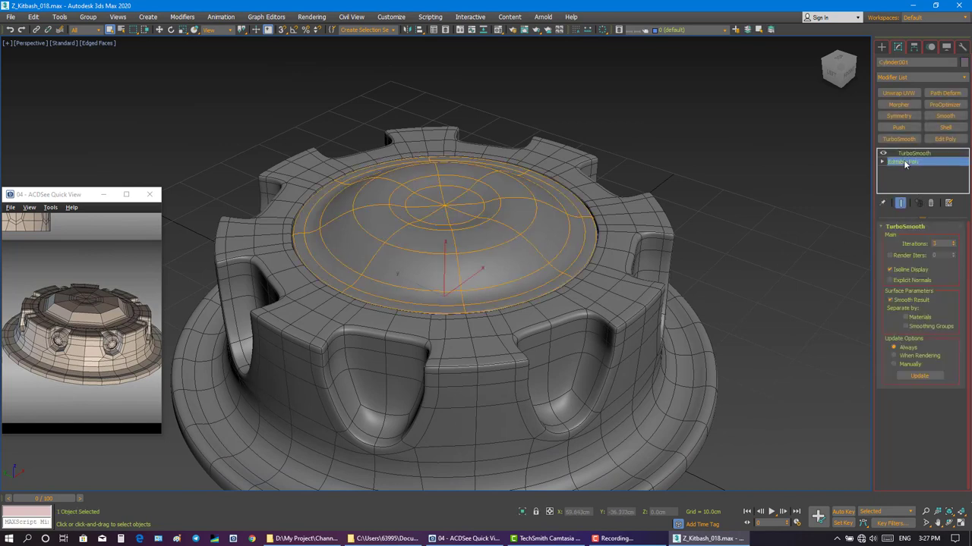
pyautogui.press('5')
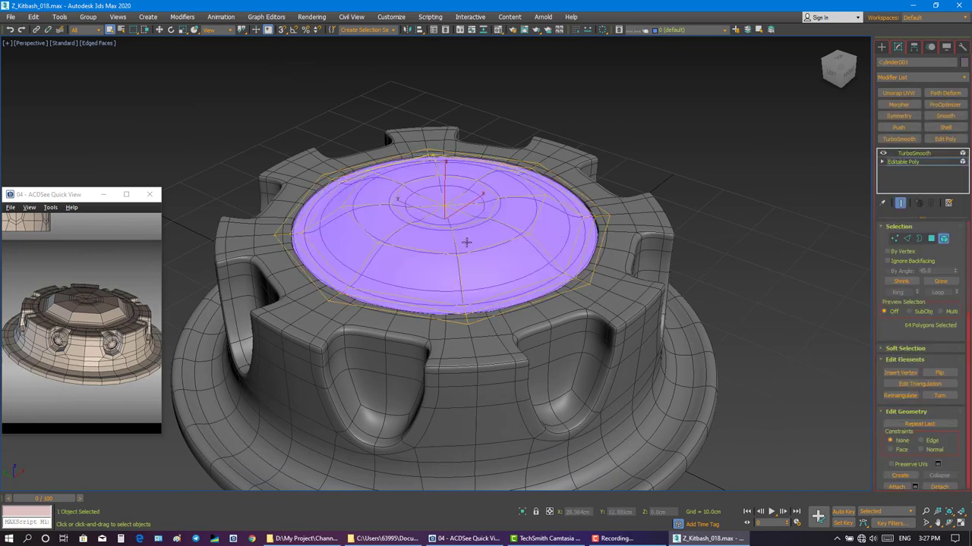
pyautogui.press('r')
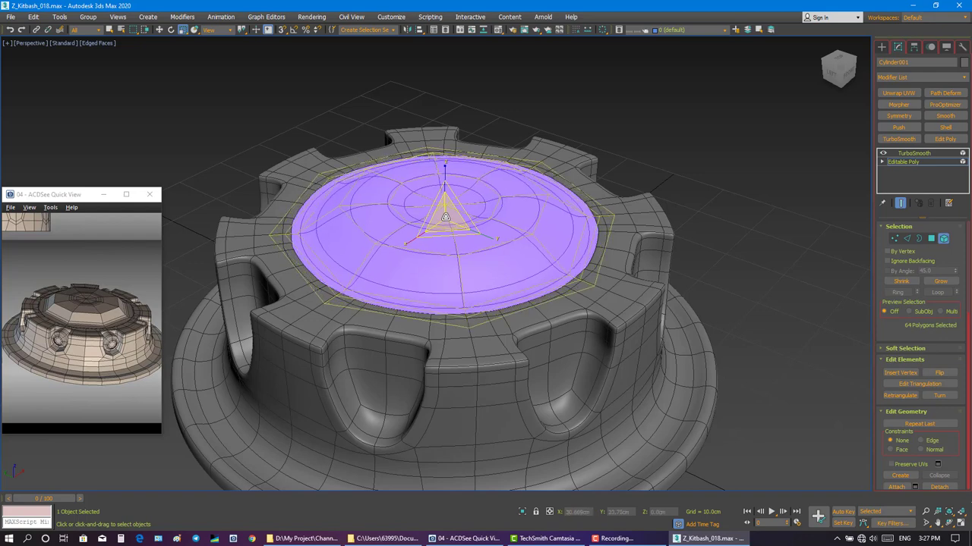
pyautogui.press('w')
pyautogui.moveTo(442, 182); pyautogui.dragTo(442, 180)
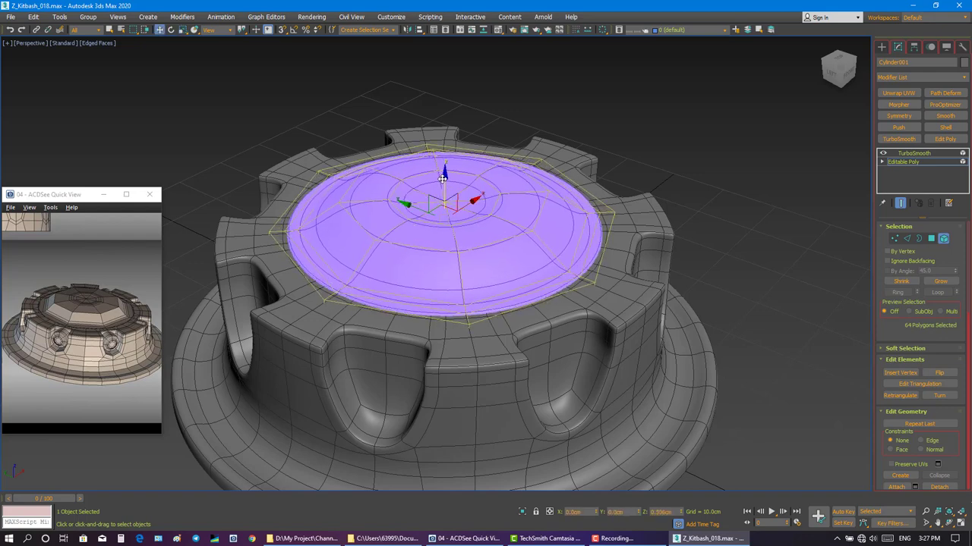
# Scale the dome element down slightly to 98%.
pyautogui.press('r')
pyautogui.scroll(2, 436, 198)
pyautogui.scroll(2, 434, 220)
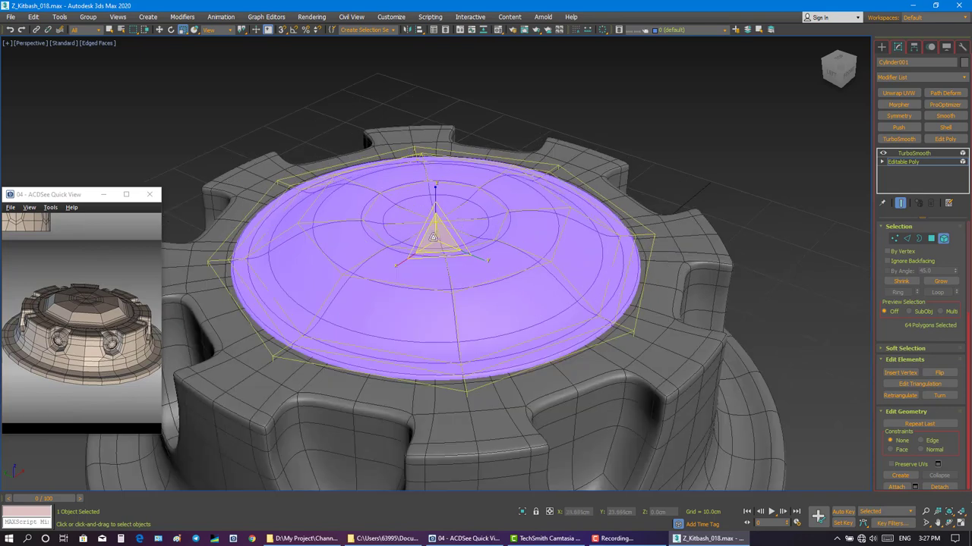
pyautogui.scroll(2, 432, 240)
pyautogui.moveTo(484, 242); pyautogui.dragTo(322, 240, button='middle')
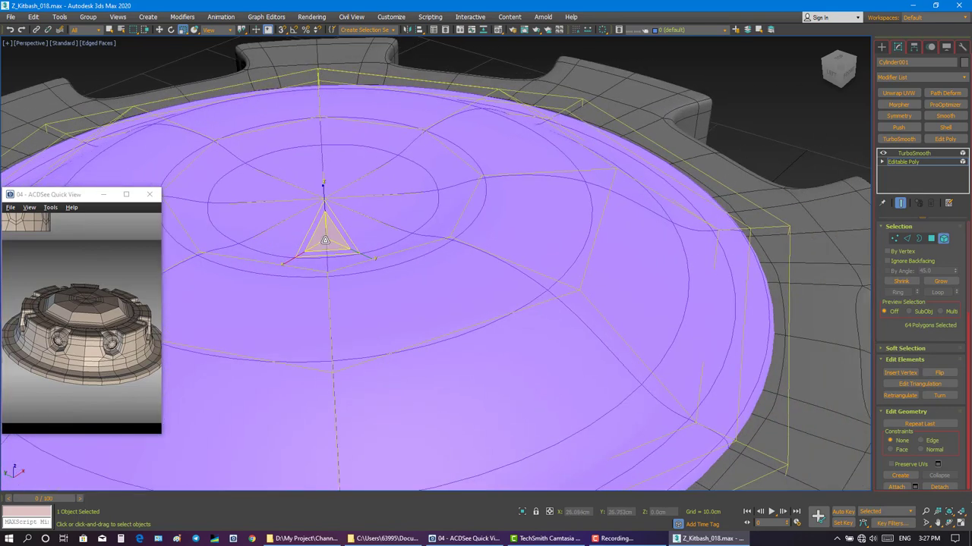
pyautogui.moveTo(325, 241); pyautogui.dragTo(325, 242)
pyautogui.scroll(-1, 324, 241)
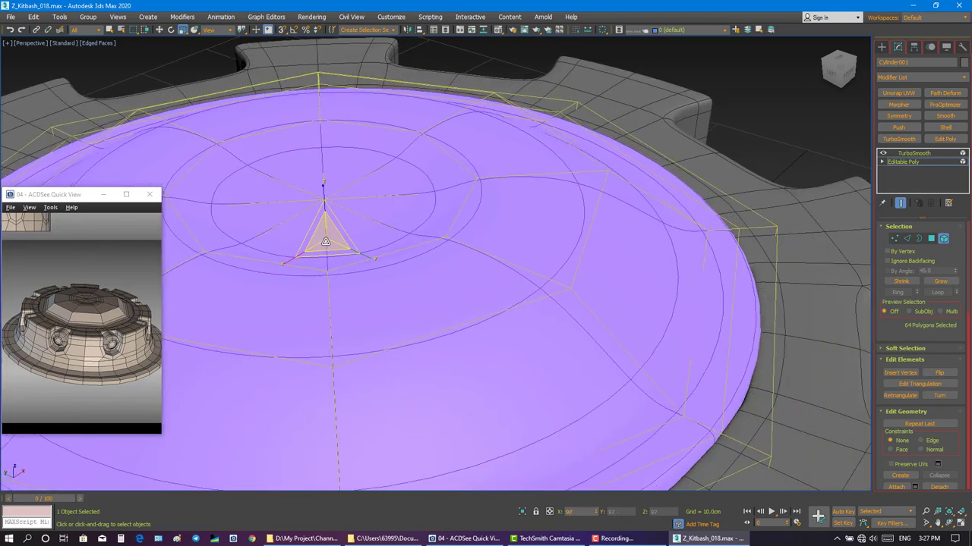
pyautogui.scroll(-3, 325, 242)
pyautogui.scroll(-3, 325, 242)
# Exit element level, deselect the dome and orbit around the hub.
pyautogui.click(519, 242)
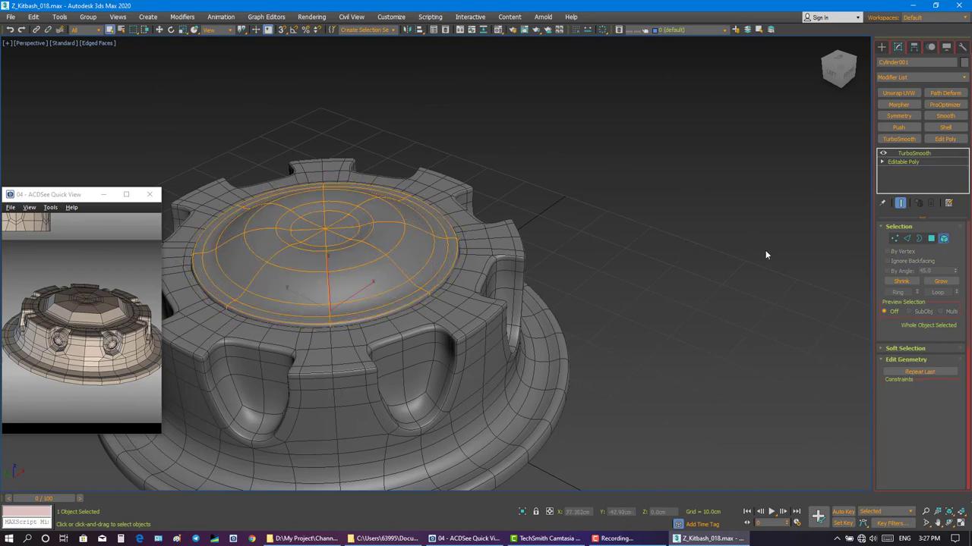
pyautogui.click(765, 250)
pyautogui.keyDown('alt'); pyautogui.moveTo(672, 255); pyautogui.dragTo(669, 306, button='middle'); pyautogui.keyUp('alt')
pyautogui.moveTo(643, 254)
pyautogui.keyDown('alt'); pyautogui.mouseDown(button='middle')
pyautogui.moveTo(625, 257)
pyautogui.moveTo(641, 269)
pyautogui.moveTo(590, 259)
pyautogui.mouseUp(button='middle'); pyautogui.keyUp('alt')
# Close the reference image window and edit the dome cap's edges with Show End Result off.
pyautogui.click(151, 196)
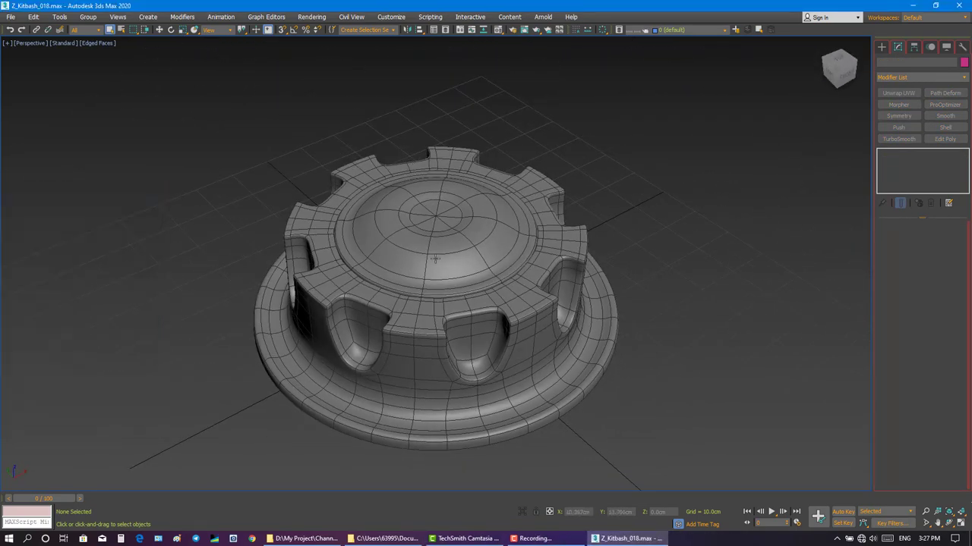
pyautogui.click(439, 256)
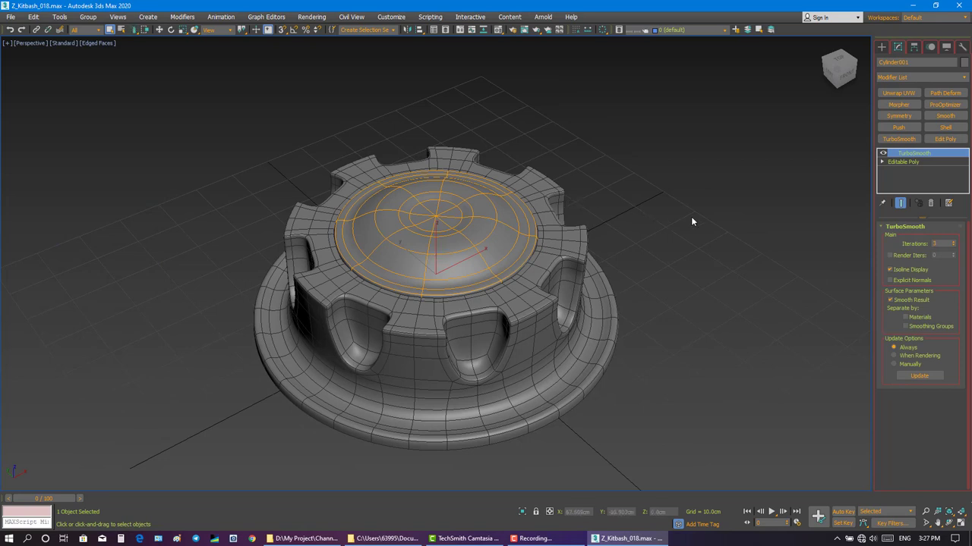
pyautogui.click(903, 161)
pyautogui.press('2')
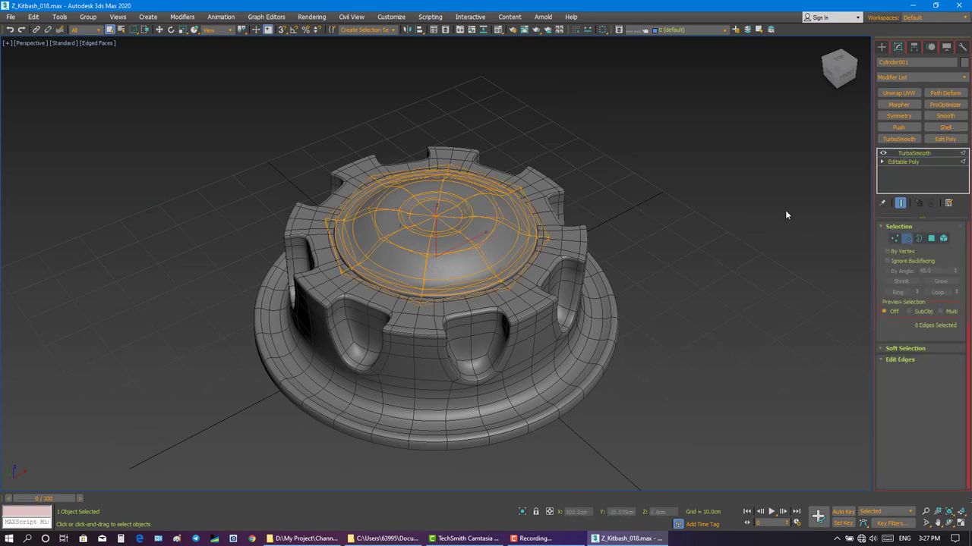
pyautogui.click(901, 204)
pyautogui.scroll(2, 514, 256)
pyautogui.scroll(3, 514, 256)
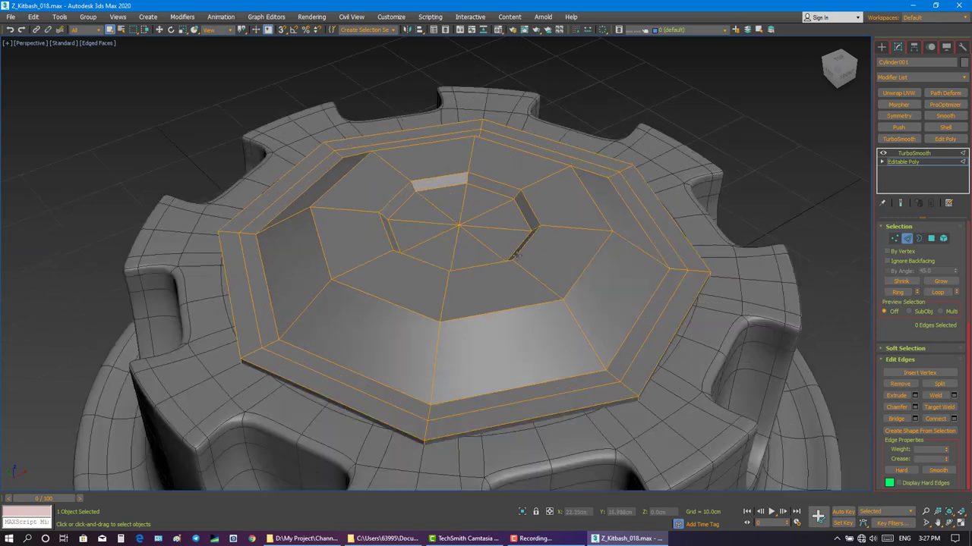
# Connect an edge ring on the first dome step, sliding the new loop toward the step edge.
pyautogui.hotkey('alt', 'r')
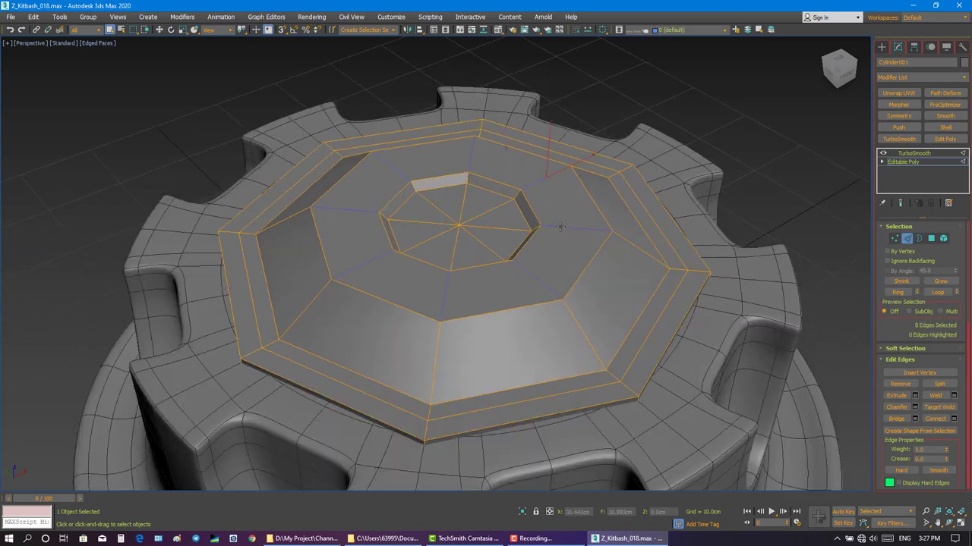
pyautogui.rightClick(559, 221)
pyautogui.click(553, 263)
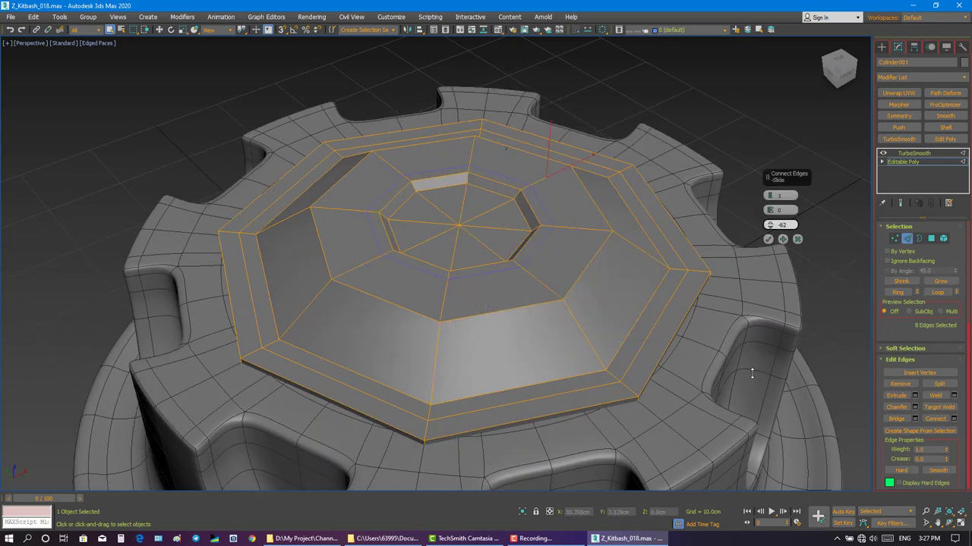
pyautogui.moveTo(752, 405); pyautogui.dragTo(751, 400)
pyautogui.click(901, 205)
pyautogui.click(901, 204)
pyautogui.keyDown('shift'); pyautogui.click(574, 320); pyautogui.keyUp('shift')
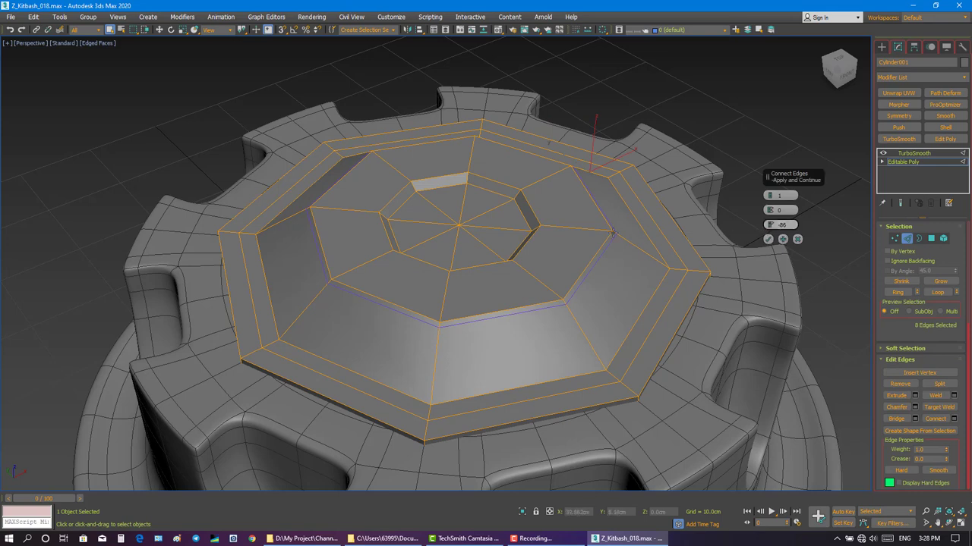
pyautogui.click(541, 277)
pyautogui.click(767, 239)
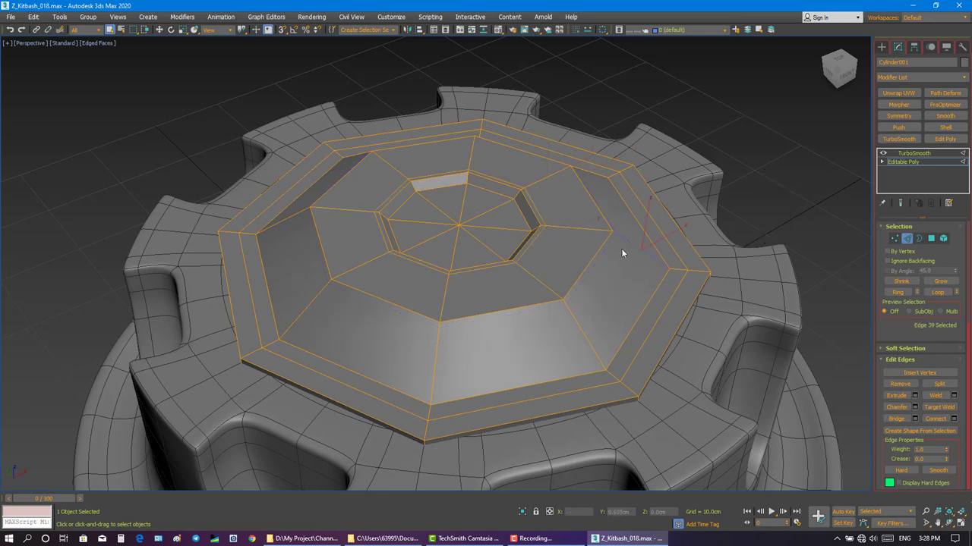
# Connect an 8-edge ring around another step with a new loop and preview the smoothing.
pyautogui.rightClick(573, 315)
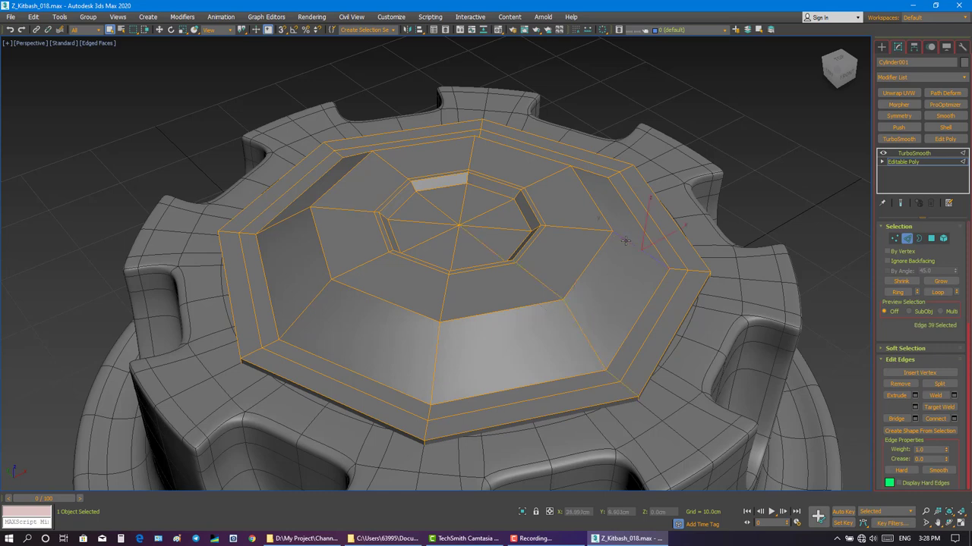
pyautogui.keyDown('shift'); pyautogui.click(572, 314); pyautogui.keyUp('shift')
pyautogui.rightClick(570, 312)
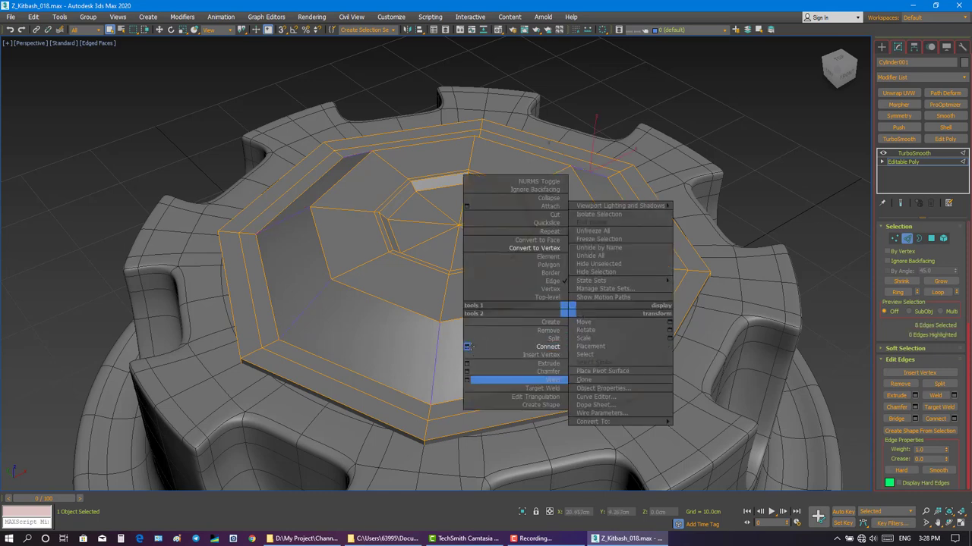
pyautogui.click(561, 342)
pyautogui.click(768, 239)
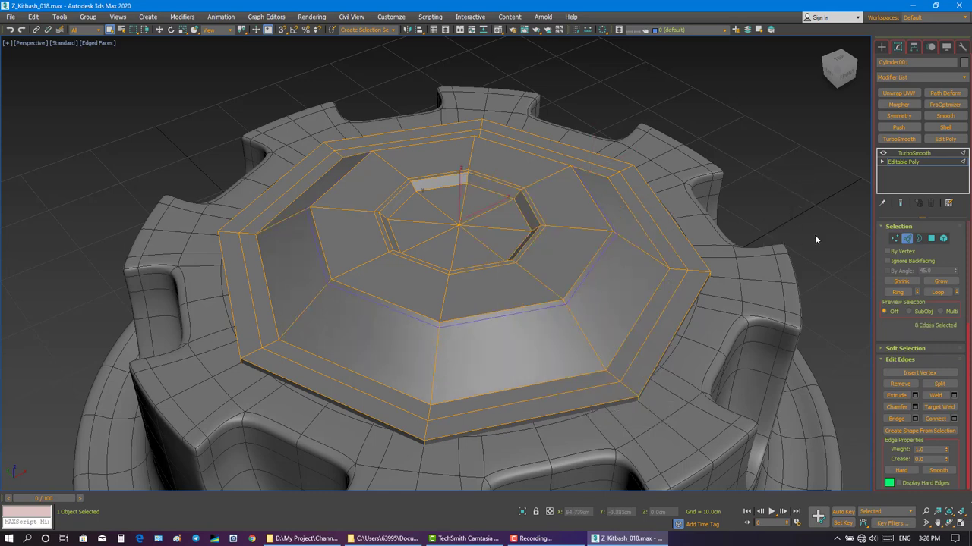
pyautogui.click(900, 203)
pyautogui.click(901, 204)
# Add a supporting loop around the dome's inner top opening, using wireframe to see edges.
pyautogui.keyDown('alt'); pyautogui.moveTo(835, 210); pyautogui.dragTo(779, 213, button='middle'); pyautogui.keyUp('alt')
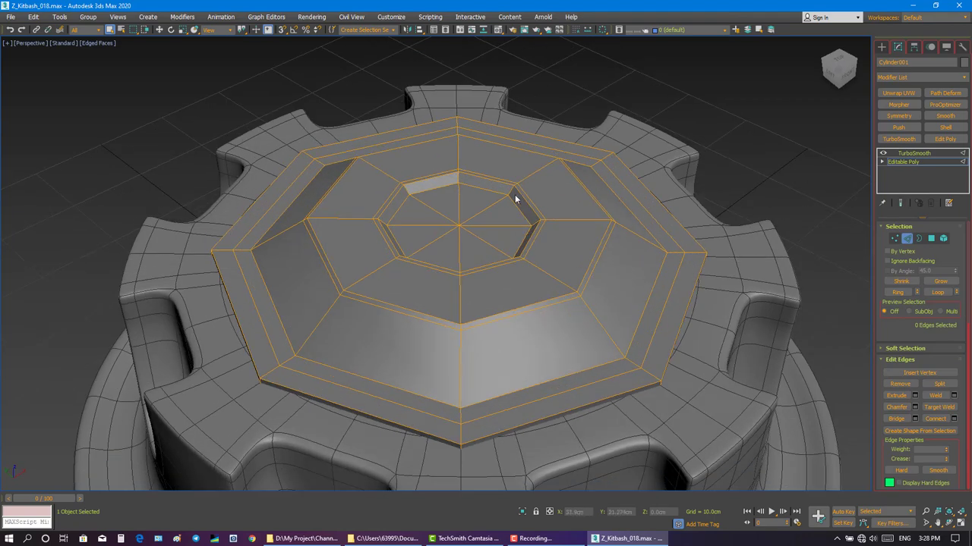
pyautogui.press('F3')
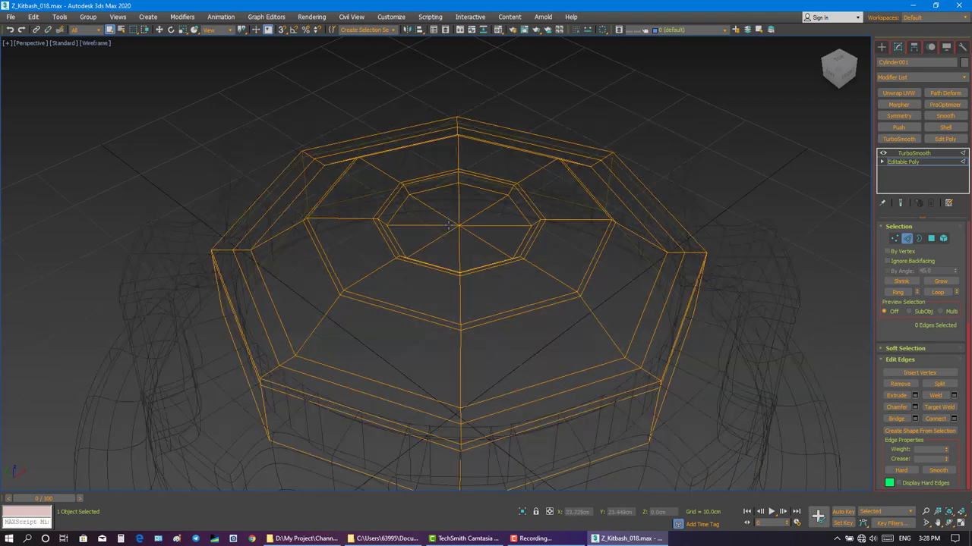
pyautogui.click(467, 237)
pyautogui.press('F3')
pyautogui.rightClick(467, 232)
pyautogui.click(367, 267)
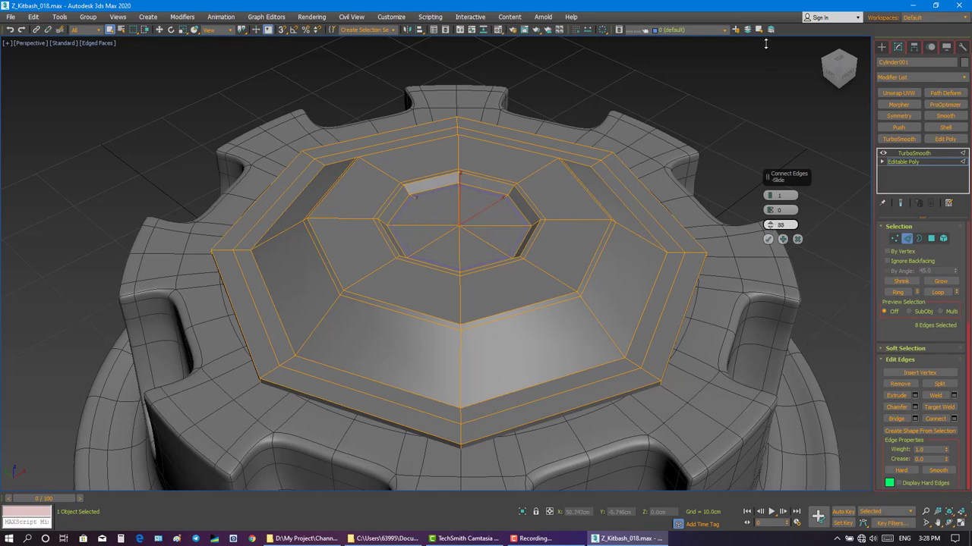
pyautogui.click(769, 239)
pyautogui.click(812, 232)
# Add a supporting loop across the dome's outer base rim.
pyautogui.keyDown('alt'); pyautogui.moveTo(812, 232); pyautogui.dragTo(734, 222, button='middle'); pyautogui.keyUp('alt')
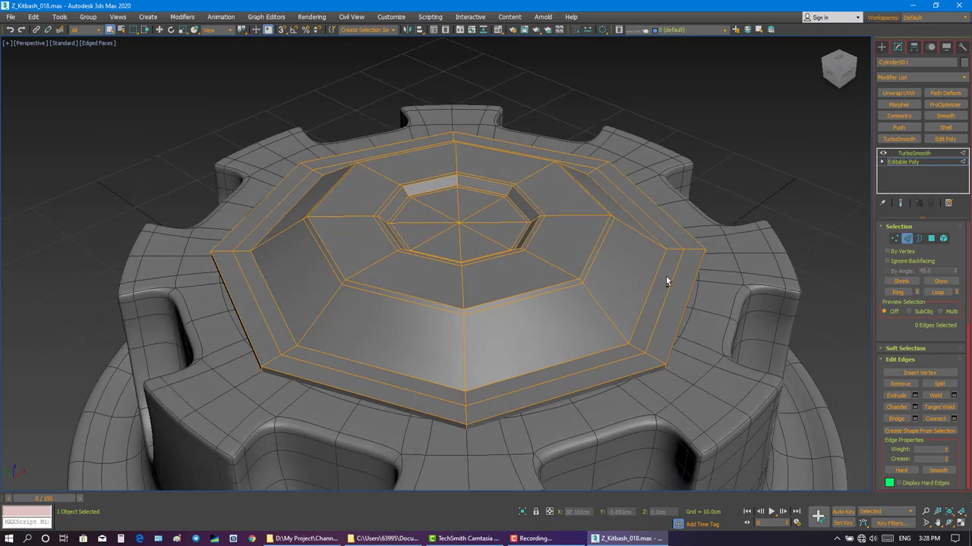
pyautogui.keyDown('alt'); pyautogui.moveTo(665, 277); pyautogui.dragTo(663, 255, button='middle'); pyautogui.keyUp('alt')
pyautogui.keyDown('shift'); pyautogui.click(605, 316); pyautogui.keyUp('shift')
pyautogui.rightClick(600, 318)
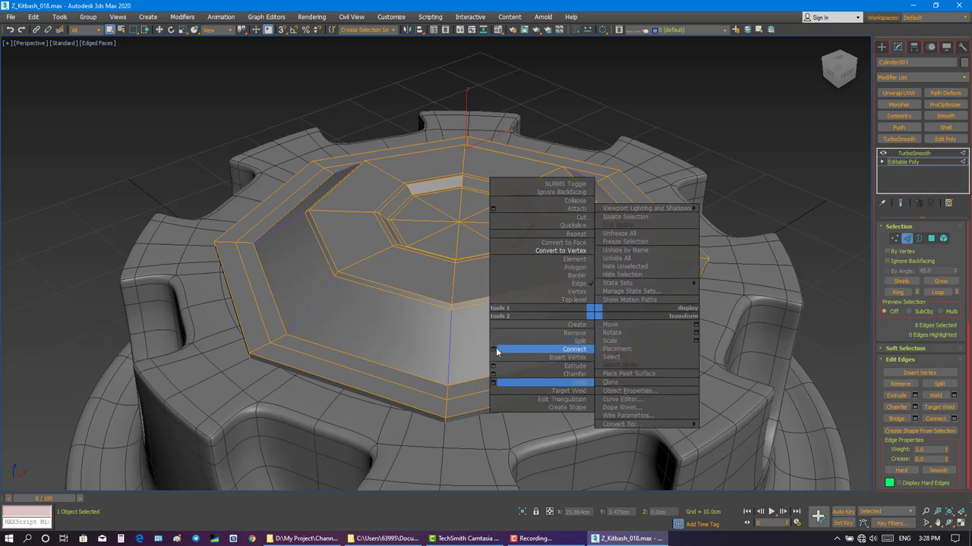
pyautogui.click(531, 350)
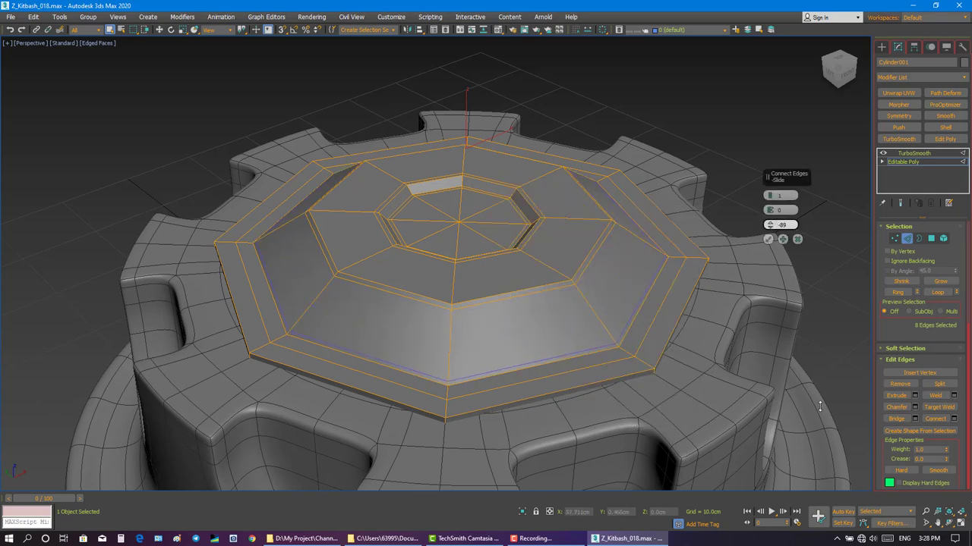
pyautogui.click(768, 239)
pyautogui.scroll(-3, 850, 239)
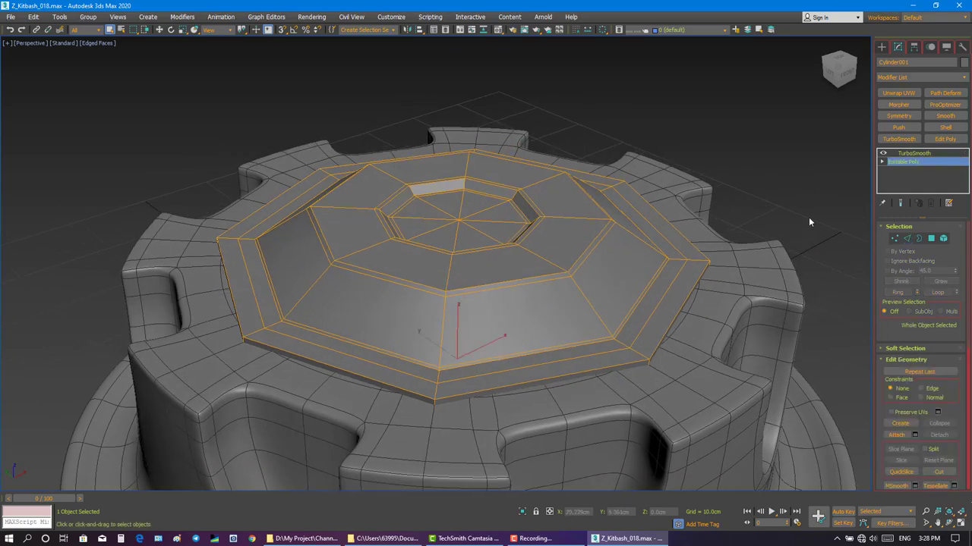
# Give the default material Specular Level 65 and Glossiness 30.
pyautogui.click(808, 217)
pyautogui.moveTo(740, 218)
pyautogui.keyDown('alt'); pyautogui.mouseDown(button='middle')
pyautogui.moveTo(710, 245)
pyautogui.moveTo(700, 227)
pyautogui.mouseUp(button='middle'); pyautogui.keyUp('alt')
pyautogui.scroll(-2, 700, 227)
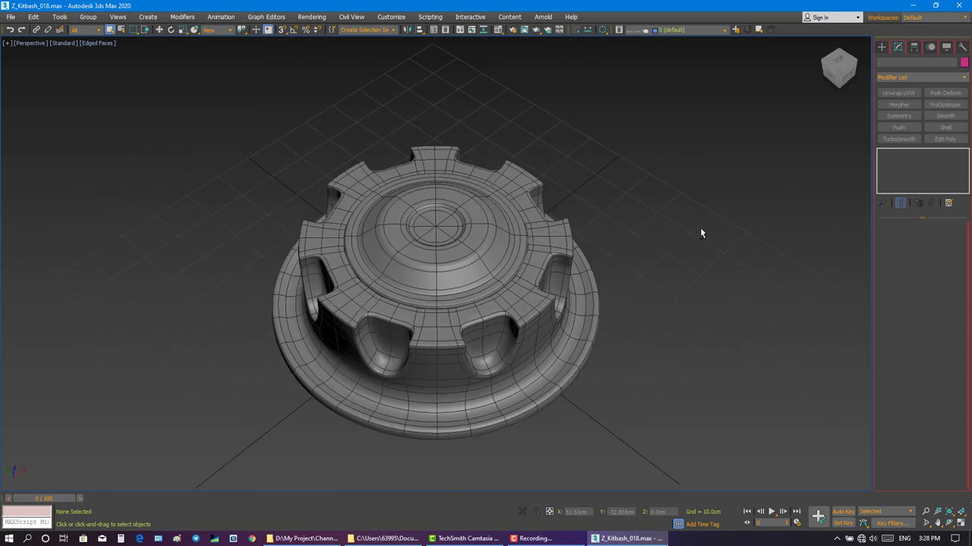
pyautogui.press('m')
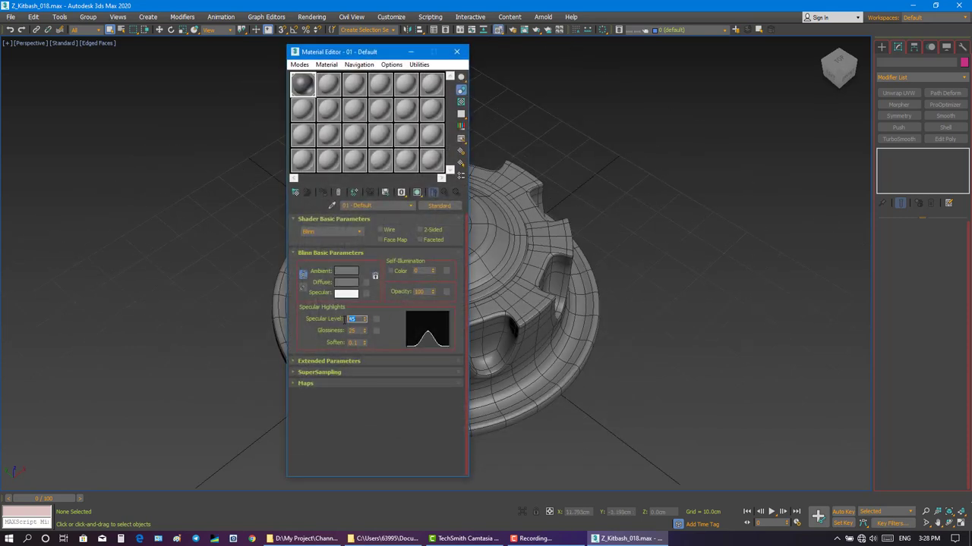
pyautogui.press('Return')
pyautogui.write('30')
pyautogui.press('Return')
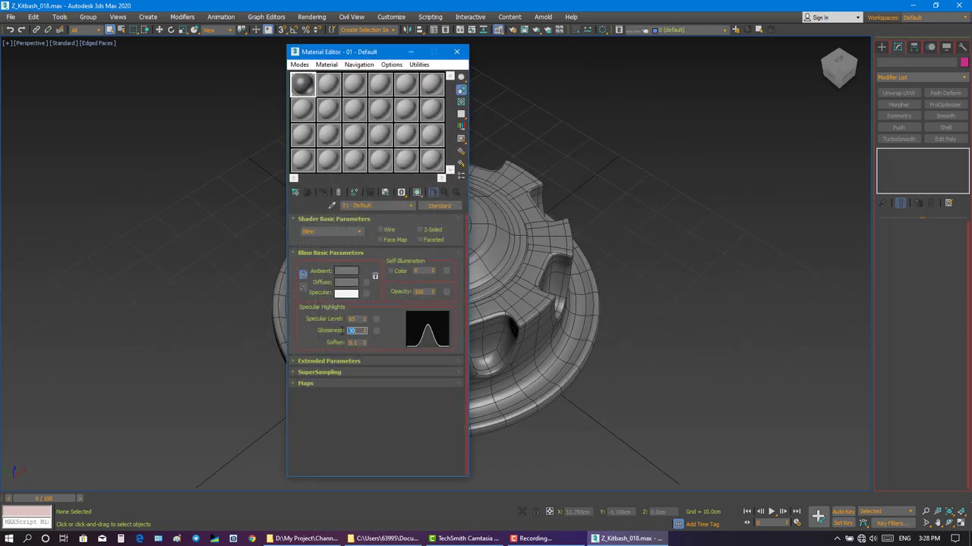
pyautogui.click(457, 52)
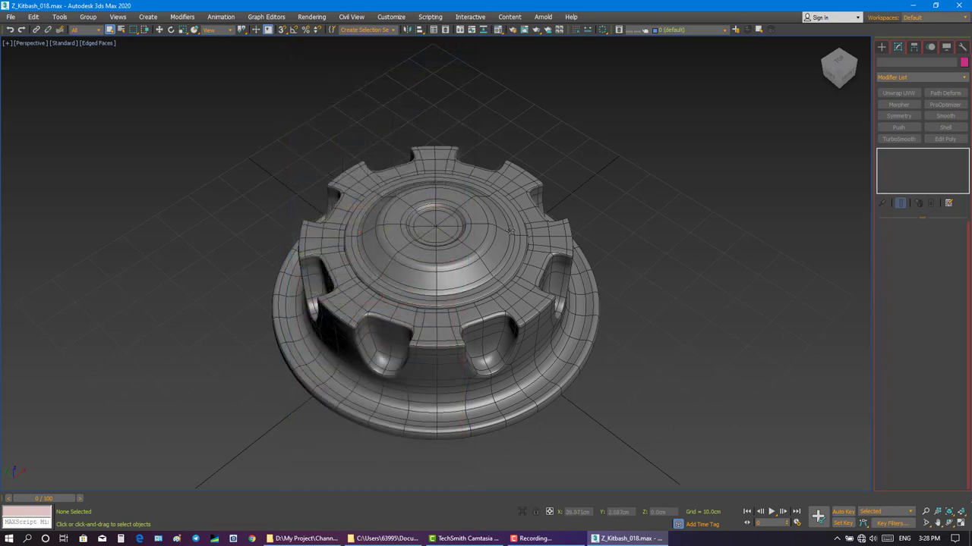
# Hide edged faces, return to the Home view and check the hub across four viewports.
pyautogui.press('F4')
pyautogui.moveTo(508, 230)
pyautogui.keyDown('alt'); pyautogui.mouseDown(button='middle')
pyautogui.moveTo(430, 257)
pyautogui.moveTo(450, 221)
pyautogui.moveTo(436, 279)
pyautogui.mouseUp(button='middle'); pyautogui.keyUp('alt')
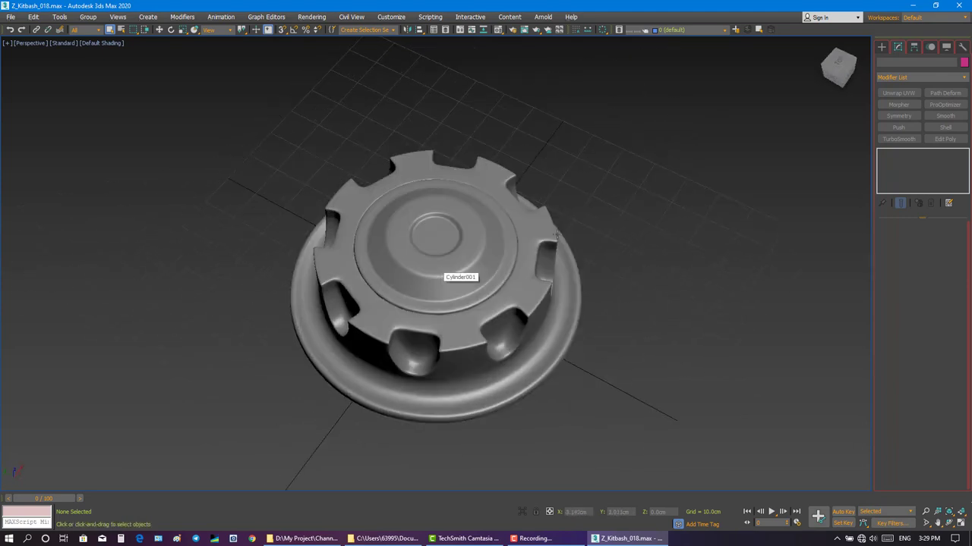
pyautogui.click(826, 50)
pyautogui.click(960, 523)
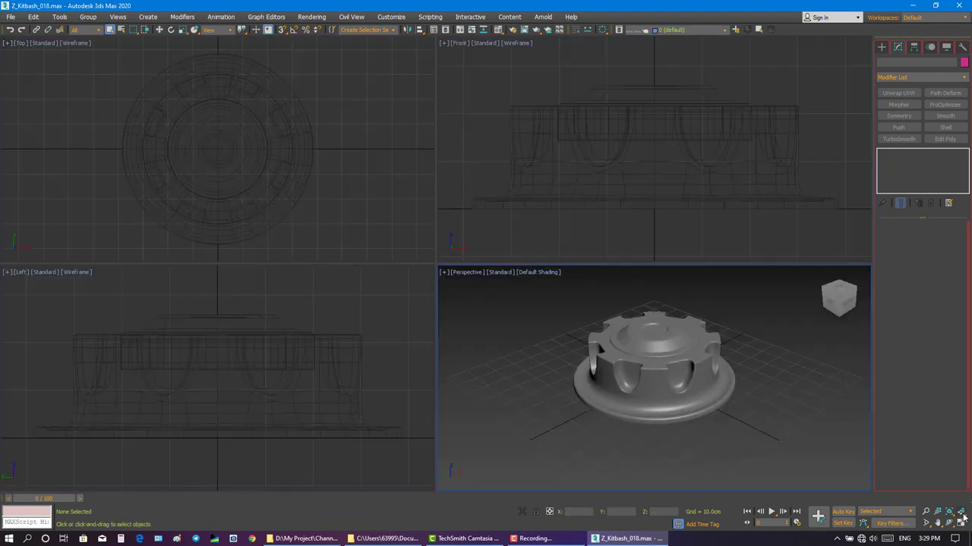
pyautogui.click(826, 280)
pyautogui.scroll(2, 835, 410)
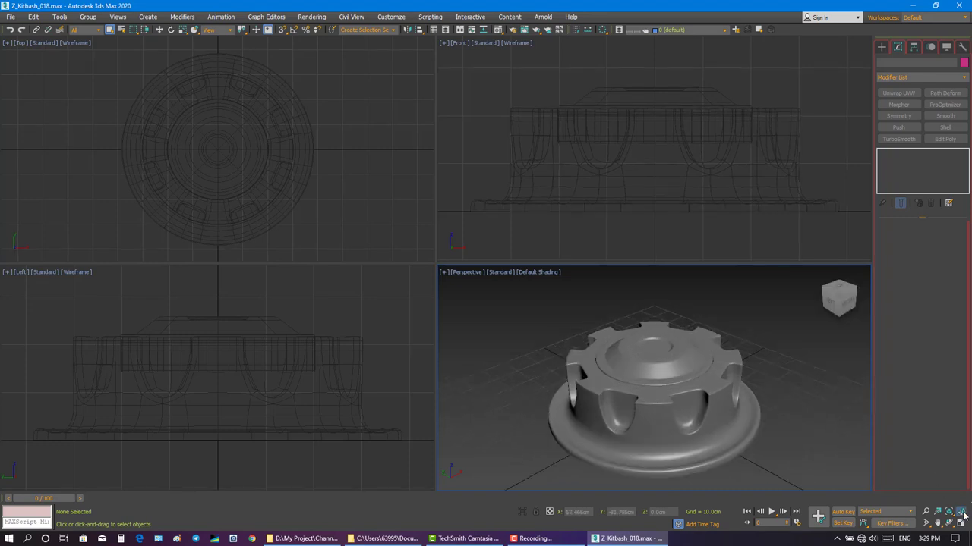
pyautogui.click(960, 523)
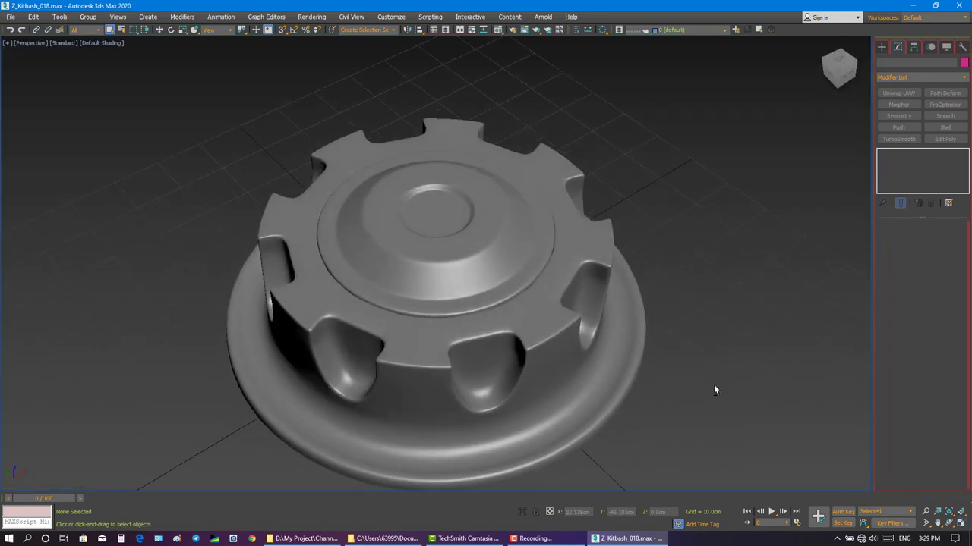
pyautogui.keyDown('alt'); pyautogui.moveTo(713, 386); pyautogui.dragTo(512, 319, button='middle'); pyautogui.keyUp('alt')
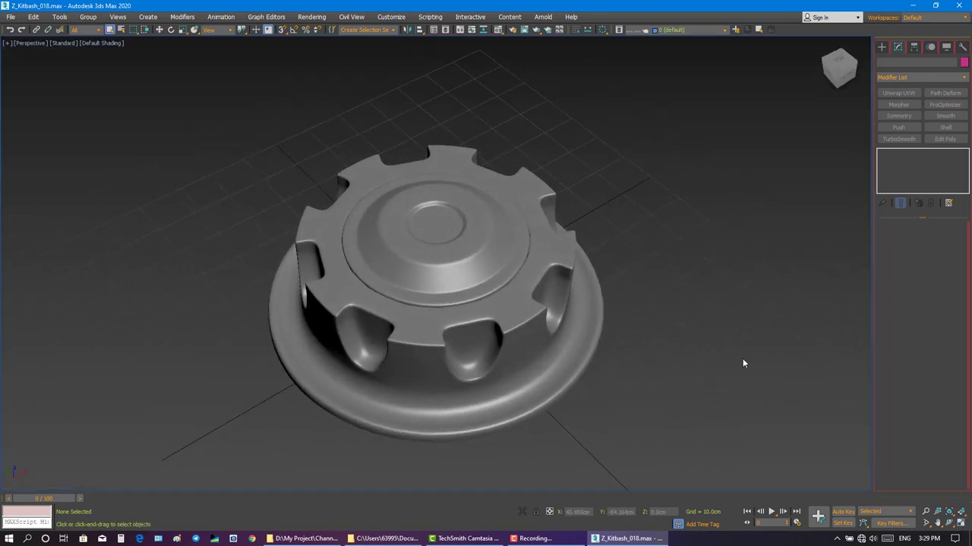
pyautogui.press('F4')
pyautogui.press('F4')
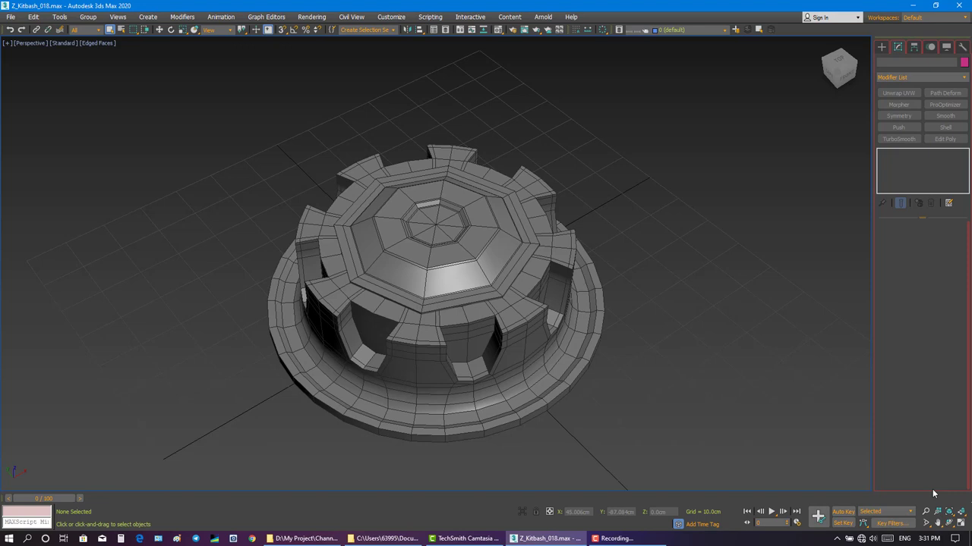
# Choose the Cylinder primitive with AutoGrid enabled, facing the ring's front slot.
pyautogui.hotkey('alt', 'w')
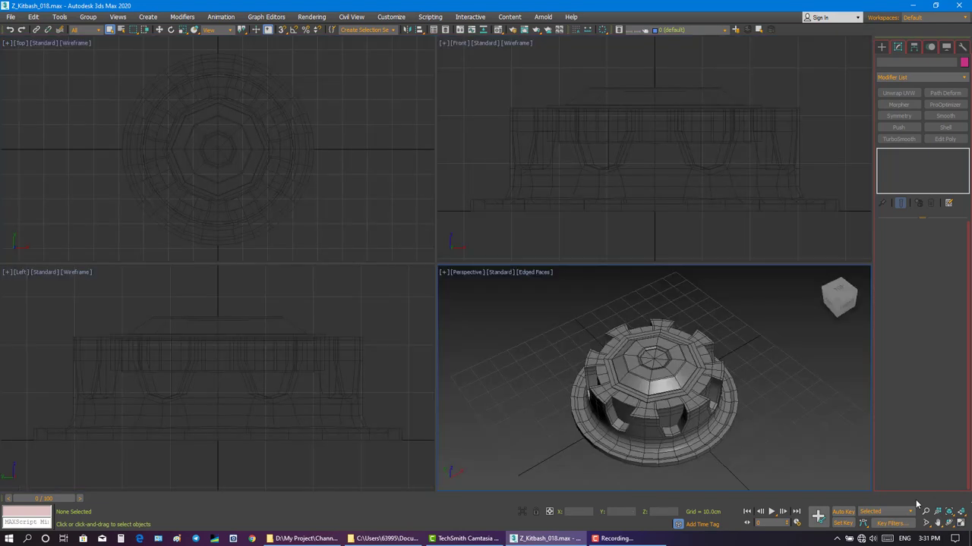
pyautogui.click(881, 47)
pyautogui.click(903, 129)
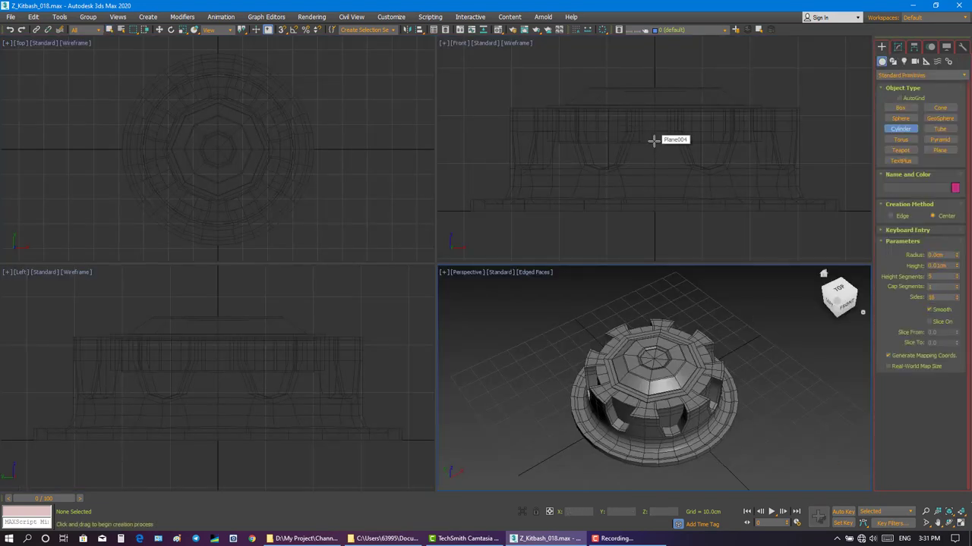
pyautogui.hotkey('alt', 'w')
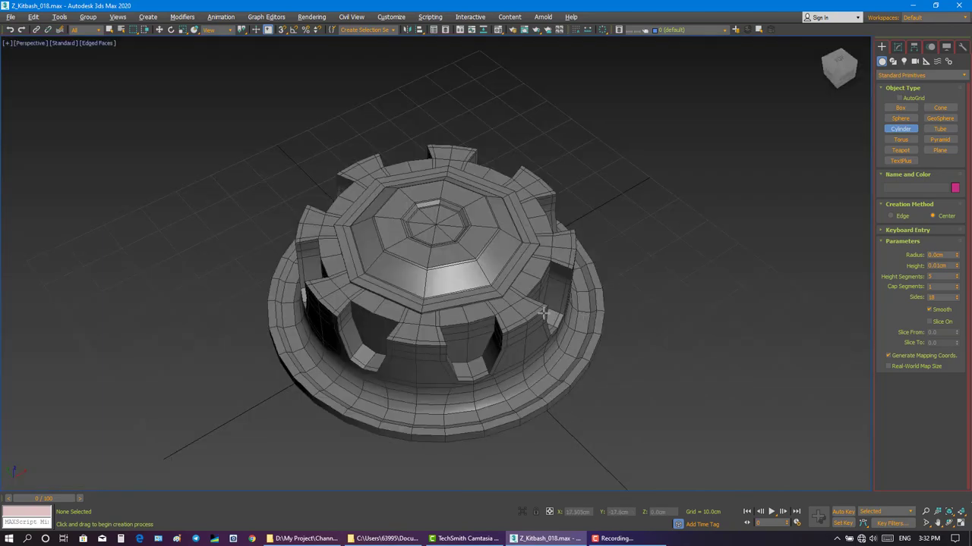
pyautogui.moveTo(544, 313)
pyautogui.keyDown('alt'); pyautogui.mouseDown(button='middle')
pyautogui.moveTo(536, 293)
pyautogui.moveTo(498, 363)
pyautogui.moveTo(643, 274)
pyautogui.mouseUp(button='middle'); pyautogui.keyUp('alt')
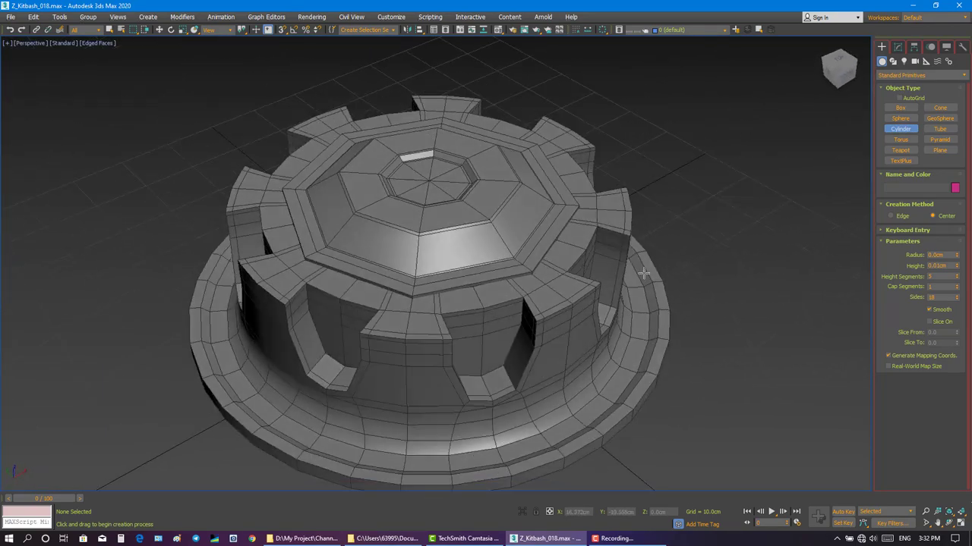
pyautogui.click(913, 229)
pyautogui.click(908, 230)
pyautogui.click(899, 98)
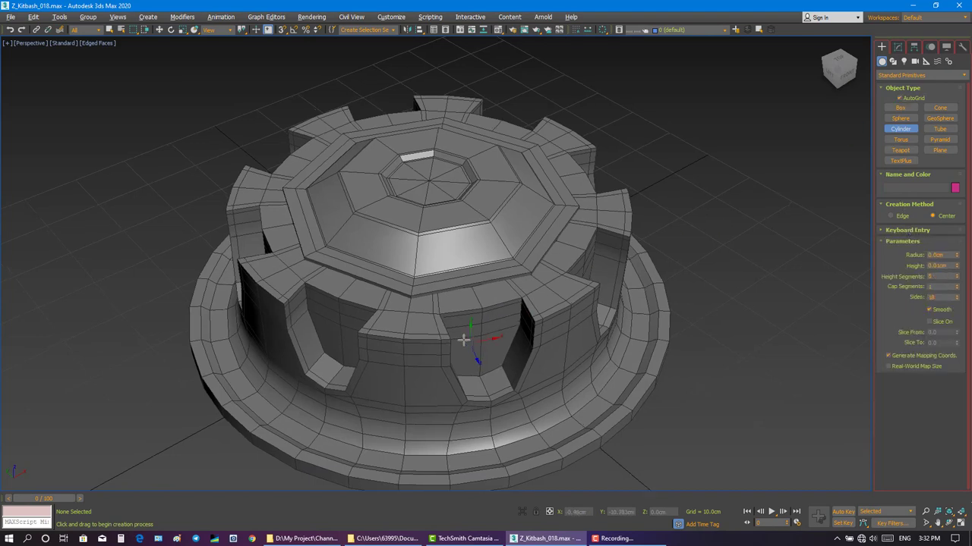
pyautogui.keyDown('alt'); pyautogui.moveTo(473, 347); pyautogui.dragTo(441, 298, button='middle'); pyautogui.keyUp('alt')
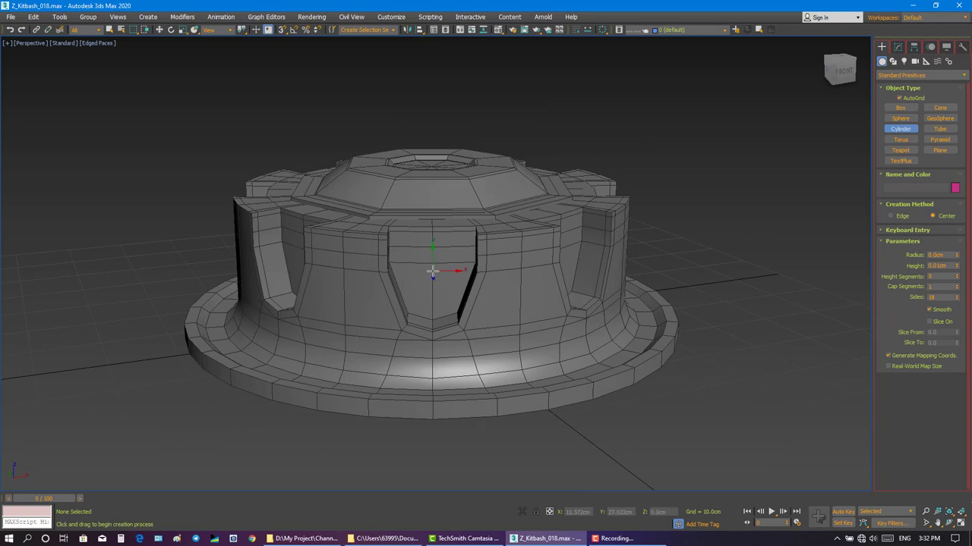
# Draw a cylinder inside the front slot of the notched ring.
pyautogui.moveTo(432, 271); pyautogui.dragTo(444, 291)
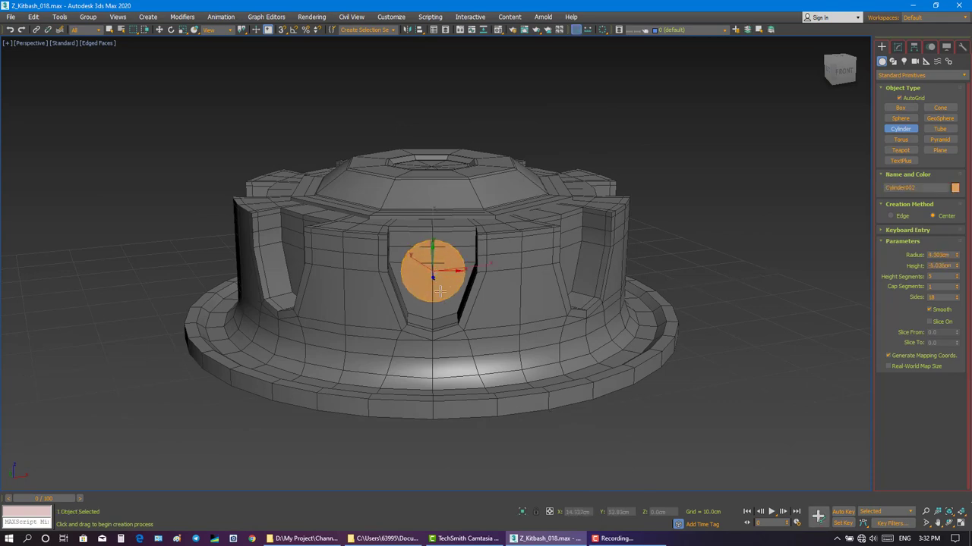
pyautogui.click(443, 299)
pyautogui.press('w')
pyautogui.keyDown('alt'); pyautogui.moveTo(443, 300); pyautogui.dragTo(449, 306, button='middle'); pyautogui.keyUp('alt')
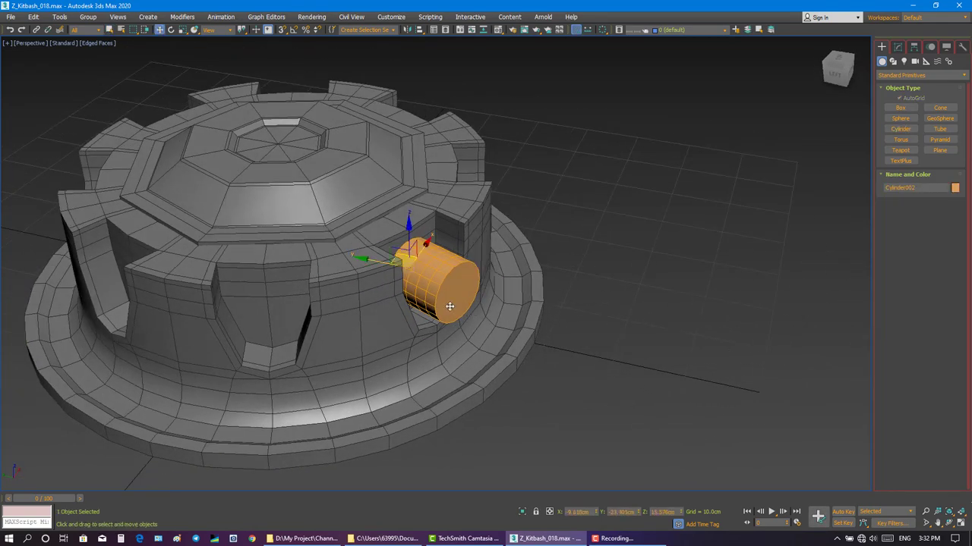
pyautogui.click(898, 47)
pyautogui.moveTo(650, 284)
pyautogui.mouseDown(button='middle')
pyautogui.moveTo(596, 294)
pyautogui.moveTo(798, 294)
pyautogui.mouseUp(button='middle')
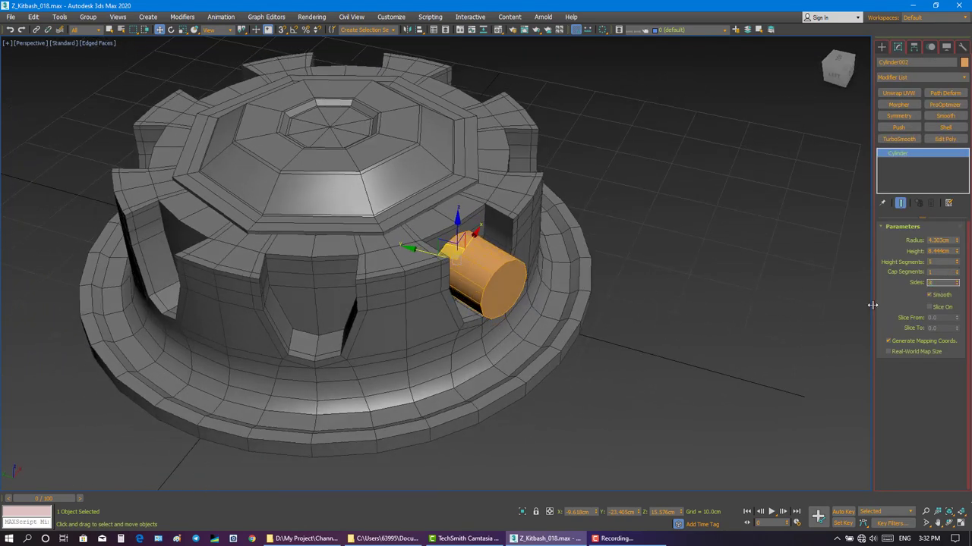
# Set the cylinder to 8 sides, 3.0cm height and 4.0cm radius, then nudge it lower.
pyautogui.write('8')
pyautogui.press('Return')
pyautogui.moveTo(956, 255); pyautogui.dragTo(956, 304)
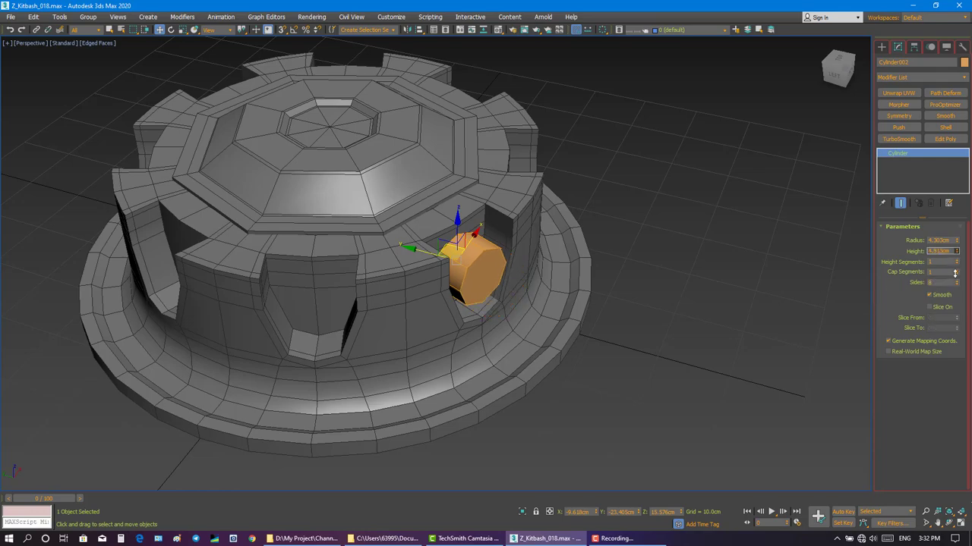
pyautogui.moveTo(764, 256)
pyautogui.keyDown('alt'); pyautogui.mouseDown(button='middle')
pyautogui.moveTo(707, 225)
pyautogui.moveTo(728, 230)
pyautogui.mouseUp(button='middle'); pyautogui.keyUp('alt')
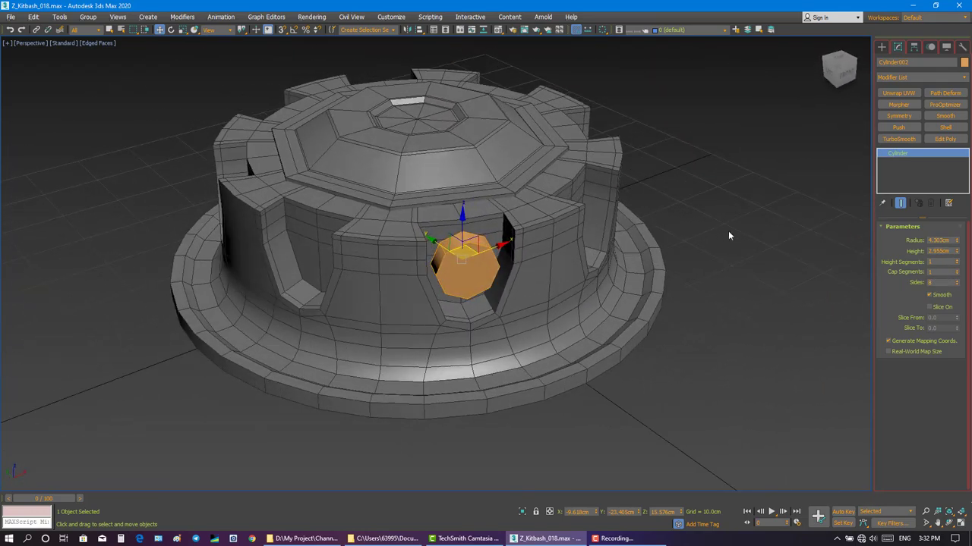
pyautogui.doubleClick(935, 240)
pyautogui.write('4')
pyautogui.press('Return')
pyautogui.keyDown('alt'); pyautogui.moveTo(649, 240); pyautogui.dragTo(623, 224, button='middle'); pyautogui.keyUp('alt')
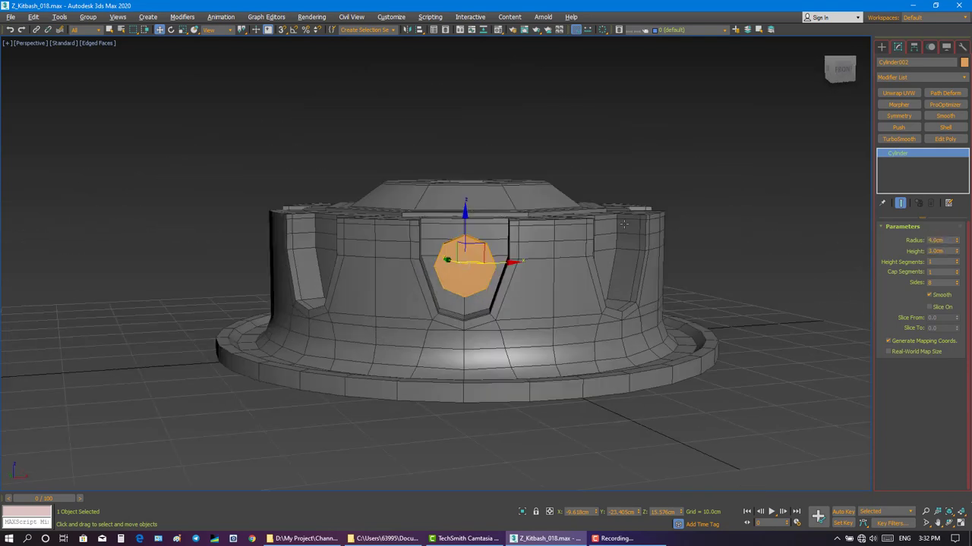
pyautogui.moveTo(462, 227); pyautogui.dragTo(464, 230)
# Enable TurboSmooth on the hub body and on the domed top piece.
pyautogui.click(593, 166)
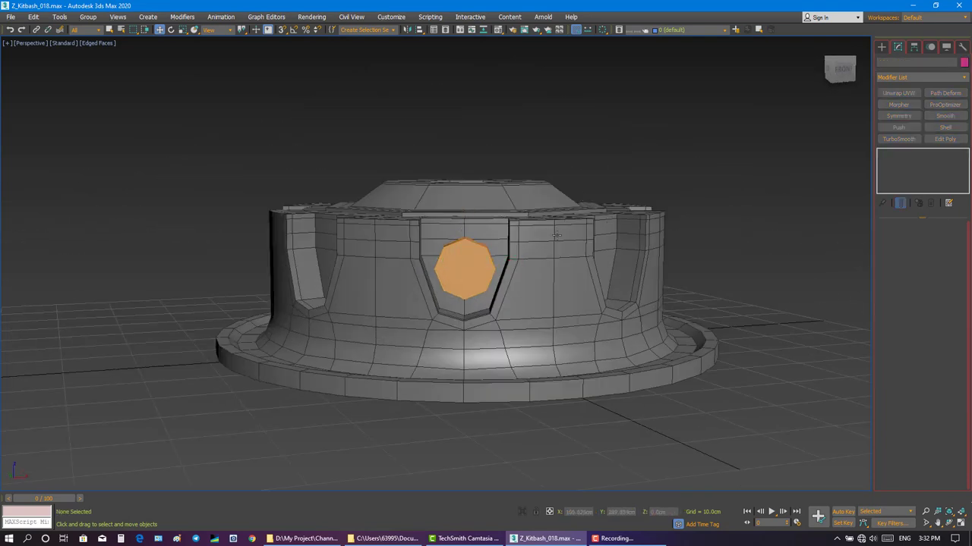
pyautogui.click(560, 236)
pyautogui.click(882, 154)
pyautogui.click(555, 194)
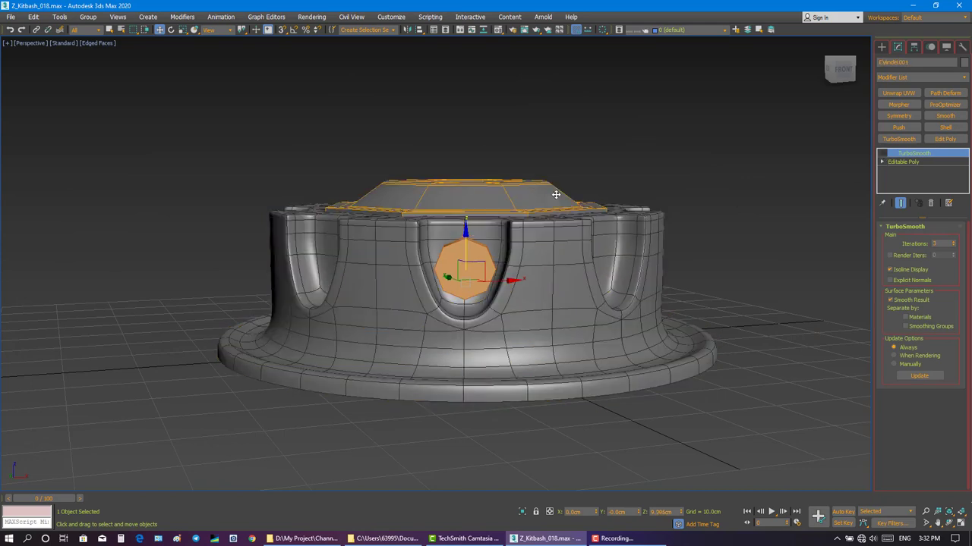
pyautogui.click(881, 154)
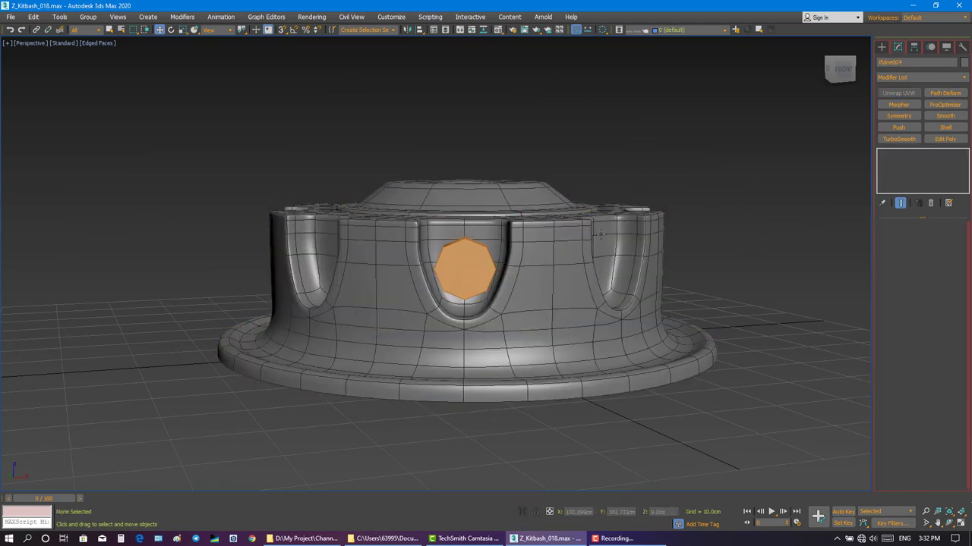
# Select the octagonal bolt Cylinder002 and set its reference coordinates to Local, then View.
pyautogui.keyDown('alt'); pyautogui.moveTo(471, 263); pyautogui.dragTo(577, 269, button='middle'); pyautogui.keyUp('alt')
pyautogui.click(536, 300)
pyautogui.scroll(5, 474, 265)
pyautogui.scroll(-3, 474, 264)
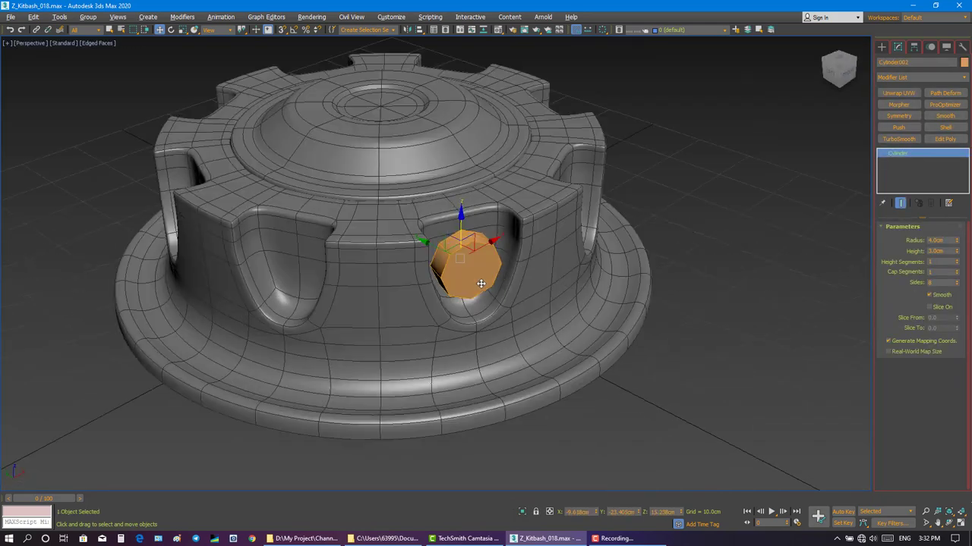
pyautogui.keyDown('alt'); pyautogui.moveTo(484, 282); pyautogui.dragTo(460, 259, button='middle'); pyautogui.keyUp('alt')
pyautogui.rightClick(458, 258)
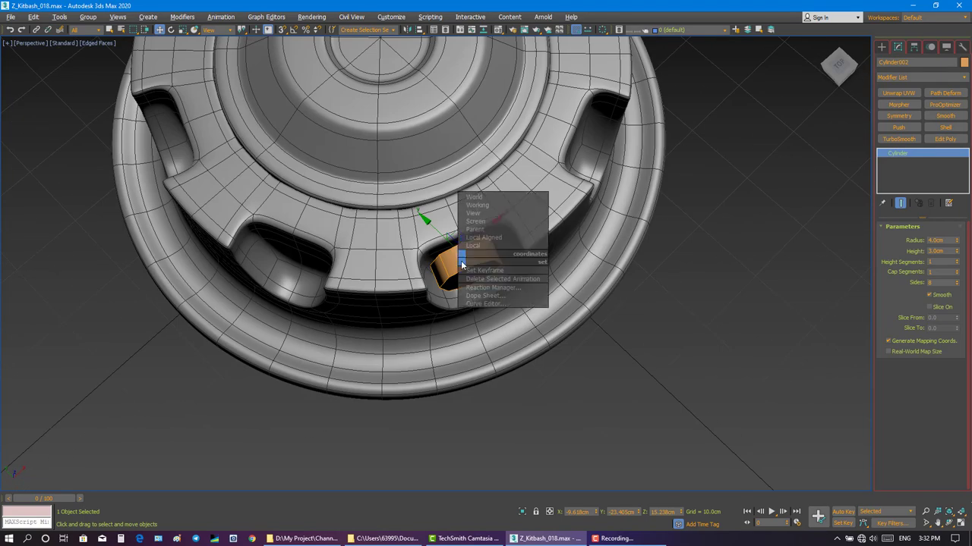
pyautogui.click(474, 246)
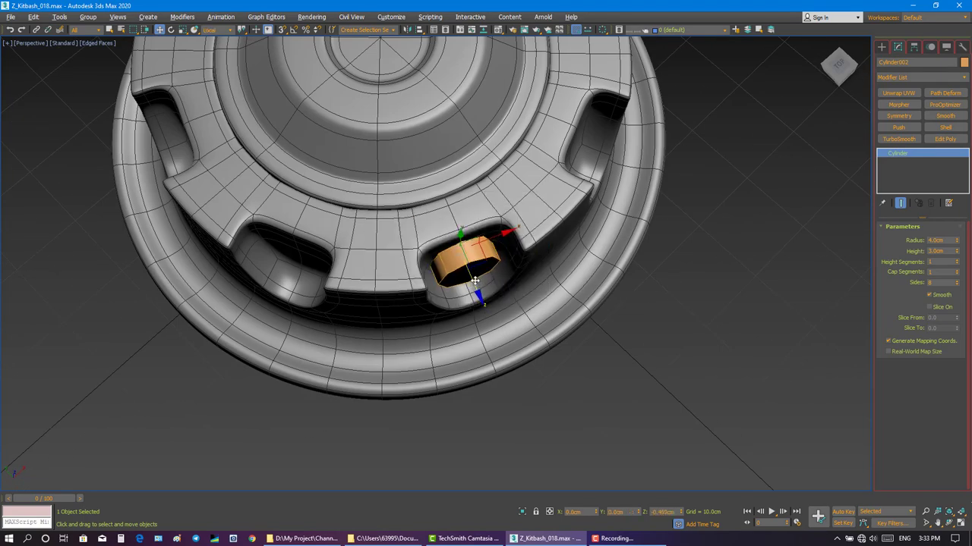
pyautogui.keyDown('alt'); pyautogui.moveTo(476, 283); pyautogui.dragTo(505, 236, button='middle'); pyautogui.keyUp('alt')
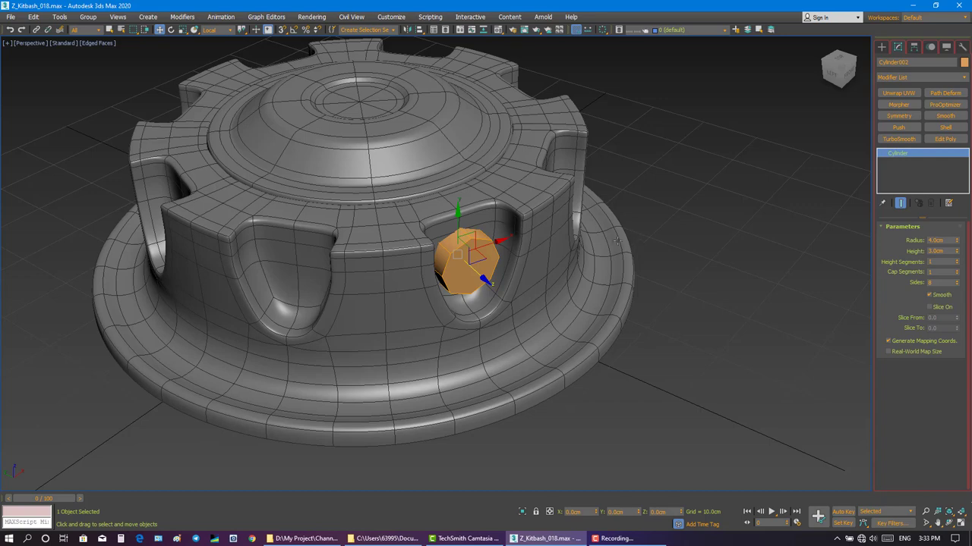
pyautogui.keyDown('alt'); pyautogui.moveTo(638, 243); pyautogui.dragTo(536, 254, button='middle'); pyautogui.keyUp('alt')
pyautogui.rightClick(535, 254)
pyautogui.click(566, 208)
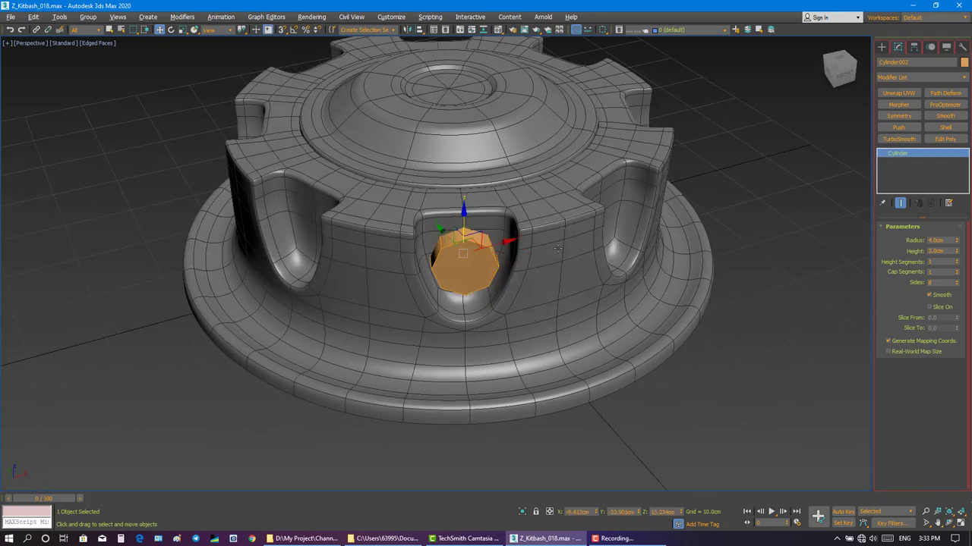
pyautogui.keyDown('alt'); pyautogui.moveTo(566, 214); pyautogui.dragTo(565, 244, button='middle'); pyautogui.keyUp('alt')
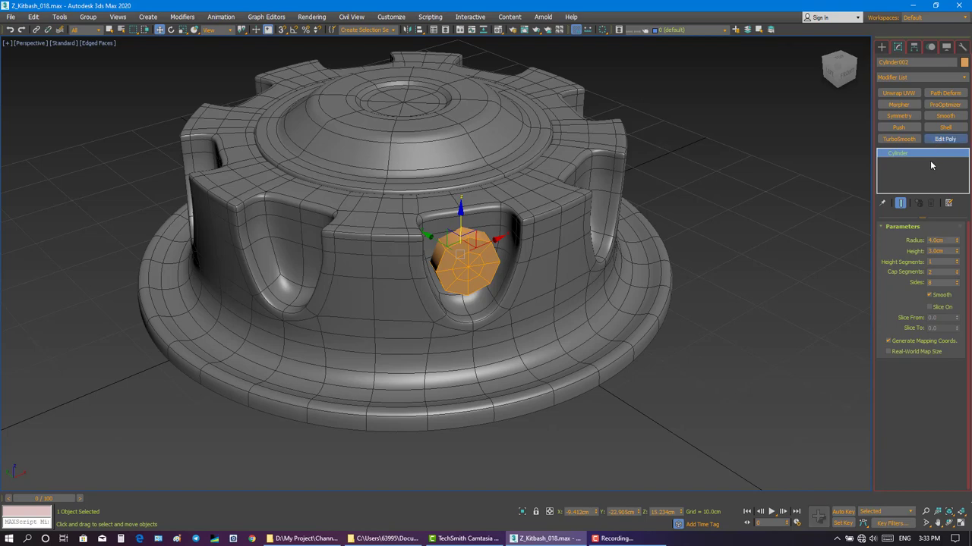
# Add an Edit Poly modifier to the bolt and enter Polygon mode in wireframe.
pyautogui.click(945, 139)
pyautogui.click(907, 250)
pyautogui.click(932, 250)
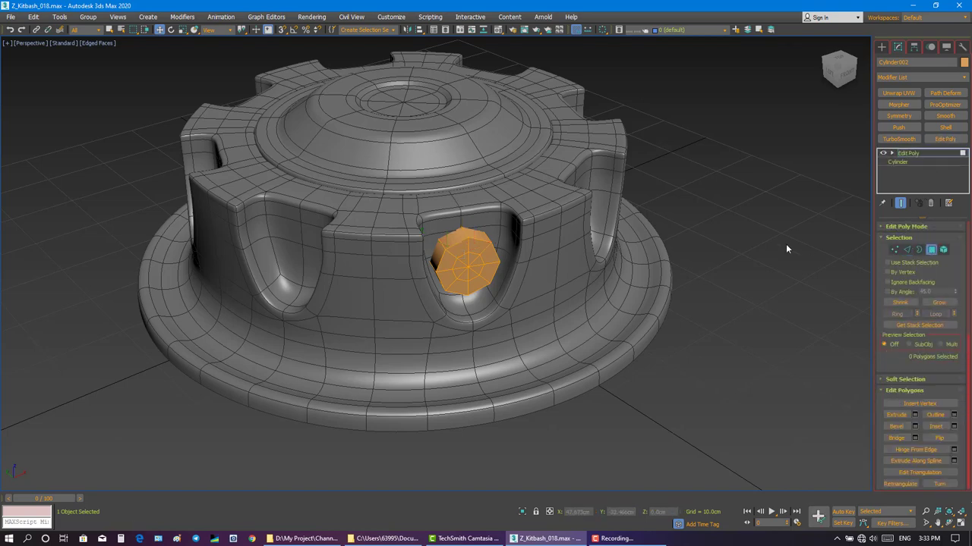
pyautogui.press('F3')
pyautogui.keyDown('alt'); pyautogui.moveTo(615, 265); pyautogui.dragTo(688, 325, button='middle'); pyautogui.keyUp('alt')
# Select the bolt's front cap polygons.
pyautogui.click(464, 258)
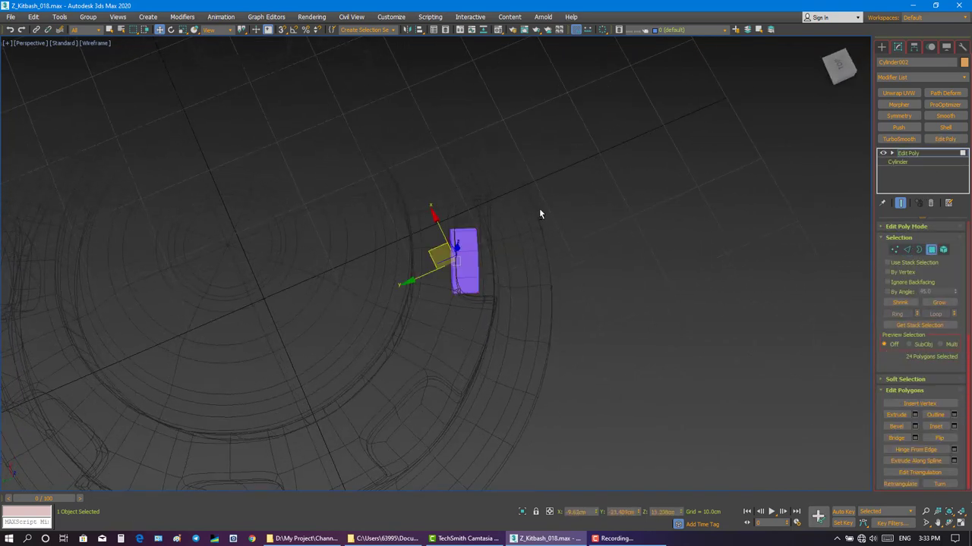
pyautogui.keyDown('alt'); pyautogui.moveTo(505, 304); pyautogui.dragTo(523, 227, button='middle'); pyautogui.keyUp('alt')
pyautogui.click(524, 227)
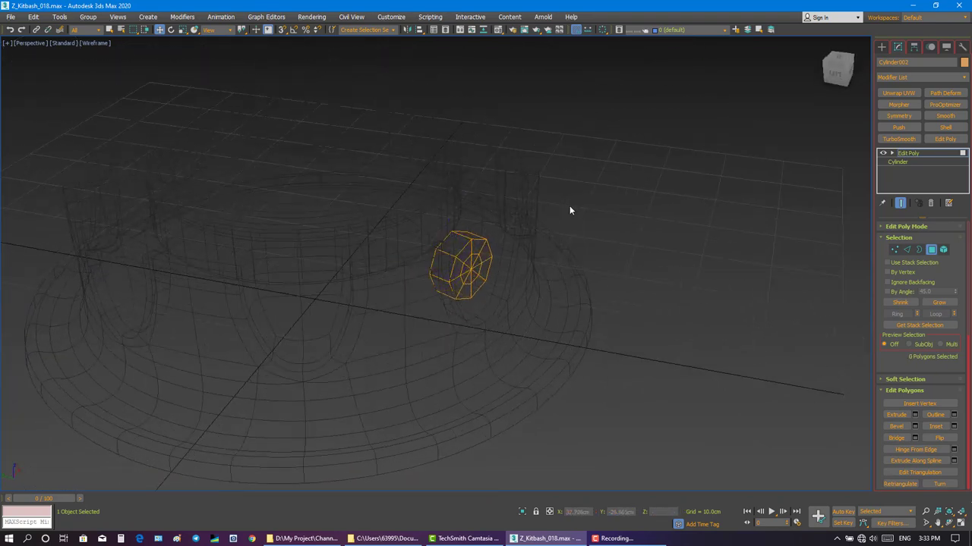
pyautogui.press('F3')
pyautogui.scroll(3, 489, 221)
pyautogui.scroll(3, 464, 220)
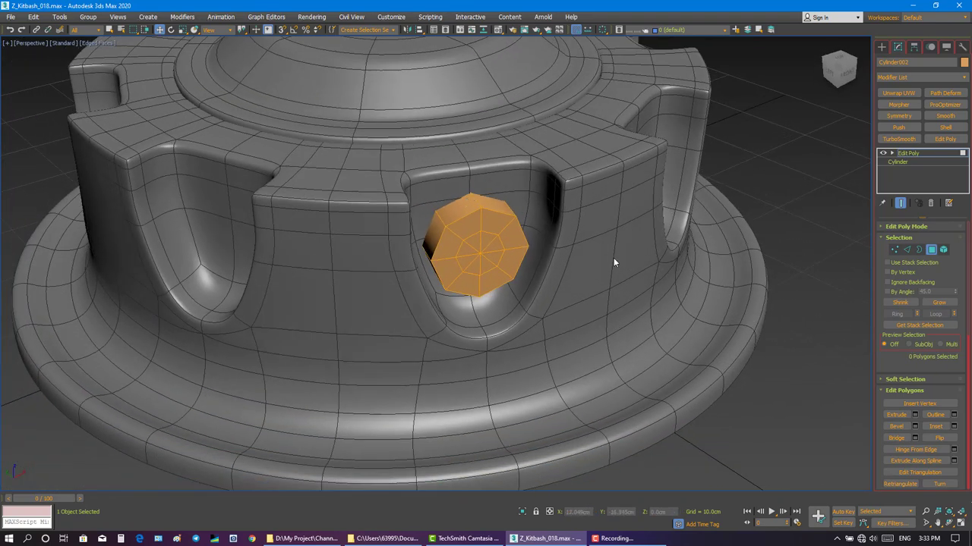
pyautogui.press('q')
pyautogui.scroll(-3, 613, 262)
pyautogui.press('F3')
pyautogui.keyDown('alt'); pyautogui.moveTo(577, 304); pyautogui.dragTo(531, 243, button='middle'); pyautogui.keyUp('alt')
pyautogui.click(483, 265)
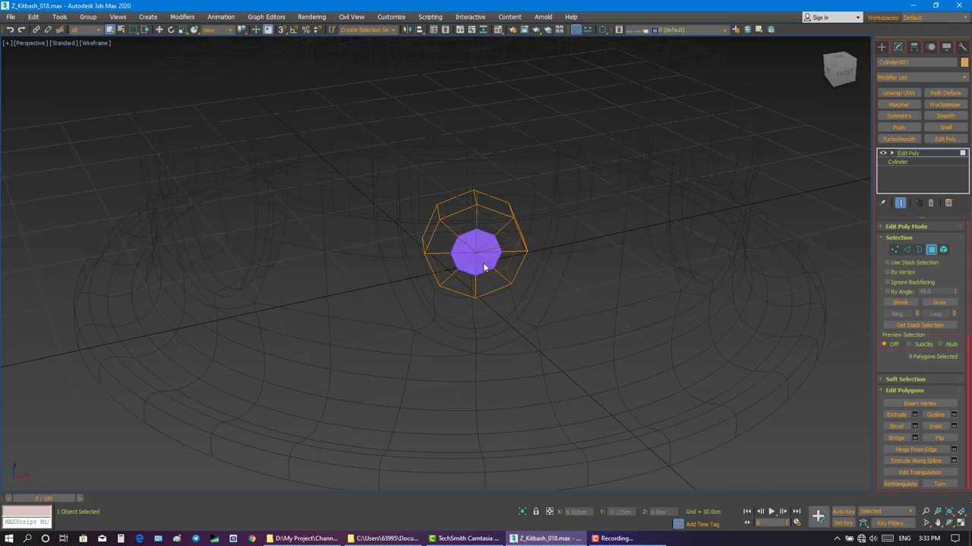
pyautogui.keyDown('alt'); pyautogui.moveTo(483, 266); pyautogui.dragTo(484, 247, button='middle'); pyautogui.keyUp('alt')
pyautogui.press('F3')
pyautogui.scroll(3, 480, 259)
# Scale down and extrude the front cap into a smaller raised octagonal step.
pyautogui.press('r')
pyautogui.rightClick(484, 246)
pyautogui.click(437, 288)
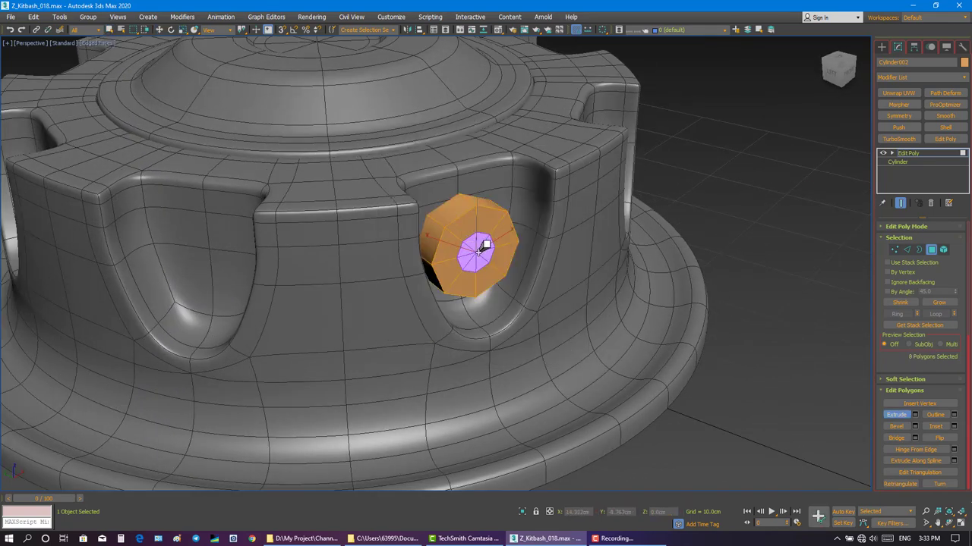
pyautogui.moveTo(484, 246); pyautogui.dragTo(483, 265)
pyautogui.press('w')
pyautogui.moveTo(483, 266)
pyautogui.keyDown('alt'); pyautogui.mouseDown(button='middle')
pyautogui.moveTo(481, 321)
pyautogui.moveTo(483, 224)
pyautogui.moveTo(495, 271)
pyautogui.moveTo(770, 236)
pyautogui.mouseUp(button='middle'); pyautogui.keyUp('alt')
# Set reference coordinates to Local, exit Polygon mode, and reselect the bolt.
pyautogui.rightClick(477, 256)
pyautogui.click(478, 270)
pyautogui.scroll(-2, 484, 224)
pyautogui.scroll(2, 494, 271)
pyautogui.press('4')
pyautogui.click(770, 237)
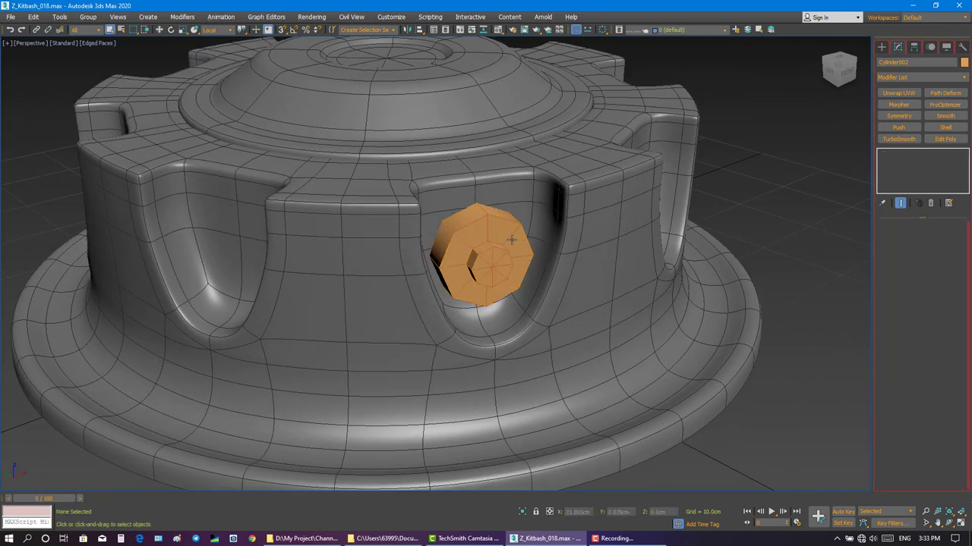
pyautogui.click(511, 239)
# Add TurboSmooth to the bolt with isoline display and 2 iterations.
pyautogui.click(899, 139)
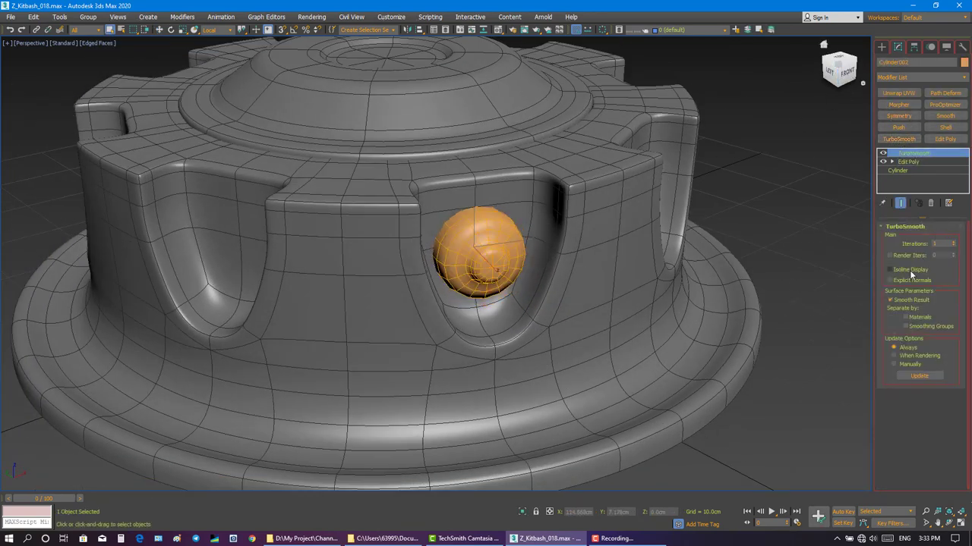
pyautogui.click(910, 271)
pyautogui.click(953, 242)
pyautogui.keyDown('alt'); pyautogui.moveTo(804, 210); pyautogui.dragTo(835, 212, button='middle'); pyautogui.keyUp('alt')
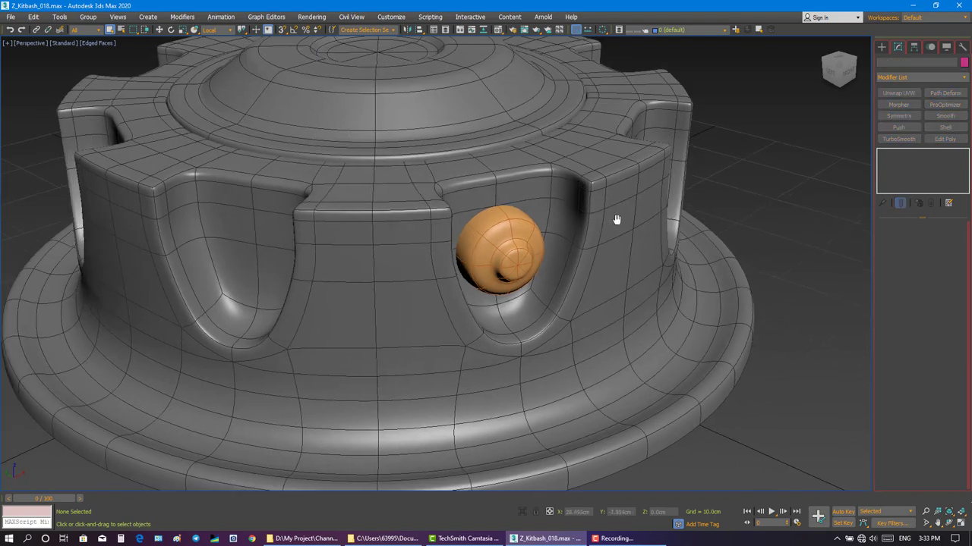
# Connect the bolt's selected edges with a new edge loop in Edit Poly.
pyautogui.click(919, 164)
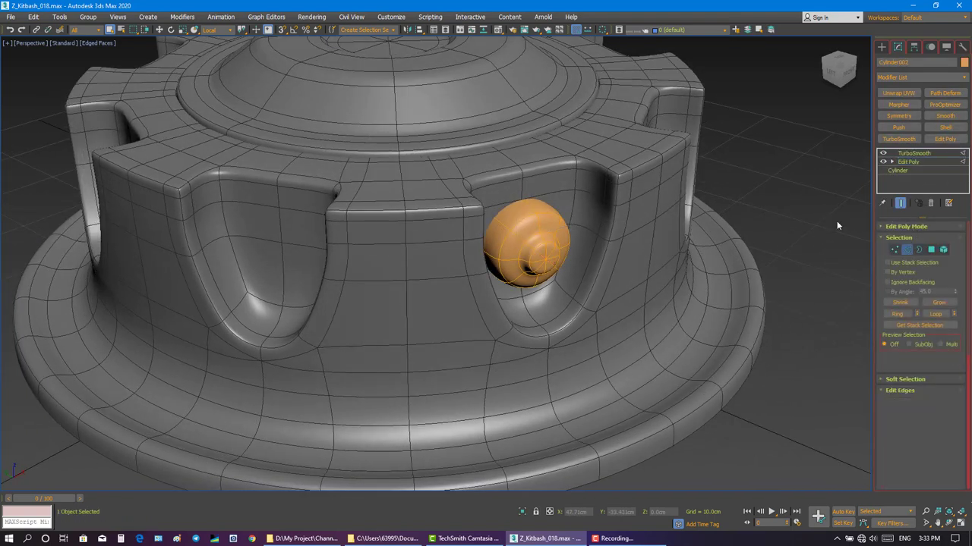
pyautogui.rightClick(490, 260)
pyautogui.click(390, 295)
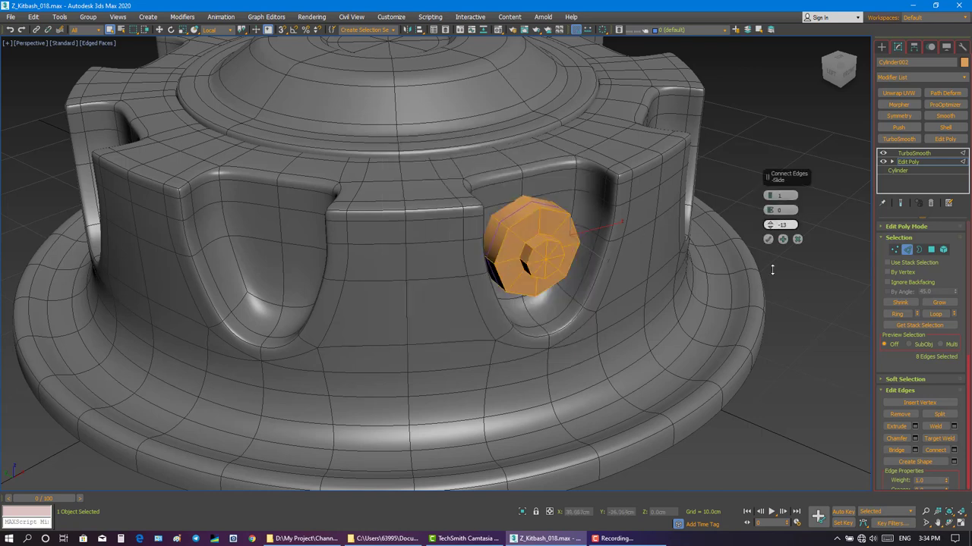
pyautogui.click(769, 239)
pyautogui.click(902, 204)
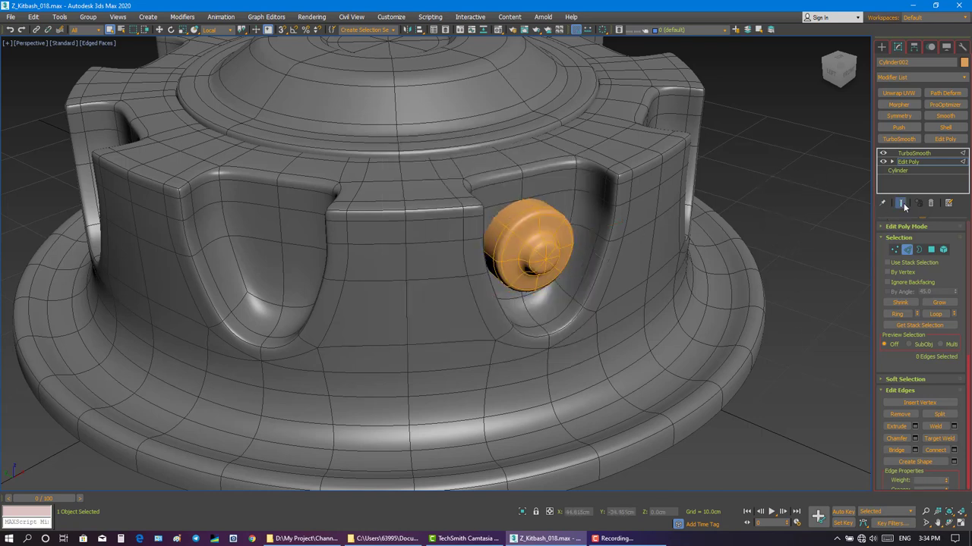
pyautogui.click(903, 203)
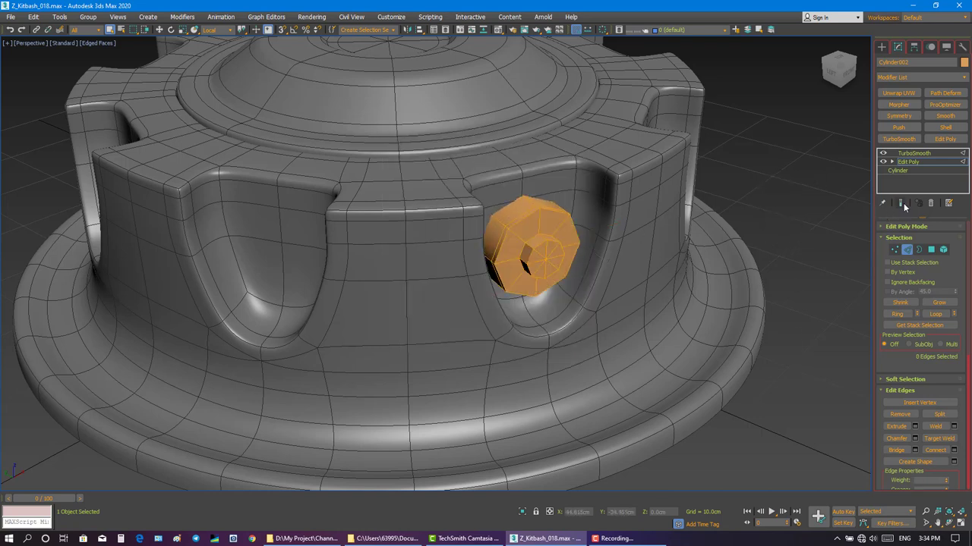
# Ring a rim edge and connect a slid supporting edge loop around the bolt's rim.
pyautogui.click(529, 247)
pyautogui.scroll(4, 529, 247)
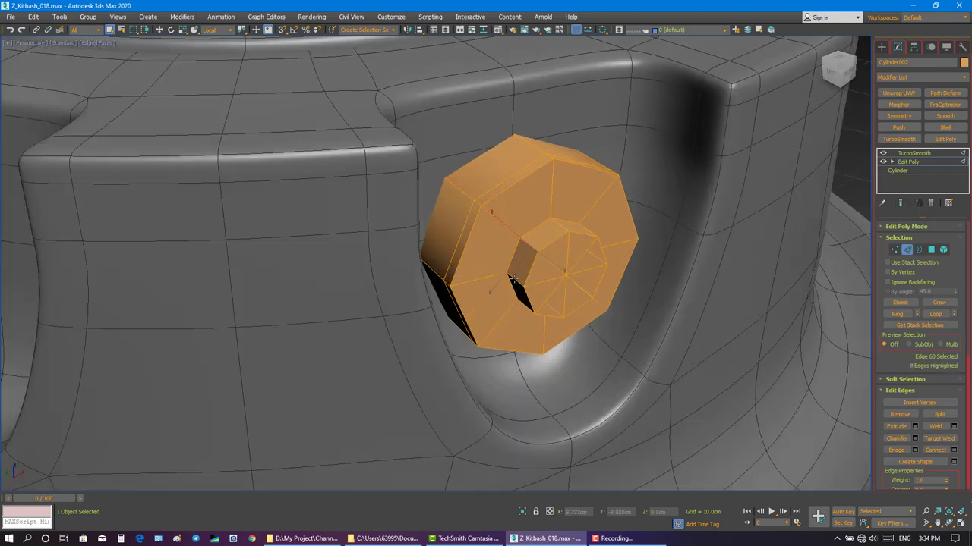
pyautogui.hotkey('alt', 'r')
pyautogui.rightClick(513, 279)
pyautogui.click(498, 297)
pyautogui.moveTo(770, 225); pyautogui.dragTo(768, 140)
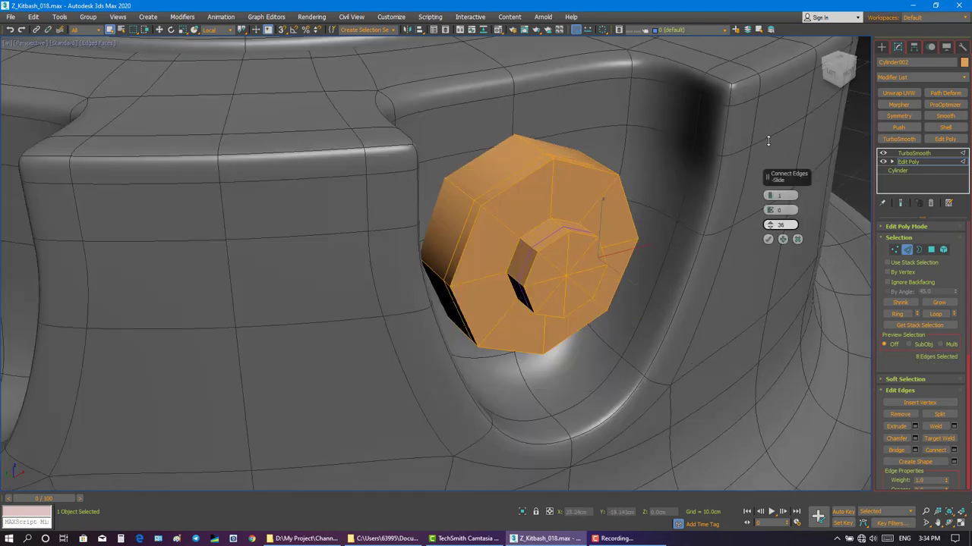
pyautogui.click(767, 239)
pyautogui.scroll(-3, 746, 228)
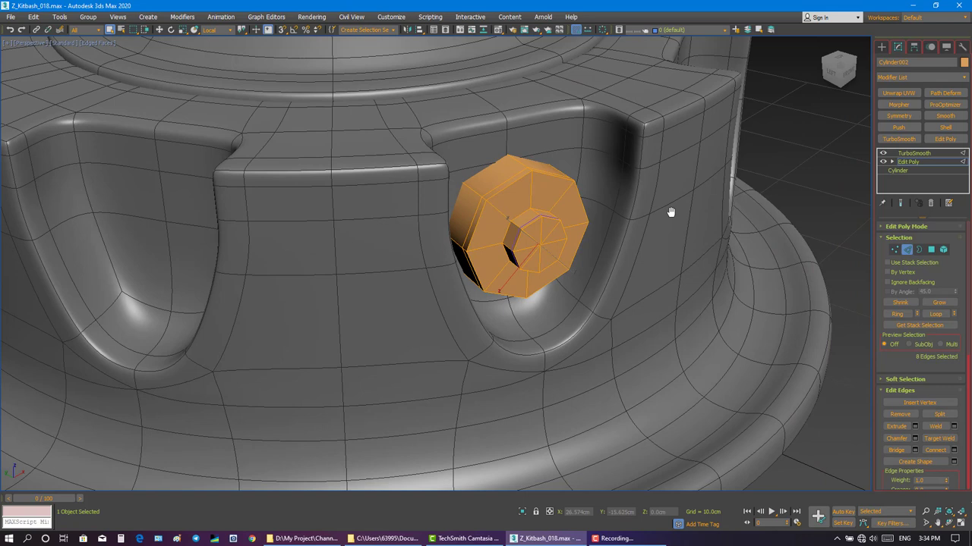
pyautogui.click(898, 205)
pyautogui.click(898, 204)
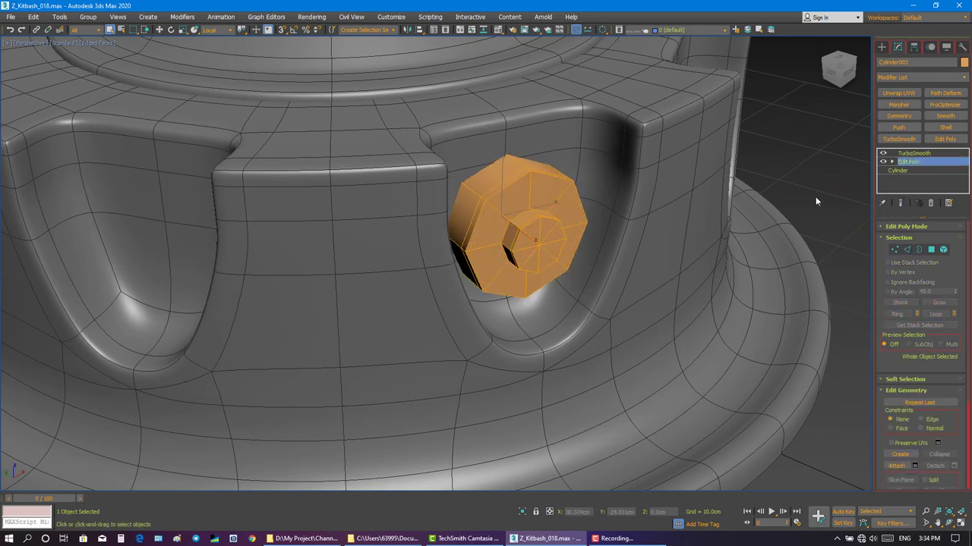
# Delete the TurboSmooth modifier and collapse the bolt's stack to an editable poly.
pyautogui.click(913, 153)
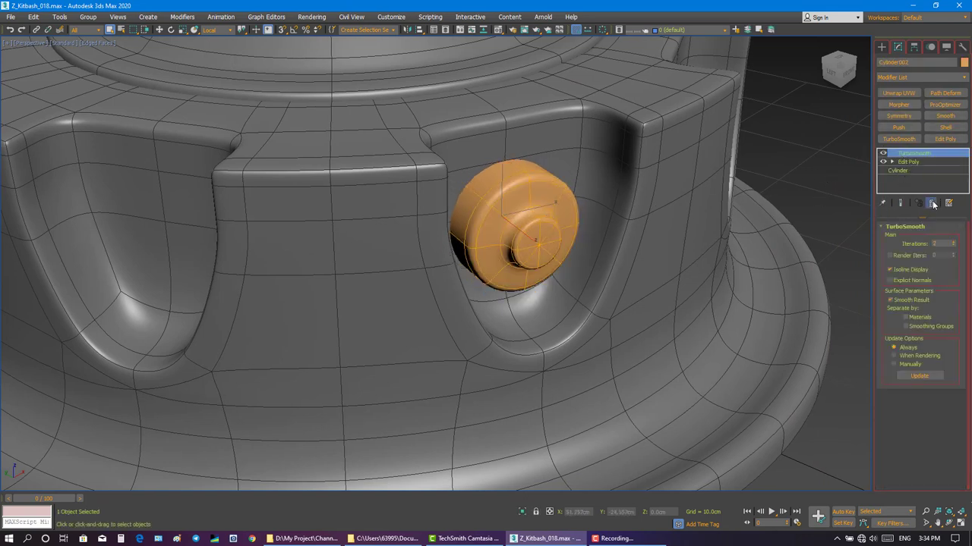
pyautogui.click(933, 205)
pyautogui.rightClick(919, 180)
pyautogui.click(851, 283)
# Reselect the bolt and apply a fresh TurboSmooth modifier.
pyautogui.click(797, 193)
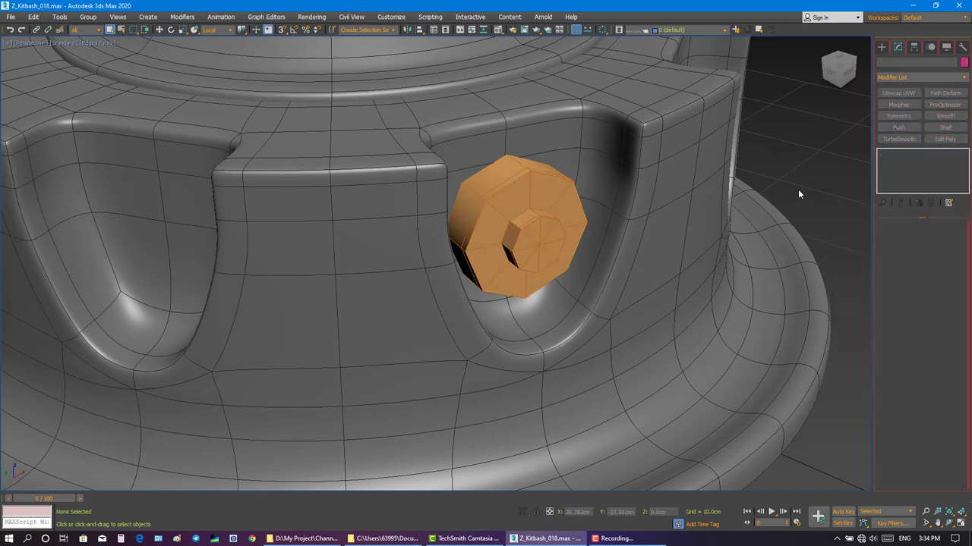
pyautogui.click(562, 186)
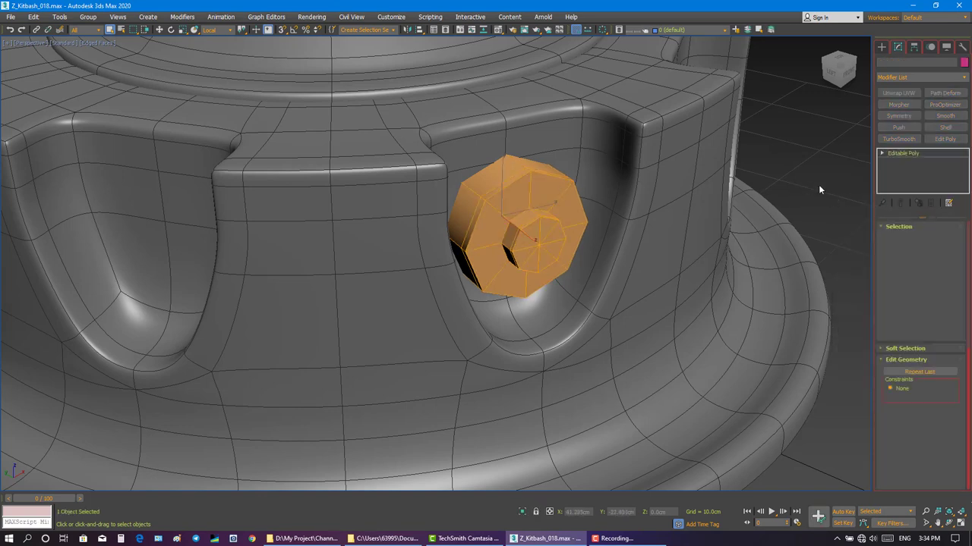
pyautogui.click(899, 139)
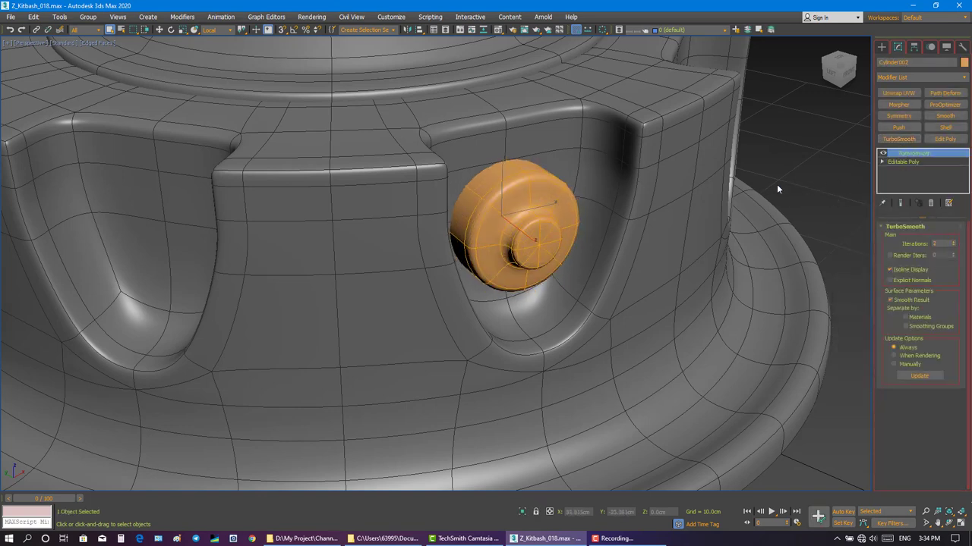
pyautogui.click(819, 250)
pyautogui.scroll(-5, 820, 251)
pyautogui.keyDown('alt'); pyautogui.moveTo(820, 250); pyautogui.dragTo(759, 227, button='middle'); pyautogui.keyUp('alt')
# Select the bolt and switch to the Move tool.
pyautogui.keyDown('alt'); pyautogui.moveTo(494, 273); pyautogui.dragTo(493, 303, button='middle'); pyautogui.keyUp('alt')
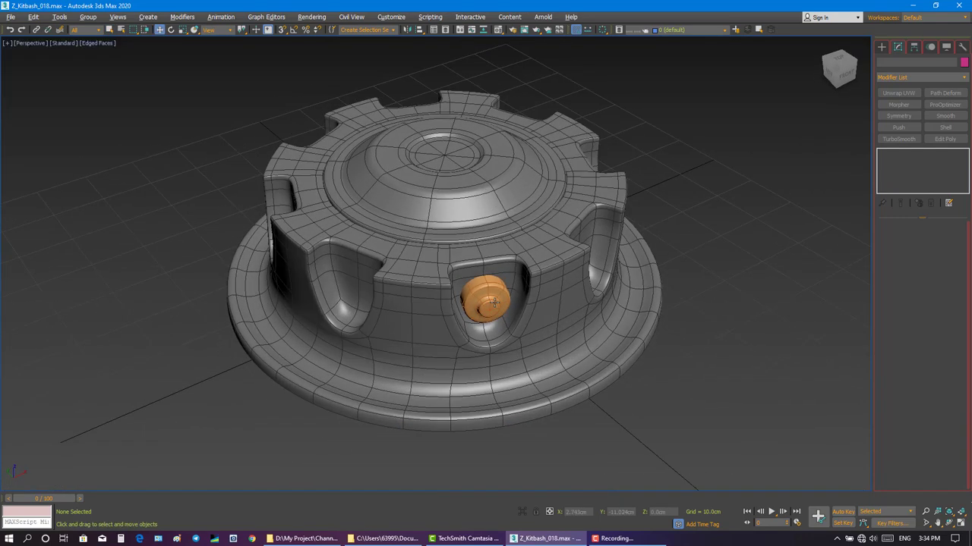
pyautogui.click(493, 303)
pyautogui.rightClick(483, 297)
pyautogui.click(505, 259)
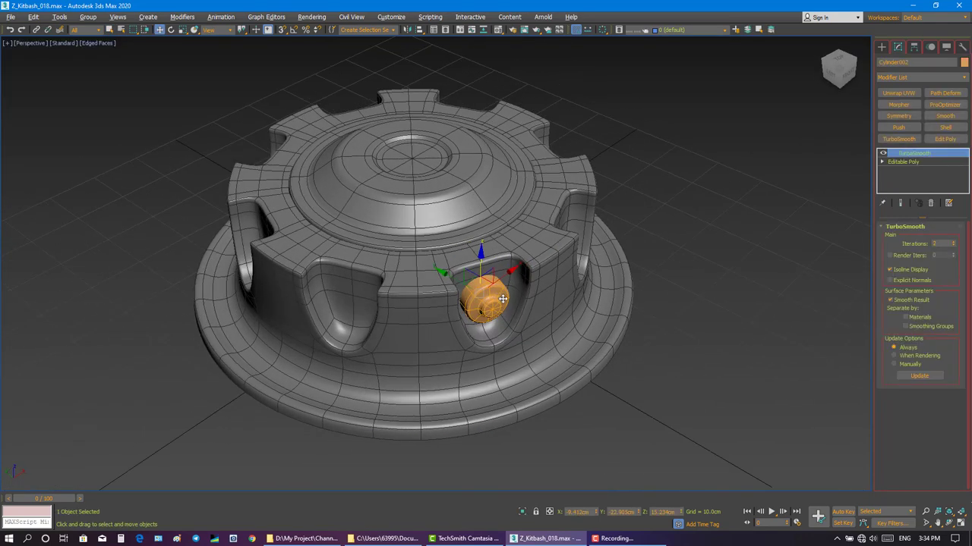
pyautogui.rightClick(482, 299)
pyautogui.click(504, 258)
pyautogui.keyDown('alt'); pyautogui.moveTo(504, 258); pyautogui.dragTo(606, 370, button='middle'); pyautogui.keyUp('alt')
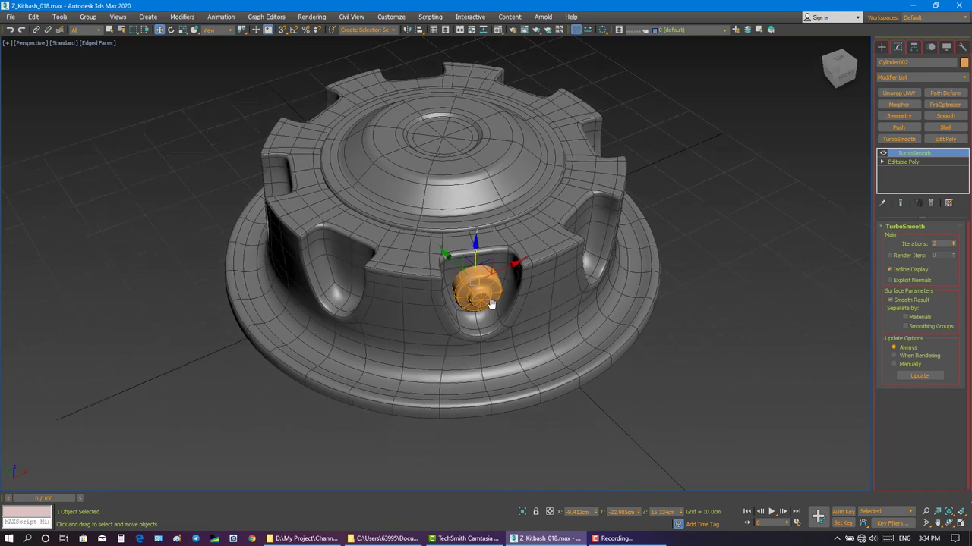
# With Affect Pivot Only on, zero the bolt's pivot to 0, 0, 0 at the hub centre.
pyautogui.click(914, 47)
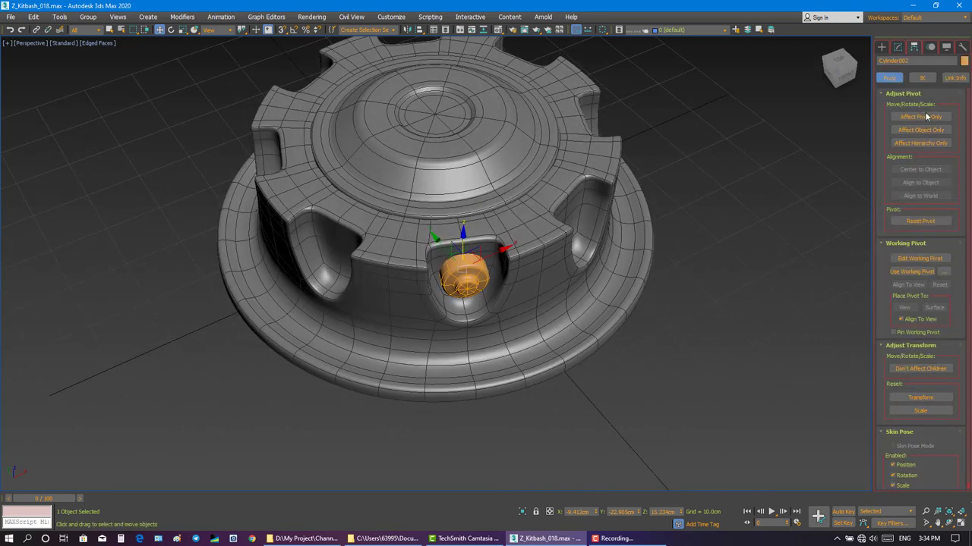
pyautogui.click(920, 116)
pyautogui.click(921, 195)
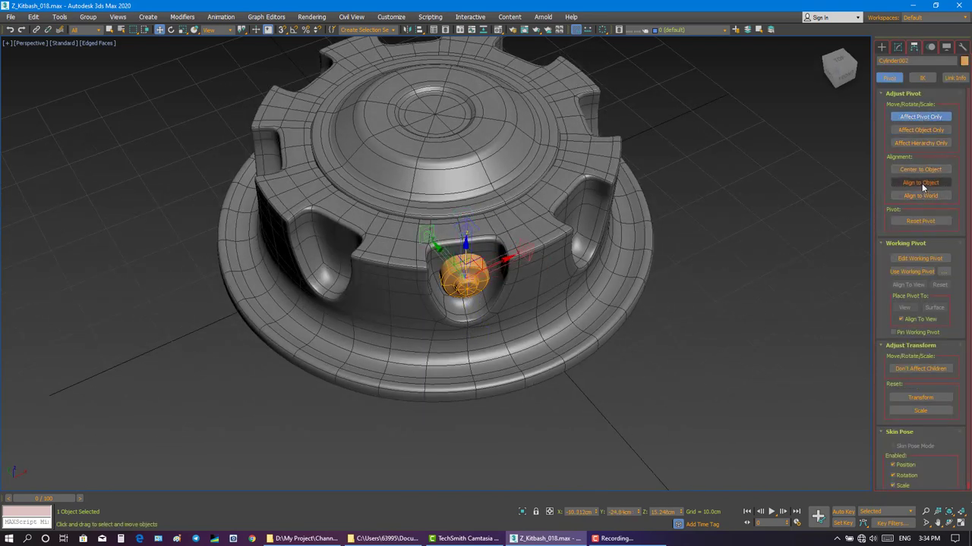
pyautogui.keyDown('alt'); pyautogui.moveTo(728, 289); pyautogui.dragTo(620, 384, button='middle'); pyautogui.keyUp('alt')
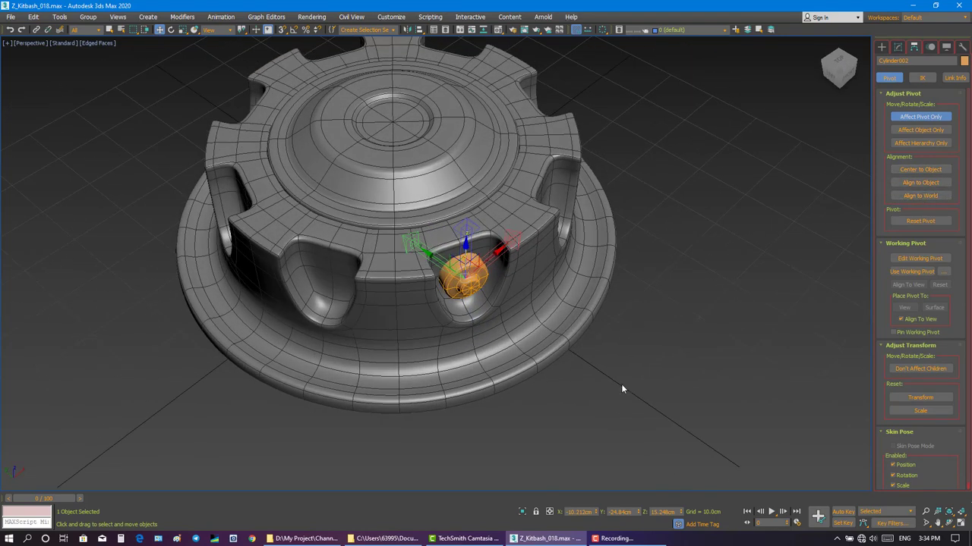
pyautogui.rightClick(638, 513)
pyautogui.rightClick(675, 513)
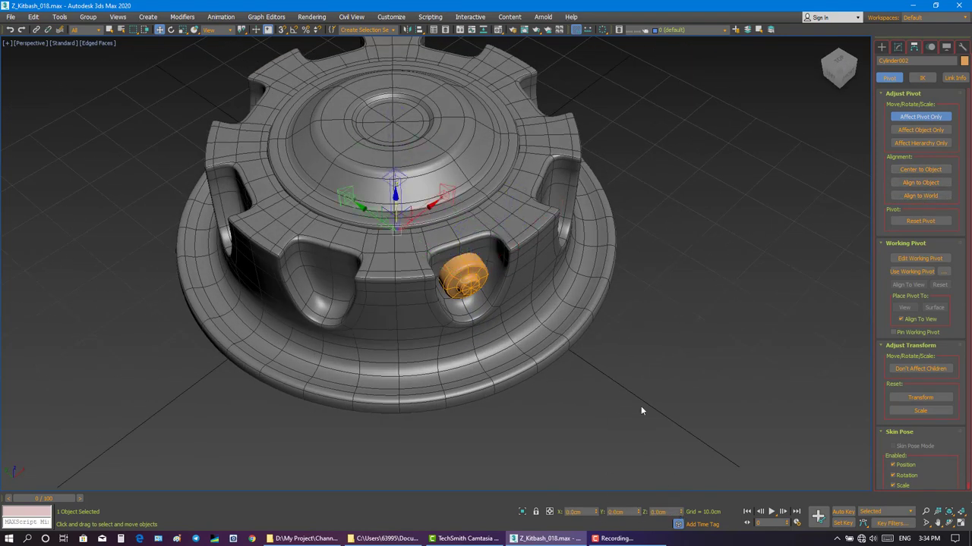
pyautogui.moveTo(642, 410)
pyautogui.keyDown('alt'); pyautogui.mouseDown(button='middle')
pyautogui.moveTo(596, 267)
pyautogui.moveTo(538, 256)
pyautogui.moveTo(551, 233)
pyautogui.mouseUp(button='middle'); pyautogui.keyUp('alt')
pyautogui.press('e')
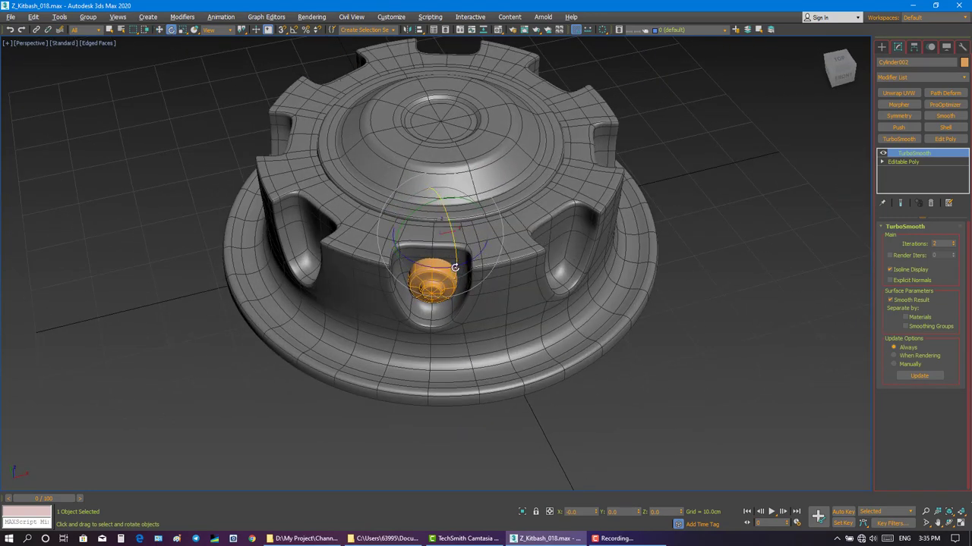
# With Angle Snap on, Shift-rotate the bolt 45° about Z to make 7 copies.
pyautogui.keyDown('alt'); pyautogui.moveTo(448, 228); pyautogui.dragTo(453, 245, button='middle'); pyautogui.keyUp('alt')
pyautogui.keyDown('alt'); pyautogui.moveTo(429, 261); pyautogui.dragTo(395, 296, button='middle'); pyautogui.keyUp('alt')
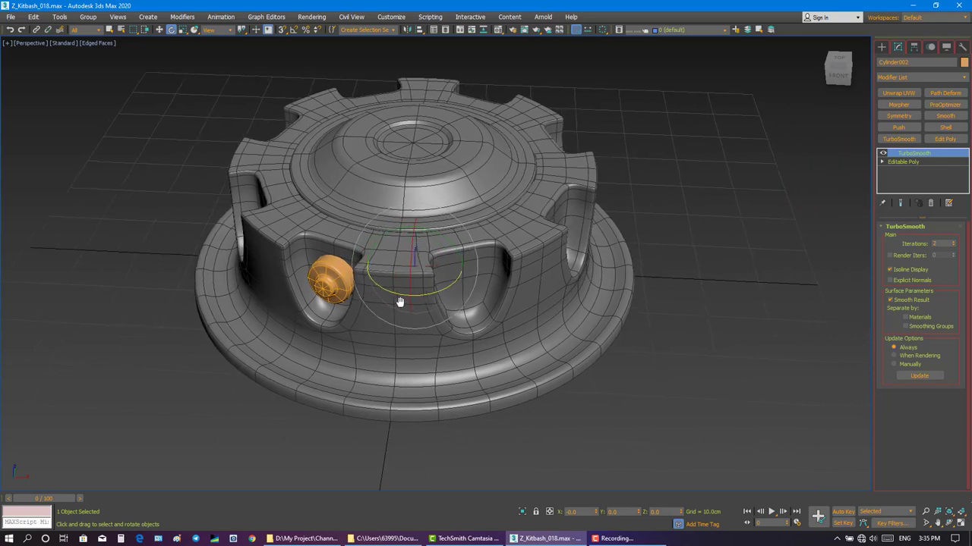
pyautogui.click(293, 30)
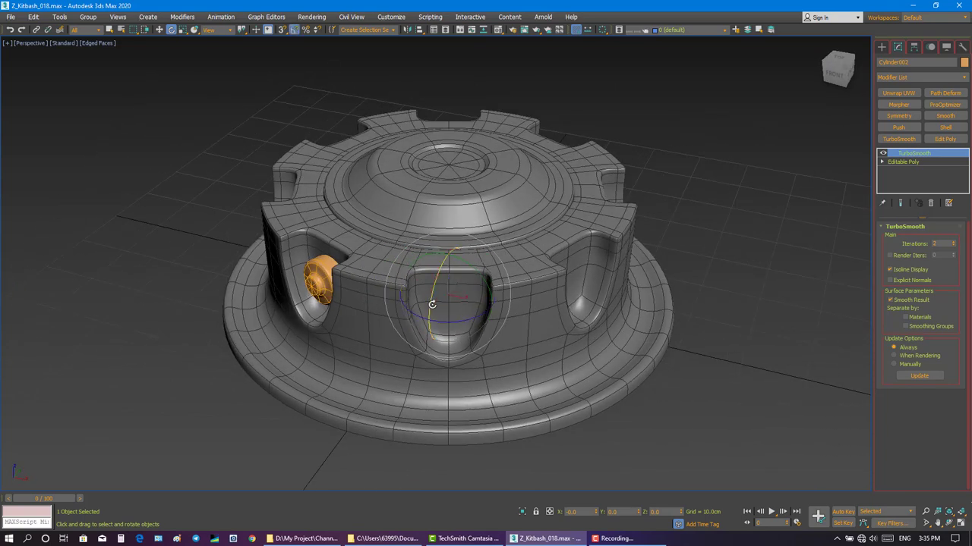
pyautogui.keyDown('shift'); pyautogui.moveTo(417, 316); pyautogui.dragTo(439, 319); pyautogui.keyUp('shift')
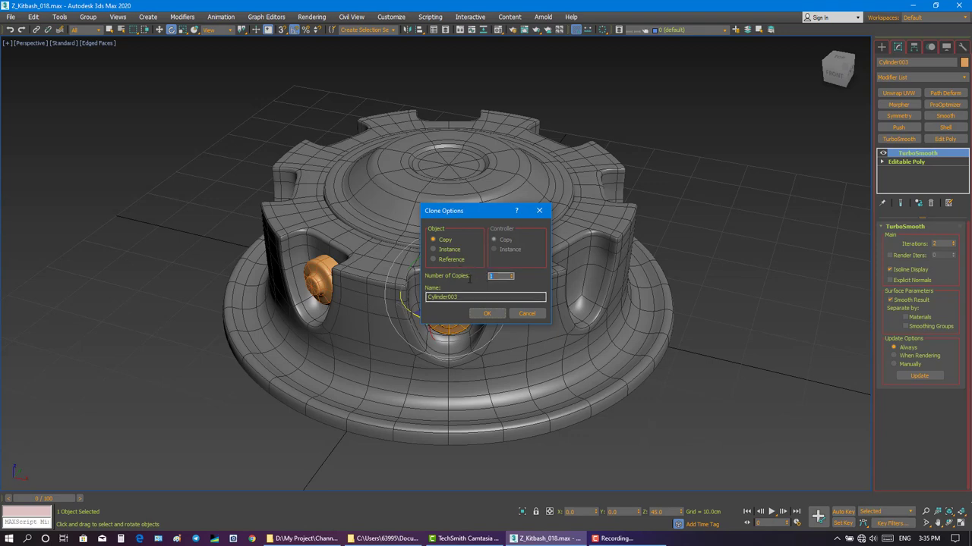
pyautogui.click(486, 313)
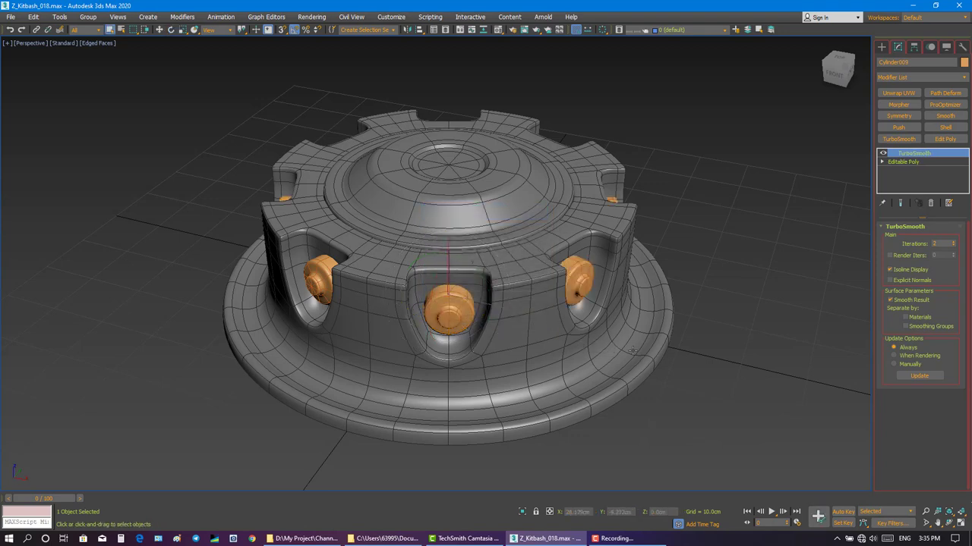
pyautogui.hotkey('ctrl', 'd')
pyautogui.moveTo(502, 281)
pyautogui.keyDown('alt'); pyautogui.mouseDown(button='middle')
pyautogui.moveTo(507, 321)
pyautogui.moveTo(502, 292)
pyautogui.mouseUp(button='middle'); pyautogui.keyUp('alt')
pyautogui.scroll(-5, 488, 304)
# Give all hub parts, including the orange bolts, one grey object colour, then zoom extents.
pyautogui.hotkey('ctrl', 'a')
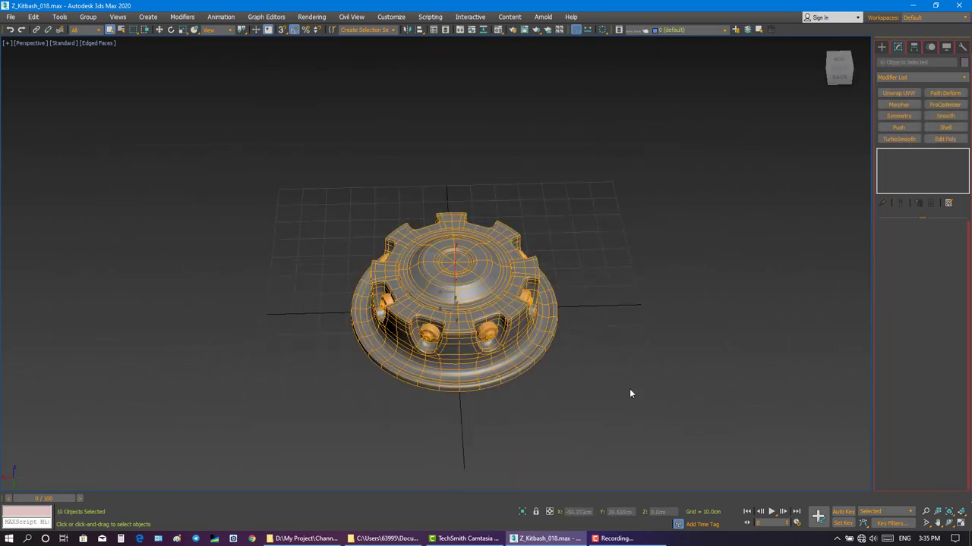
pyautogui.click(964, 62)
pyautogui.click(460, 233)
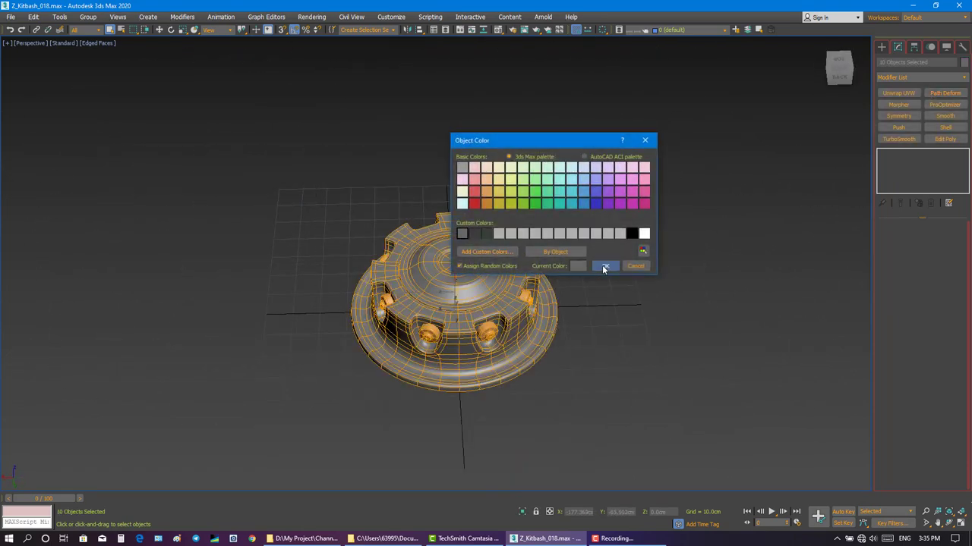
pyautogui.click(602, 267)
pyautogui.press('m')
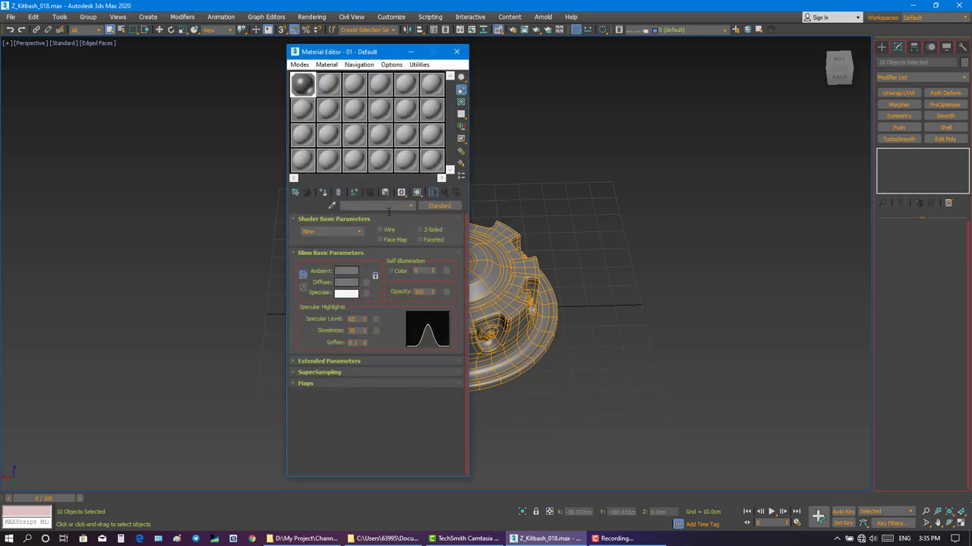
pyautogui.click(461, 48)
pyautogui.click(538, 119)
pyautogui.press('z')
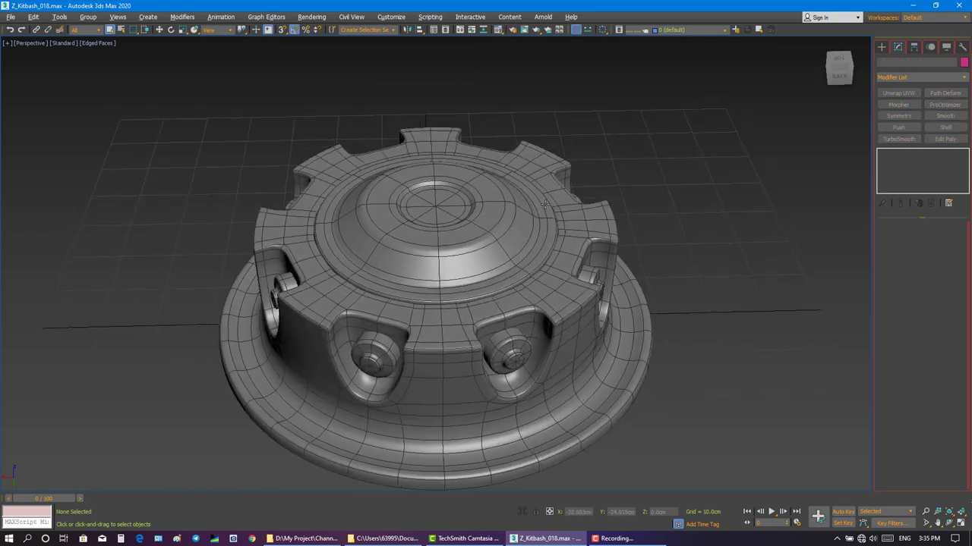
pyautogui.click(962, 515)
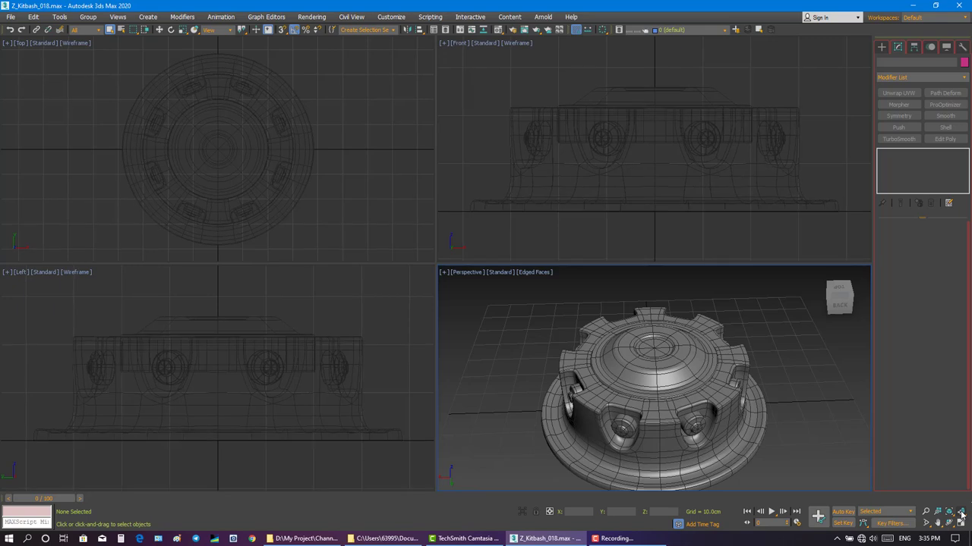
pyautogui.moveTo(838, 296); pyautogui.dragTo(826, 337)
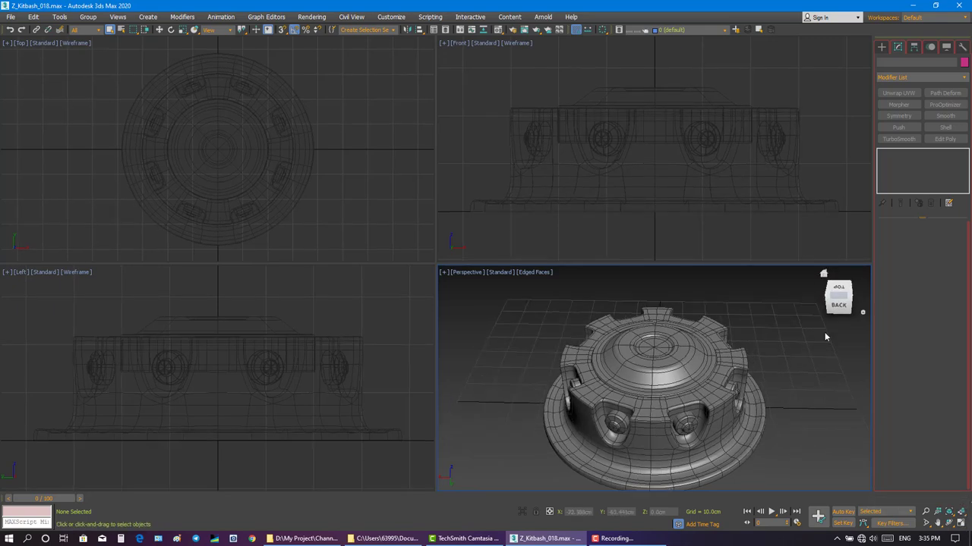
pyautogui.click(824, 273)
pyautogui.click(960, 522)
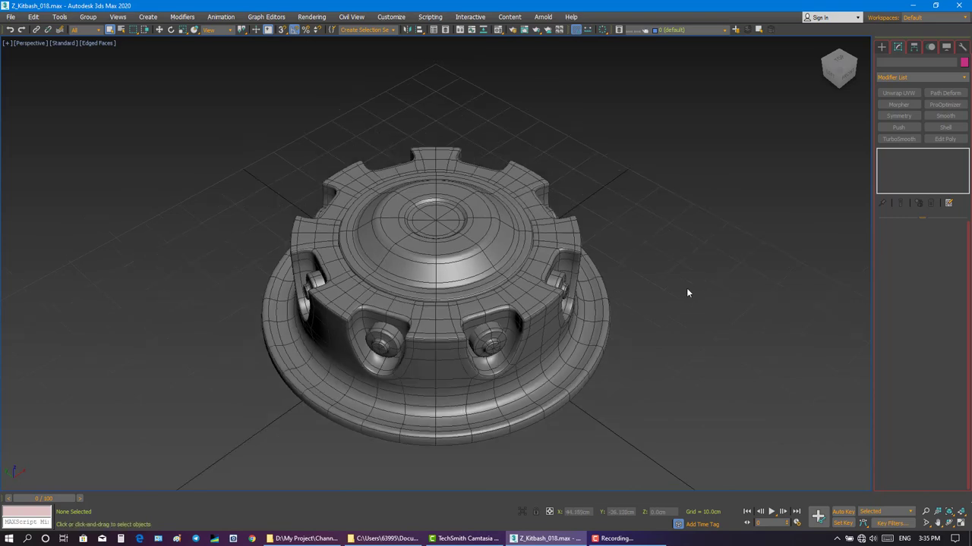
pyautogui.press('F4')
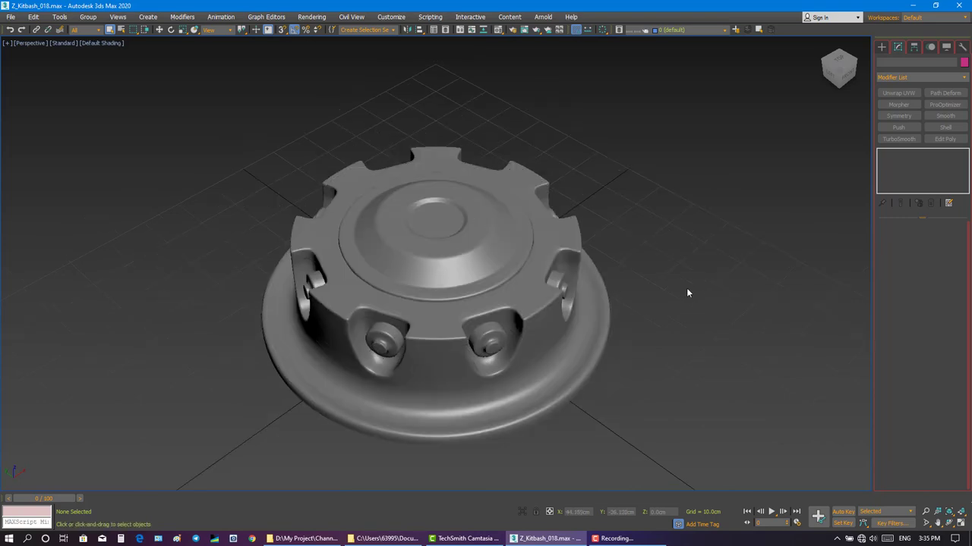
pyautogui.press('F4')
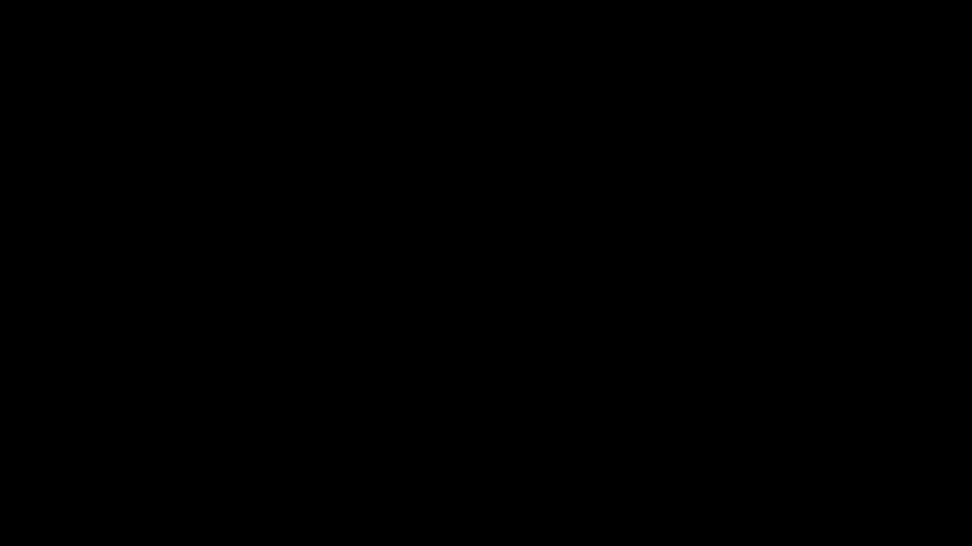